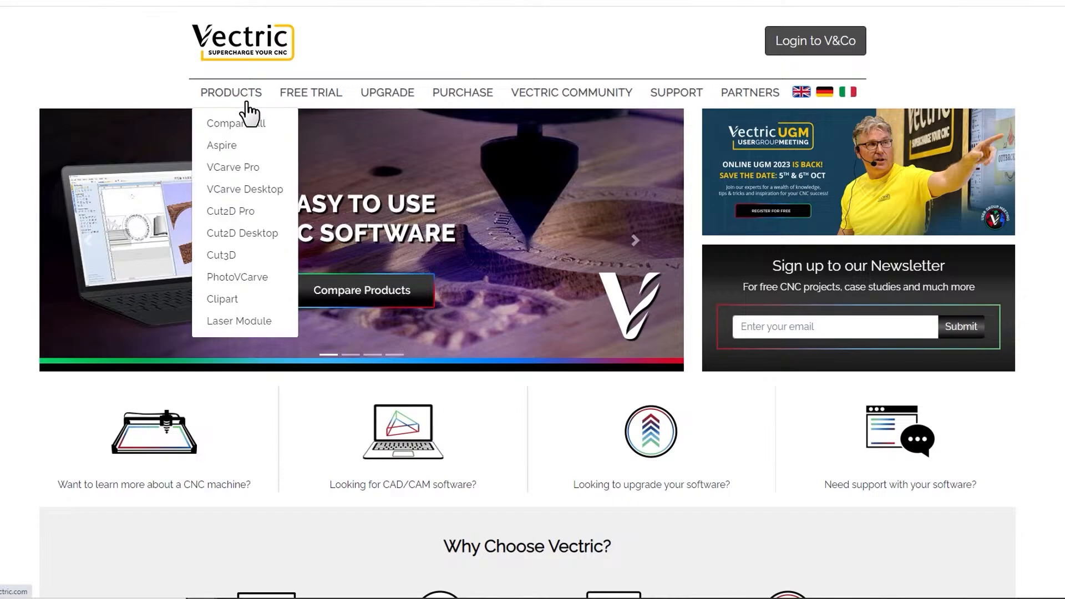
Step: Open the Laser Module product page and review its compatible hardware, pricing, toolpath features, simulation, trial instructions and FAQ
{"action": "left_click", "coordinate": [221, 323]}
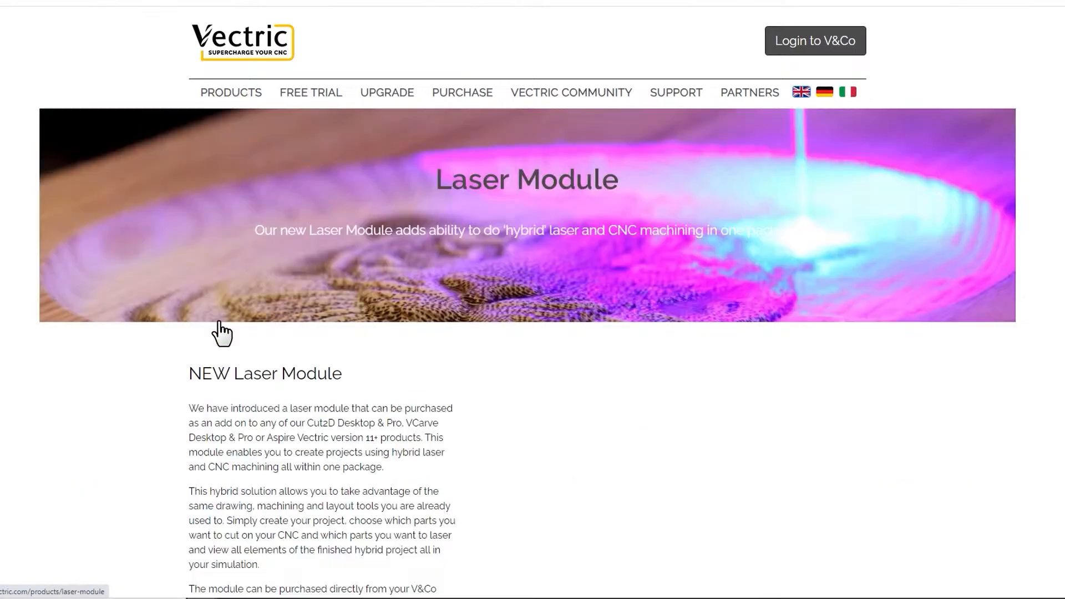
{"action": "scroll", "coordinate": [221, 333], "scroll_direction": "down", "scroll_amount": 7}
{"action": "scroll", "coordinate": [532, 311], "scroll_direction": "down", "scroll_amount": 13}
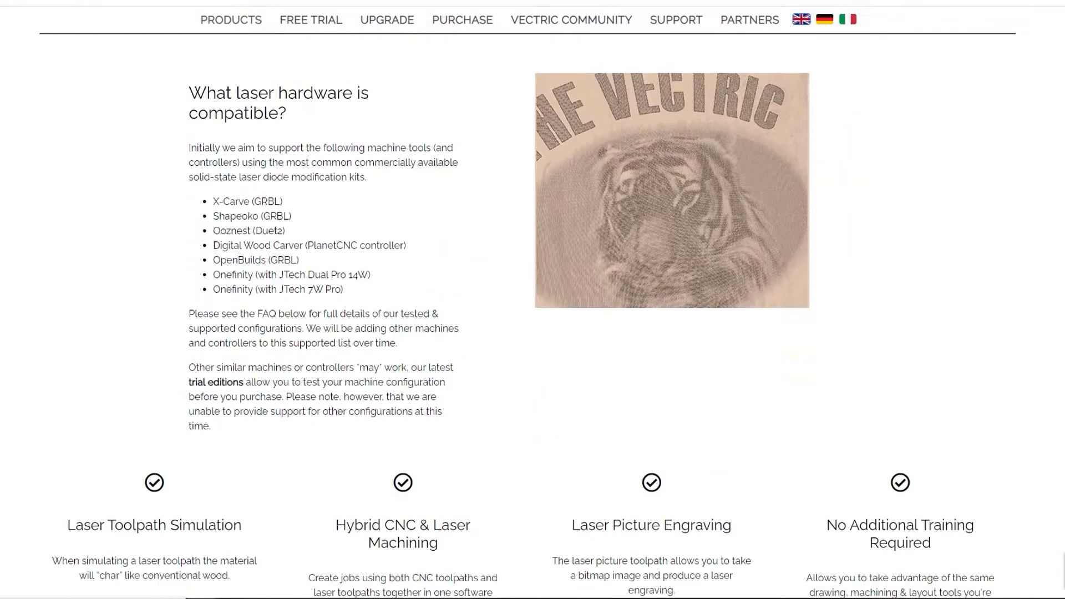
{"action": "scroll", "coordinate": [533, 311], "scroll_direction": "down", "scroll_amount": 12}
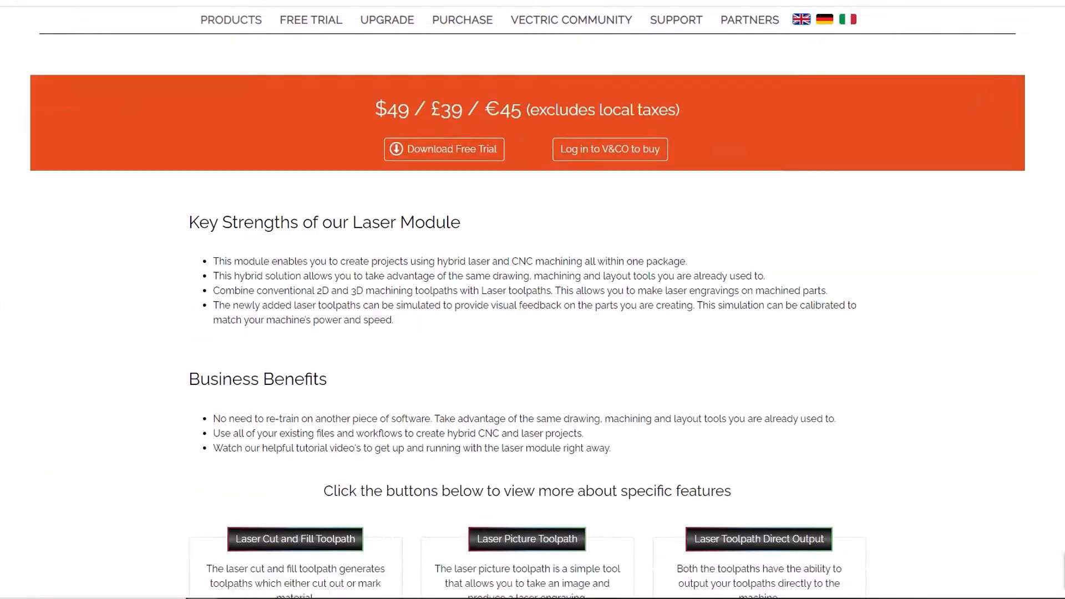
{"action": "scroll", "coordinate": [533, 310], "scroll_direction": "down", "scroll_amount": 11}
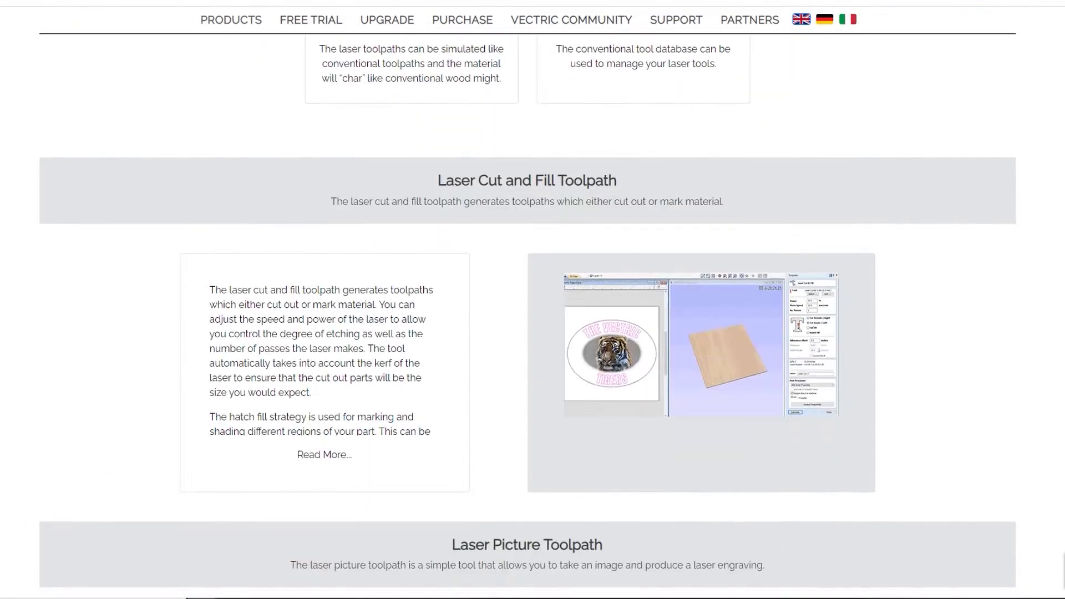
{"action": "scroll", "coordinate": [729, 165], "scroll_direction": "down", "scroll_amount": 17}
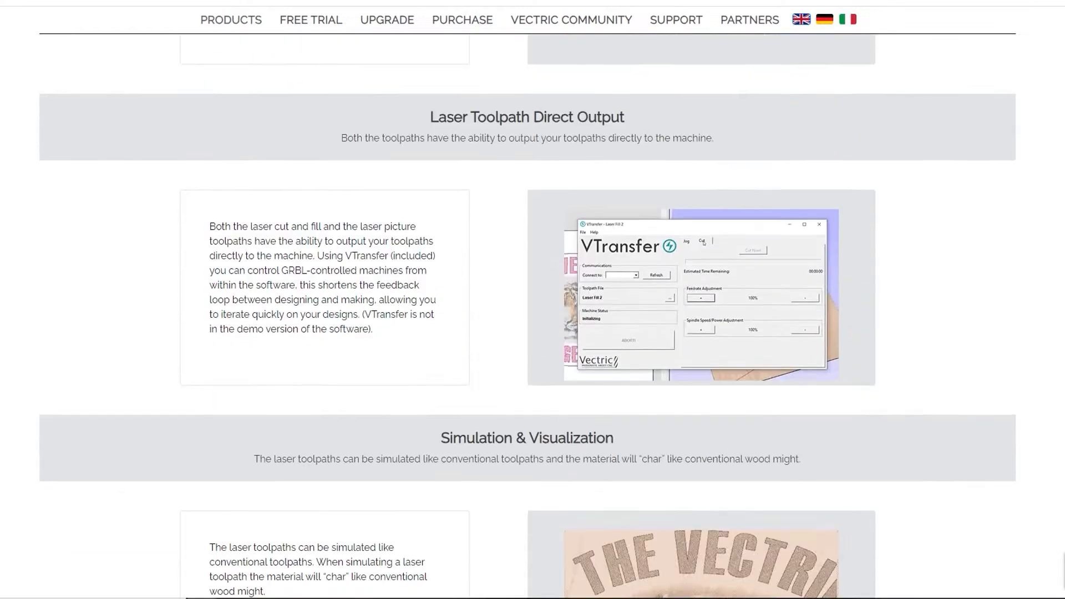
{"action": "scroll", "coordinate": [728, 165], "scroll_direction": "down", "scroll_amount": 8}
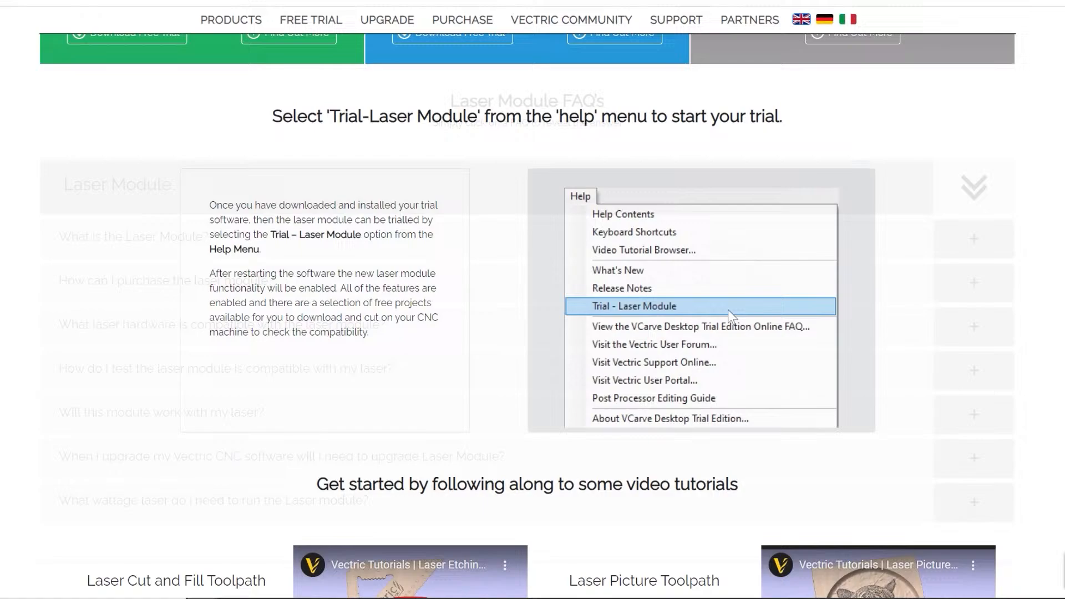
{"action": "scroll", "coordinate": [533, 311], "scroll_direction": "down", "scroll_amount": 3}
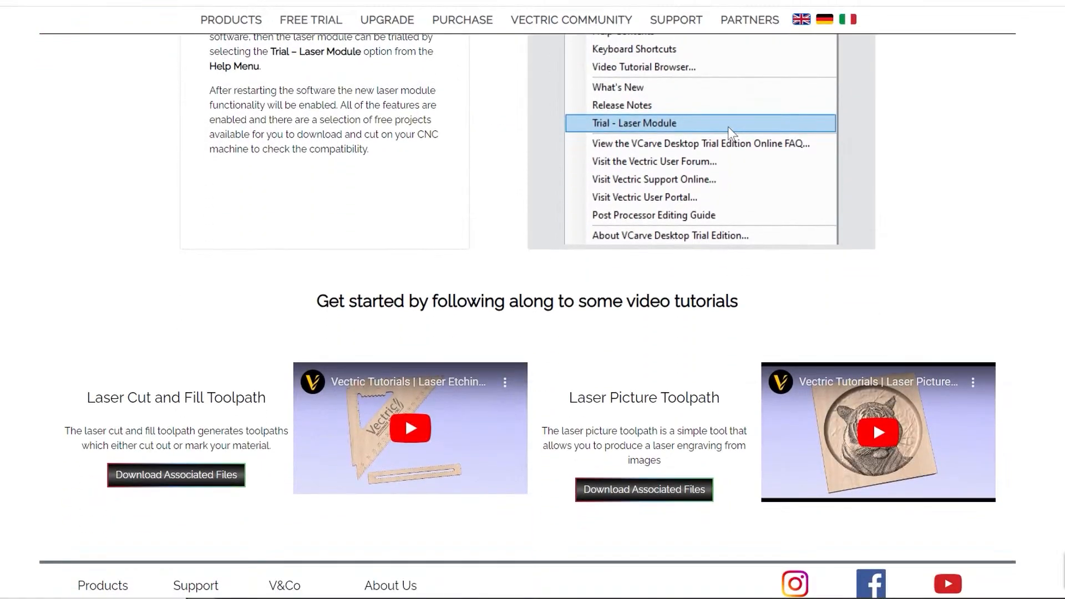
{"action": "scroll", "coordinate": [873, 300], "scroll_direction": "down", "scroll_amount": 2}
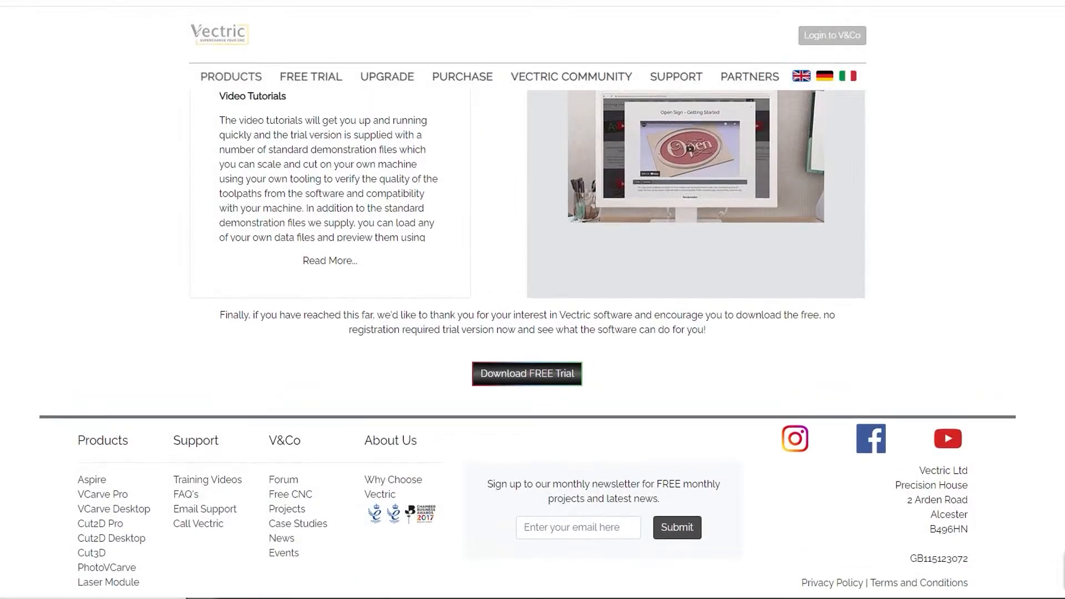
{"action": "scroll", "coordinate": [533, 300], "scroll_direction": "up", "scroll_amount": 7}
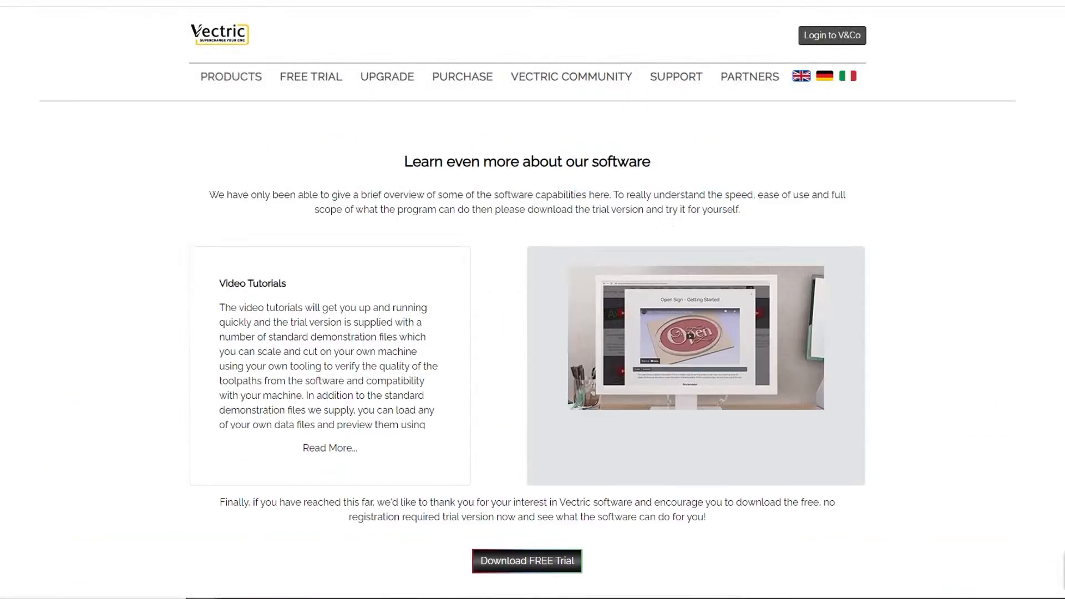
{"action": "scroll", "coordinate": [532, 344], "scroll_direction": "up", "scroll_amount": 8}
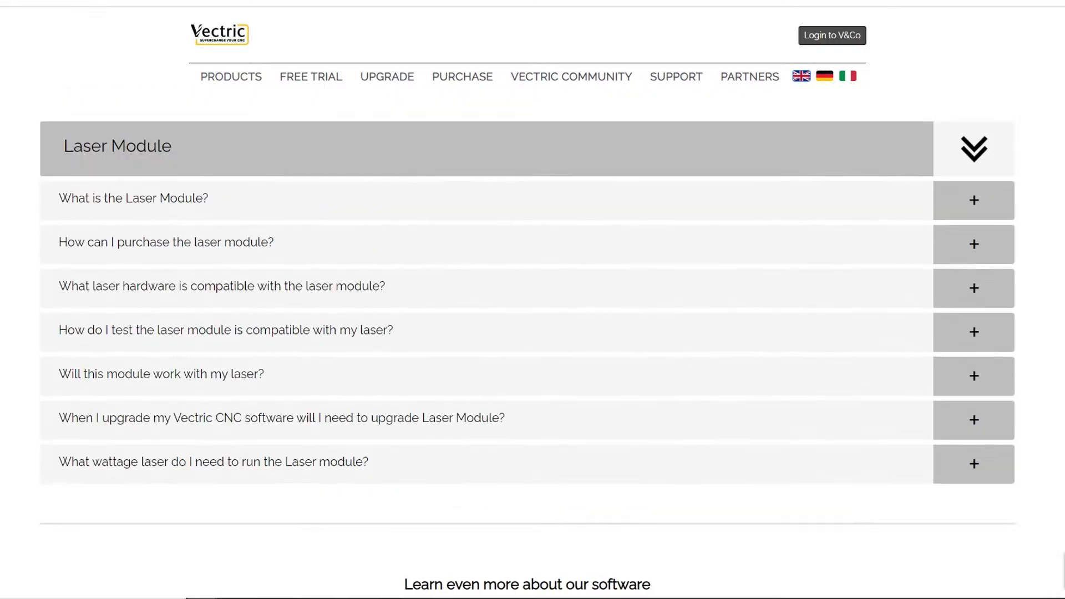
{"action": "scroll", "coordinate": [532, 344], "scroll_direction": "up", "scroll_amount": 16}
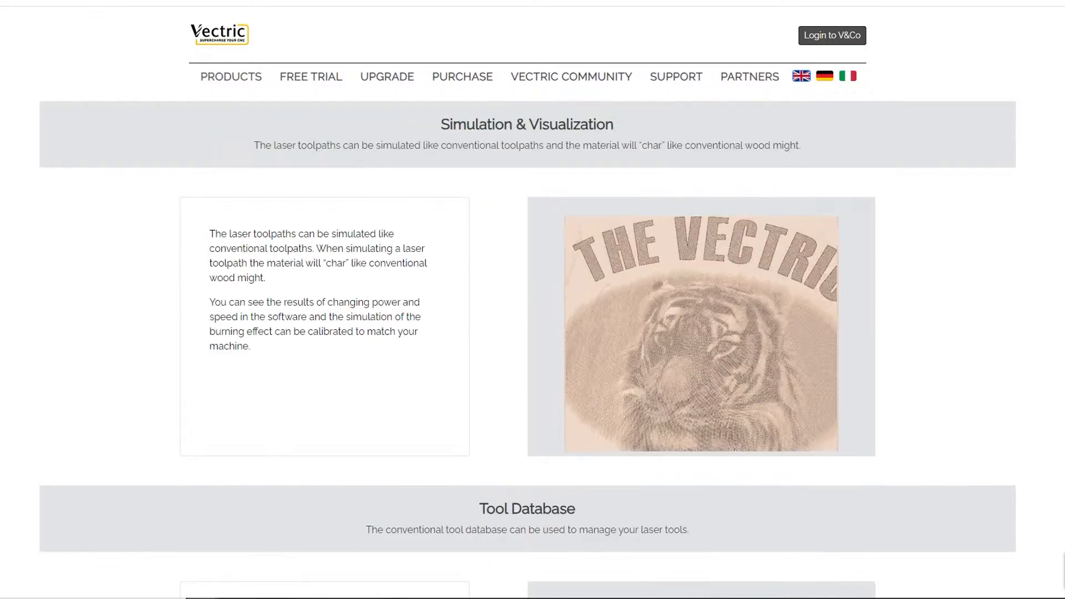
{"action": "scroll", "coordinate": [533, 344], "scroll_direction": "up", "scroll_amount": 17}
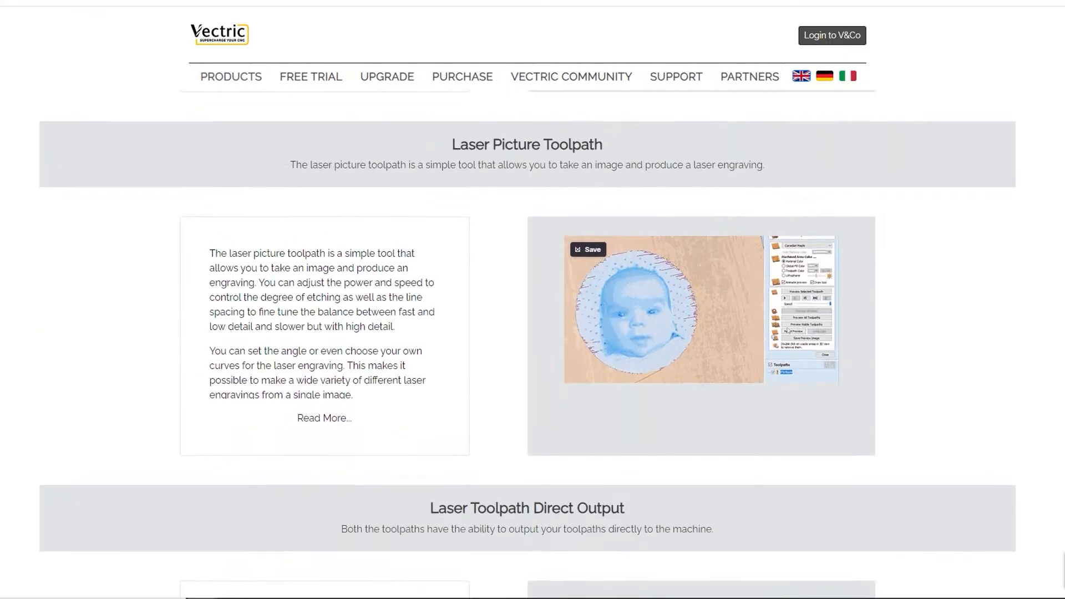
{"action": "scroll", "coordinate": [700, 205], "scroll_direction": "up", "scroll_amount": 15}
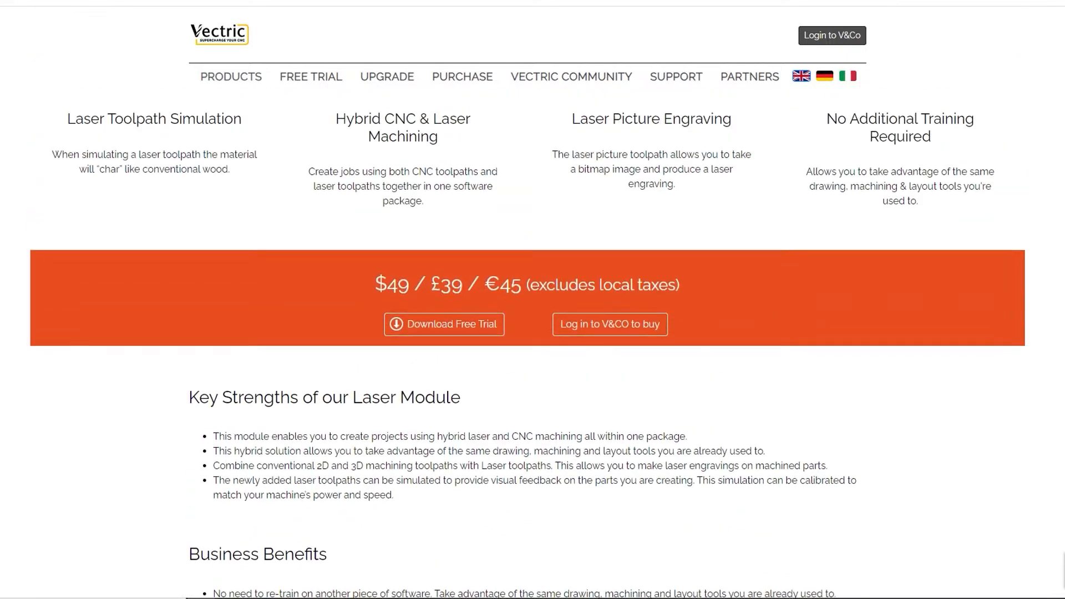
{"action": "scroll", "coordinate": [700, 206], "scroll_direction": "up", "scroll_amount": 14}
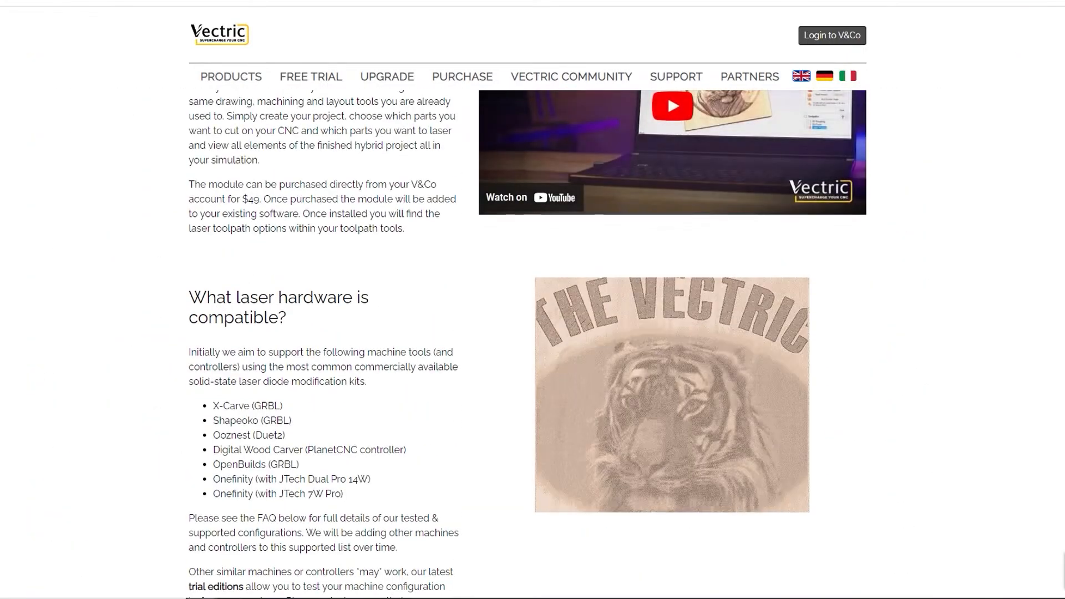
{"action": "scroll", "coordinate": [533, 344], "scroll_direction": "up", "scroll_amount": 1}
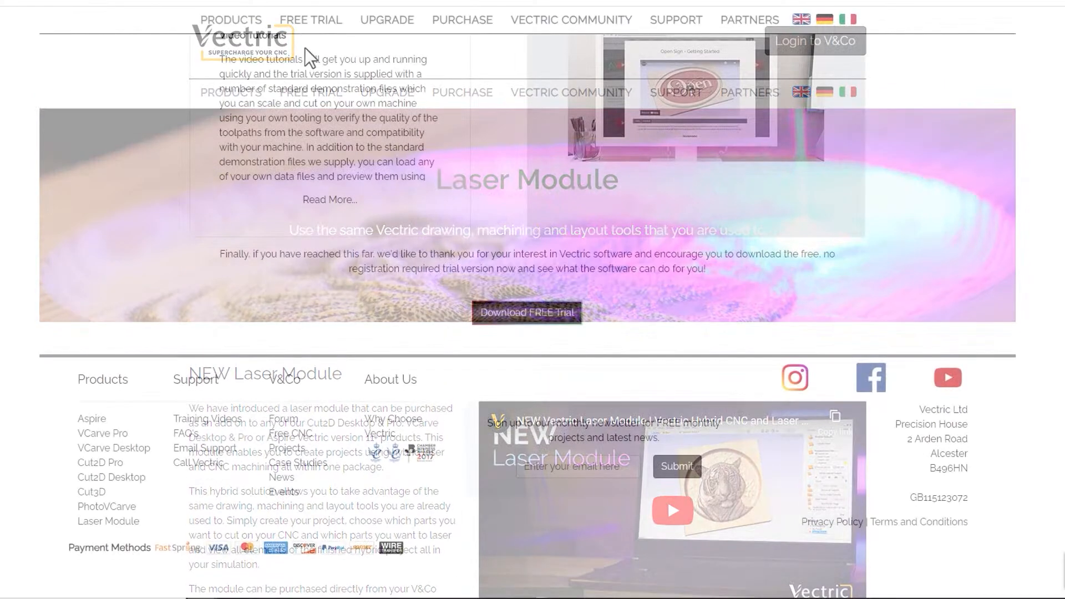
Step: Open the Laser Module free trial page and examine the software packages available for the trial
{"action": "mouse_move", "coordinate": [314, 23]}
{"action": "left_click", "coordinate": [309, 245]}
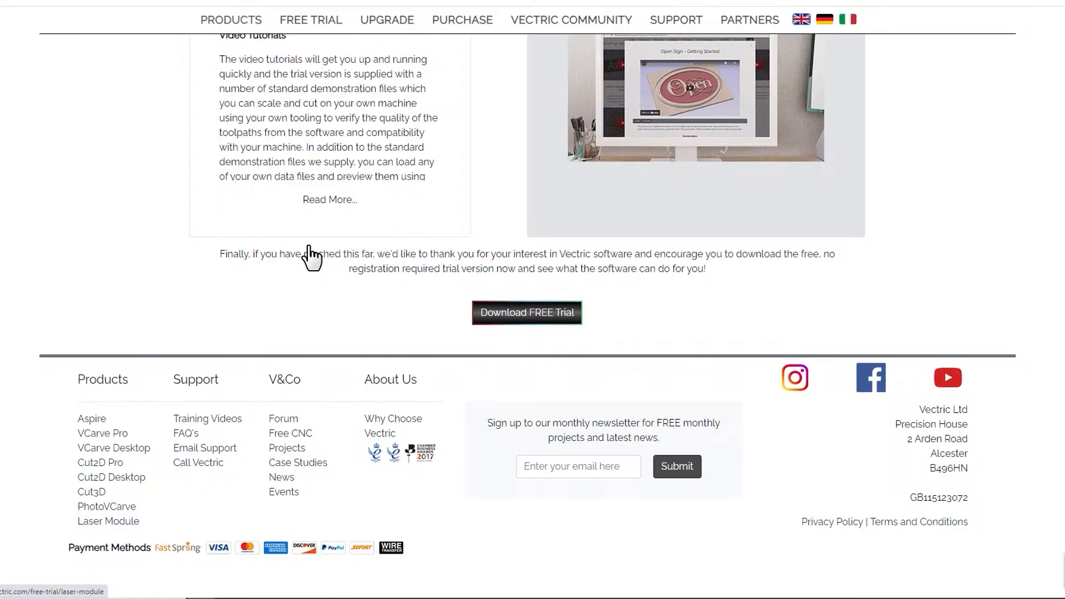
{"action": "scroll", "coordinate": [311, 257], "scroll_direction": "down", "scroll_amount": 10}
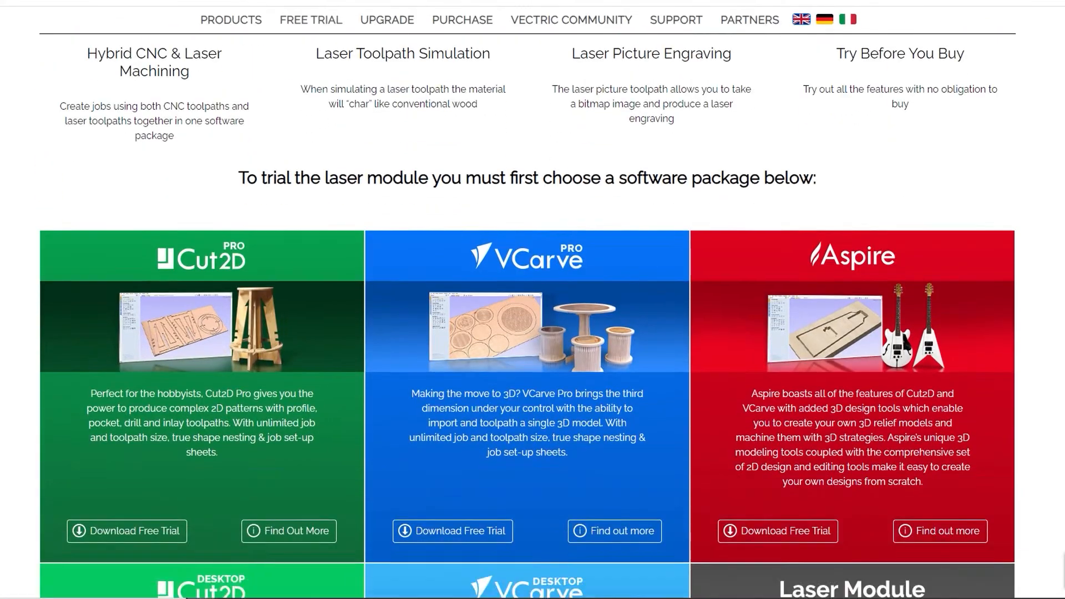
{"action": "scroll", "coordinate": [527, 316], "scroll_direction": "down", "scroll_amount": 5}
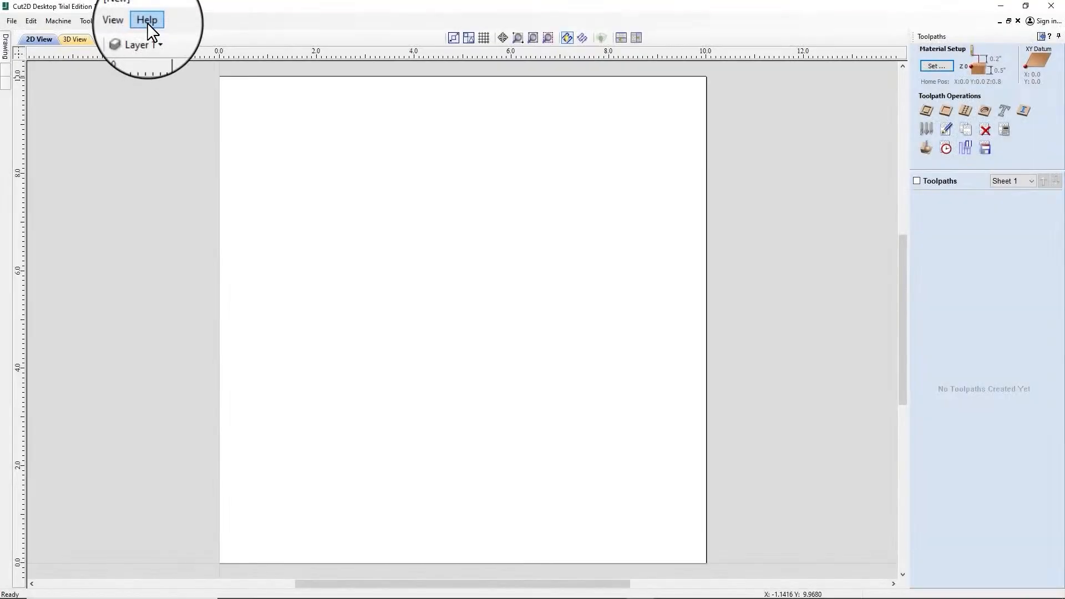
Step: In Cut2D Desktop Trial Edition, enable the Laser Module trial and agree to restart the software
{"action": "left_click", "coordinate": [147, 21]}
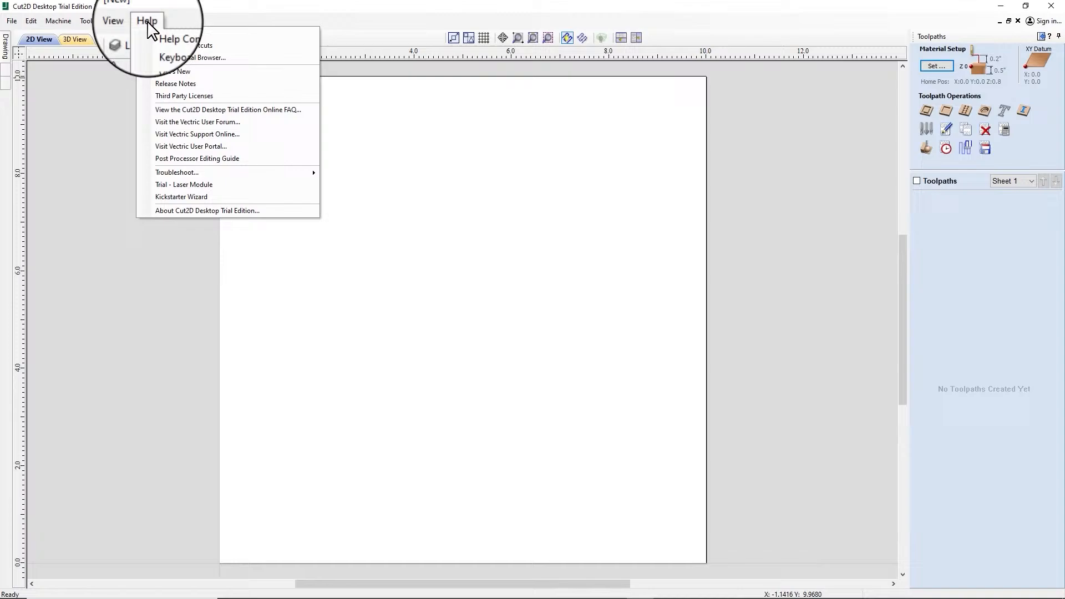
{"action": "left_click", "coordinate": [185, 183]}
{"action": "left_click", "coordinate": [534, 311]}
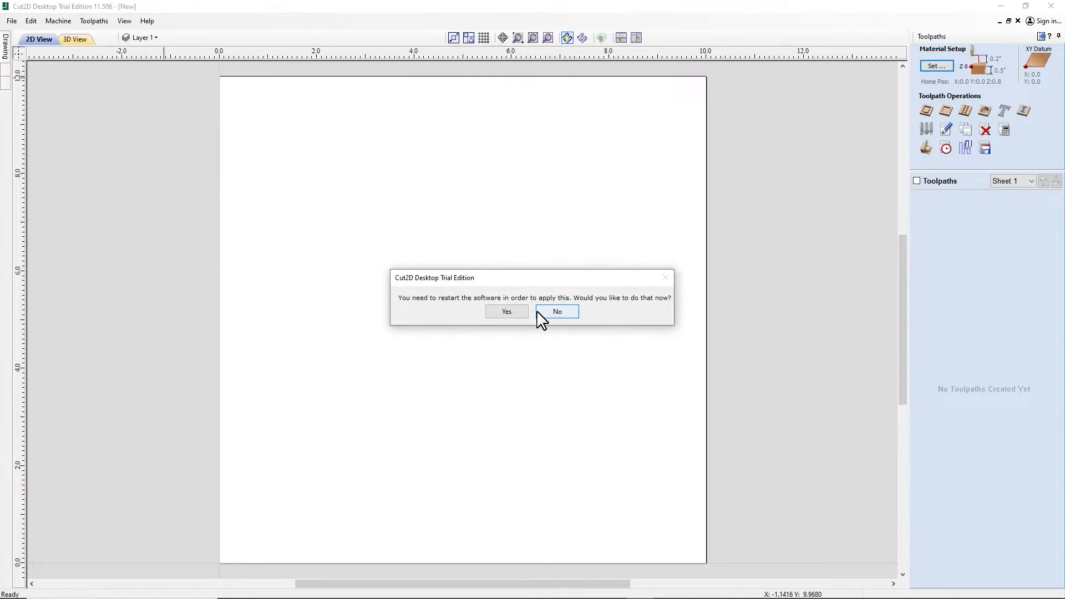
{"action": "left_click", "coordinate": [506, 311]}
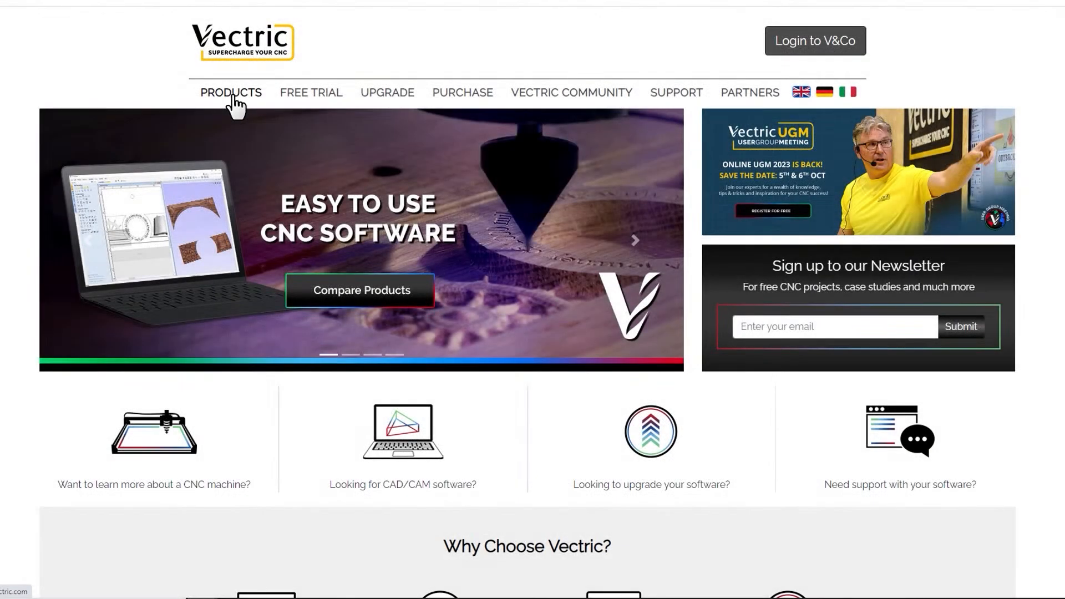
Step: On the Vectric website, open the Laser Module page, follow its V&Co purchase link and find the Laser Module add-on offer
{"action": "mouse_move", "coordinate": [231, 95]}
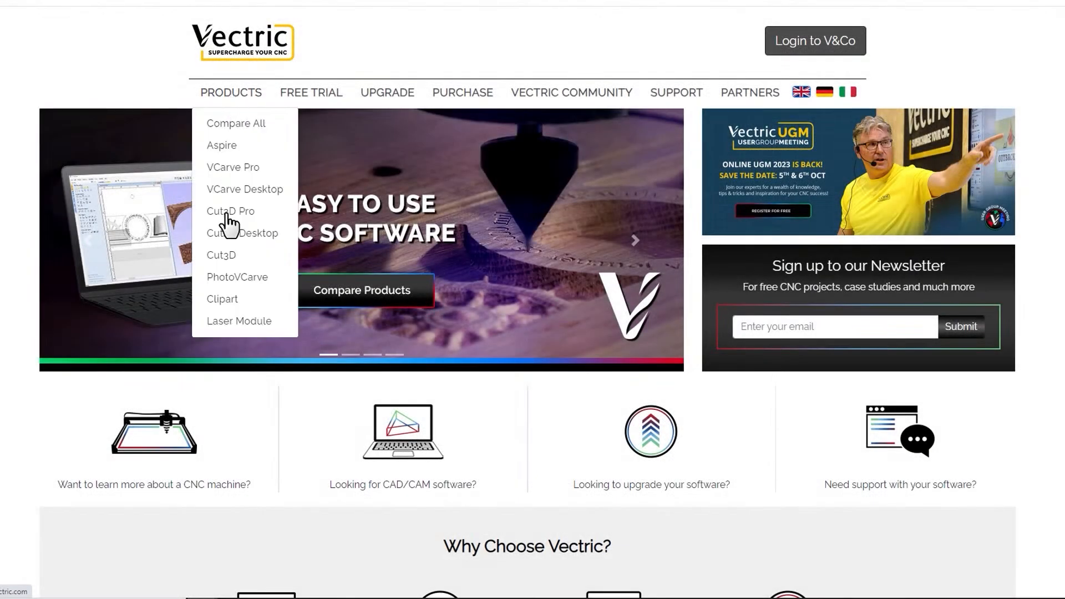
{"action": "left_click", "coordinate": [223, 322]}
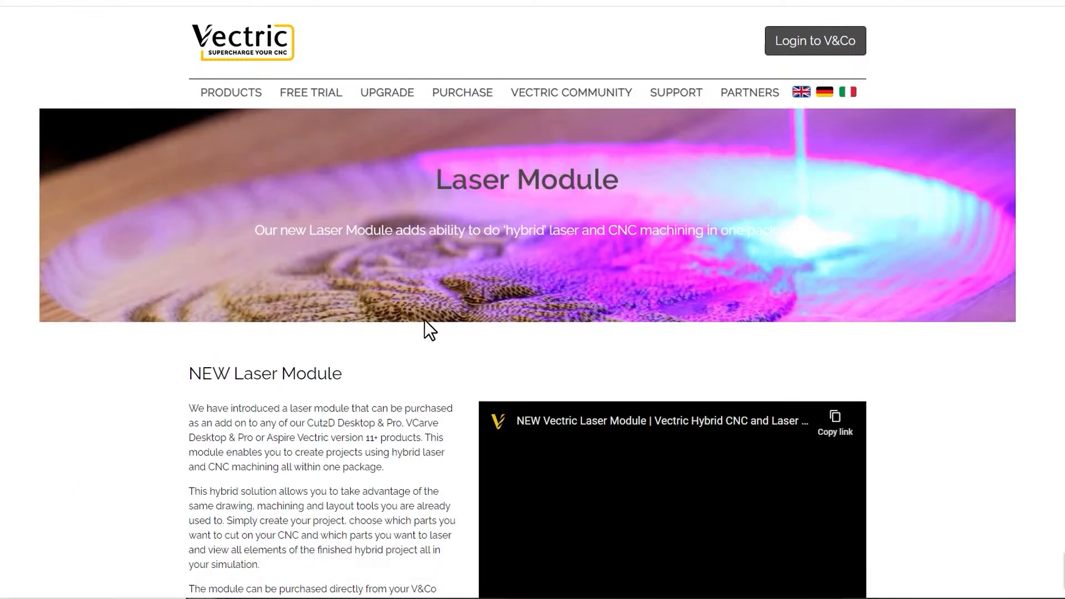
{"action": "scroll", "coordinate": [424, 319], "scroll_direction": "down", "scroll_amount": 15}
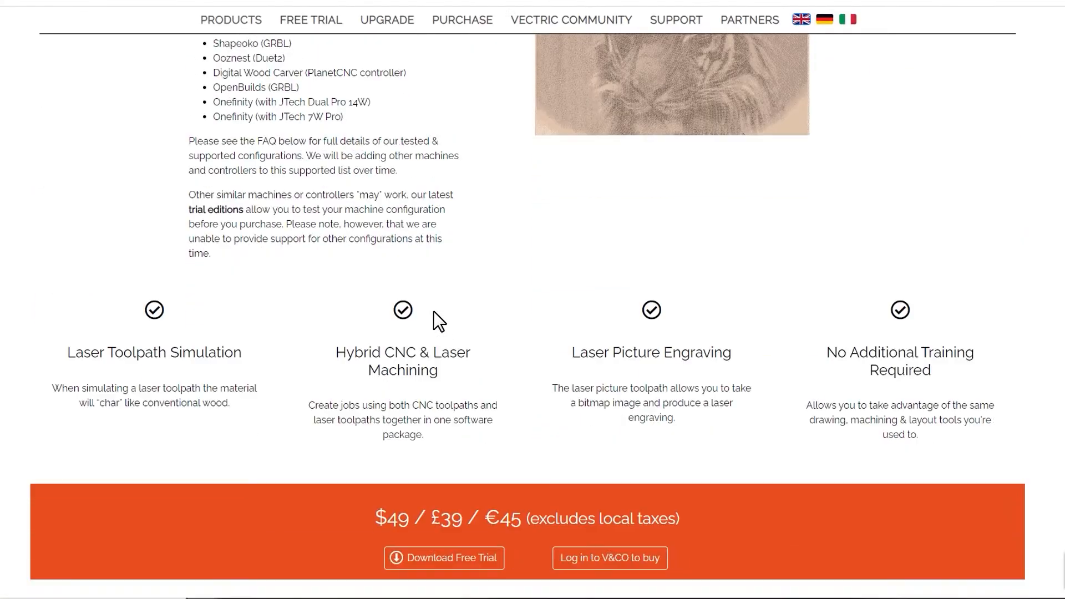
{"action": "scroll", "coordinate": [434, 311], "scroll_direction": "down", "scroll_amount": 6}
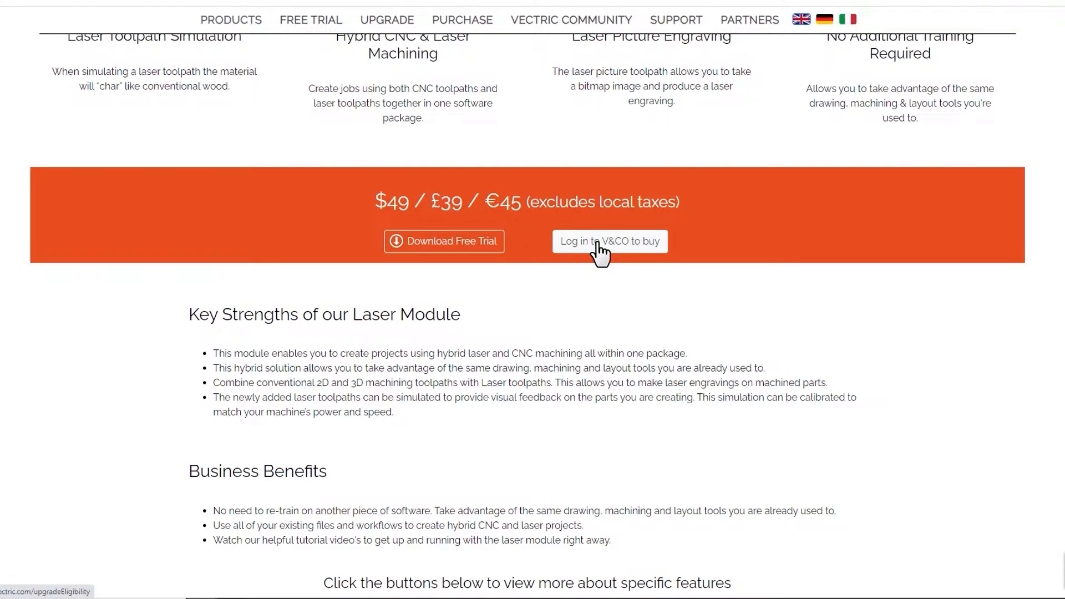
{"action": "left_click", "coordinate": [599, 242]}
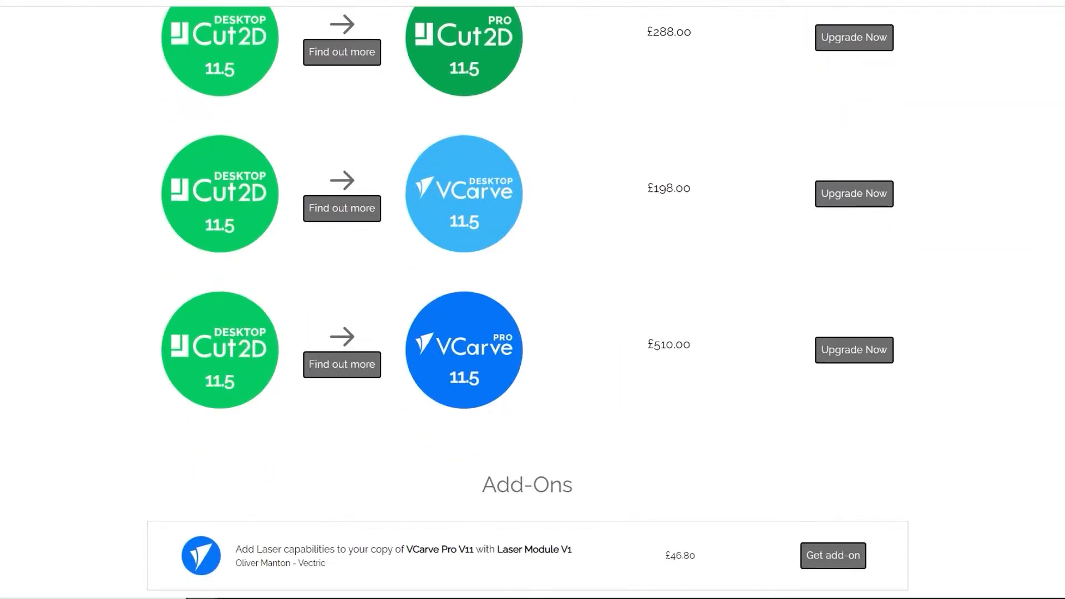
{"action": "scroll", "coordinate": [599, 252], "scroll_direction": "down", "scroll_amount": 5}
{"action": "scroll", "coordinate": [533, 300], "scroll_direction": "down", "scroll_amount": 2}
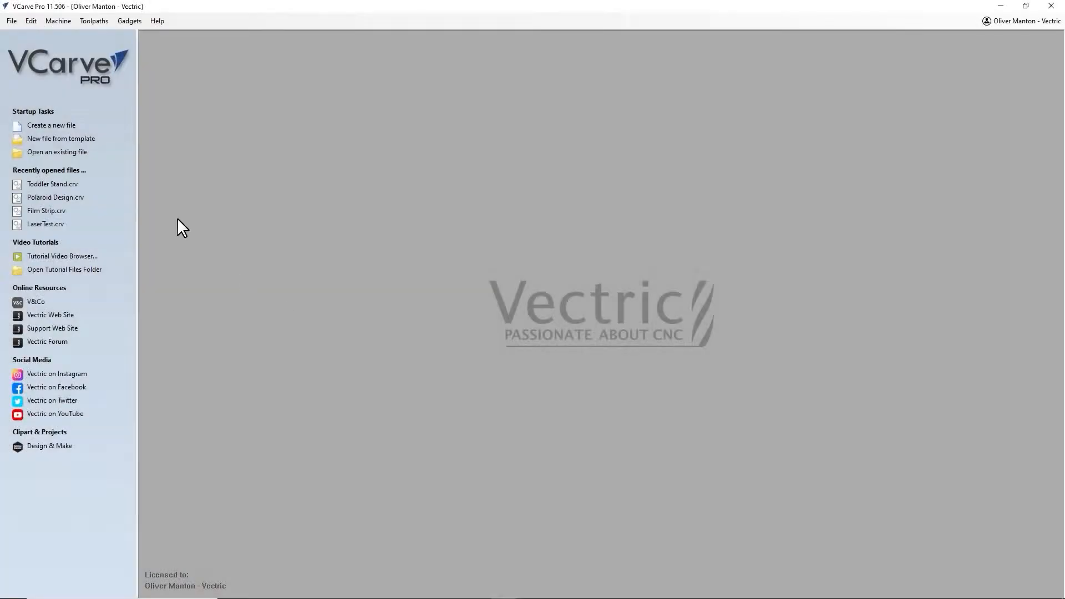
Step: In VCarve Pro, create a new single-sided job of 170 x 90 x 20 mm and switch to the toolpath layout
{"action": "left_click", "coordinate": [52, 126]}
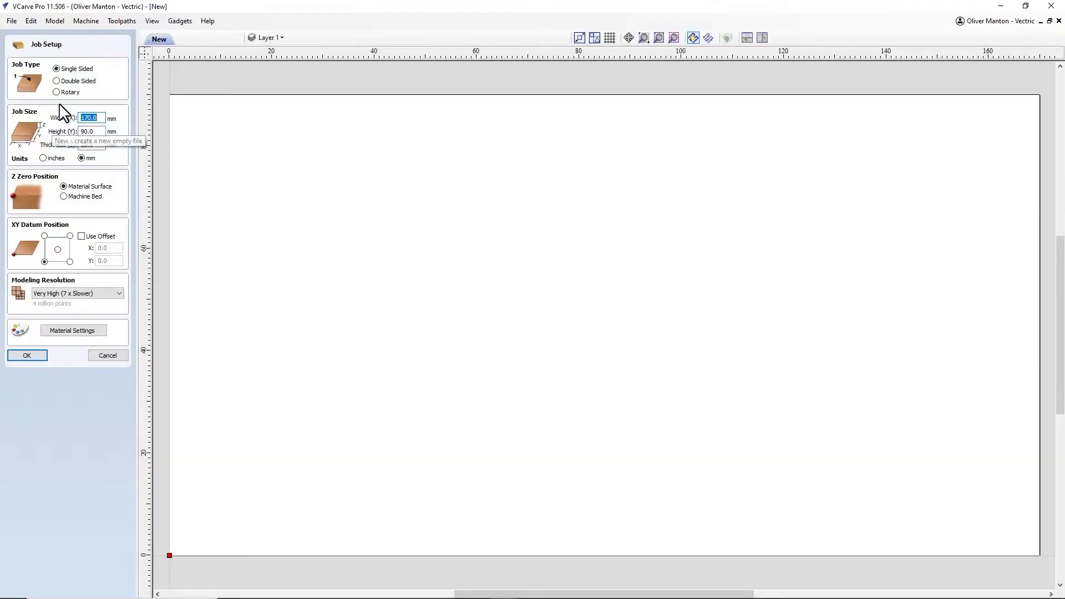
{"action": "left_click", "coordinate": [28, 359]}
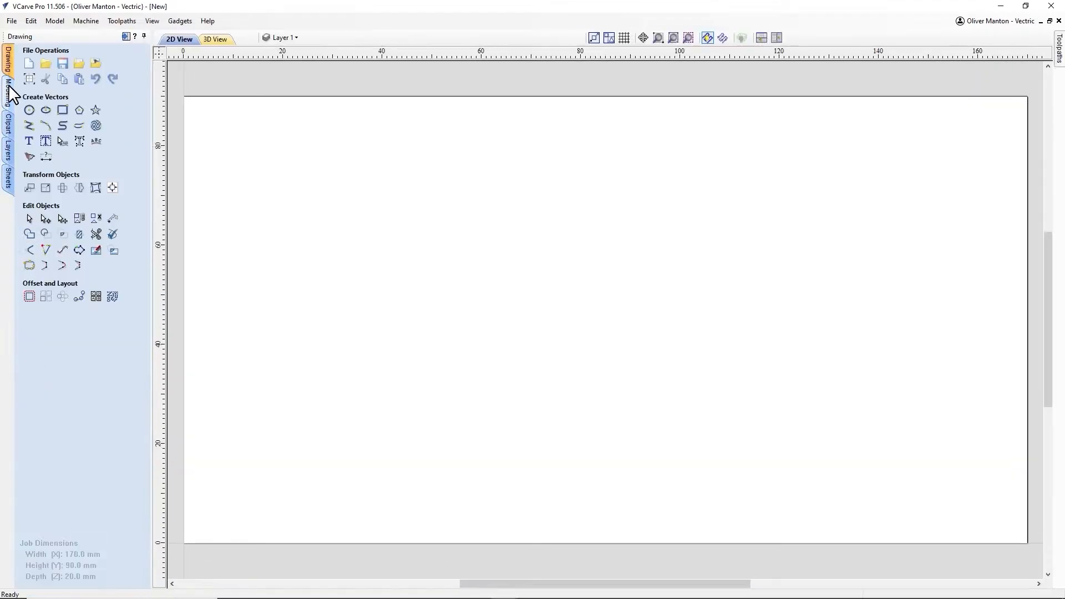
{"action": "left_click", "coordinate": [125, 36]}
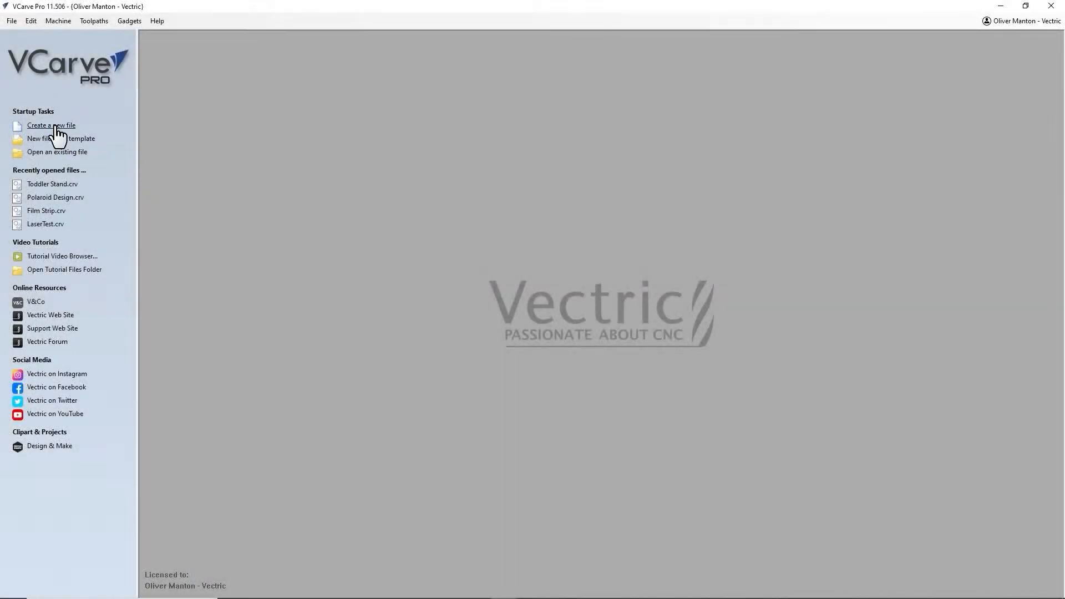
Step: Create a new single-sided job 100 mm wide, 140 mm high and 6 mm thick, with Z zero at the material surface
{"action": "left_click", "coordinate": [58, 127]}
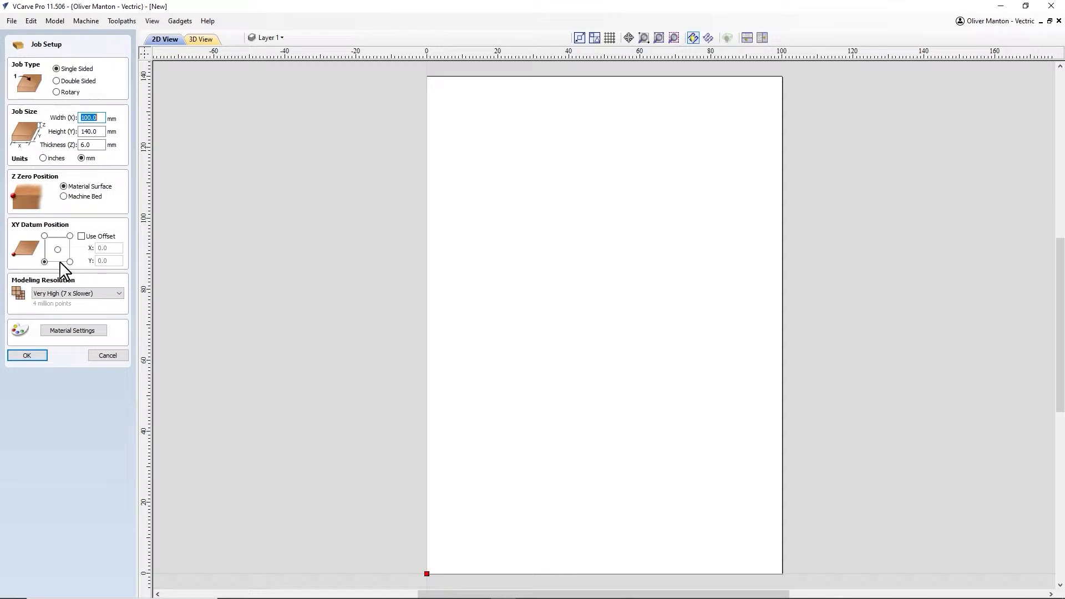
{"action": "left_click", "coordinate": [28, 355]}
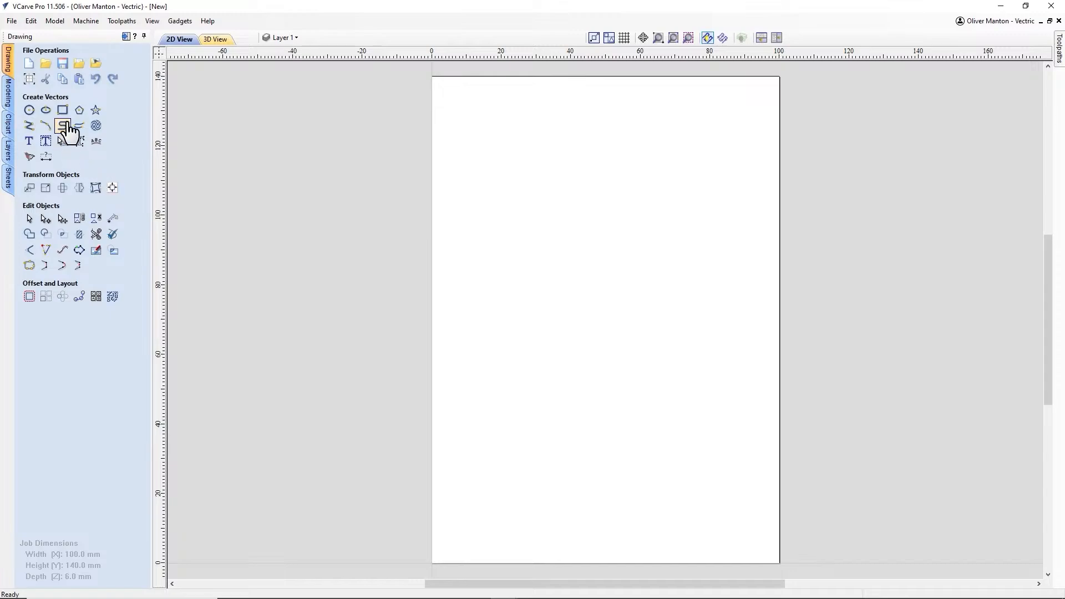
Step: Draw a square-cornered rectangle 60 mm wide and 112 mm high
{"action": "left_click", "coordinate": [64, 125]}
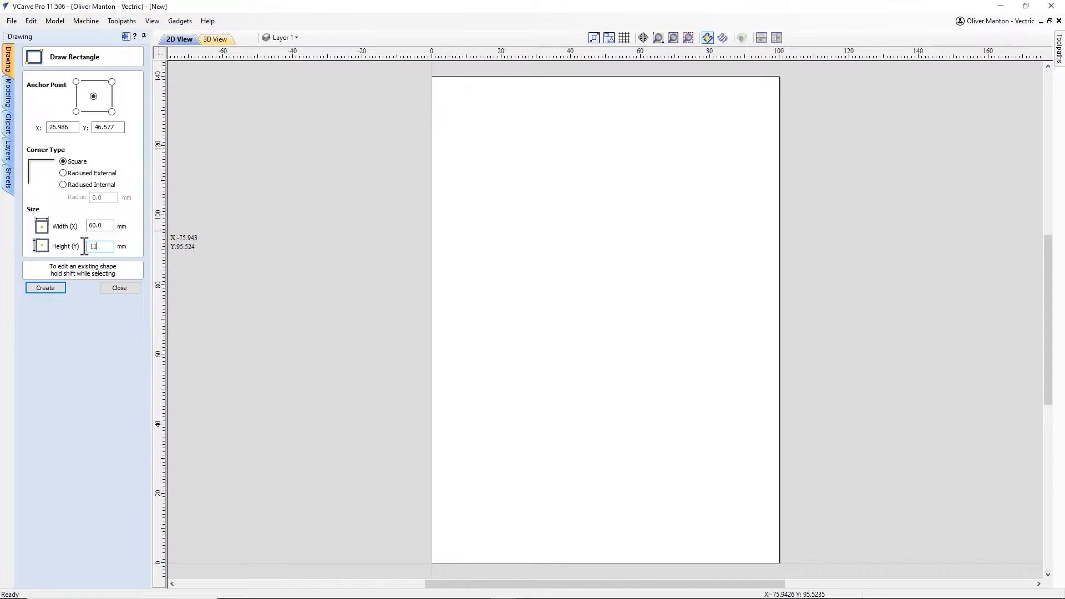
{"action": "left_click", "coordinate": [54, 289]}
{"action": "left_click", "coordinate": [116, 289]}
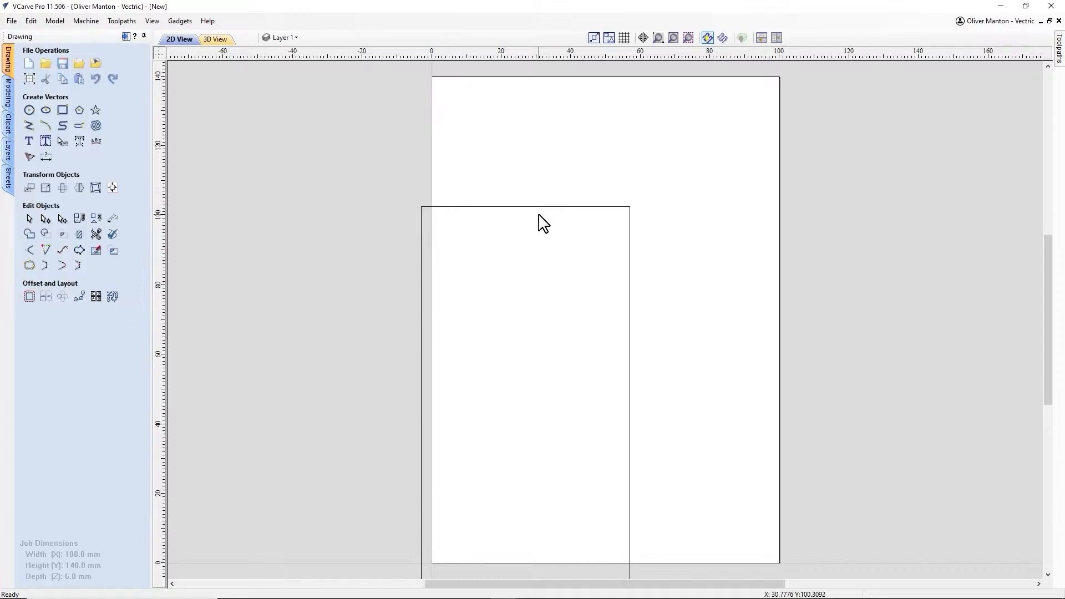
Step: Centre the 60 x 112 mm rectangle in the material both horizontally and vertically
{"action": "left_click", "coordinate": [537, 207]}
{"action": "left_click", "coordinate": [111, 191]}
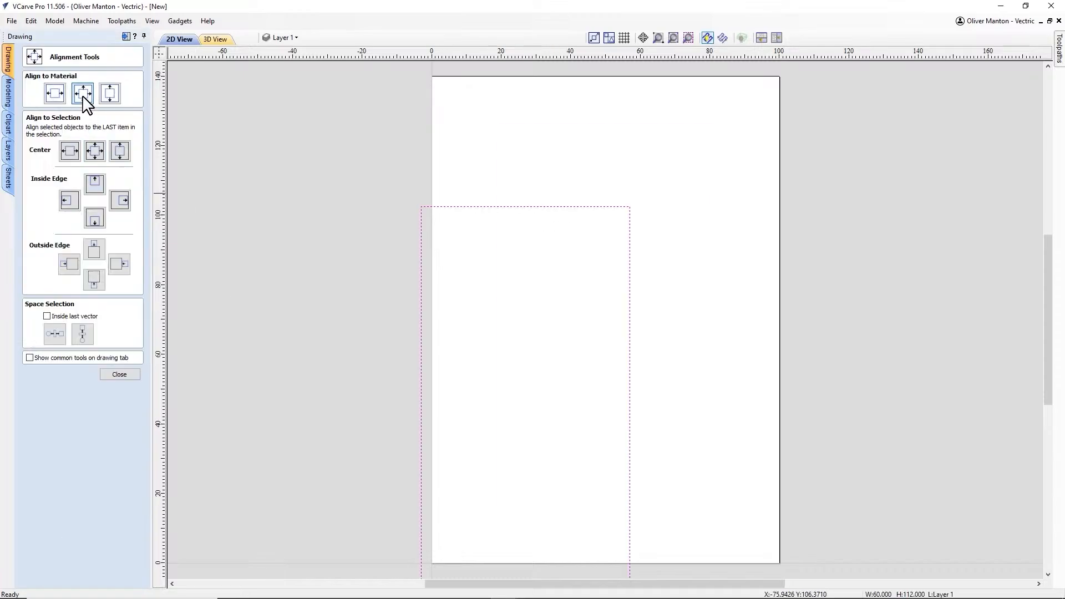
{"action": "left_click", "coordinate": [83, 95]}
{"action": "left_click", "coordinate": [128, 375]}
{"action": "left_click", "coordinate": [309, 329]}
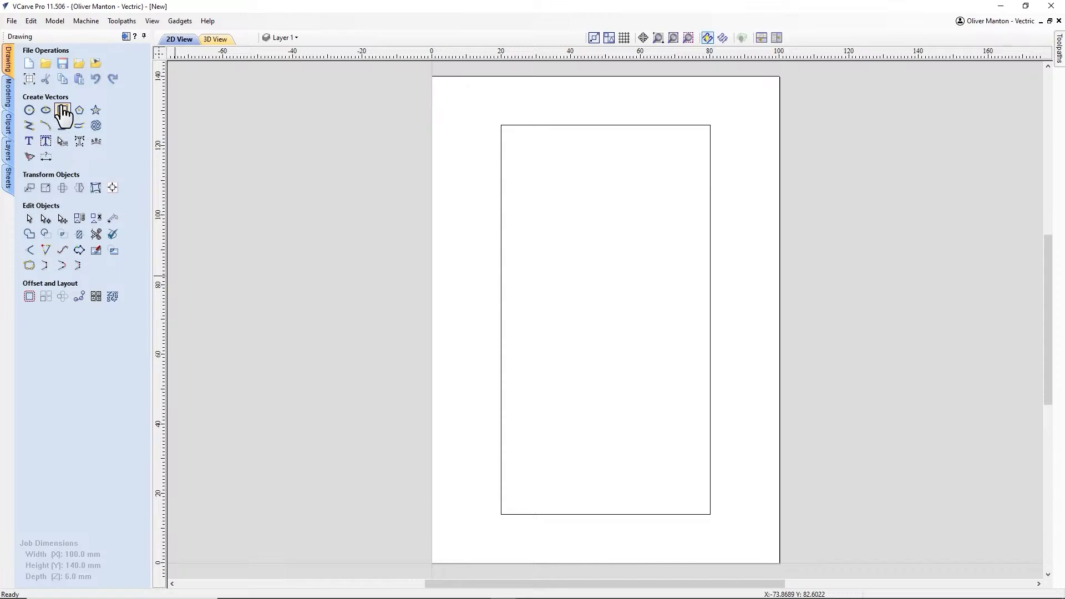
Step: Draw a square-cornered rectangle 60 mm wide and 60 mm high
{"action": "left_click", "coordinate": [62, 110]}
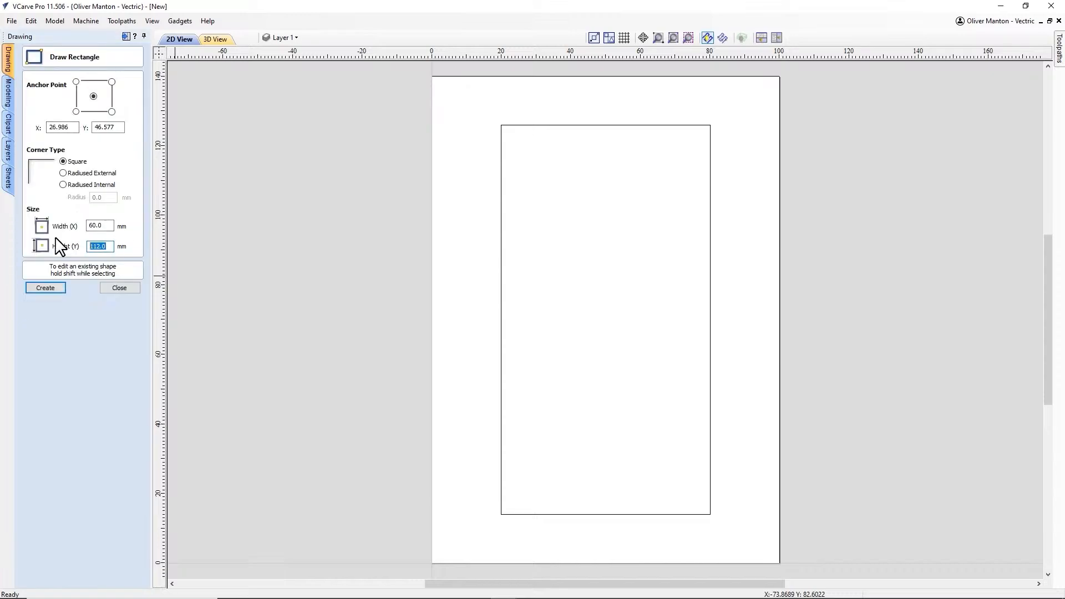
{"action": "left_click", "coordinate": [45, 288]}
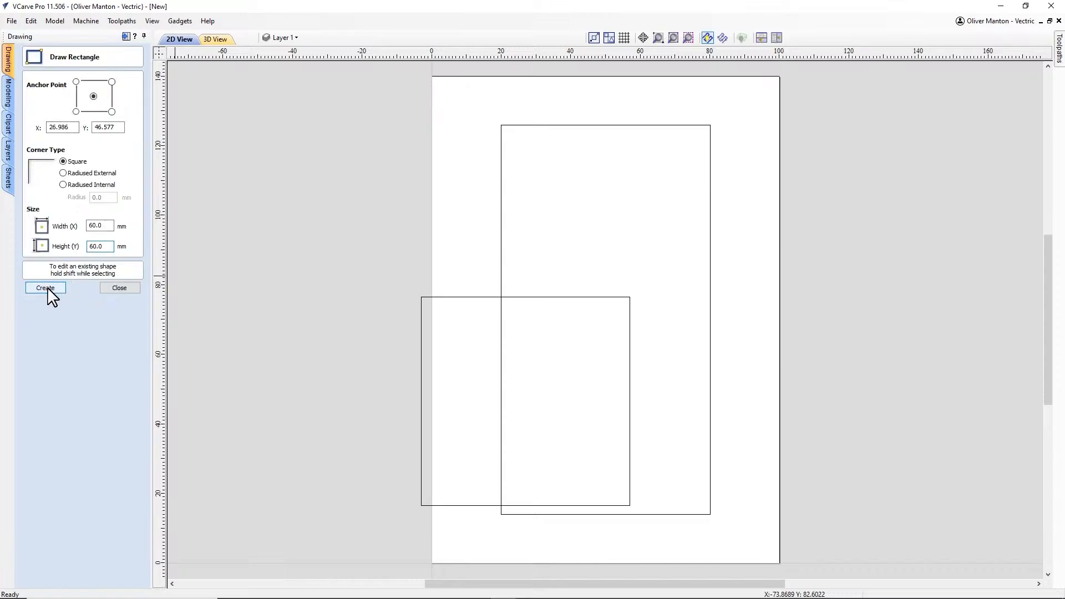
{"action": "left_click", "coordinate": [127, 288]}
Step: Rotate the 60 mm square by 45 degrees about its centre to form a diamond
{"action": "left_click", "coordinate": [462, 298]}
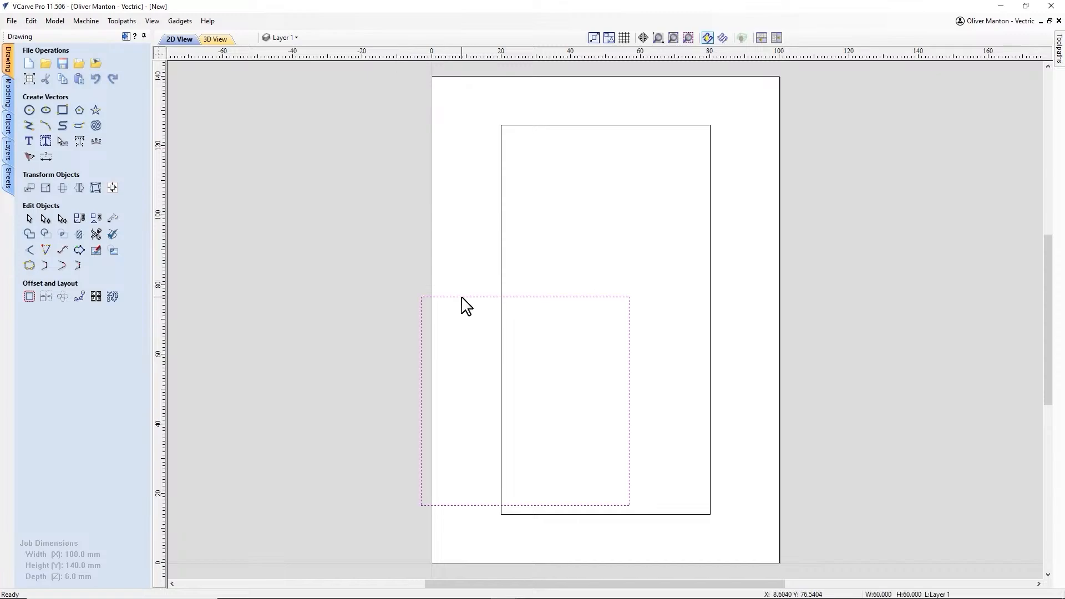
{"action": "key", "text": "F8"}
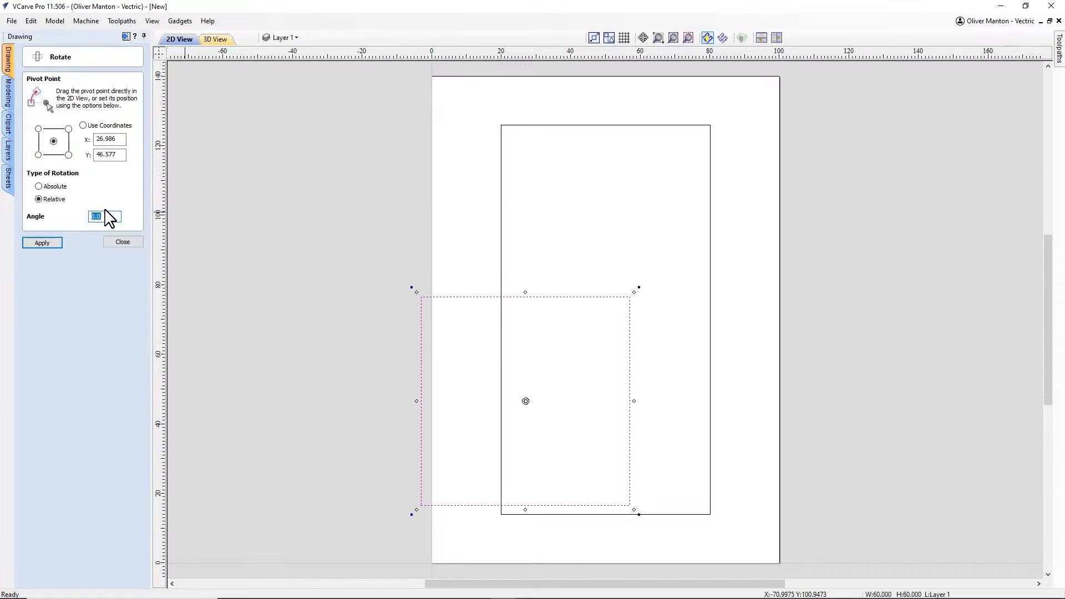
{"action": "left_click", "coordinate": [48, 243]}
{"action": "left_click", "coordinate": [122, 243]}
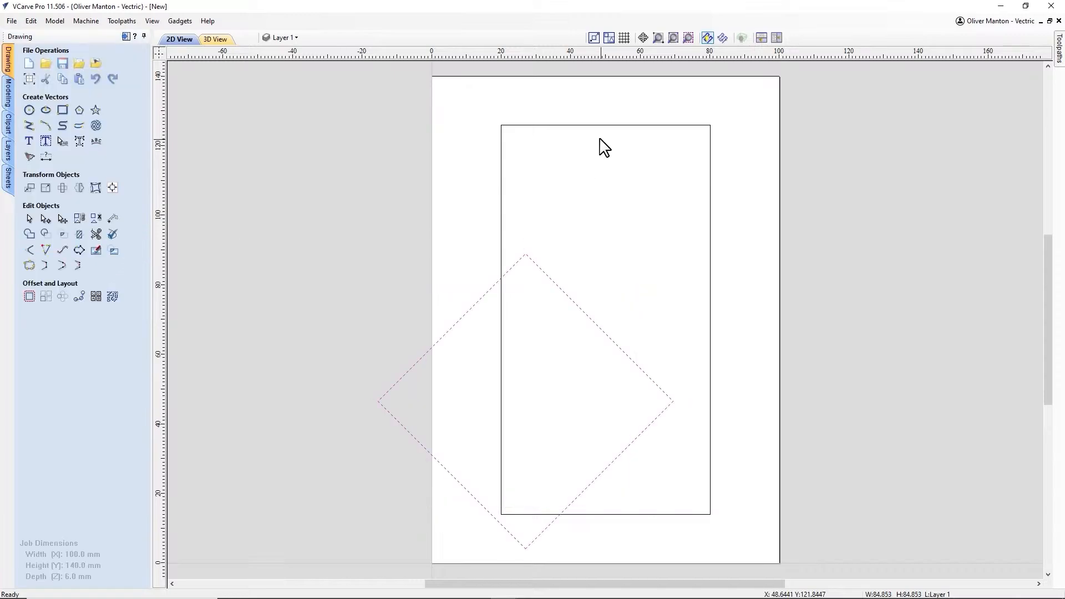
Step: Align the diamond to the tall rectangle, centred horizontally and with its lowest point on the rectangle's inside bottom edge
{"action": "left_click", "coordinate": [593, 126], "text": "shift"}
{"action": "left_click", "coordinate": [113, 188]}
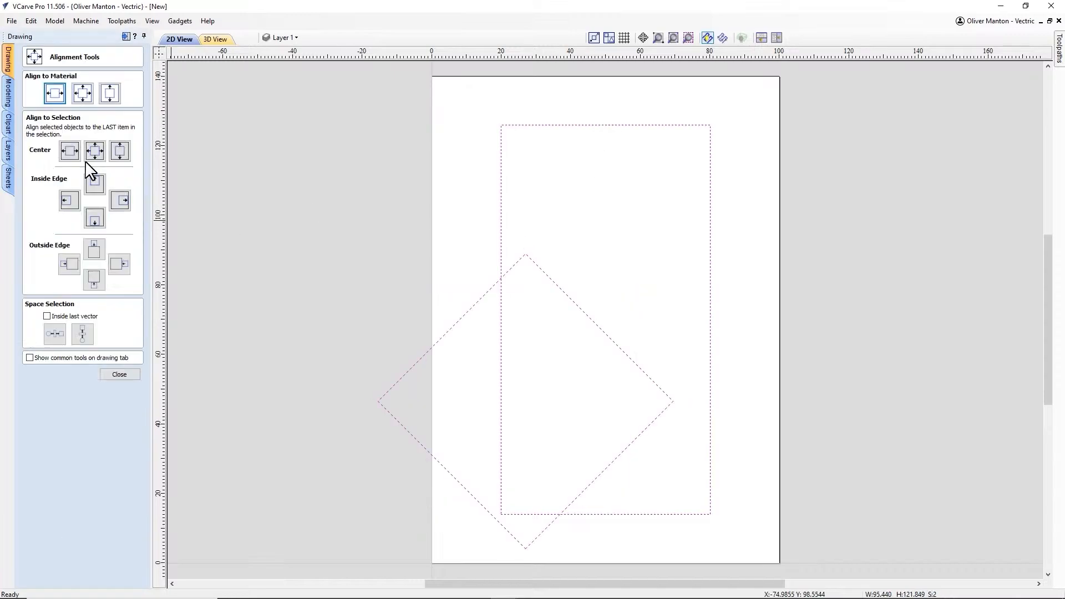
{"action": "left_click", "coordinate": [76, 146]}
{"action": "left_click", "coordinate": [94, 219]}
{"action": "left_click", "coordinate": [120, 375]}
{"action": "left_click", "coordinate": [350, 292]}
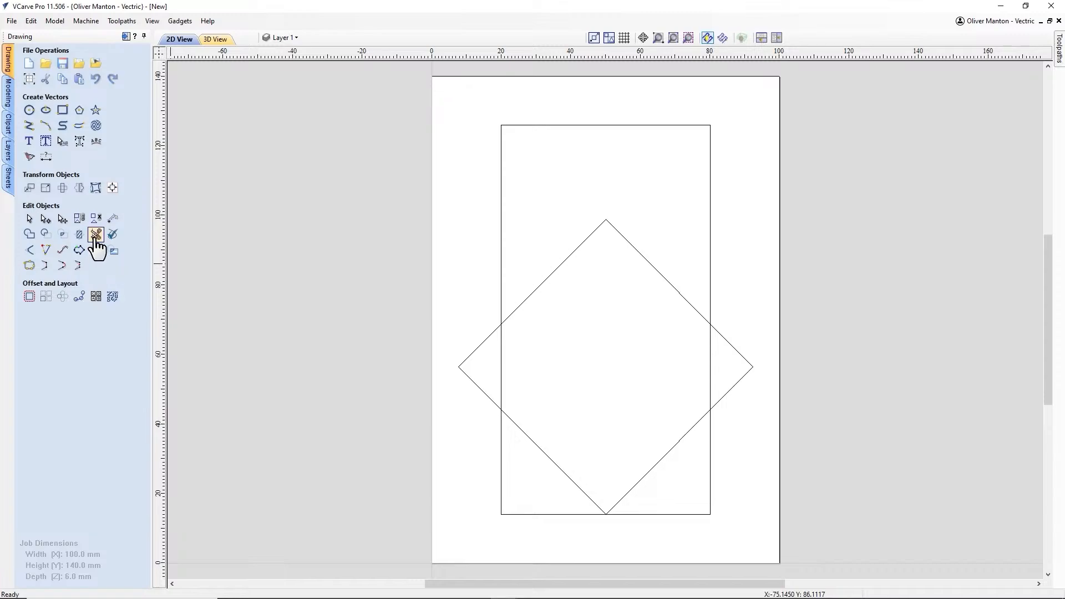
Step: Trim the overlapping diamond and rectangle sections to leave one pointed tag outline, and check that its vectors are joined
{"action": "left_click", "coordinate": [96, 233]}
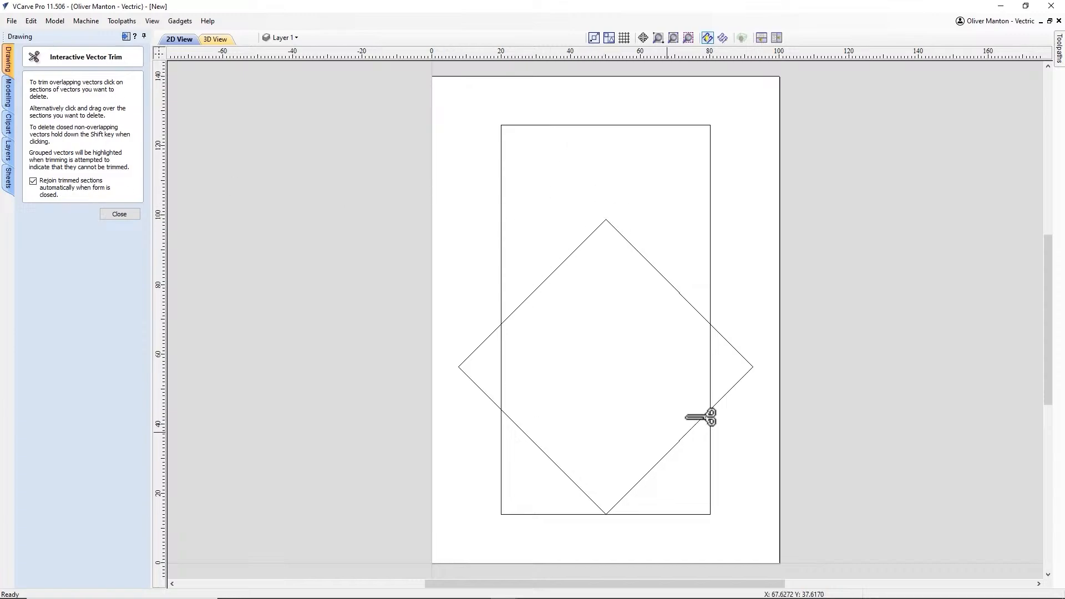
{"action": "left_click", "coordinate": [465, 361]}
{"action": "left_click", "coordinate": [521, 306]}
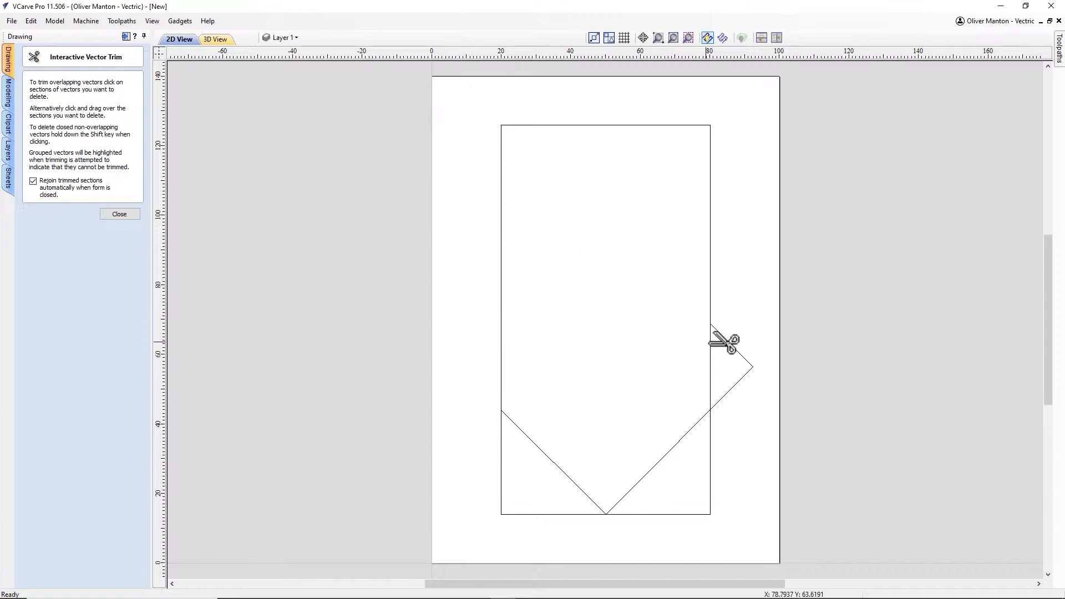
{"action": "left_click", "coordinate": [725, 342]}
{"action": "left_click", "coordinate": [712, 454]}
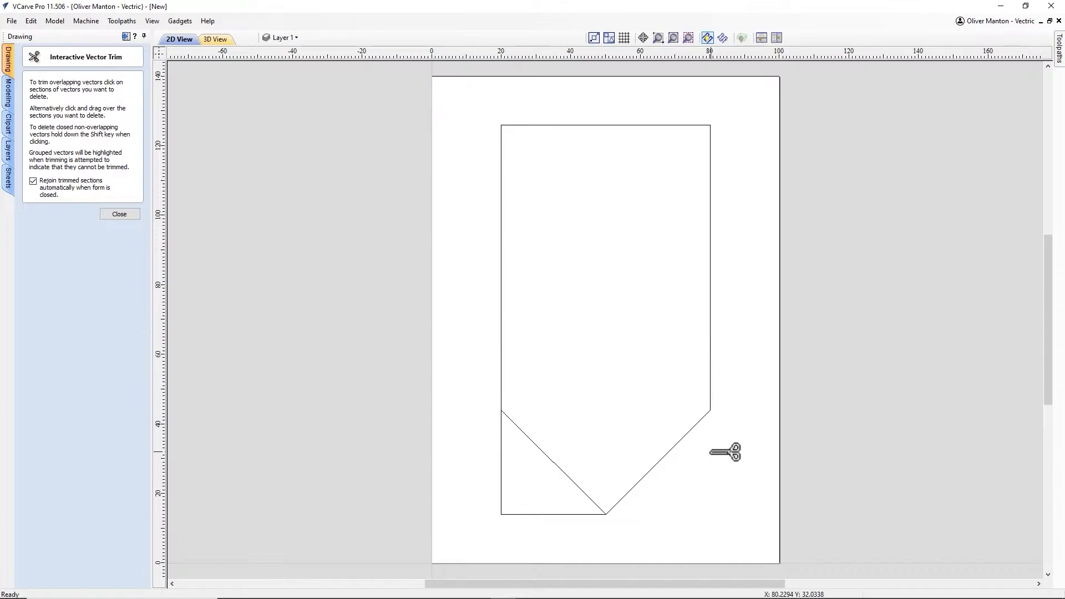
{"action": "left_click", "coordinate": [535, 515]}
{"action": "left_click", "coordinate": [119, 214]}
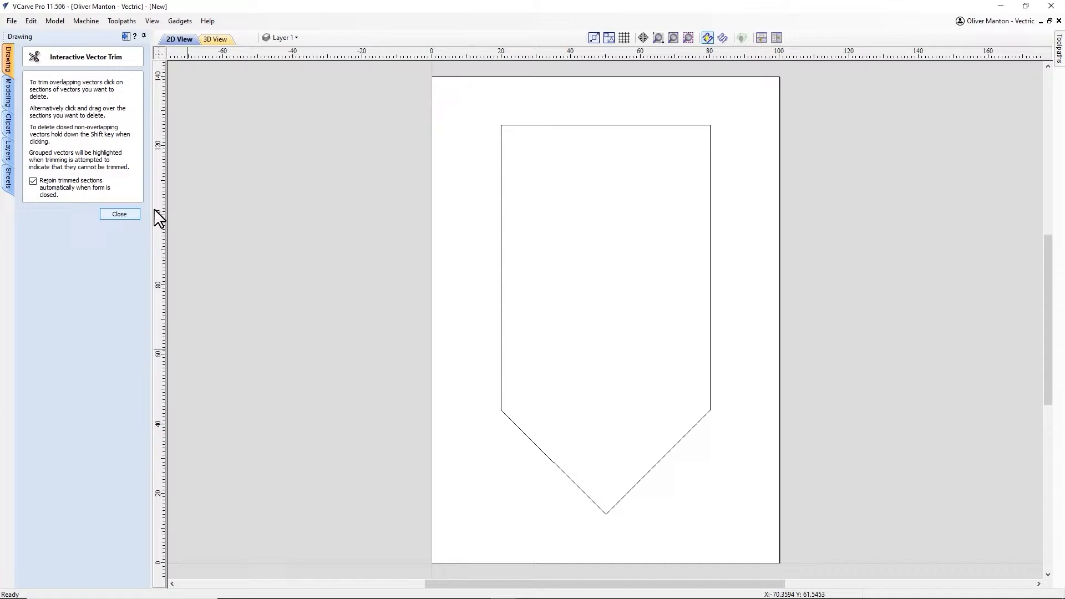
{"action": "right_click", "coordinate": [501, 203]}
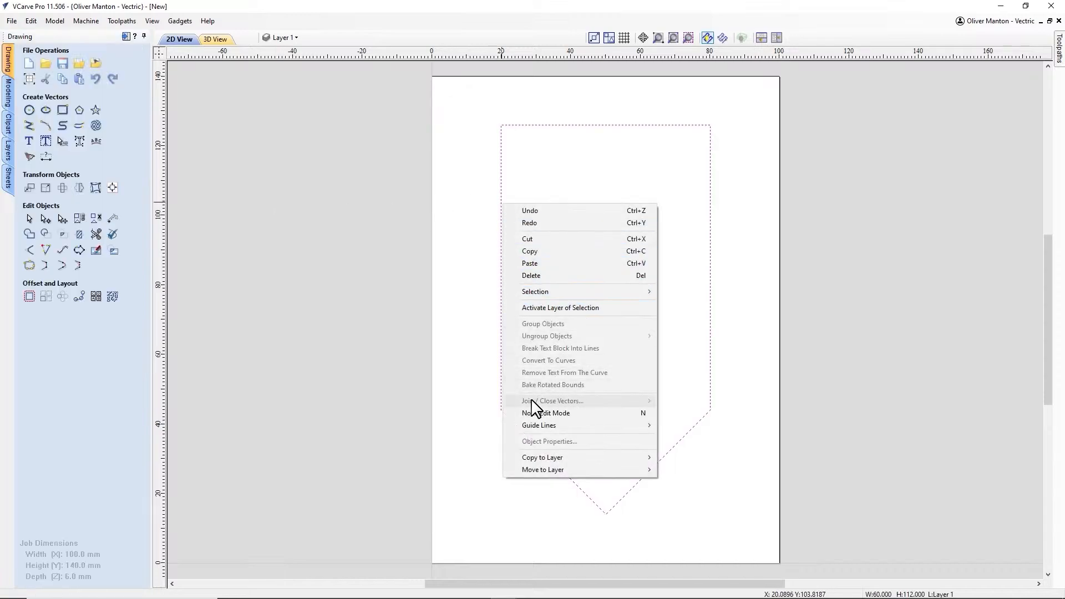
{"action": "left_click", "coordinate": [455, 383]}
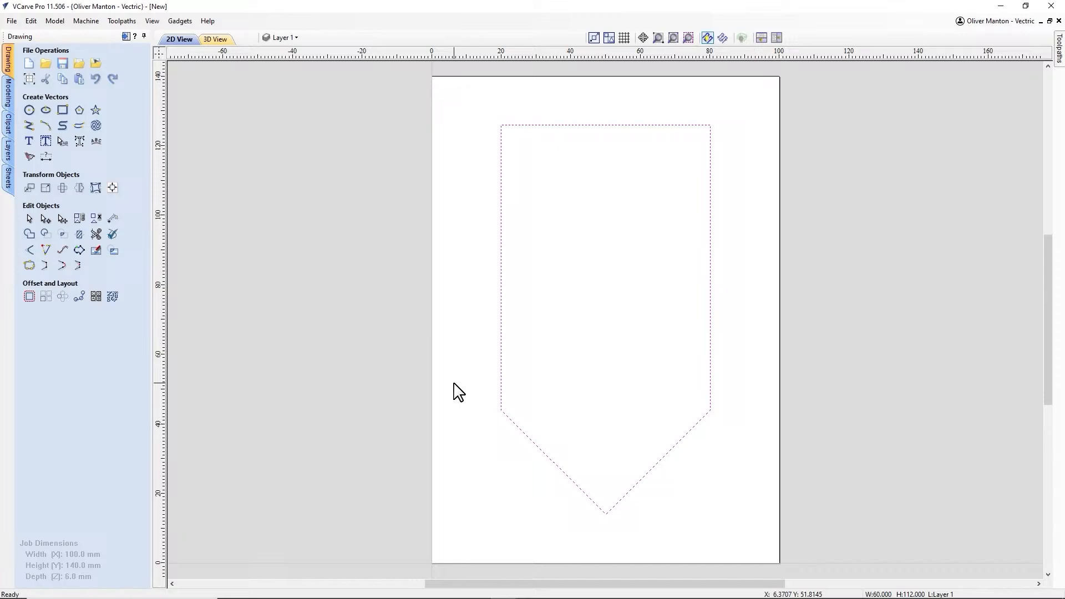
{"action": "left_click", "coordinate": [502, 341]}
{"action": "left_click", "coordinate": [444, 343]}
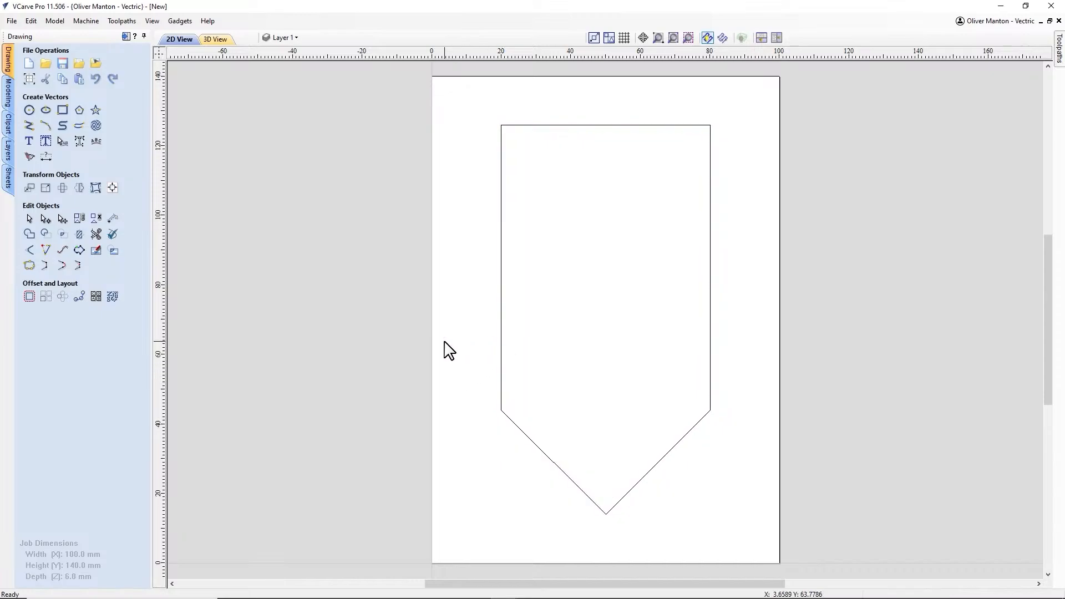
Step: Round all five corners of the pointed tag outline with normal fillets of 6 mm radius
{"action": "left_click", "coordinate": [29, 265]}
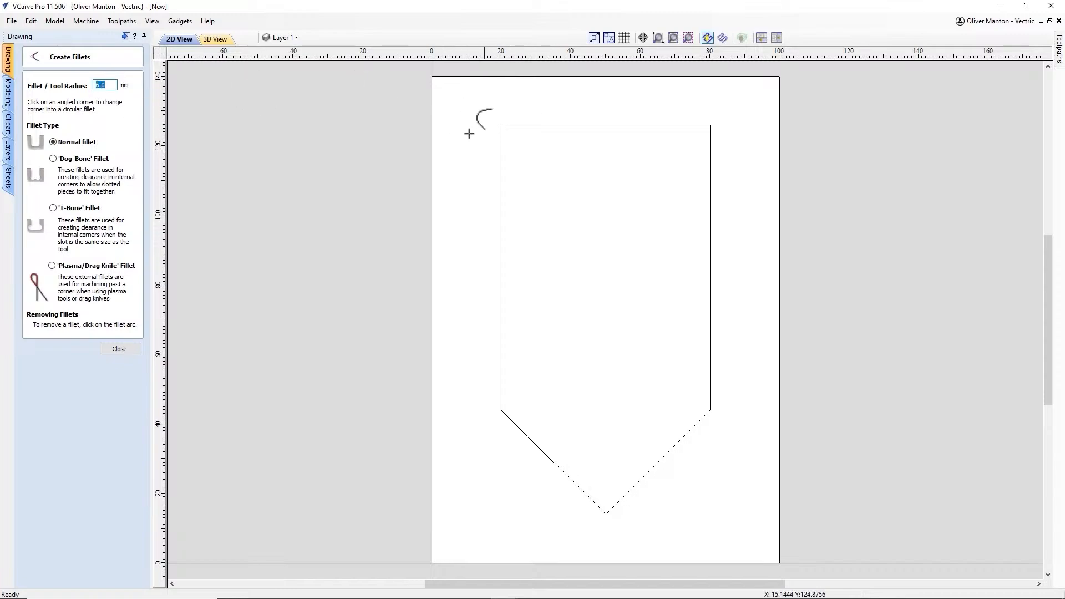
{"action": "left_click", "coordinate": [501, 125]}
{"action": "left_click", "coordinate": [710, 126]}
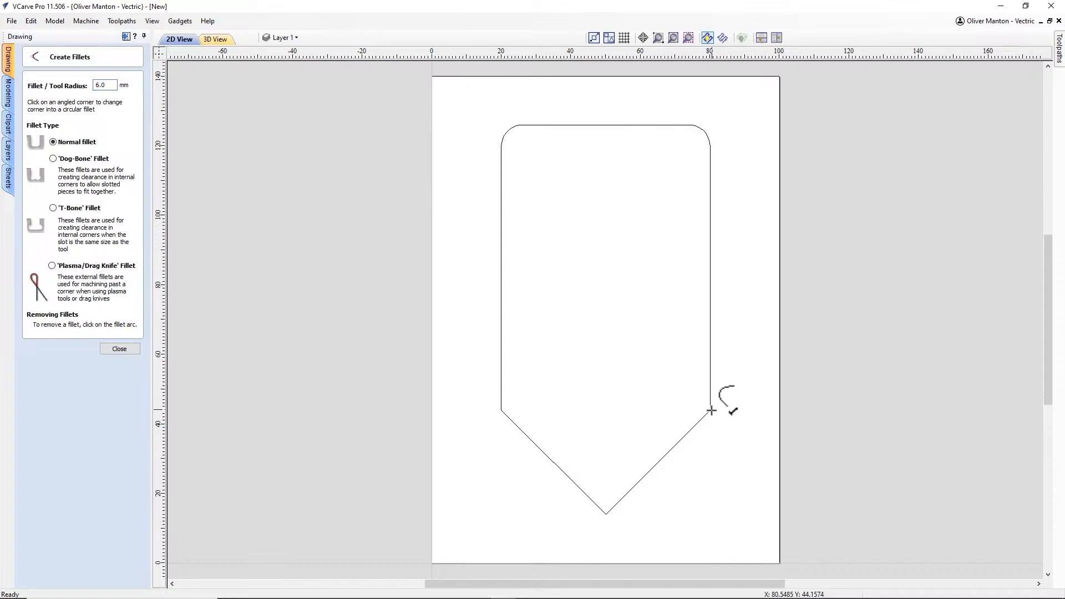
{"action": "left_click", "coordinate": [710, 409]}
{"action": "left_click", "coordinate": [608, 516]}
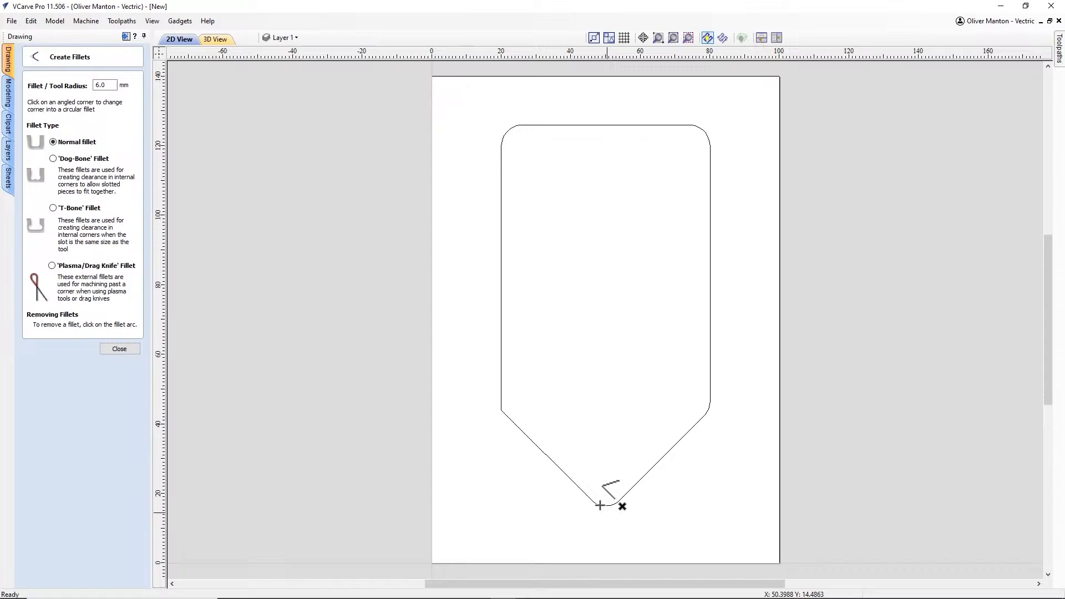
{"action": "left_click", "coordinate": [501, 408]}
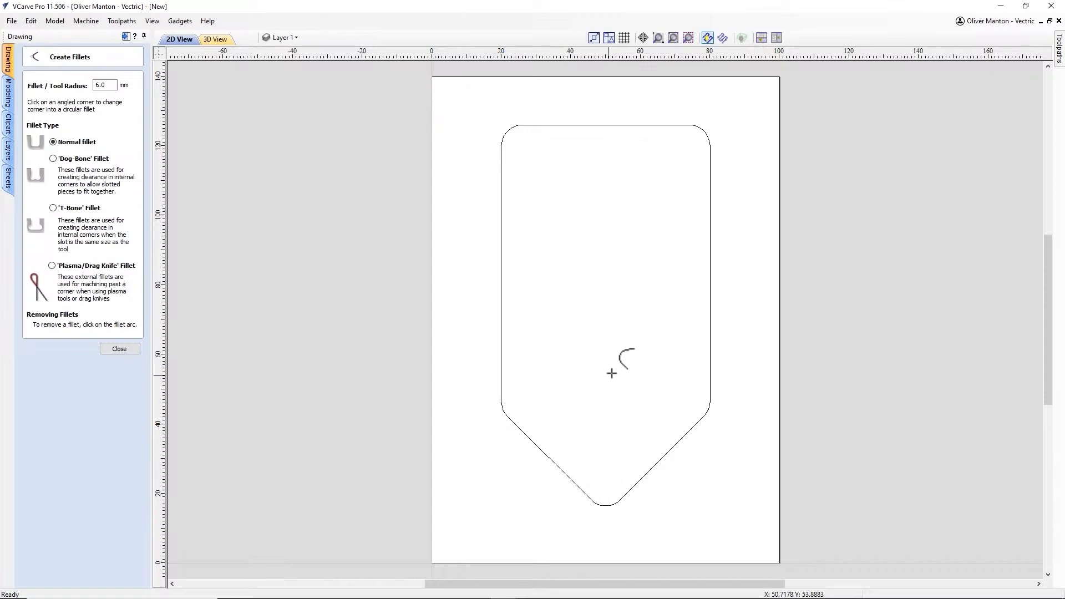
{"action": "left_click", "coordinate": [119, 349]}
Step: Offset the rounded tag outline inwards by 5 mm, keeping the original
{"action": "left_click", "coordinate": [500, 240]}
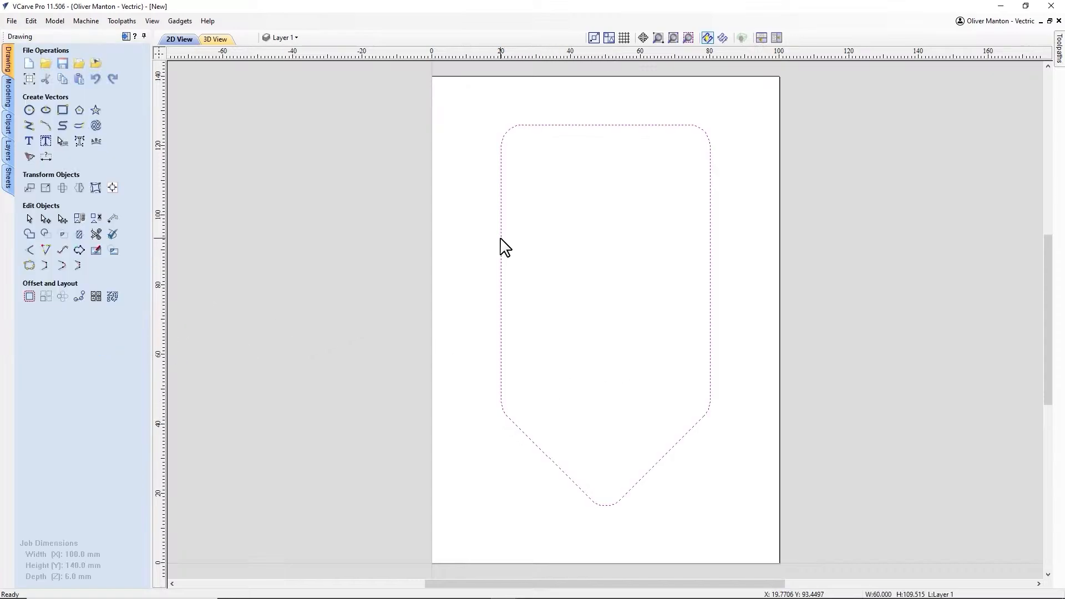
{"action": "left_click", "coordinate": [28, 299]}
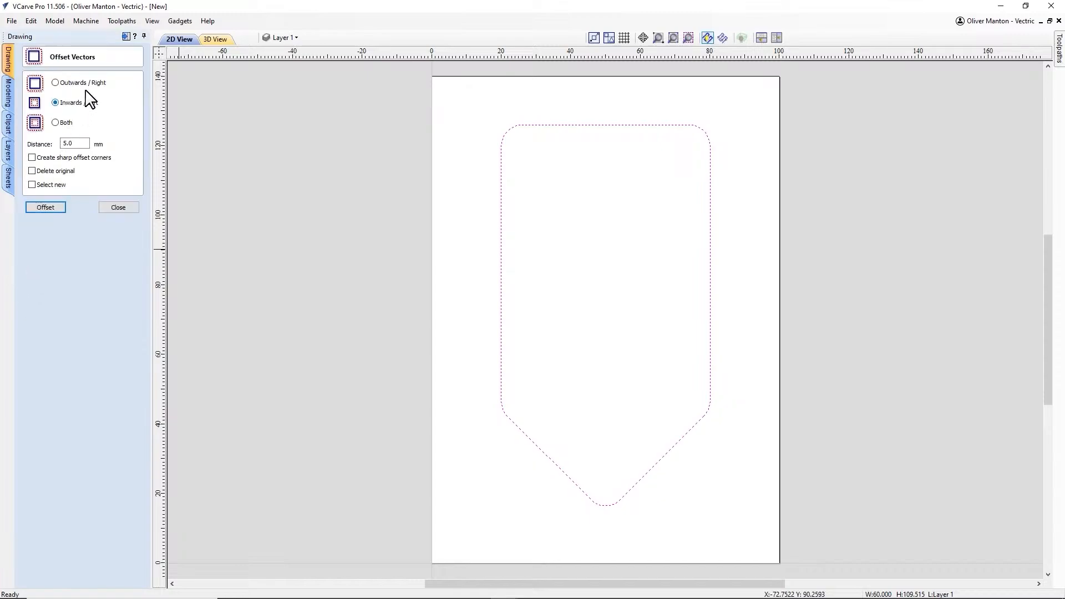
{"action": "left_click", "coordinate": [47, 208]}
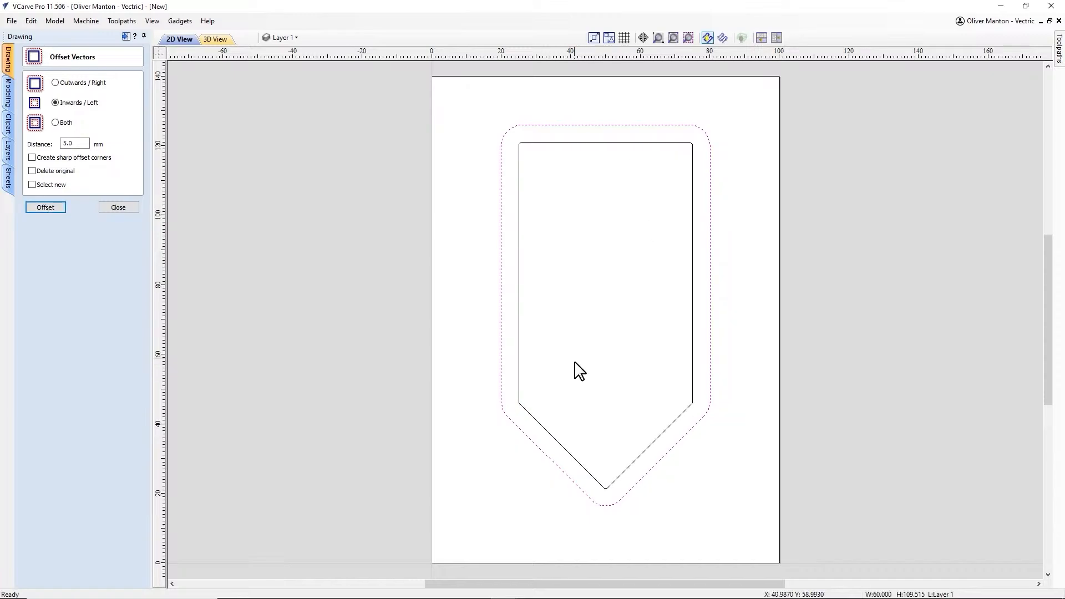
{"action": "left_click", "coordinate": [130, 210]}
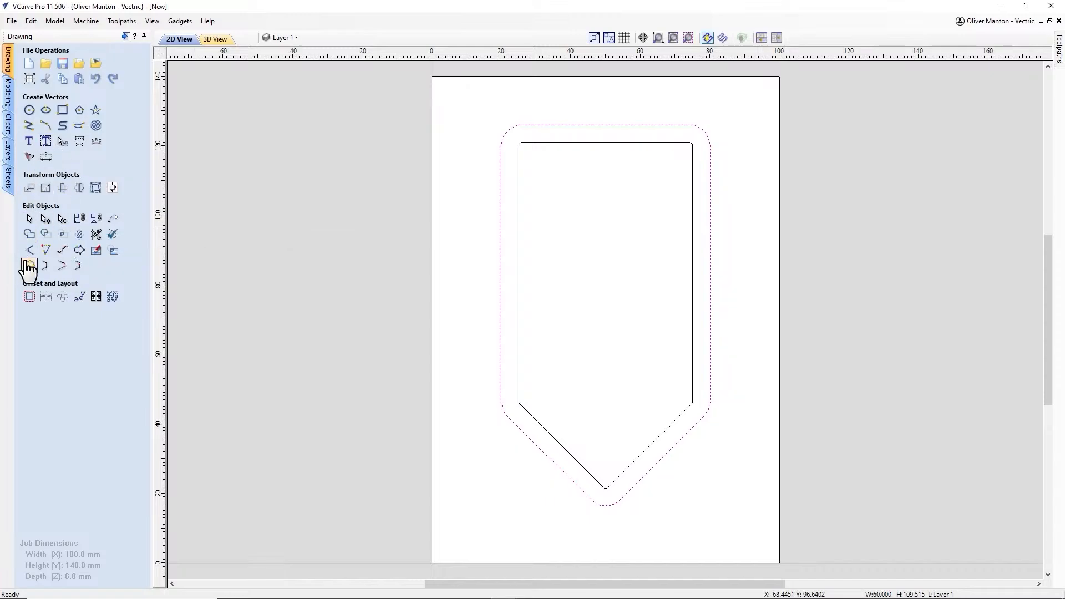
Step: Round the two top corners of the inner outline with 6 mm normal fillets
{"action": "left_click", "coordinate": [45, 265]}
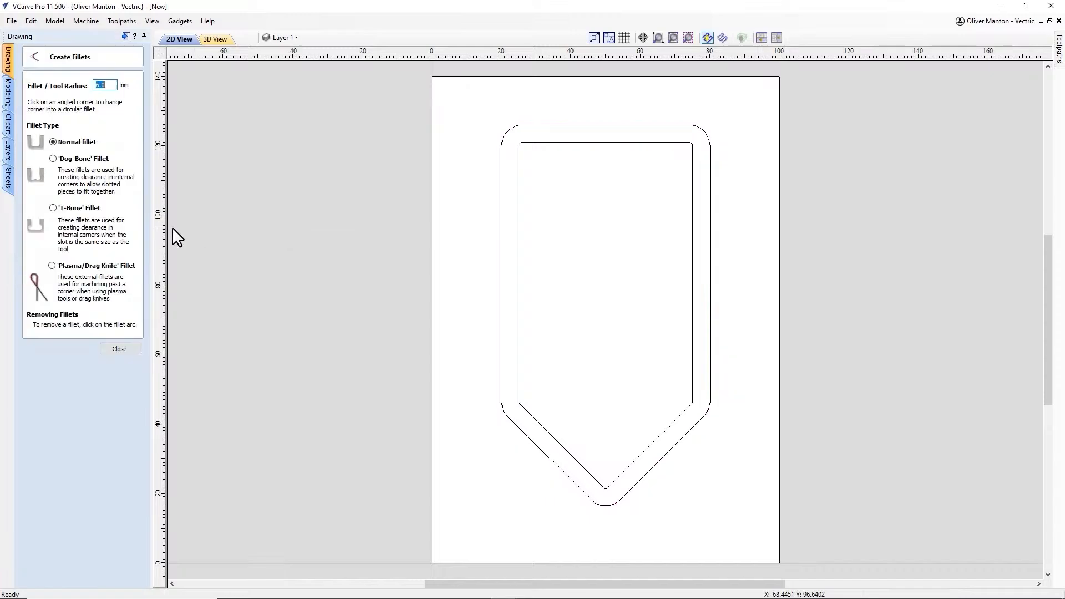
{"action": "left_click", "coordinate": [518, 145]}
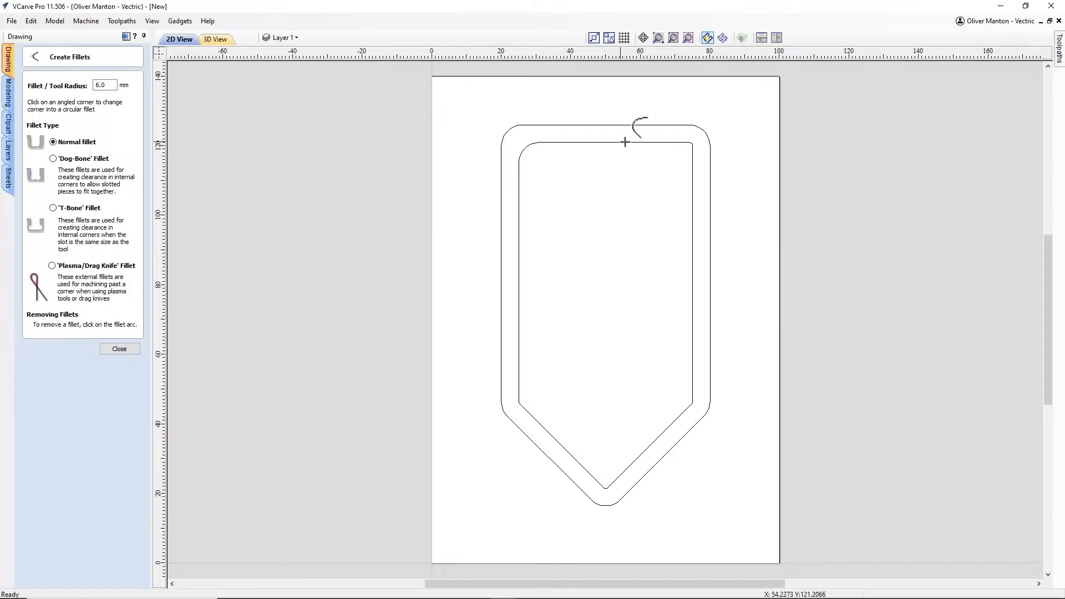
{"action": "scroll", "coordinate": [692, 142], "scroll_direction": "up", "scroll_amount": 2}
{"action": "scroll", "coordinate": [693, 140], "scroll_direction": "up", "scroll_amount": 1}
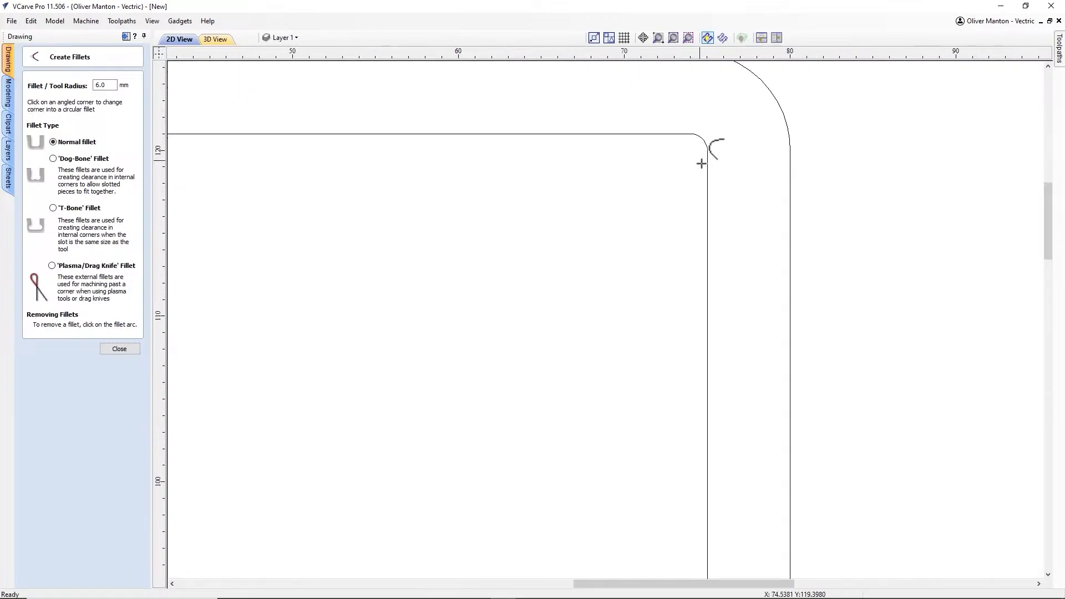
{"action": "left_click", "coordinate": [702, 138]}
{"action": "scroll", "coordinate": [706, 131], "scroll_direction": "down", "scroll_amount": 4}
Step: Round the two lower side corners and the bottom point of the inner outline with 6 mm normal fillets
{"action": "scroll", "coordinate": [680, 356], "scroll_direction": "up", "scroll_amount": 4}
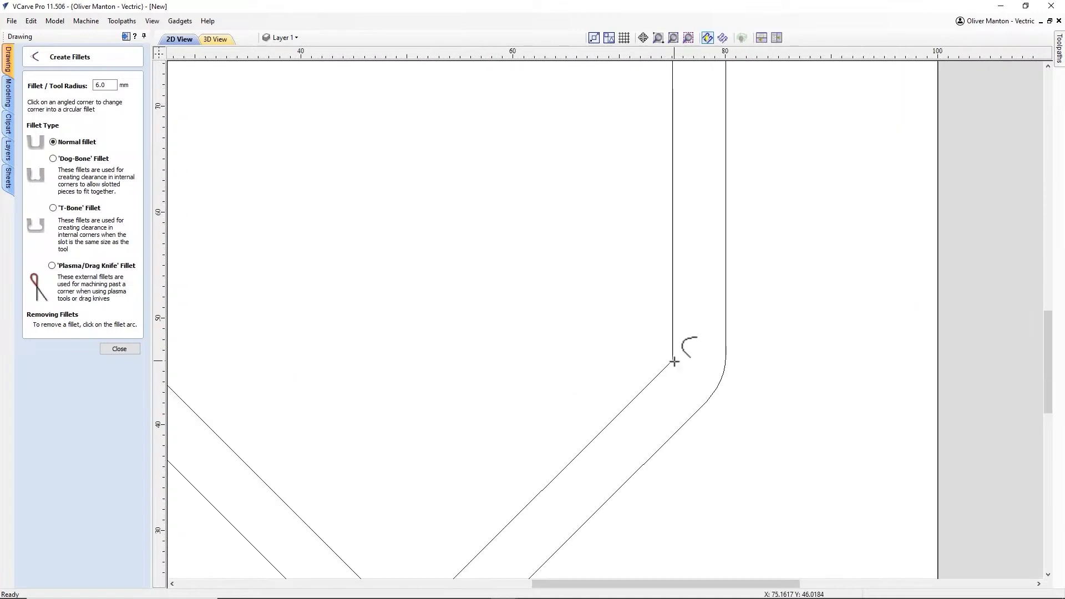
{"action": "left_click", "coordinate": [674, 361]}
{"action": "scroll", "coordinate": [676, 362], "scroll_direction": "down", "scroll_amount": 3}
{"action": "scroll", "coordinate": [567, 471], "scroll_direction": "up", "scroll_amount": 3}
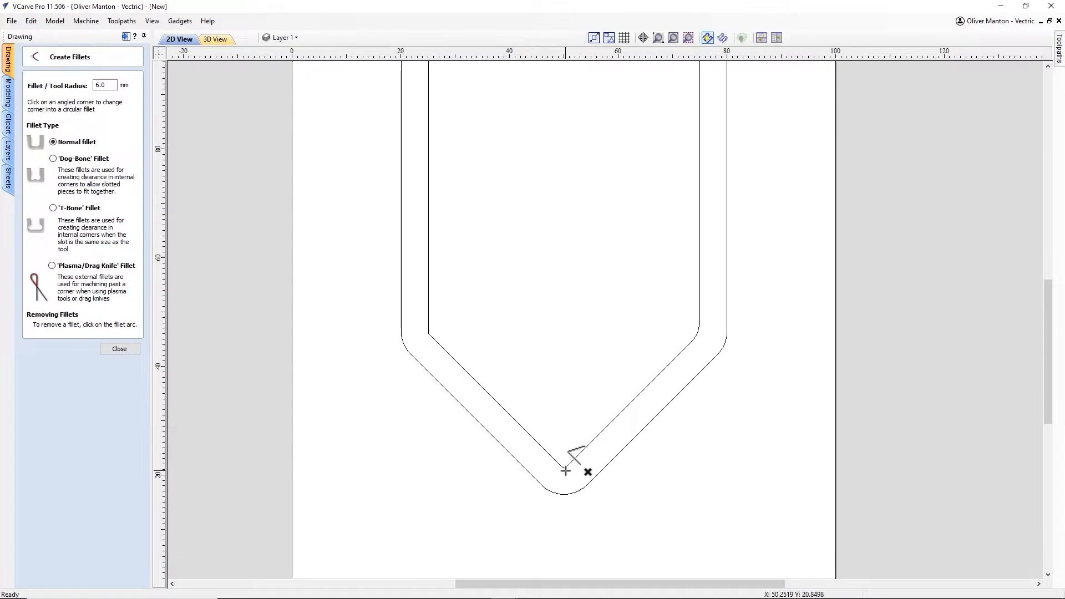
{"action": "left_click", "coordinate": [567, 469]}
{"action": "scroll", "coordinate": [566, 468], "scroll_direction": "down", "scroll_amount": 3}
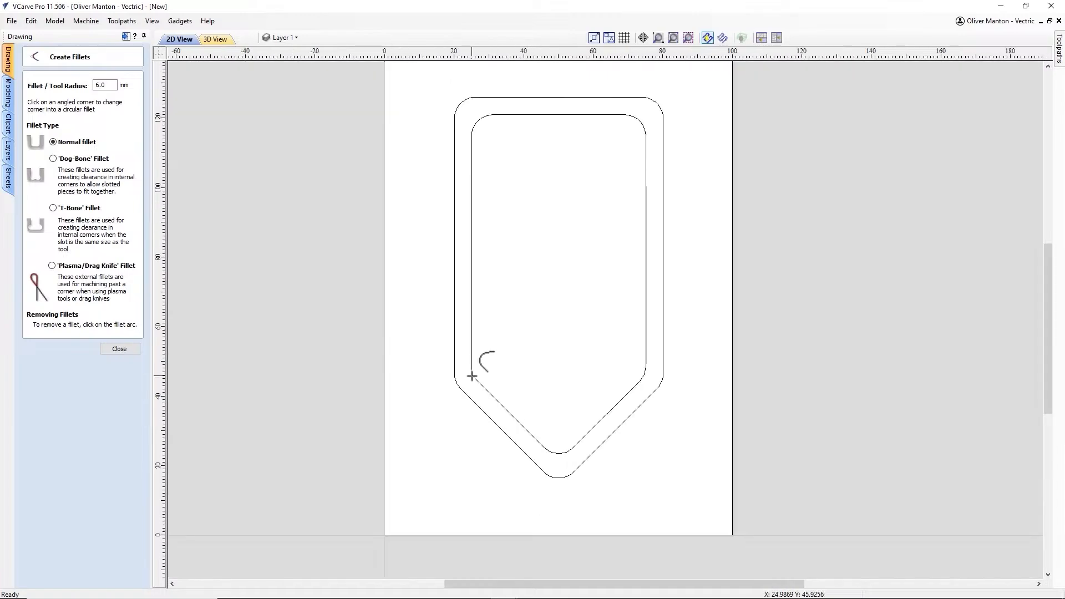
{"action": "scroll", "coordinate": [470, 374], "scroll_direction": "up", "scroll_amount": 3}
{"action": "left_click", "coordinate": [471, 374]}
{"action": "scroll", "coordinate": [471, 374], "scroll_direction": "down", "scroll_amount": 3}
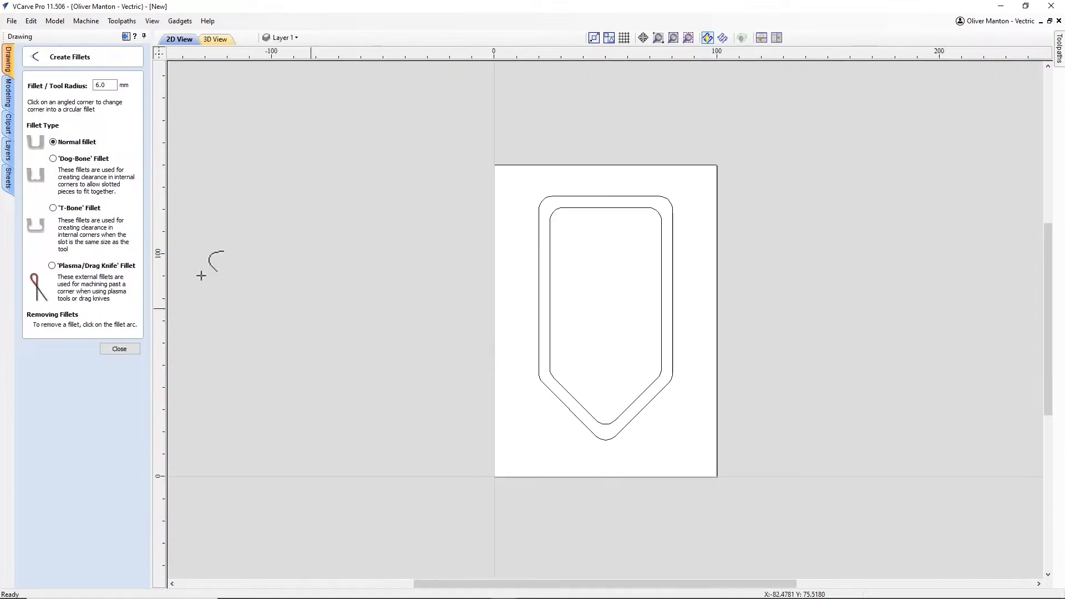
{"action": "left_click", "coordinate": [118, 349]}
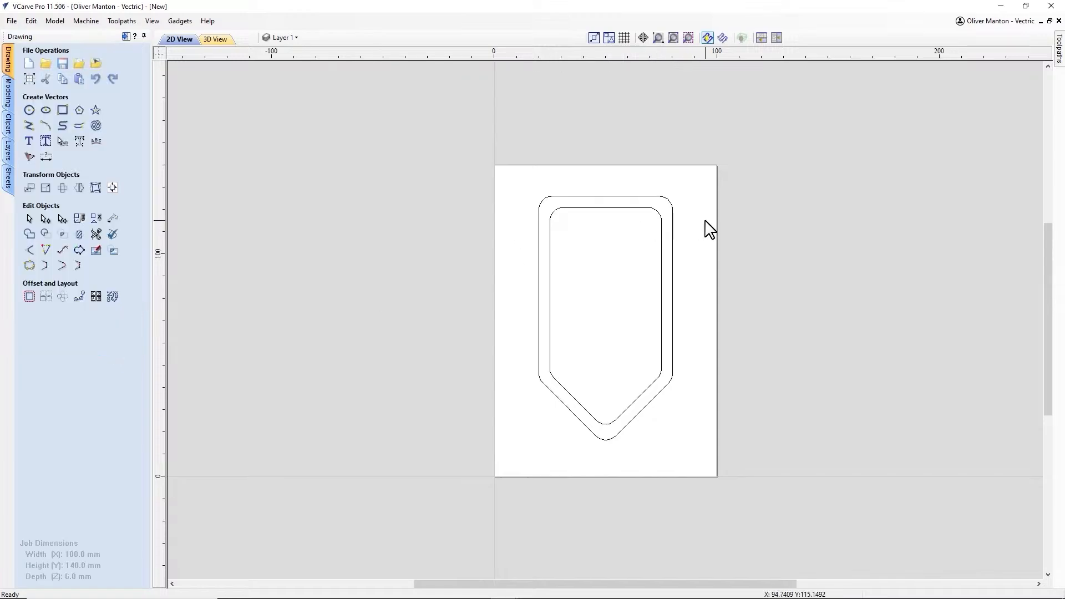
Step: Draw a square-cornered rectangle 60 mm wide and 10.5 mm high
{"action": "scroll", "coordinate": [705, 221], "scroll_direction": "up", "scroll_amount": 2}
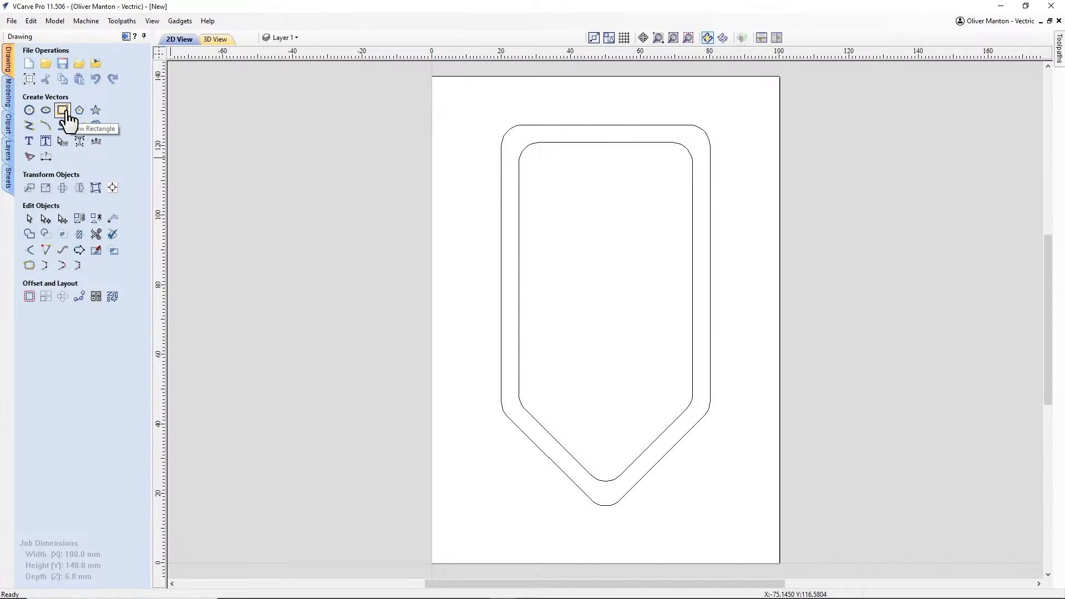
{"action": "left_click", "coordinate": [65, 112]}
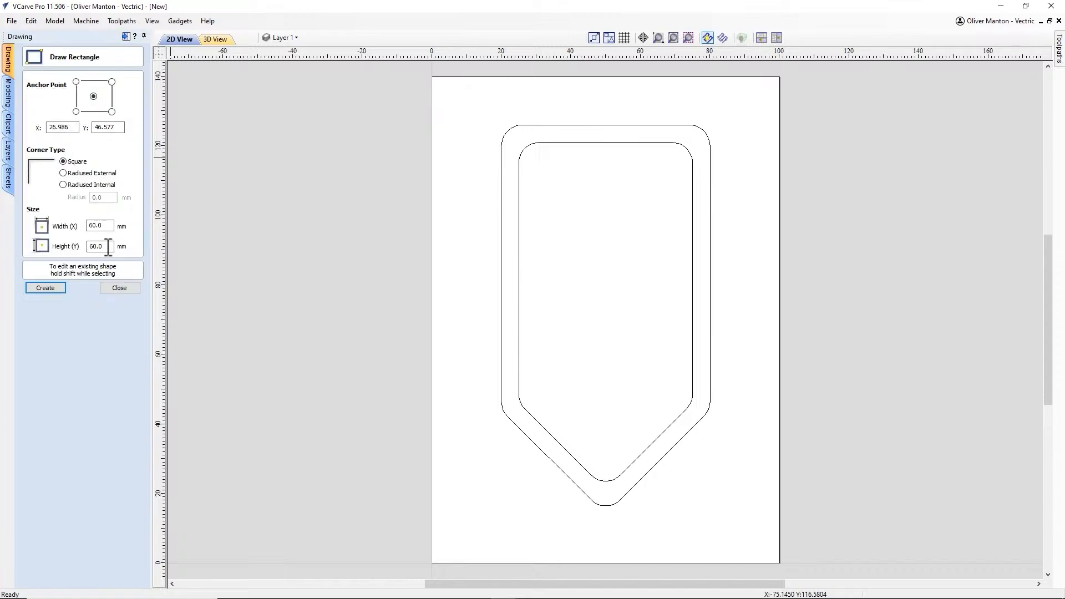
{"action": "left_click_drag", "start_coordinate": [108, 246], "coordinate": [73, 246]}
{"action": "type", "text": "10"}
{"action": "key", "text": "BackSpace"}
{"action": "key", "text": "BackSpace"}
{"action": "left_click", "coordinate": [43, 288]}
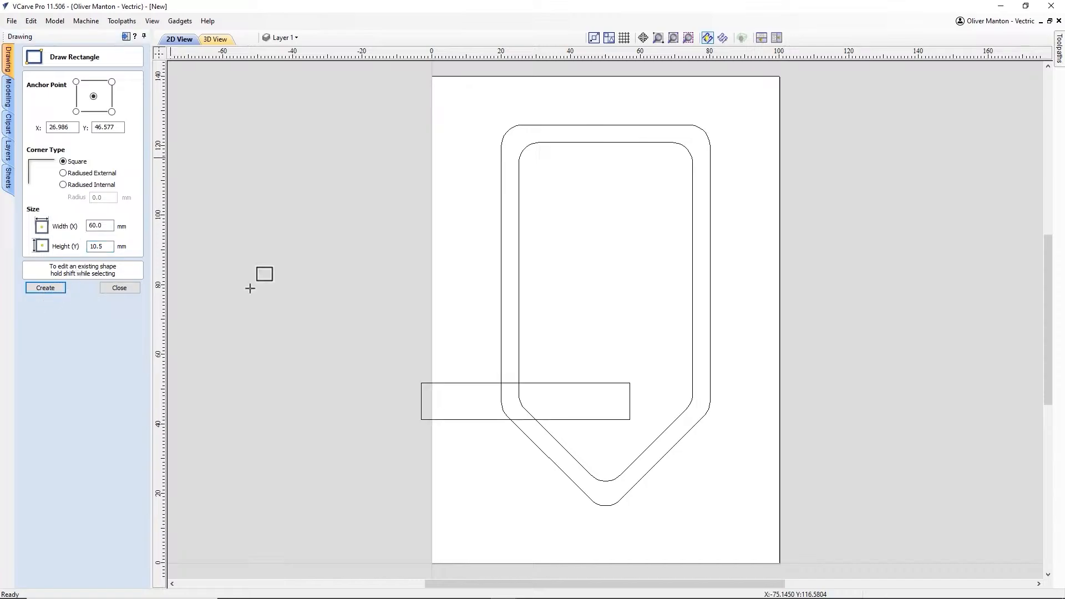
Step: Align the 60 mm wide rectangle with the outer outline's inside top edge and centre it horizontally on that outline
{"action": "left_click", "coordinate": [120, 288]}
{"action": "left_click", "coordinate": [556, 390]}
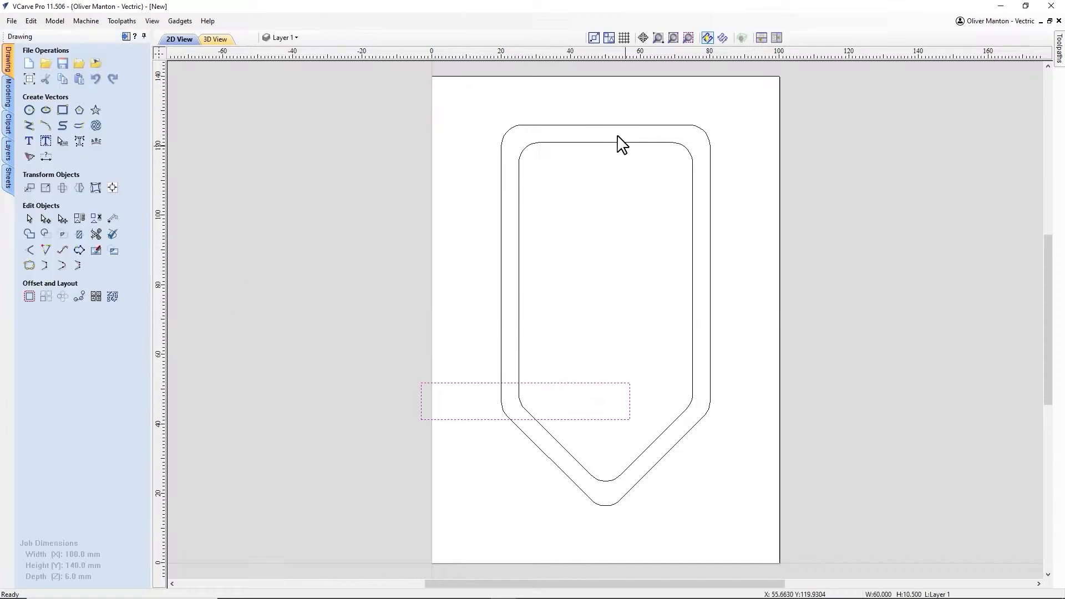
{"action": "left_click", "coordinate": [607, 127], "text": "shift"}
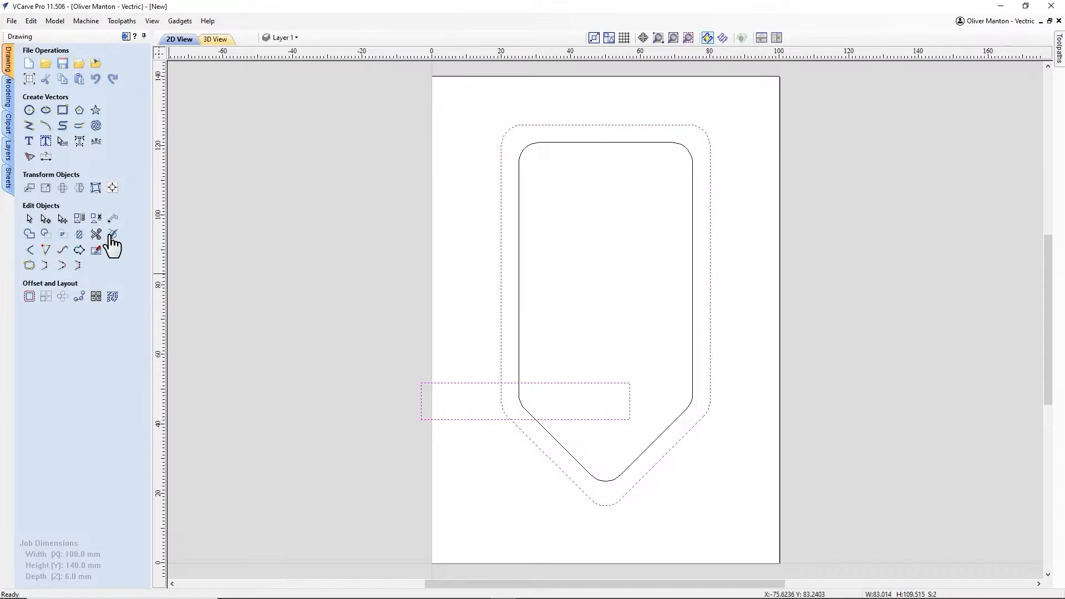
{"action": "left_click", "coordinate": [112, 188]}
{"action": "left_click", "coordinate": [94, 183]}
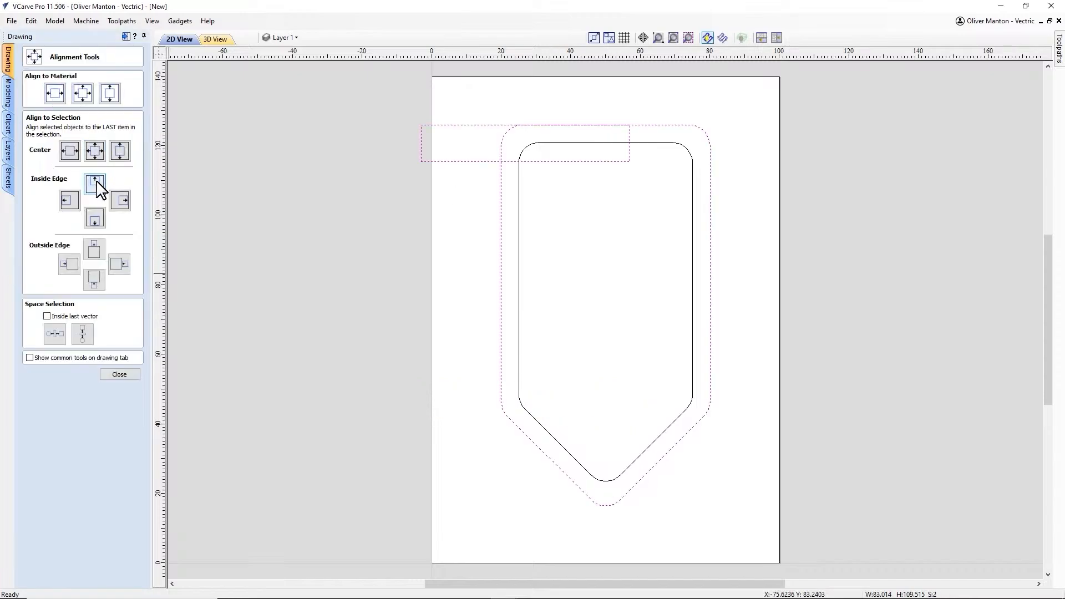
{"action": "left_click", "coordinate": [132, 375]}
{"action": "key", "text": "Escape"}
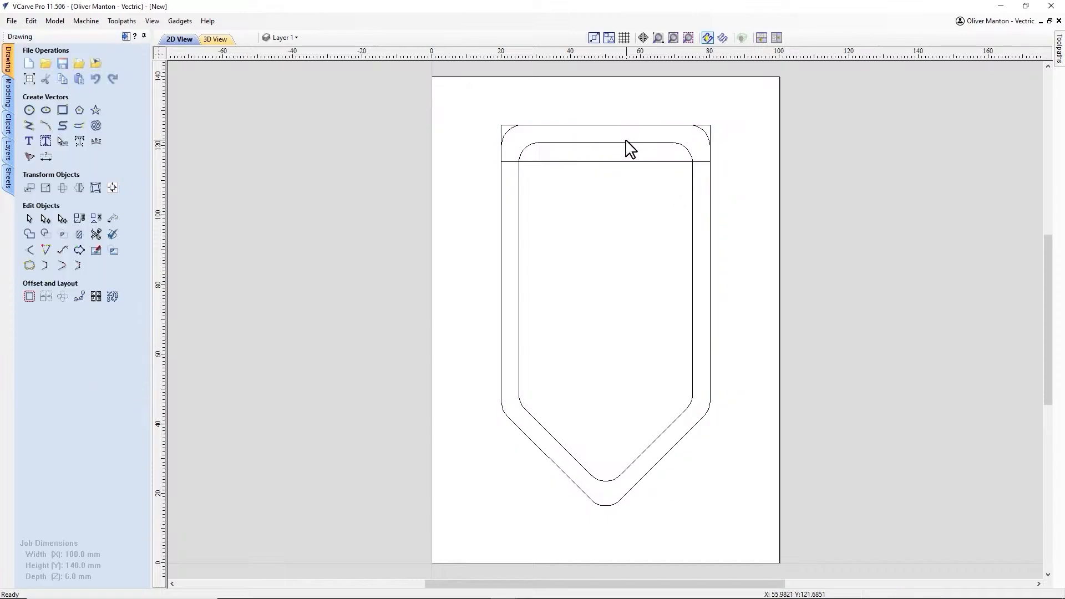
Step: Shift the upper nodes of the inner outline down until its top edge meets the lower edge of the rectangle
{"action": "left_click", "coordinate": [629, 143]}
{"action": "key", "text": "n"}
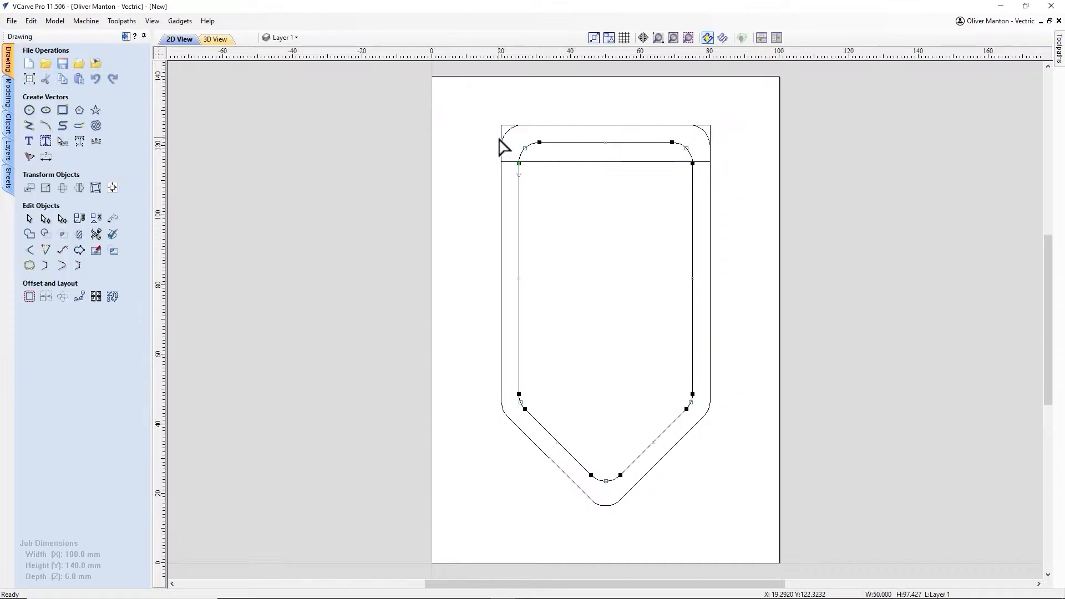
{"action": "left_click_drag", "start_coordinate": [509, 135], "coordinate": [700, 183]}
{"action": "scroll", "coordinate": [714, 142], "scroll_direction": "up", "scroll_amount": 5}
{"action": "key", "text": "Down"}
{"action": "key", "text": "Down"}
{"action": "key", "text": "Down"}
{"action": "key", "text": "Down"}
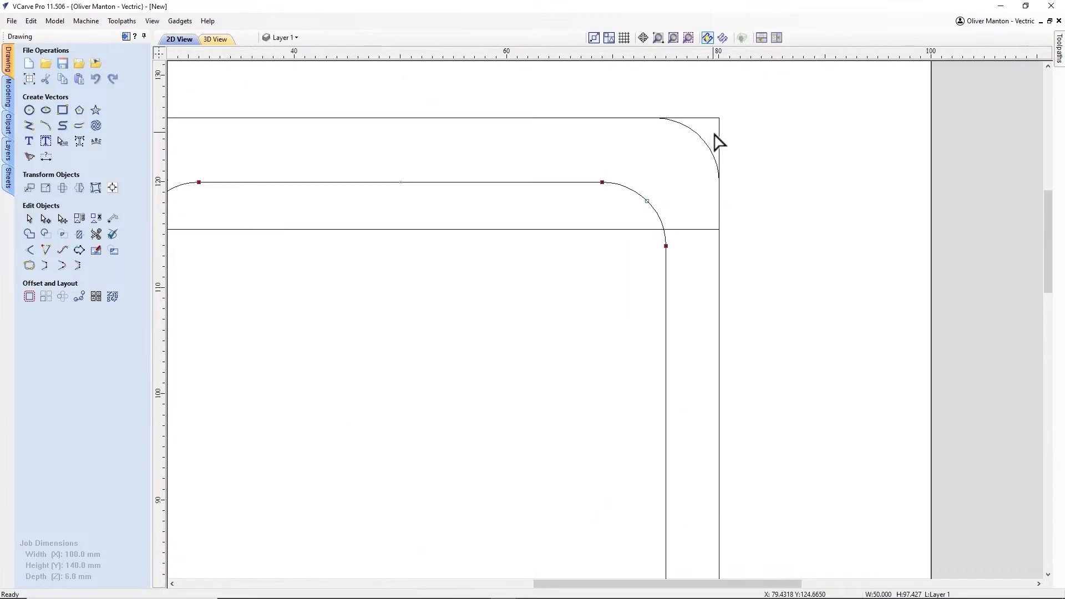
{"action": "key", "text": "Down"}
{"action": "key", "text": "Down"}
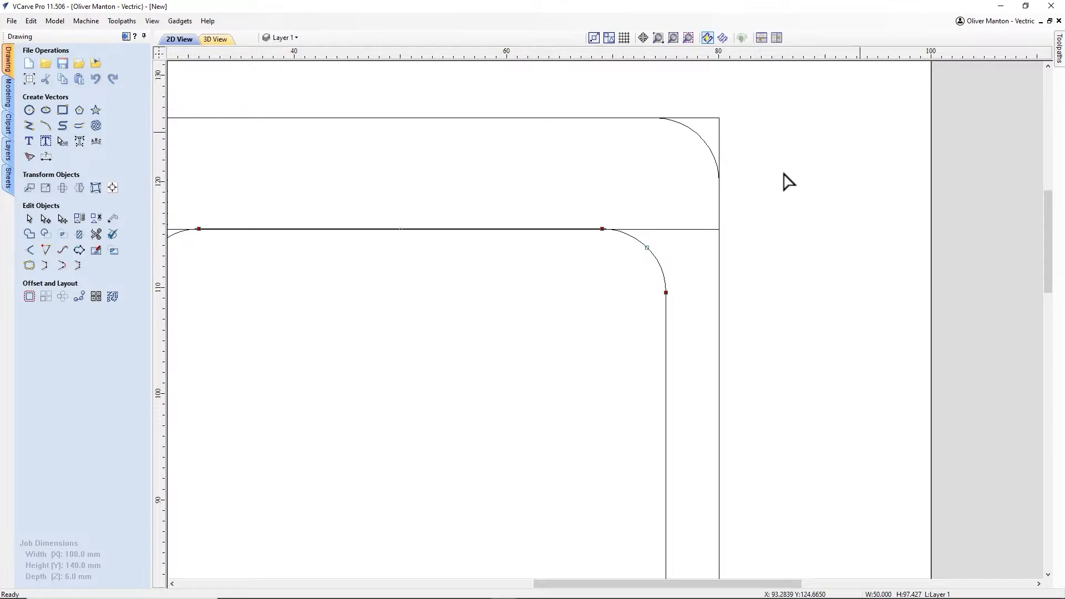
{"action": "scroll", "coordinate": [511, 229], "scroll_direction": "up", "scroll_amount": 2}
{"action": "scroll", "coordinate": [510, 229], "scroll_direction": "up", "scroll_amount": 4}
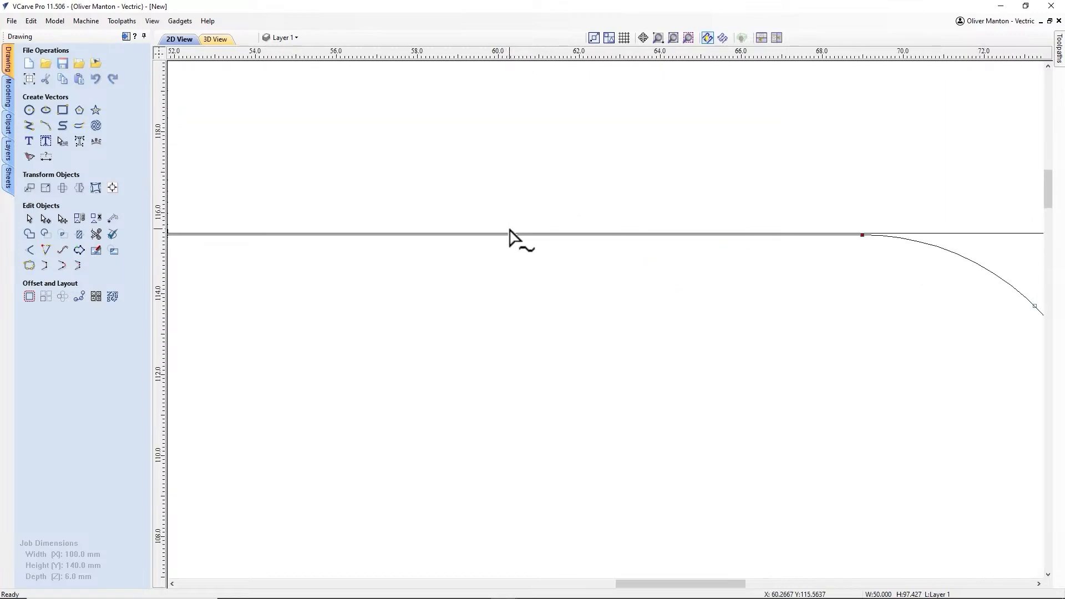
{"action": "key", "text": "F6"}
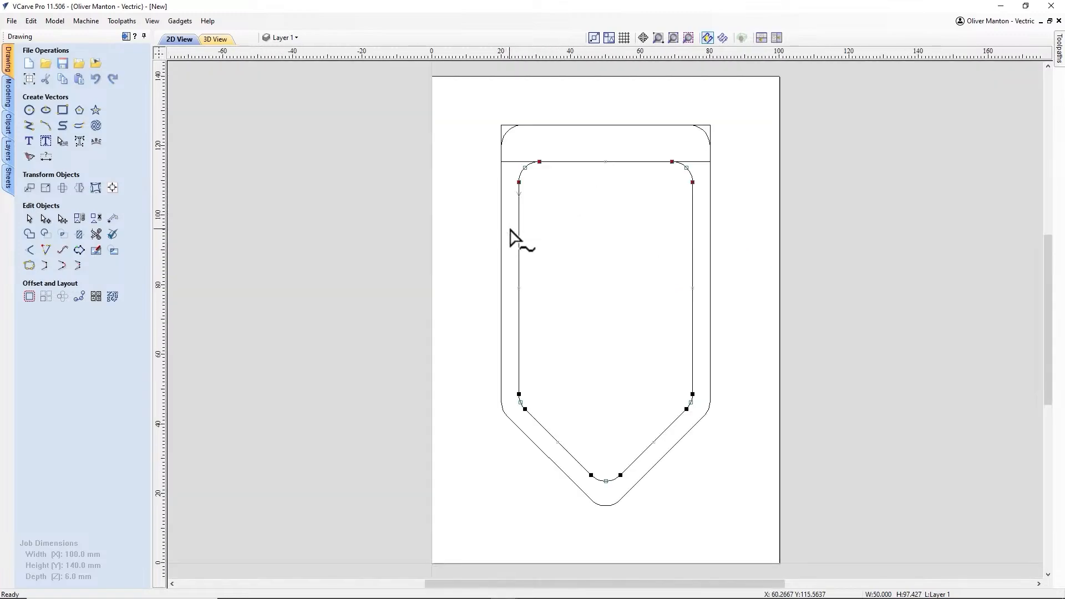
{"action": "key", "text": "Escape"}
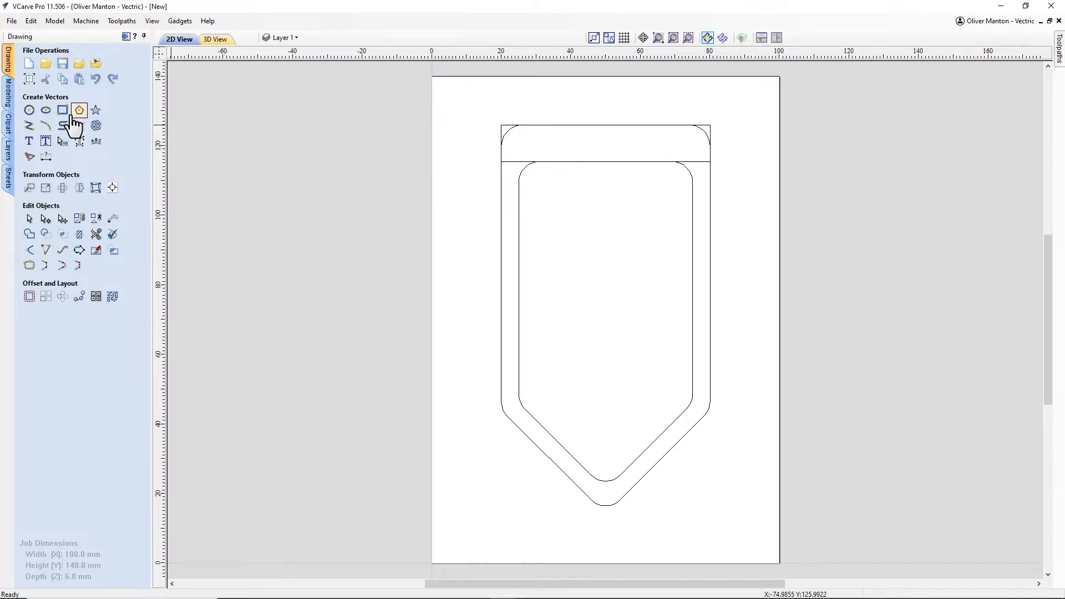
Step: Draw a square-cornered rectangle 15 mm wide and 4 mm high and move it into the open area of the inner outline
{"action": "left_click", "coordinate": [63, 110]}
{"action": "double_click", "coordinate": [99, 225]}
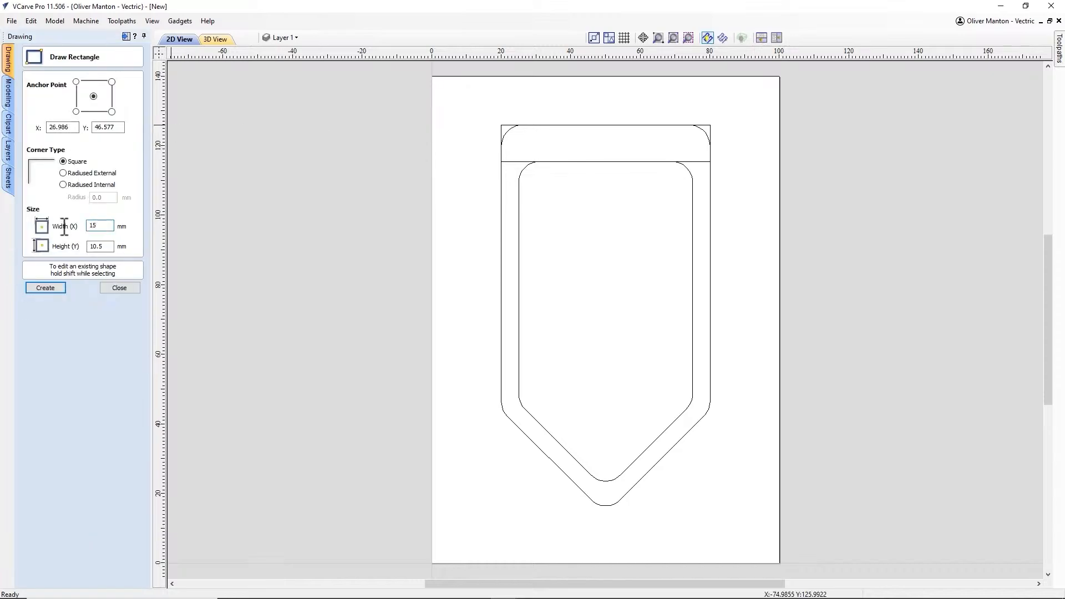
{"action": "key", "text": "Tab"}
{"action": "left_click", "coordinate": [58, 289]}
{"action": "left_click", "coordinate": [110, 288]}
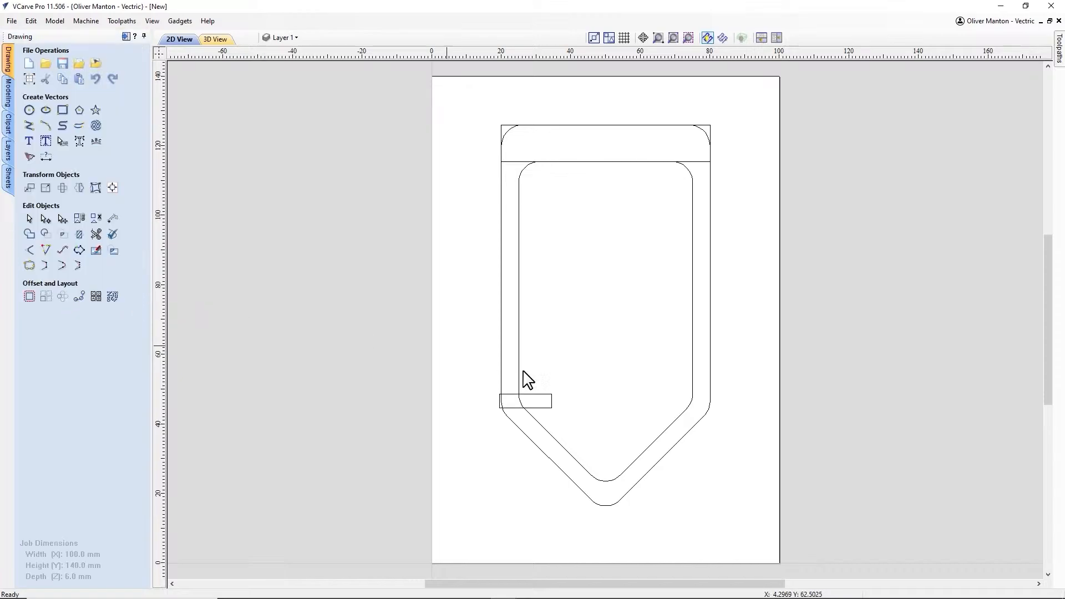
{"action": "left_click", "coordinate": [548, 401]}
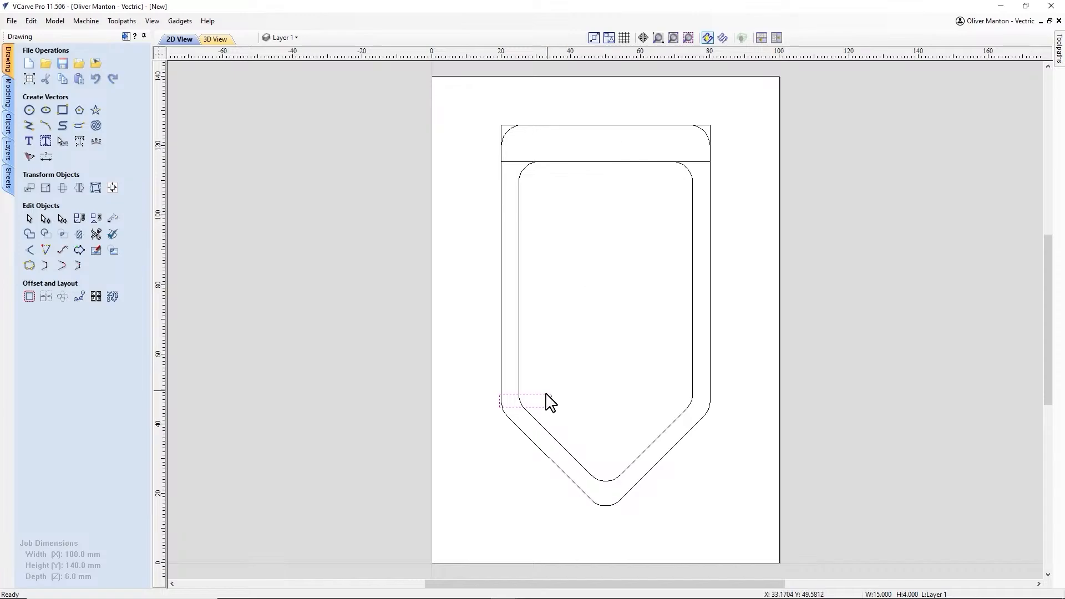
{"action": "left_click", "coordinate": [539, 401]}
{"action": "left_click_drag", "start_coordinate": [537, 399], "coordinate": [606, 340]}
Step: Round all four corners of the small rectangle with 2 mm normal fillets to form a slot
{"action": "left_click", "coordinate": [29, 250]}
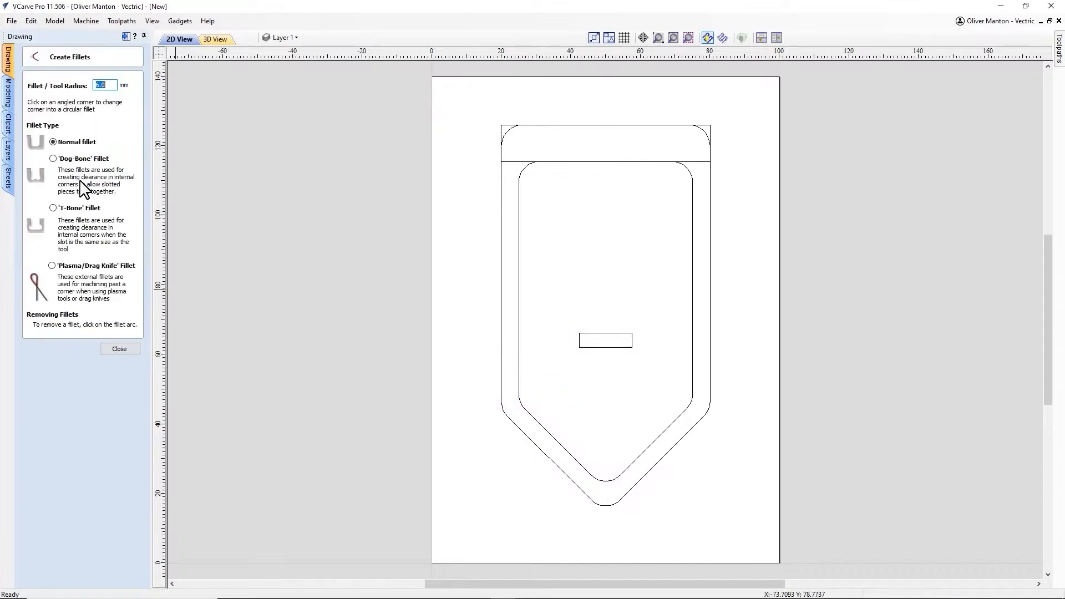
{"action": "left_click", "coordinate": [579, 348]}
{"action": "left_click", "coordinate": [580, 334]}
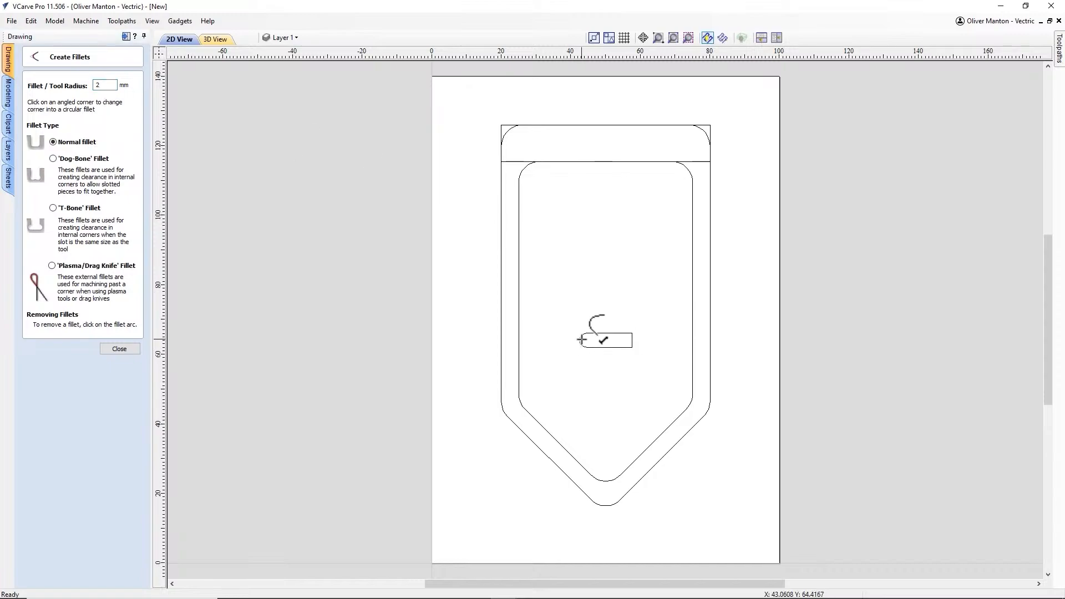
{"action": "left_click", "coordinate": [632, 335]}
{"action": "left_click", "coordinate": [631, 348]}
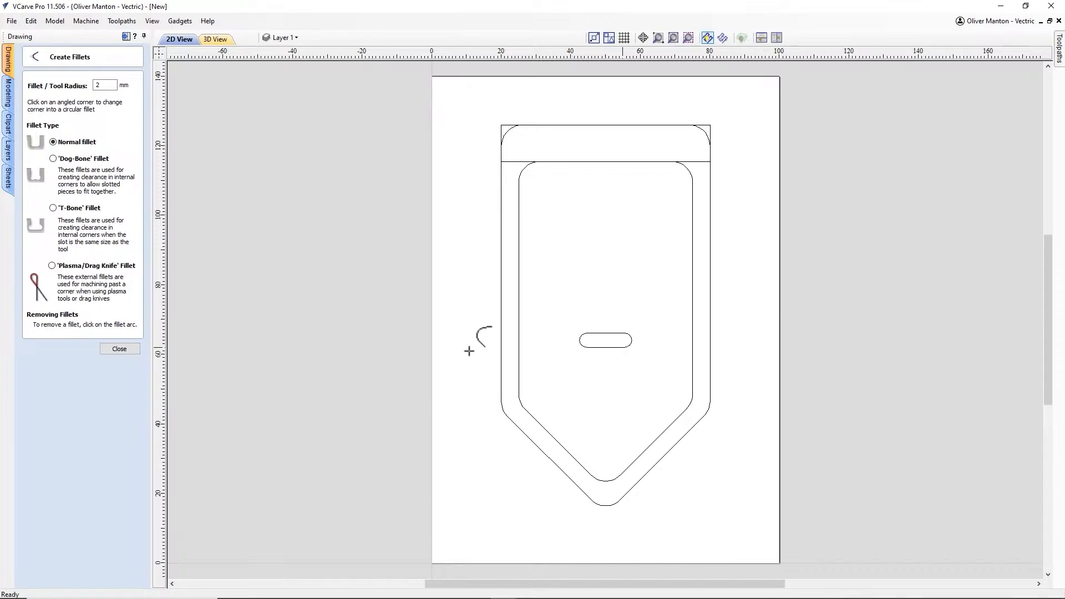
{"action": "left_click", "coordinate": [133, 349]}
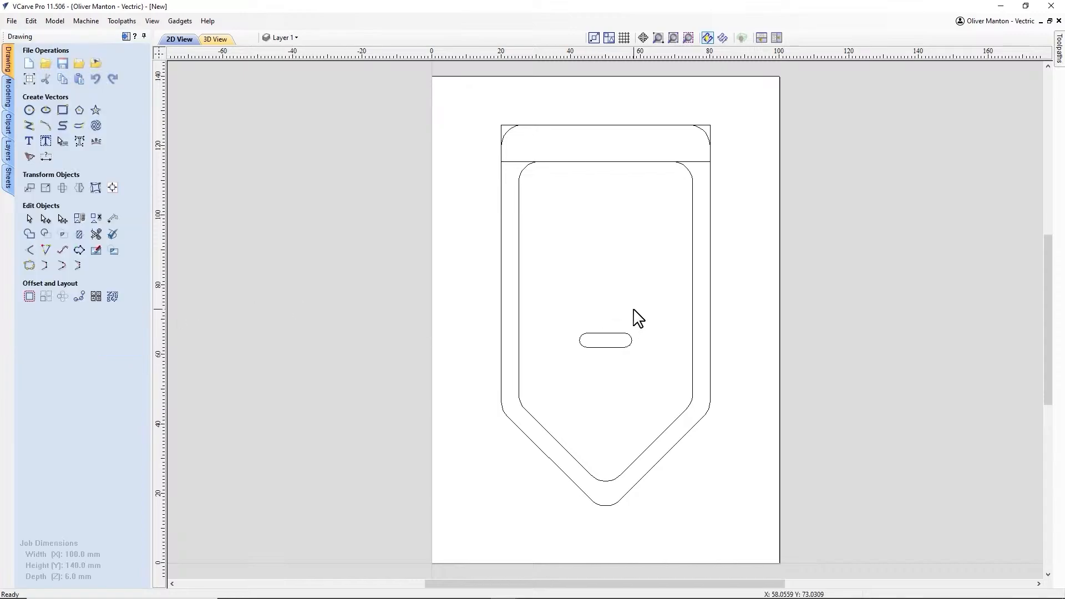
Step: Centre the slot both ways within the rectangle at the top of the tag
{"action": "left_click", "coordinate": [607, 339]}
{"action": "left_click", "coordinate": [511, 161], "text": "shift"}
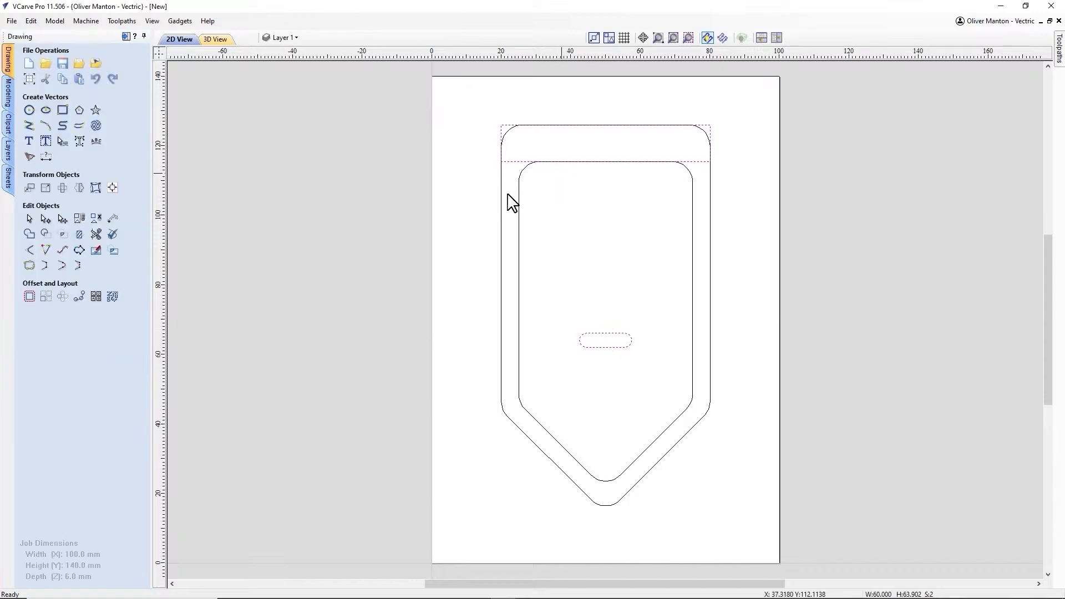
{"action": "left_click", "coordinate": [112, 187]}
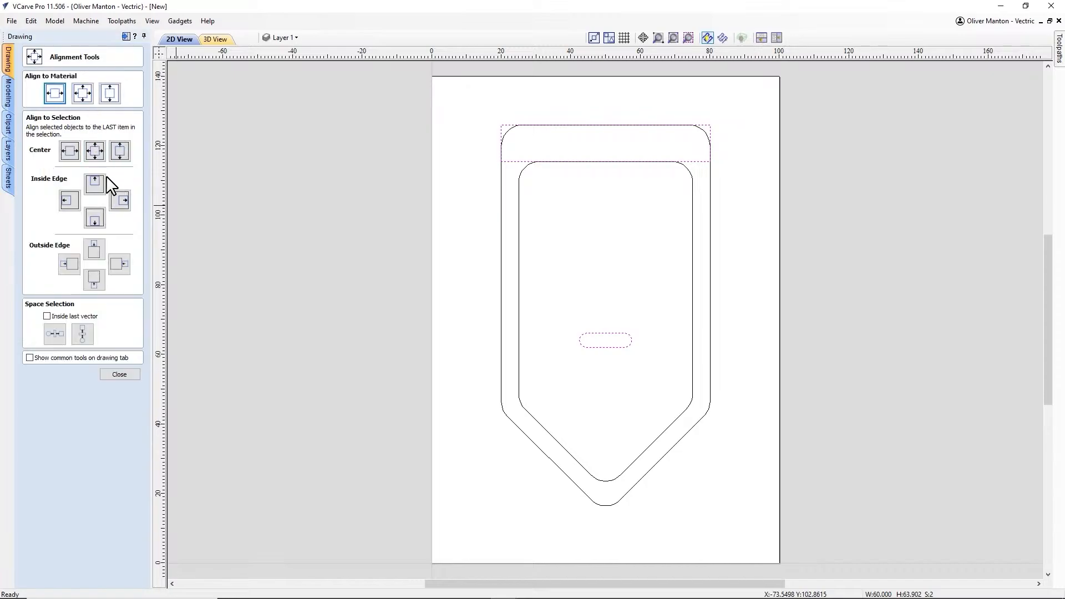
{"action": "left_click", "coordinate": [95, 151]}
{"action": "left_click", "coordinate": [115, 376]}
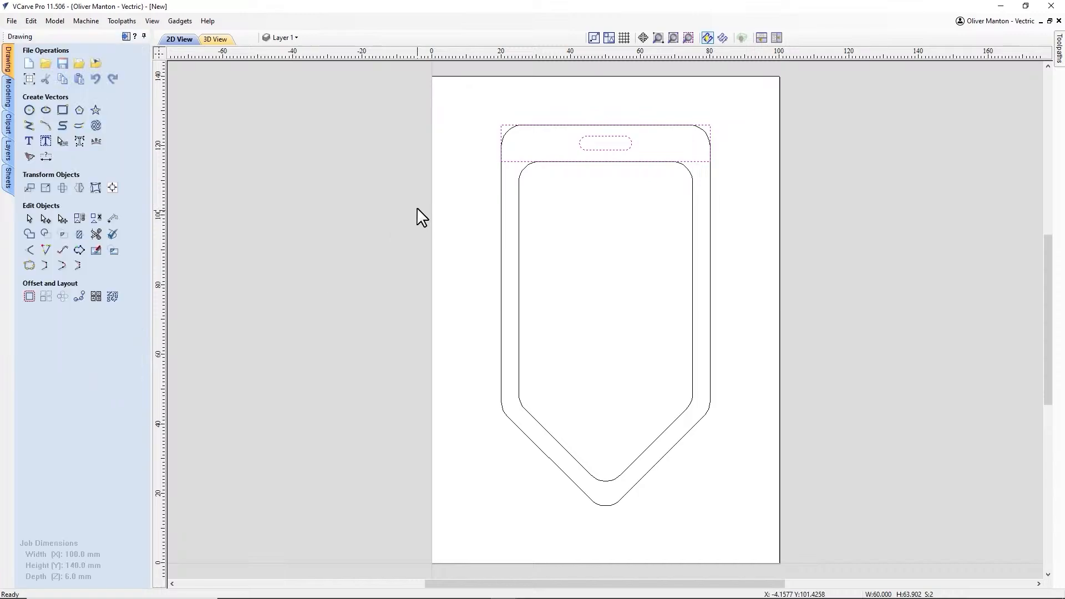
Step: Delete the 60 mm wide rectangle around the slot
{"action": "left_click", "coordinate": [417, 208]}
{"action": "left_click", "coordinate": [525, 162]}
{"action": "key", "text": "Escape"}
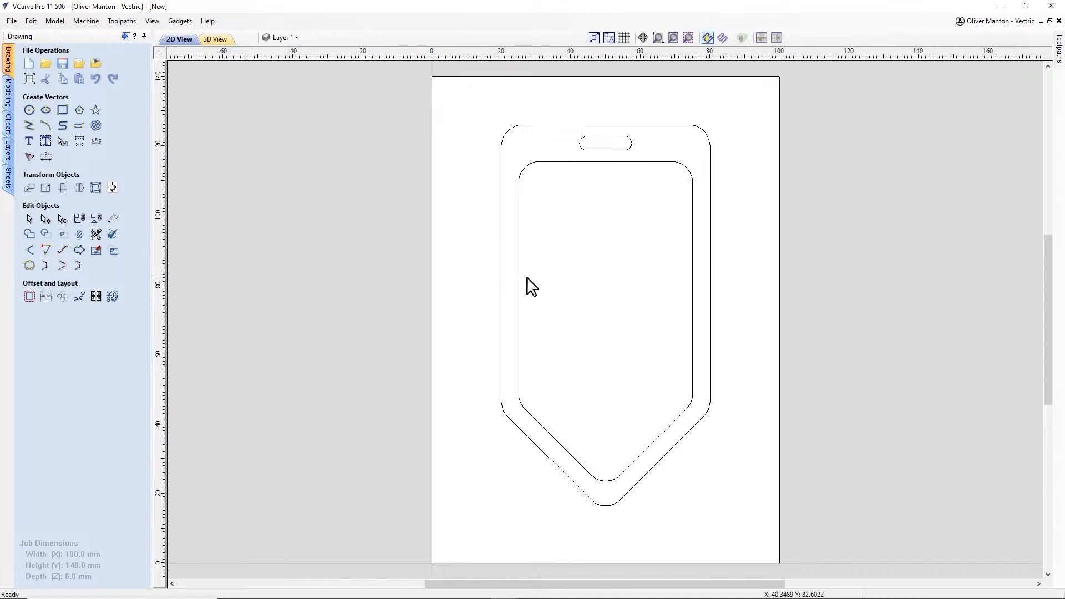
Step: Draw a square-cornered rectangle 100 mm wide and 11.3 mm high
{"action": "left_click", "coordinate": [64, 109]}
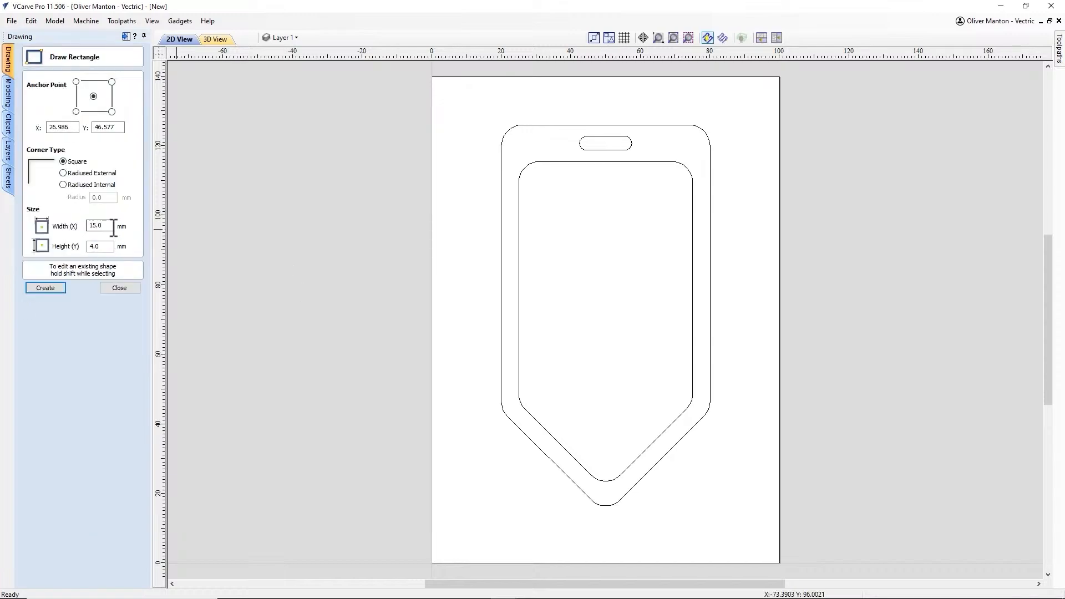
{"action": "double_click", "coordinate": [99, 227]}
{"action": "left_click", "coordinate": [56, 286]}
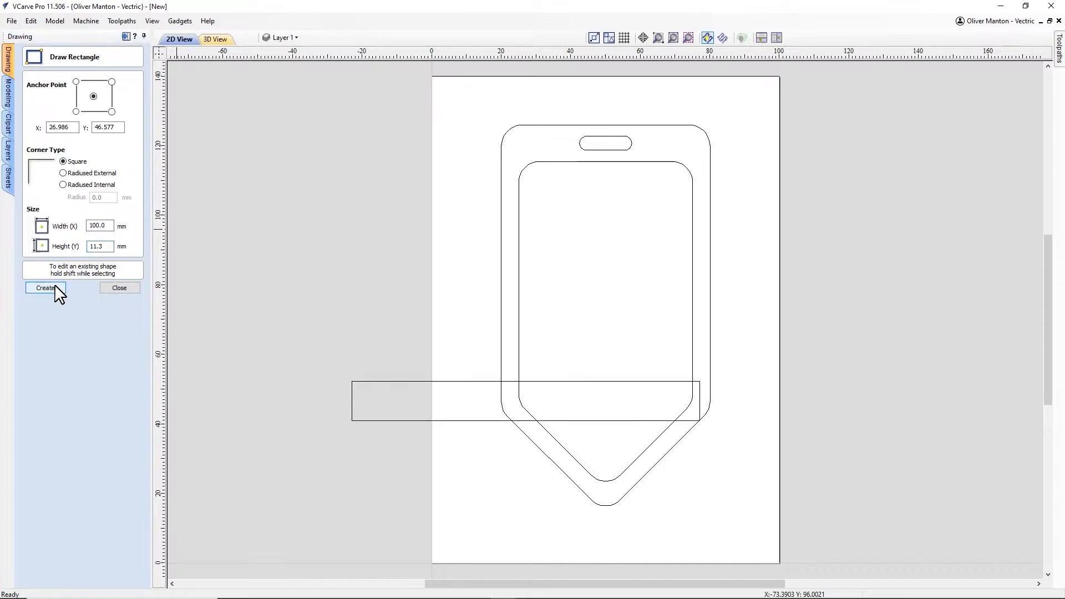
{"action": "left_click", "coordinate": [120, 288]}
Step: Rotate the 100 mm wide rectangle by a relative angle of 15 degrees about its centre
{"action": "left_click", "coordinate": [470, 381]}
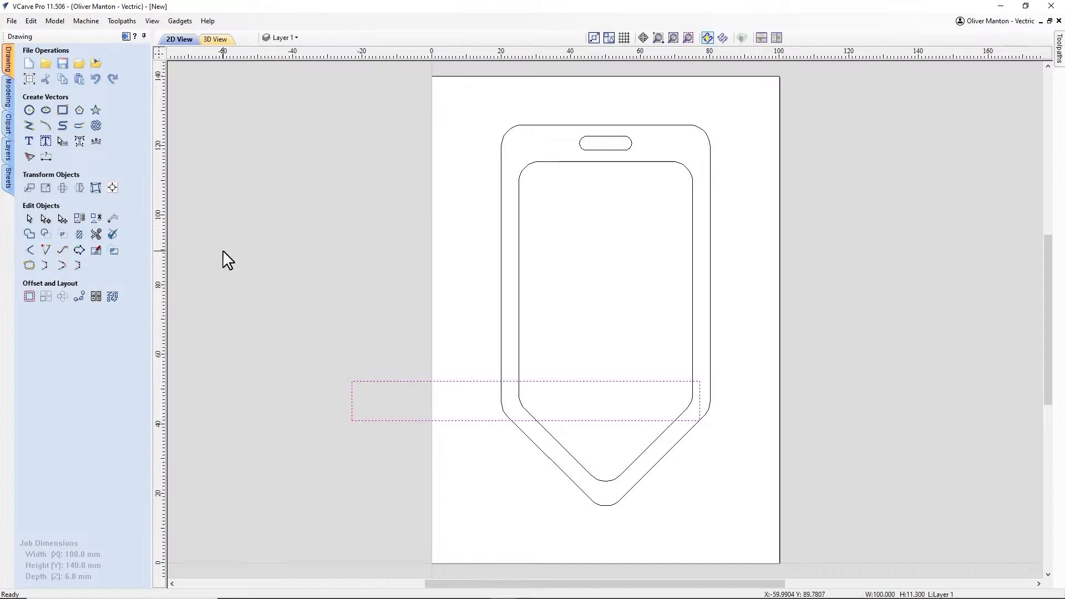
{"action": "key", "text": "r"}
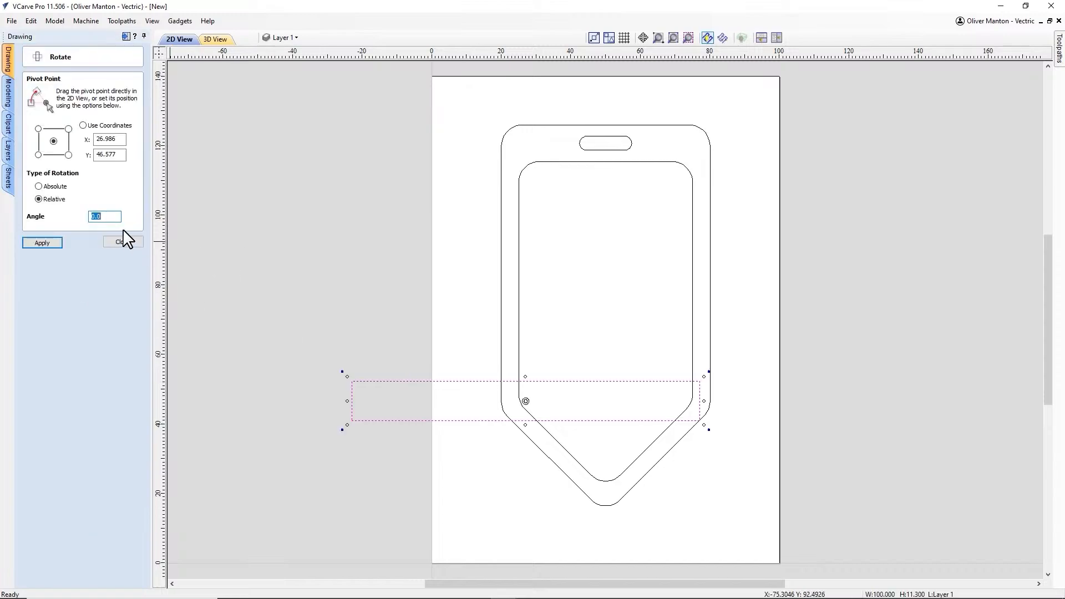
{"action": "key", "text": "Return"}
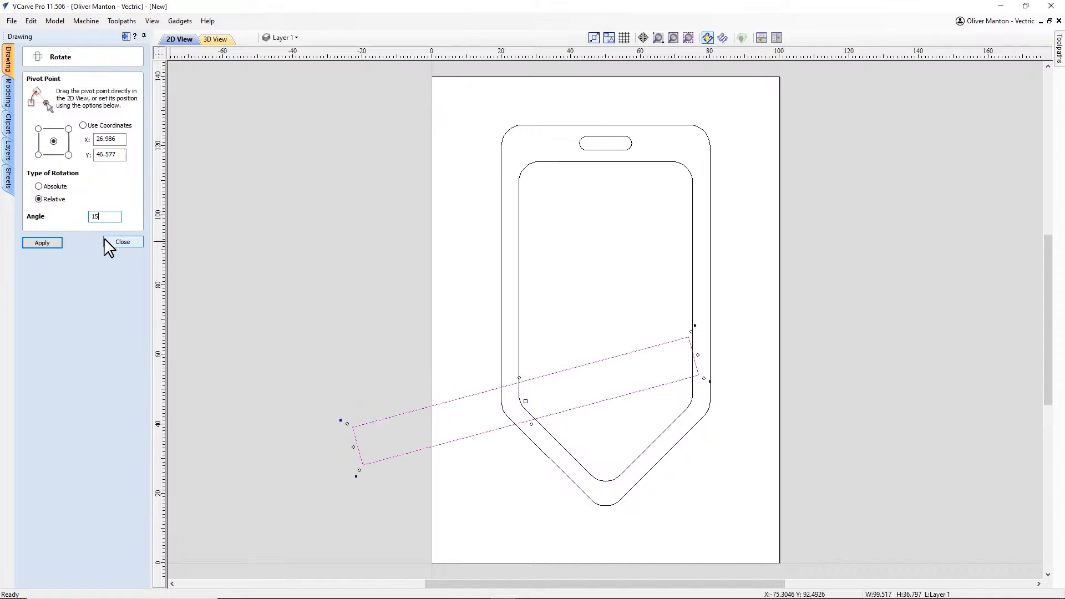
{"action": "left_click", "coordinate": [111, 242]}
{"action": "left_click", "coordinate": [551, 370]}
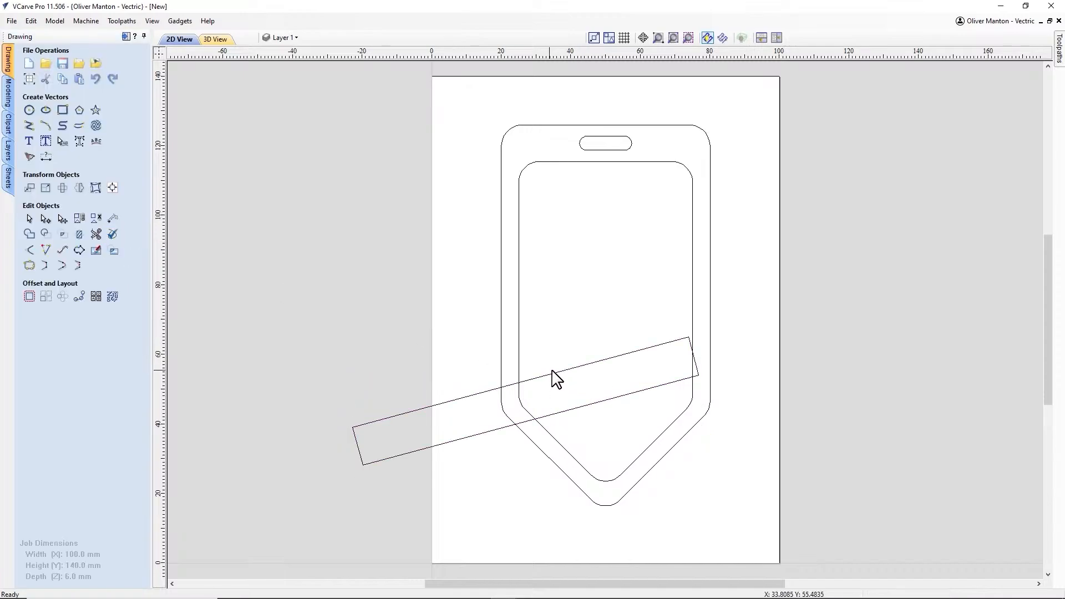
Step: Centre the slanted rectangle both ways on the outer tag outline
{"action": "left_click", "coordinate": [666, 345]}
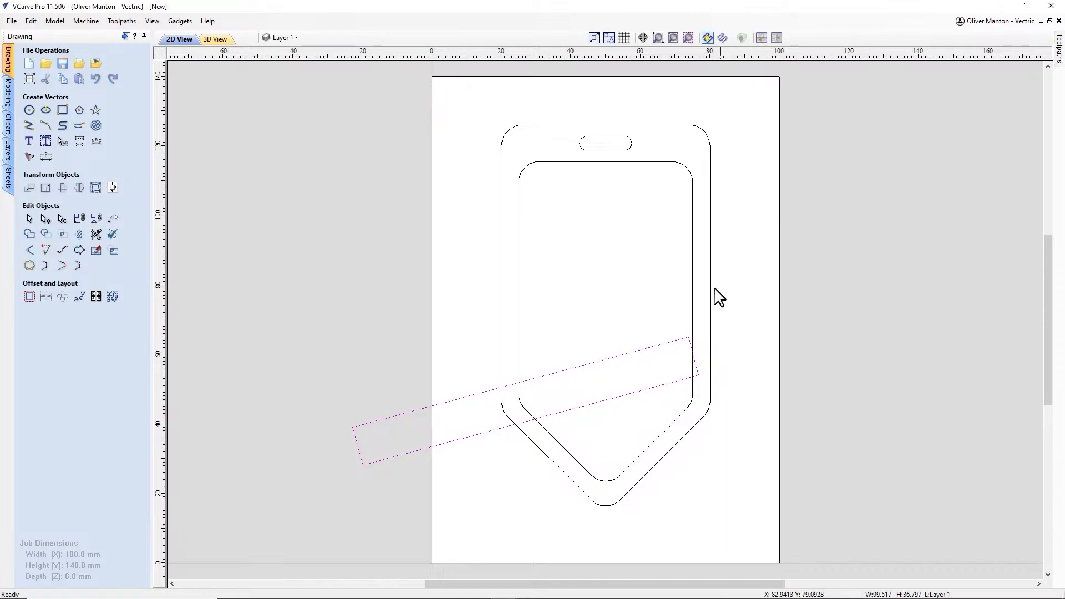
{"action": "left_click", "coordinate": [710, 289], "text": "shift"}
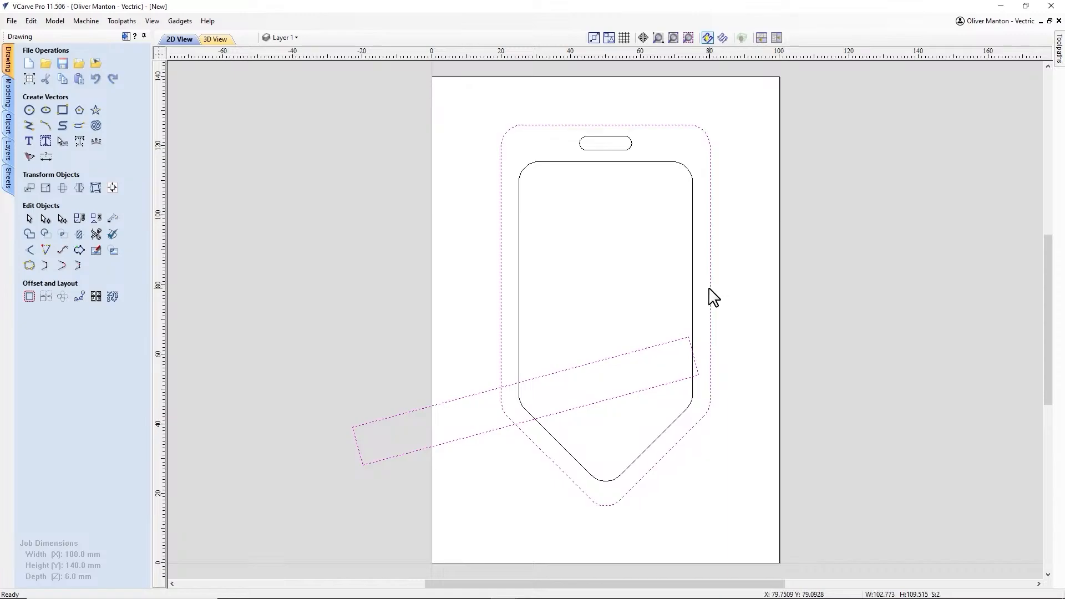
{"action": "left_click", "coordinate": [112, 188]}
{"action": "left_click", "coordinate": [95, 151]}
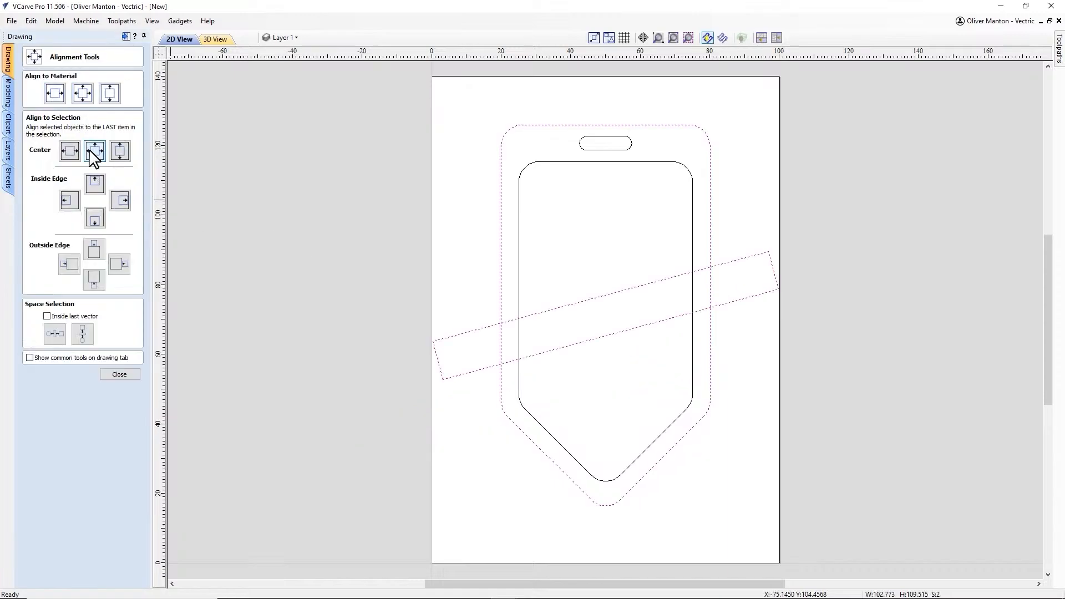
{"action": "left_click", "coordinate": [131, 373]}
{"action": "left_click", "coordinate": [572, 308]}
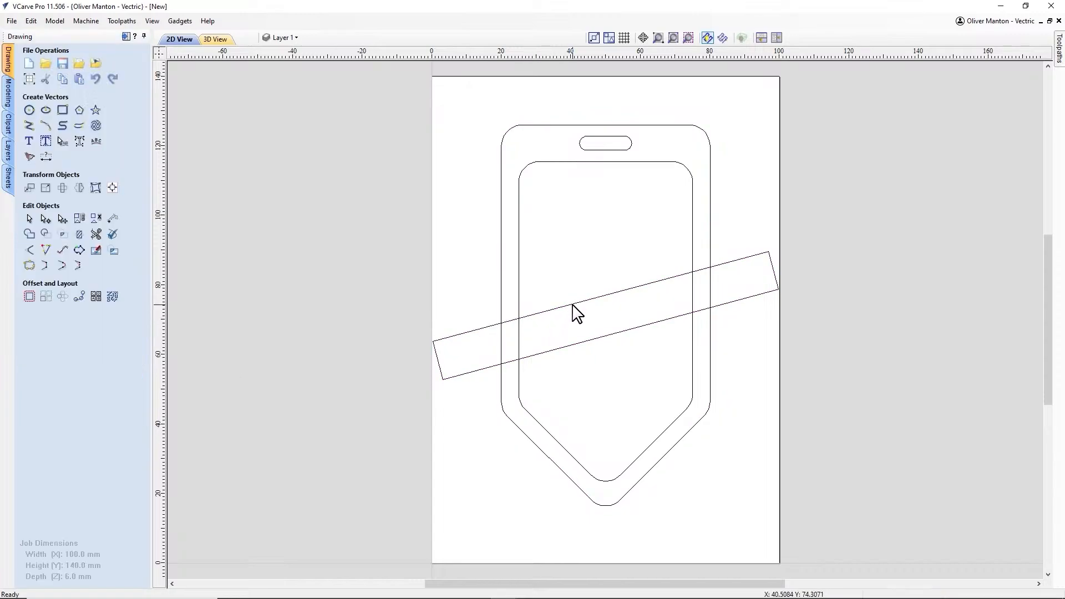
Step: Nudge the slanted rectangle straight up into the upper half of the inner outline
{"action": "left_click", "coordinate": [574, 306]}
{"action": "key", "text": "Up"}
{"action": "key", "text": "Up"}
{"action": "key", "text": "Up"}
{"action": "key", "text": "Up"}
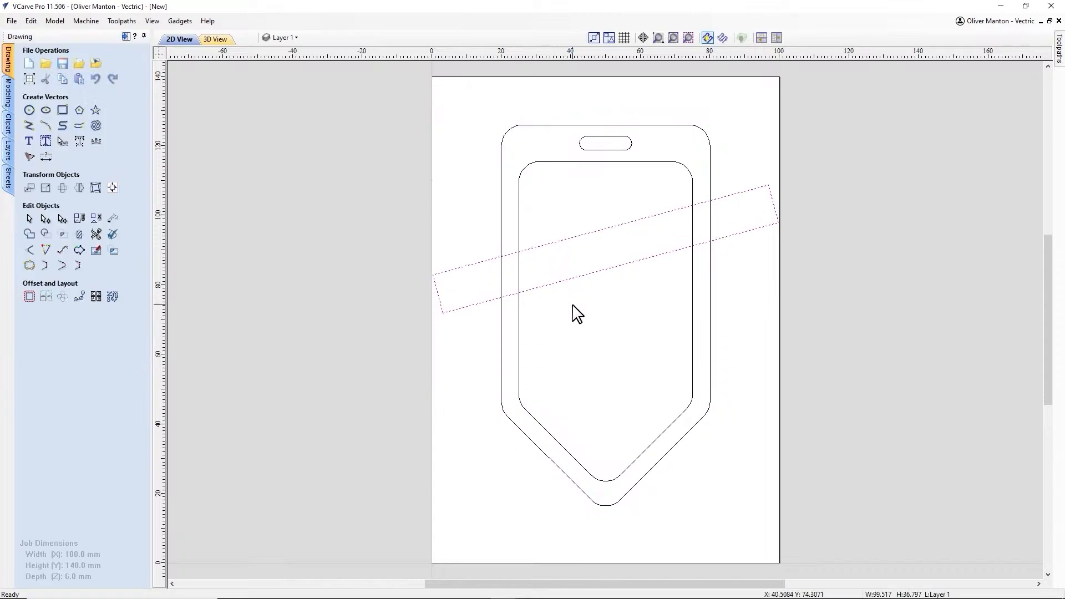
{"action": "key", "text": "Up"}
{"action": "key", "text": "Up"}
{"action": "key", "text": "Up"}
{"action": "key", "text": "Up"}
{"action": "key", "text": "Down"}
{"action": "key", "text": "Down"}
{"action": "left_click", "coordinate": [283, 245]}
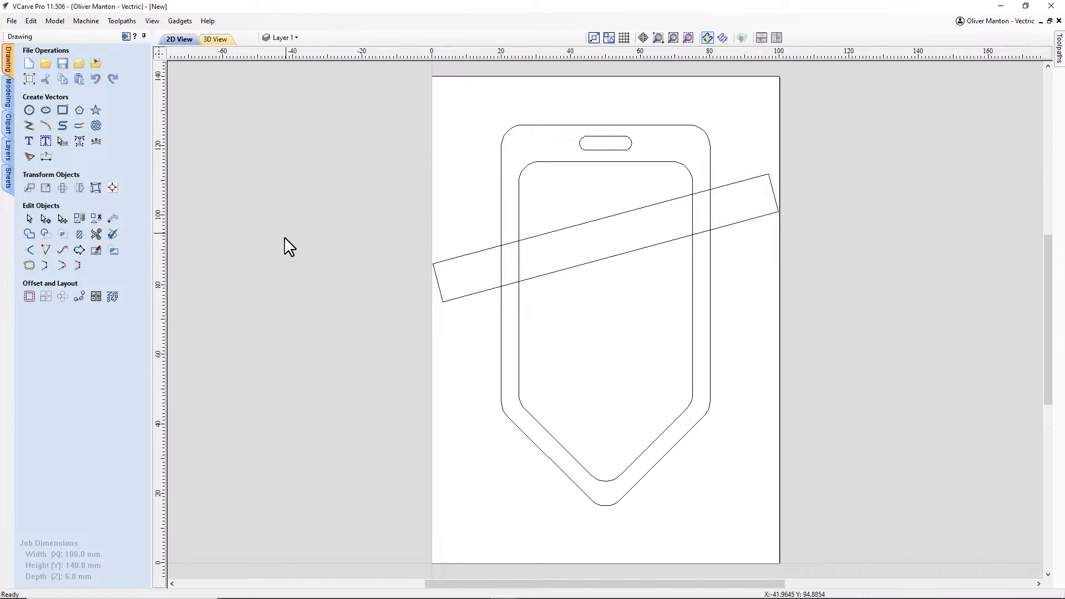
Step: Trim away the parts of the slanted rectangle that lie outside the inner tag outline on both sides
{"action": "left_click", "coordinate": [95, 234]}
{"action": "left_click", "coordinate": [453, 258]}
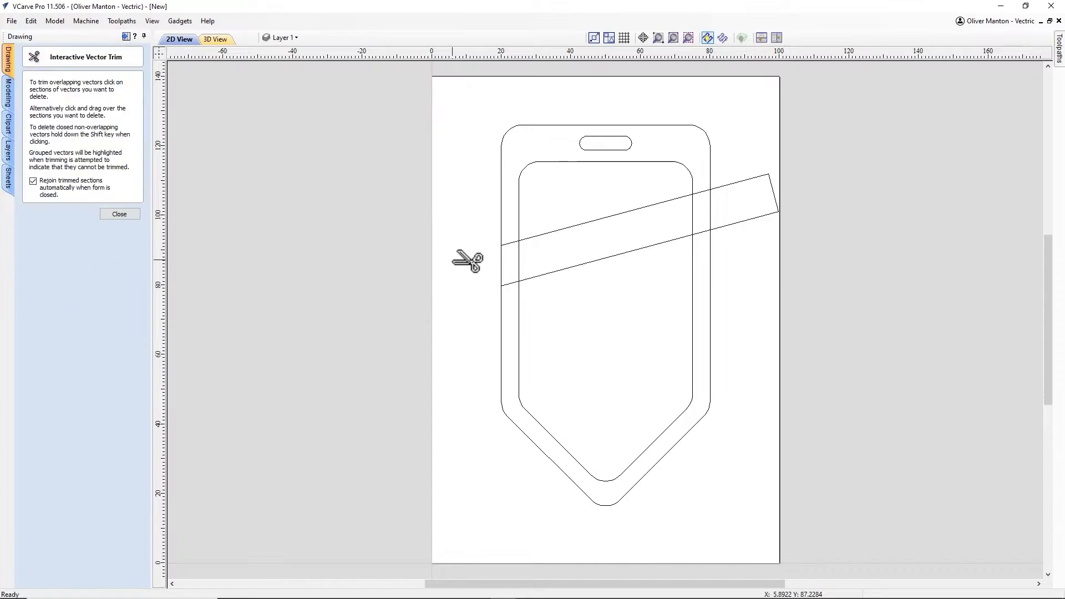
{"action": "left_click", "coordinate": [509, 284]}
{"action": "left_click", "coordinate": [503, 244]}
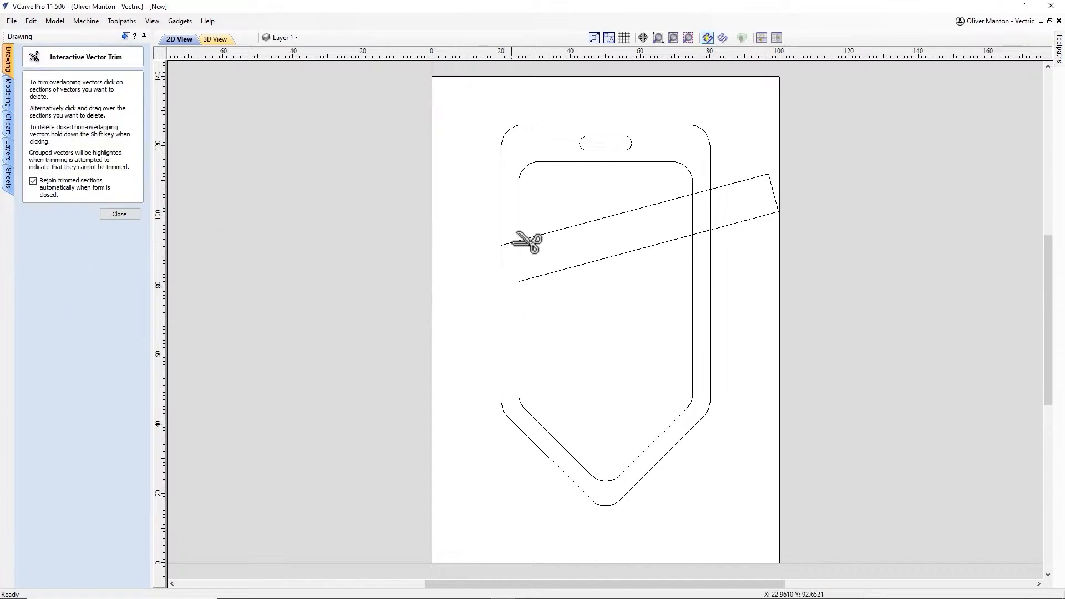
{"action": "left_click", "coordinate": [734, 183]}
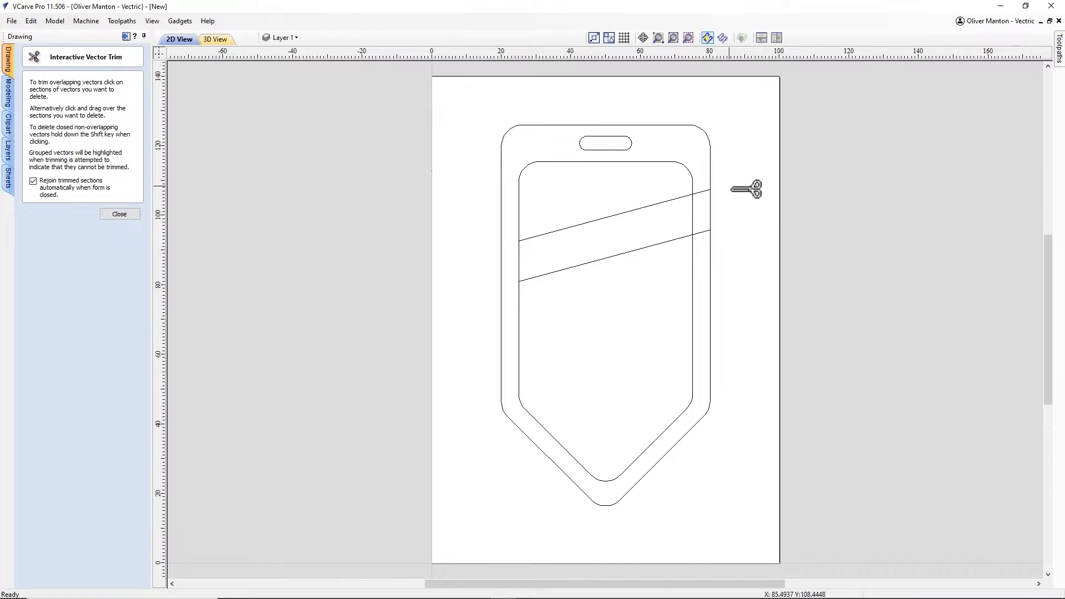
{"action": "left_click", "coordinate": [701, 192]}
{"action": "left_click", "coordinate": [700, 233]}
Step: Trim the inner outline's side segments within the slanted band, with trimmed sections rejoined automatically
{"action": "left_click", "coordinate": [693, 216]}
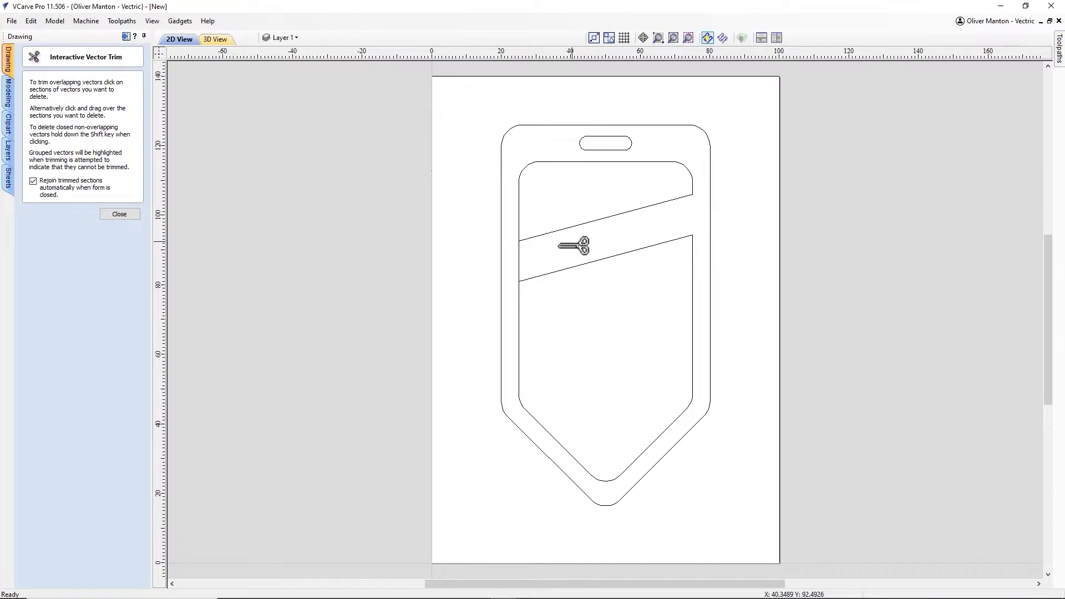
{"action": "left_click", "coordinate": [520, 256]}
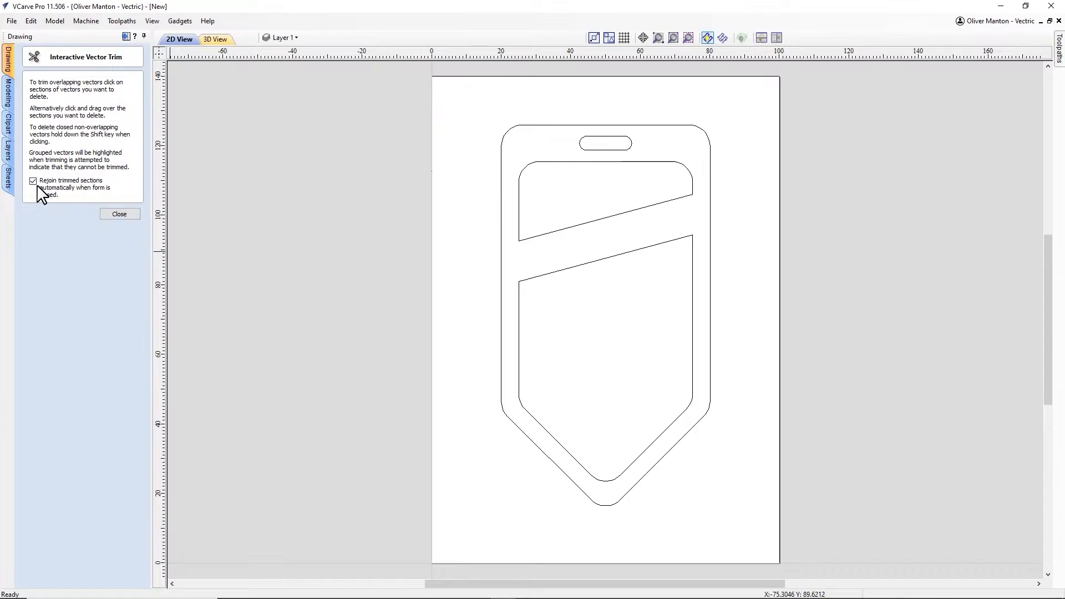
{"action": "left_click", "coordinate": [117, 215]}
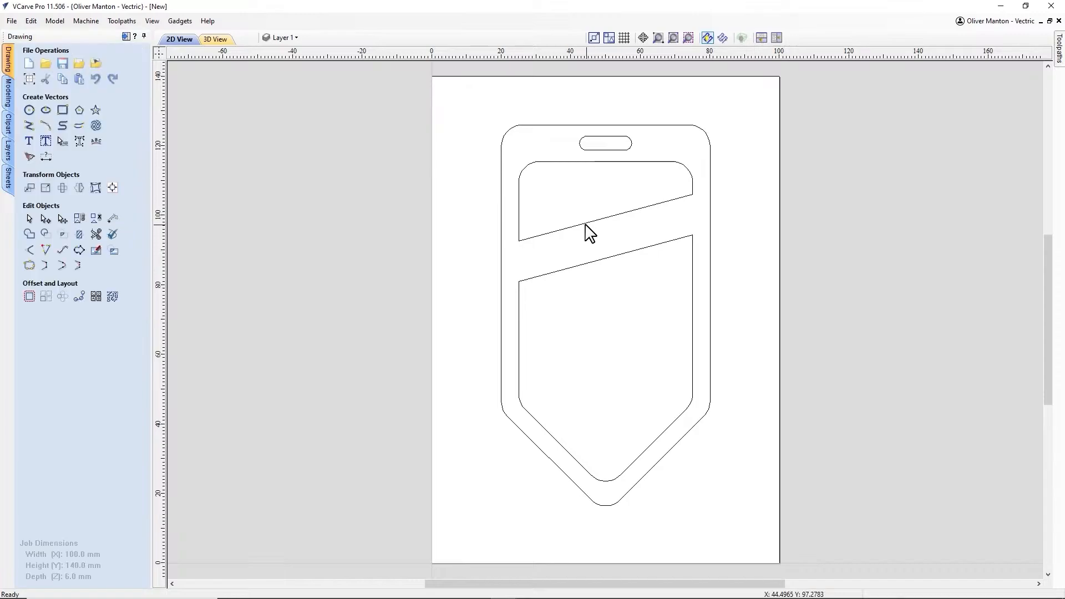
{"action": "left_click", "coordinate": [585, 224]}
{"action": "right_click", "coordinate": [585, 224]}
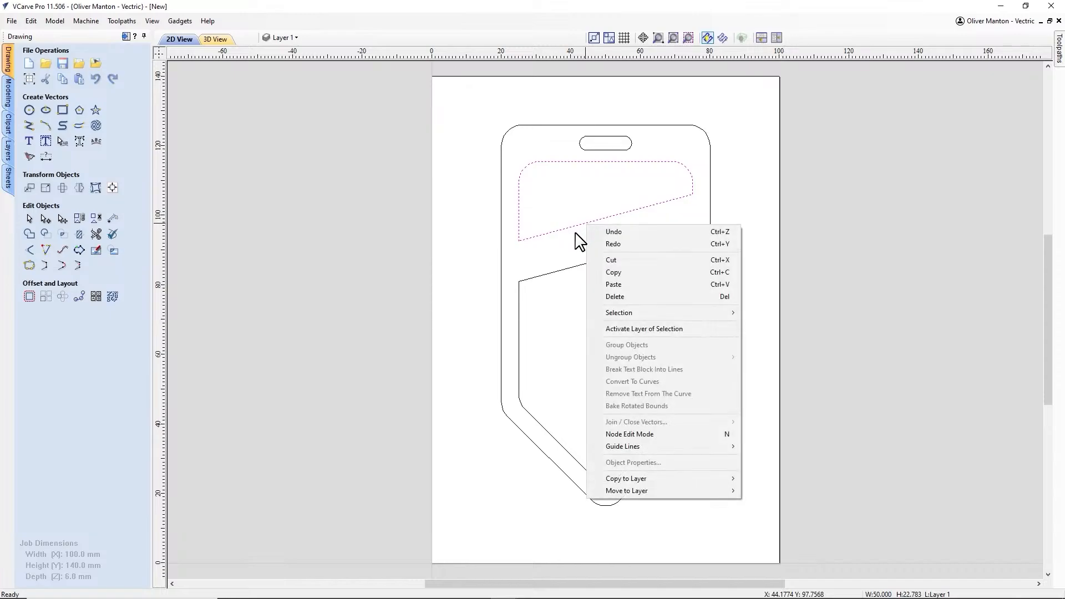
{"action": "left_click", "coordinate": [560, 269]}
{"action": "left_click", "coordinate": [559, 270]}
{"action": "left_click", "coordinate": [753, 243]}
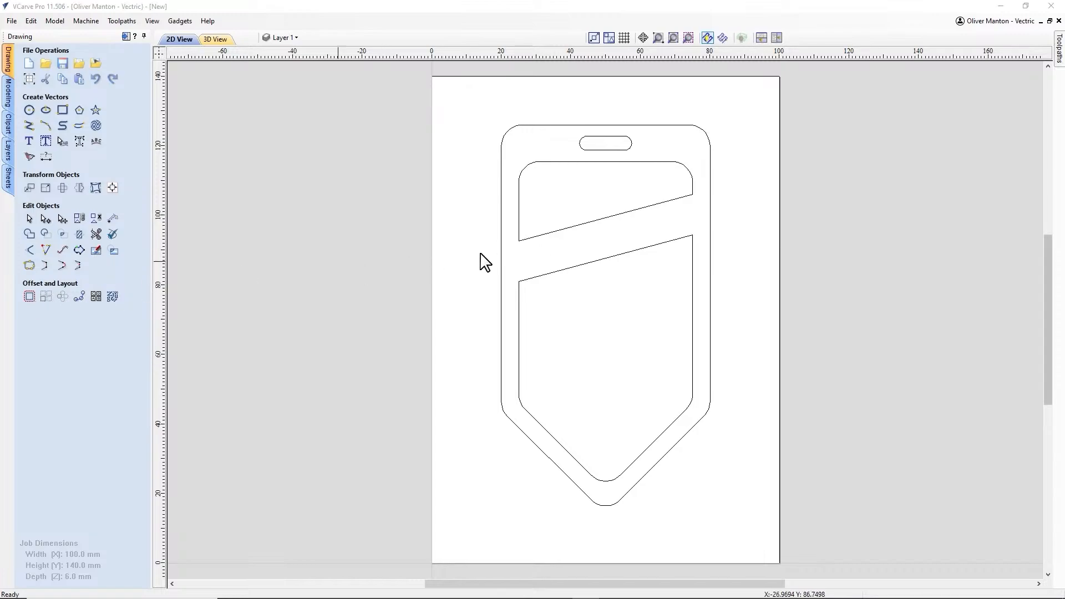
Step: Offset the upper and lower panels inwards together, keeping the original vectors
{"action": "left_click", "coordinate": [519, 226]}
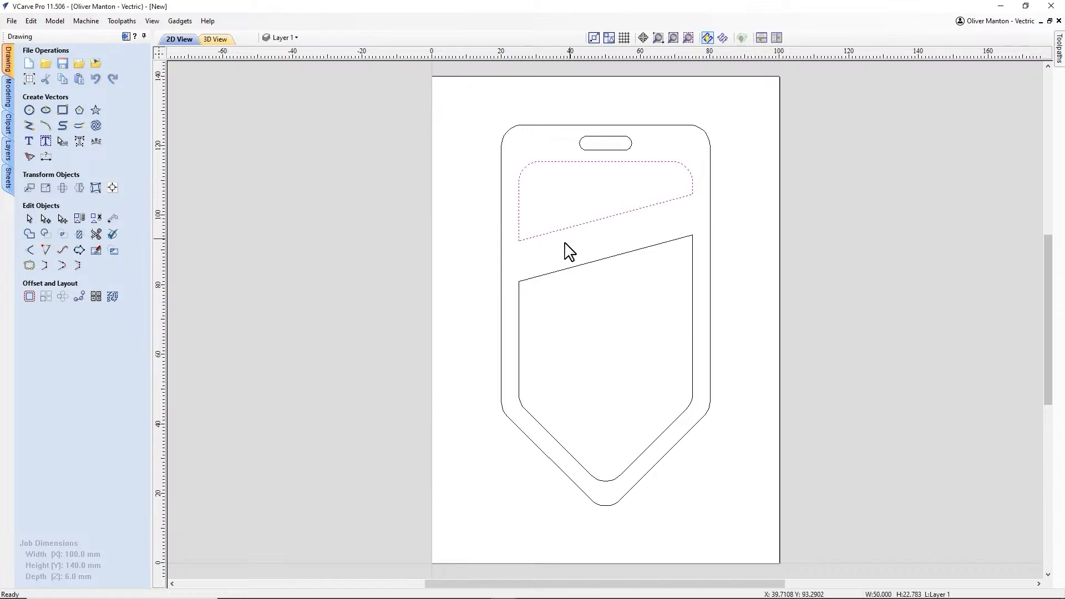
{"action": "left_click", "coordinate": [550, 273], "text": "shift"}
{"action": "left_click", "coordinate": [29, 297]}
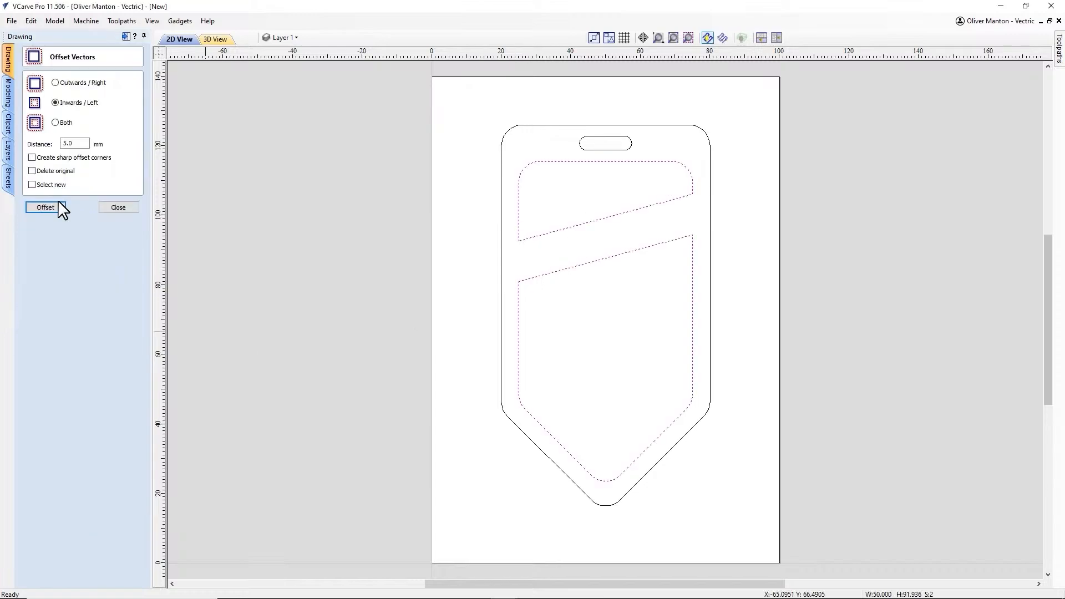
{"action": "left_click_drag", "start_coordinate": [81, 145], "coordinate": [47, 146]}
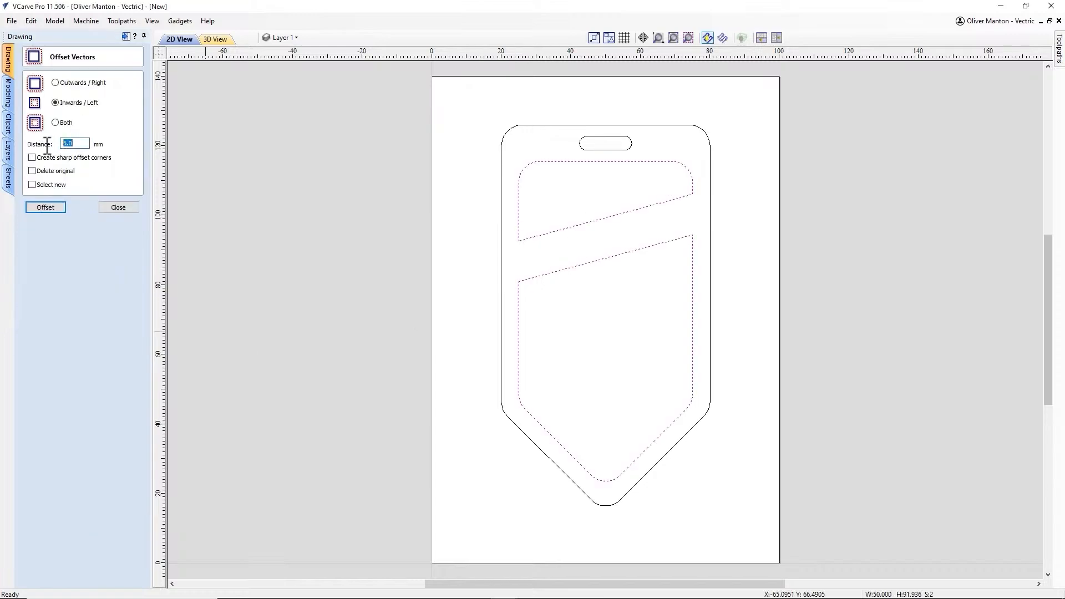
{"action": "left_click", "coordinate": [59, 205]}
{"action": "left_click", "coordinate": [122, 208]}
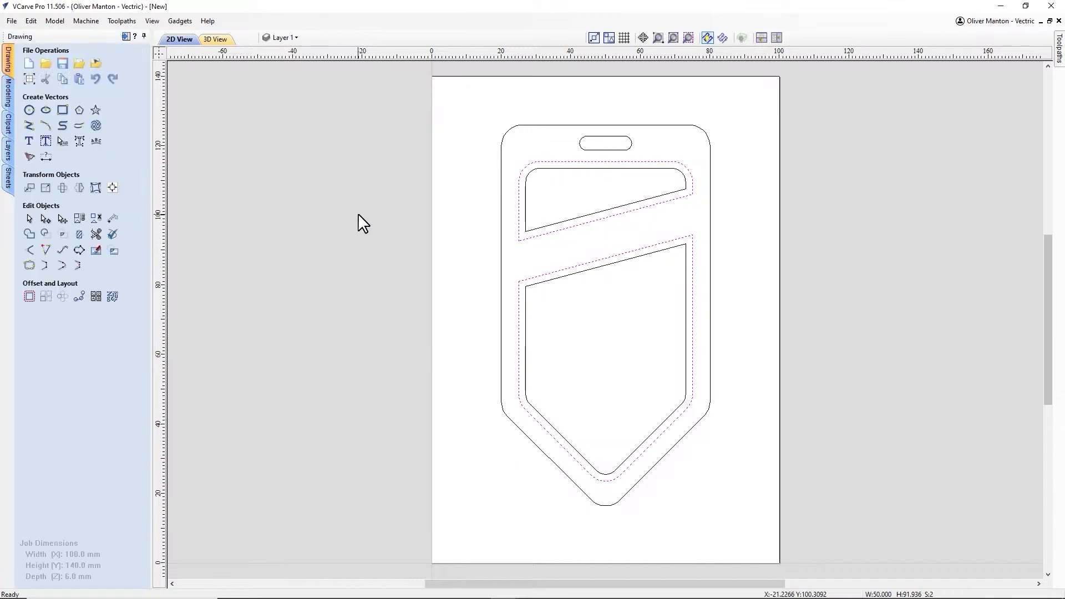
{"action": "left_click", "coordinate": [358, 214]}
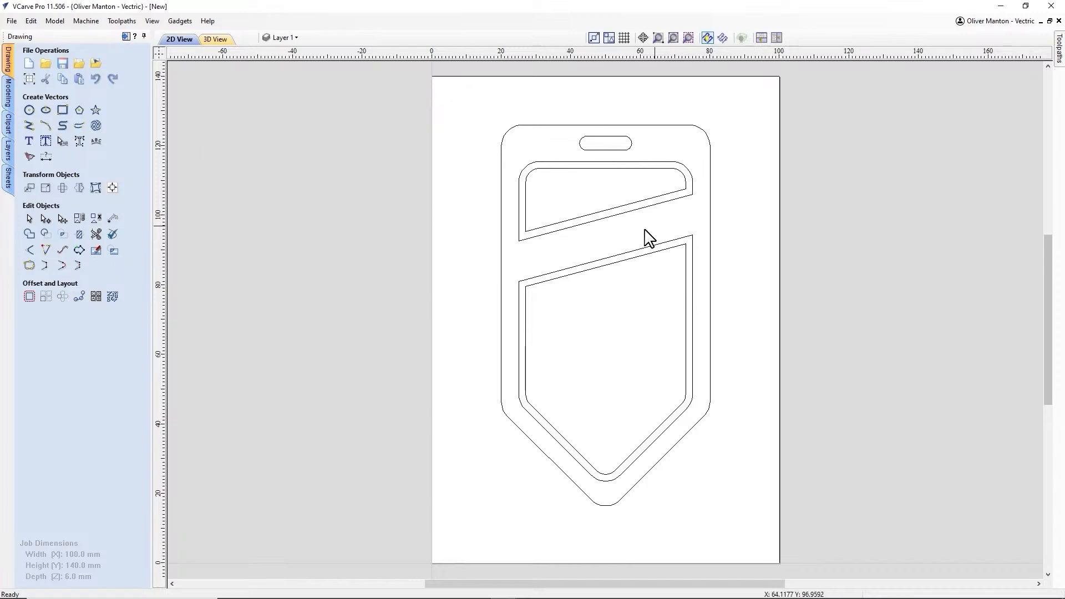
Step: Draw a square-cornered rectangle 50 mm wide and 8 mm high
{"action": "left_click", "coordinate": [63, 112]}
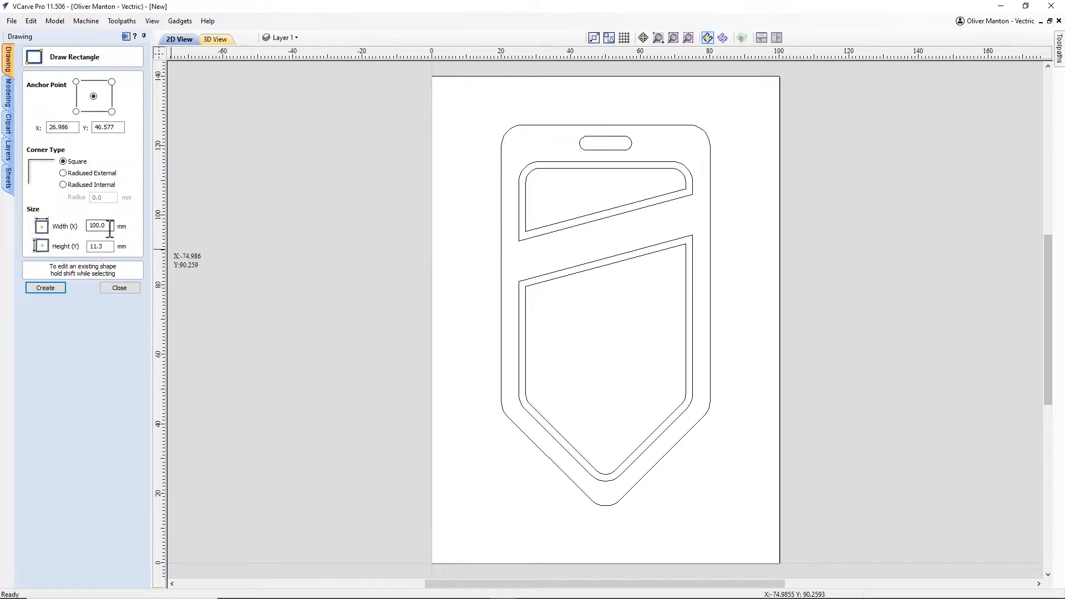
{"action": "left_click_drag", "start_coordinate": [110, 227], "coordinate": [83, 225]}
{"action": "left_click", "coordinate": [35, 288]}
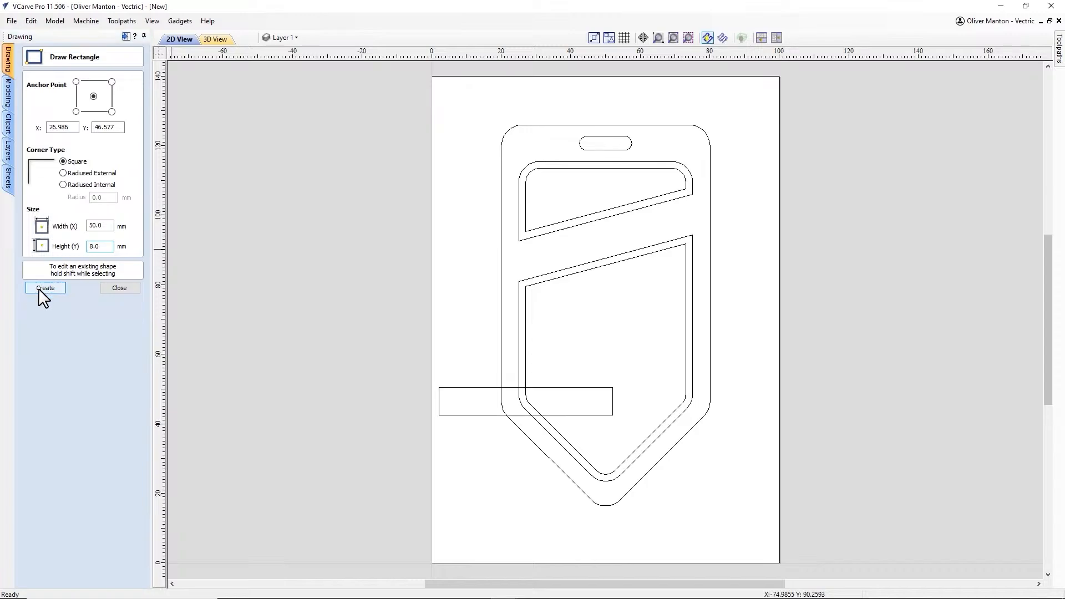
{"action": "left_click", "coordinate": [119, 288]}
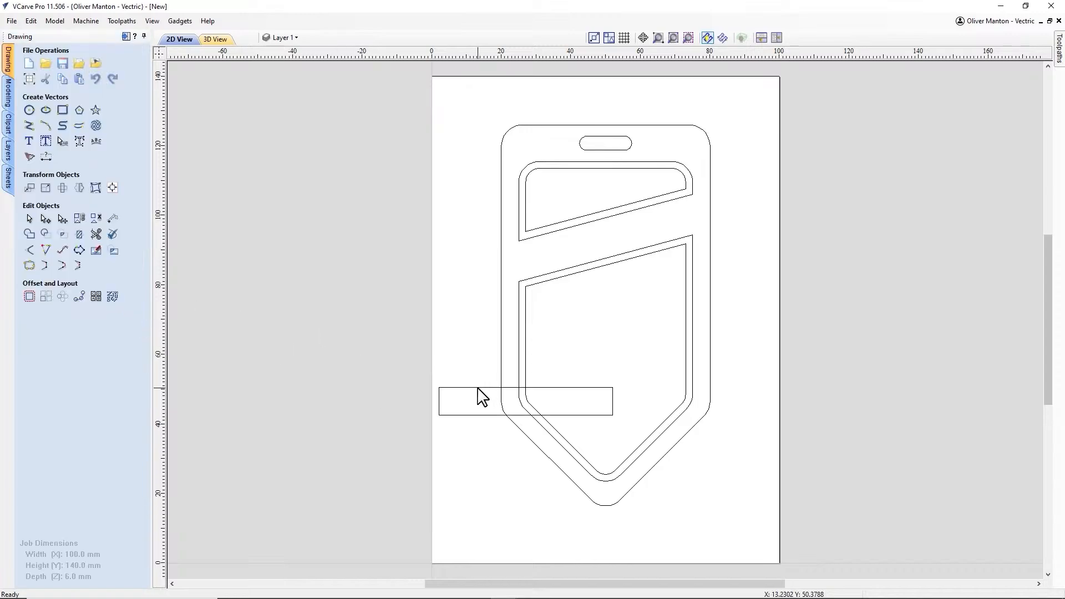
Step: Rotate the 50 x 8 mm rectangle by a relative angle of 15 degrees about its centre
{"action": "left_click", "coordinate": [478, 389]}
{"action": "key", "text": "r"}
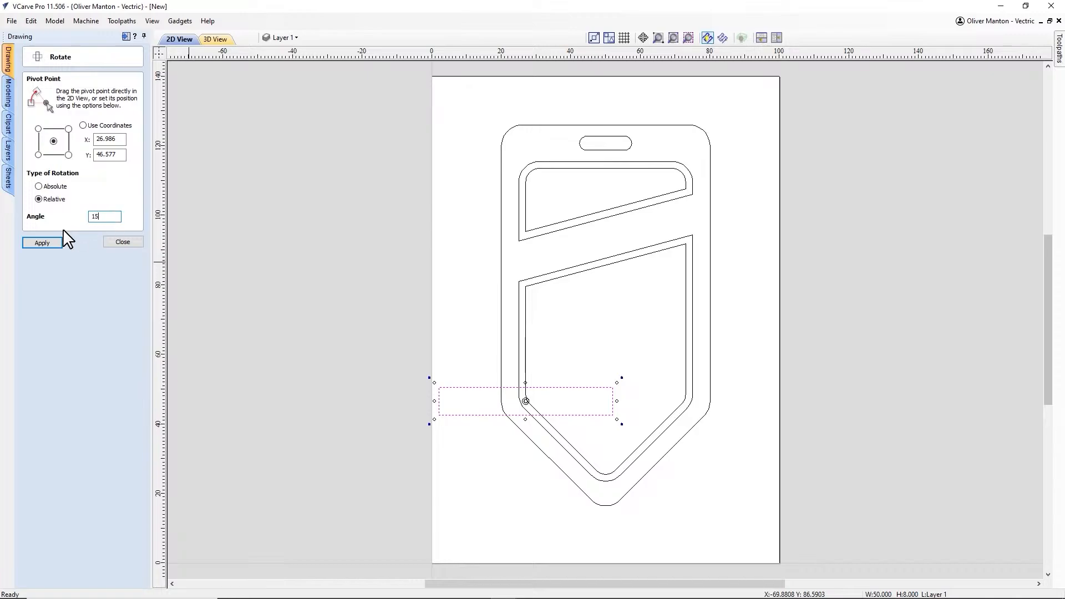
{"action": "left_click", "coordinate": [42, 243]}
{"action": "left_click", "coordinate": [125, 242]}
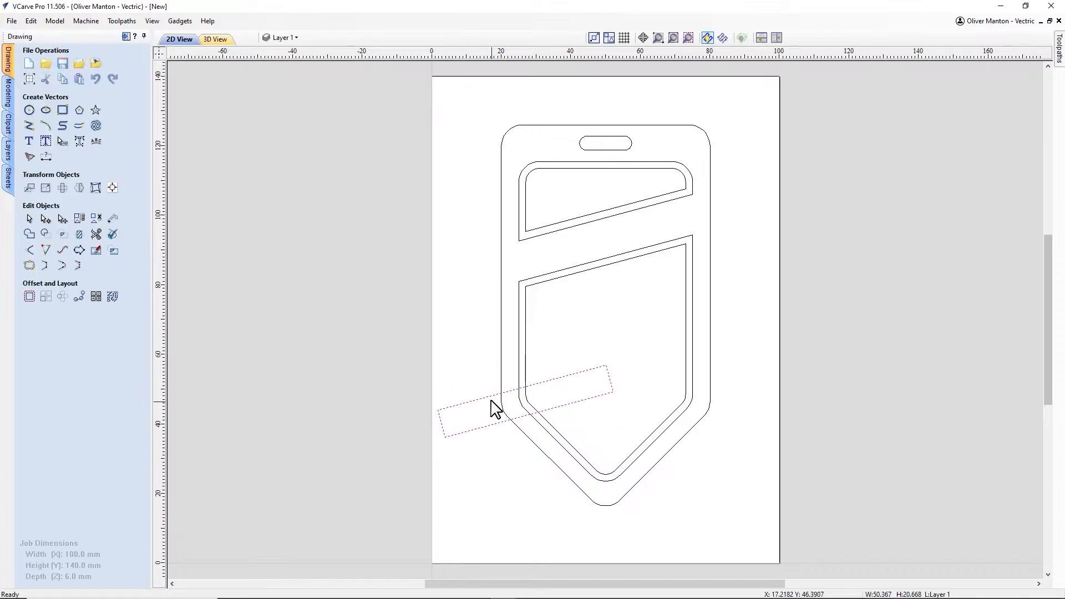
Step: Centre the small slanted rectangle horizontally on the outer tag outline
{"action": "left_click", "coordinate": [513, 405]}
{"action": "left_click", "coordinate": [611, 389]}
{"action": "left_click", "coordinate": [709, 219], "text": "shift"}
{"action": "left_click", "coordinate": [112, 188]}
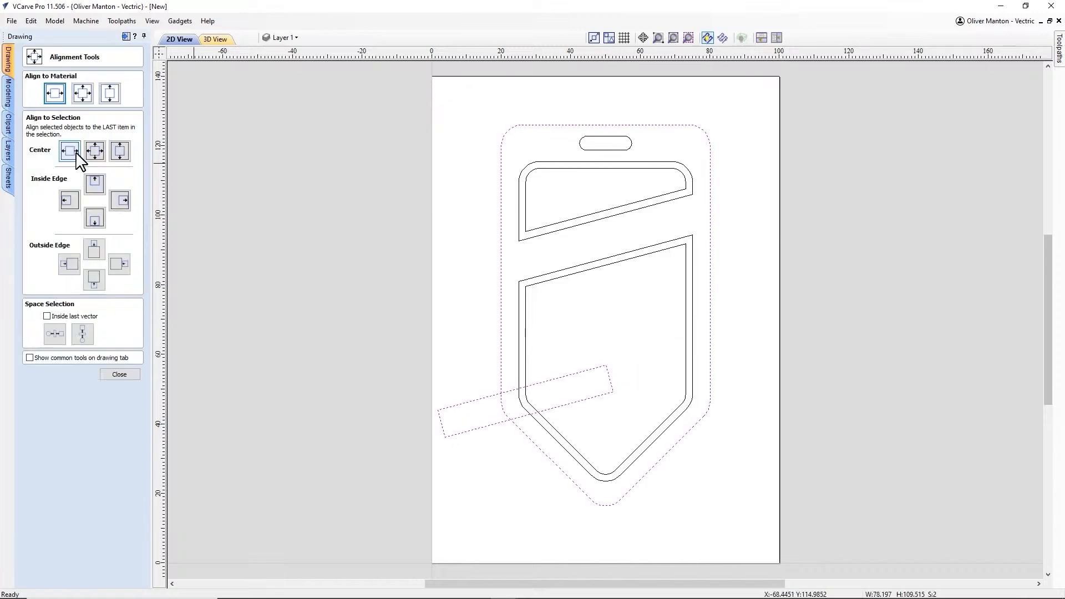
{"action": "left_click", "coordinate": [74, 154]}
{"action": "left_click", "coordinate": [119, 374]}
{"action": "left_click", "coordinate": [635, 416]}
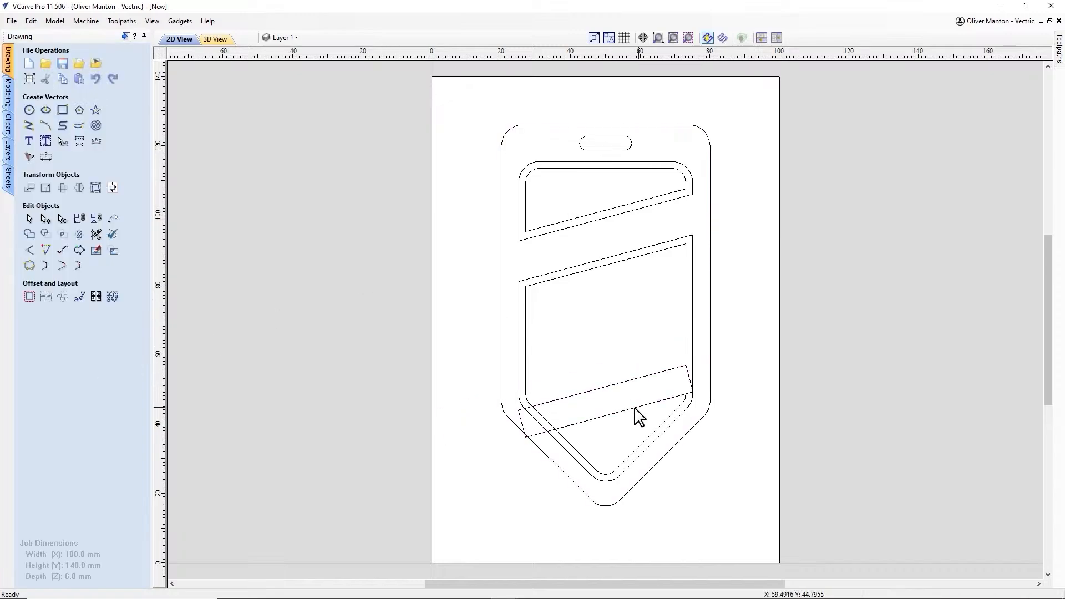
Step: Nudge the small slanted rectangle straight up until it sits midway in the gap between the upper and lower panels
{"action": "left_click", "coordinate": [611, 389]}
{"action": "key", "text": "Up"}
{"action": "key", "text": "Up"}
{"action": "key", "text": "Up"}
{"action": "key", "text": "Up"}
{"action": "key", "text": "Up"}
{"action": "key", "text": "Up"}
{"action": "key", "text": "Up"}
{"action": "key", "text": "Up"}
{"action": "key", "text": "Up"}
{"action": "key", "text": "Up"}
{"action": "key", "text": "Up"}
{"action": "key", "text": "Up"}
{"action": "key", "text": "Up"}
{"action": "key", "text": "Up"}
{"action": "key", "text": "Up"}
{"action": "key", "text": "Up"}
{"action": "key", "text": "Up"}
{"action": "key", "text": "Up"}
{"action": "key", "text": "Up"}
{"action": "key", "text": "Up"}
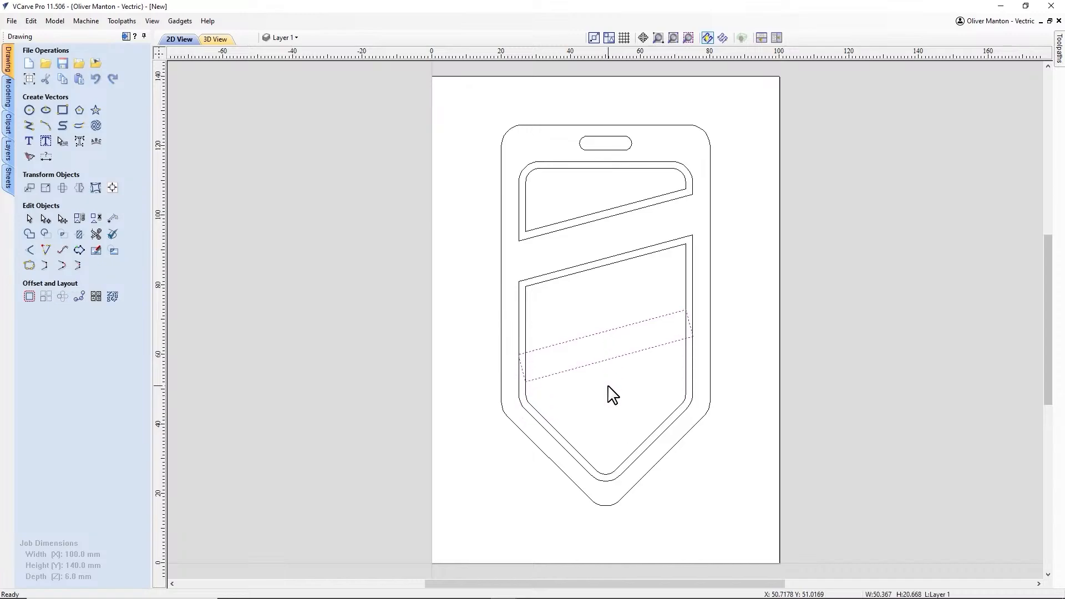
{"action": "key", "text": "Up"}
{"action": "key", "text": "Up"}
{"action": "key", "text": "Up"}
{"action": "key", "text": "Up"}
{"action": "key", "text": "Up"}
{"action": "key", "text": "Up"}
{"action": "key", "text": "Up"}
{"action": "key", "text": "Up"}
{"action": "key", "text": "Up"}
{"action": "key", "text": "Up"}
{"action": "key", "text": "Up"}
{"action": "key", "text": "Up"}
{"action": "key", "text": "Up"}
{"action": "key", "text": "Up"}
{"action": "key", "text": "Up"}
{"action": "key", "text": "Up"}
{"action": "key", "text": "Up"}
{"action": "key", "text": "Up"}
{"action": "key", "text": "Up"}
{"action": "key", "text": "Up"}
{"action": "key", "text": "Up"}
{"action": "scroll", "coordinate": [638, 242], "scroll_direction": "up", "scroll_amount": 3}
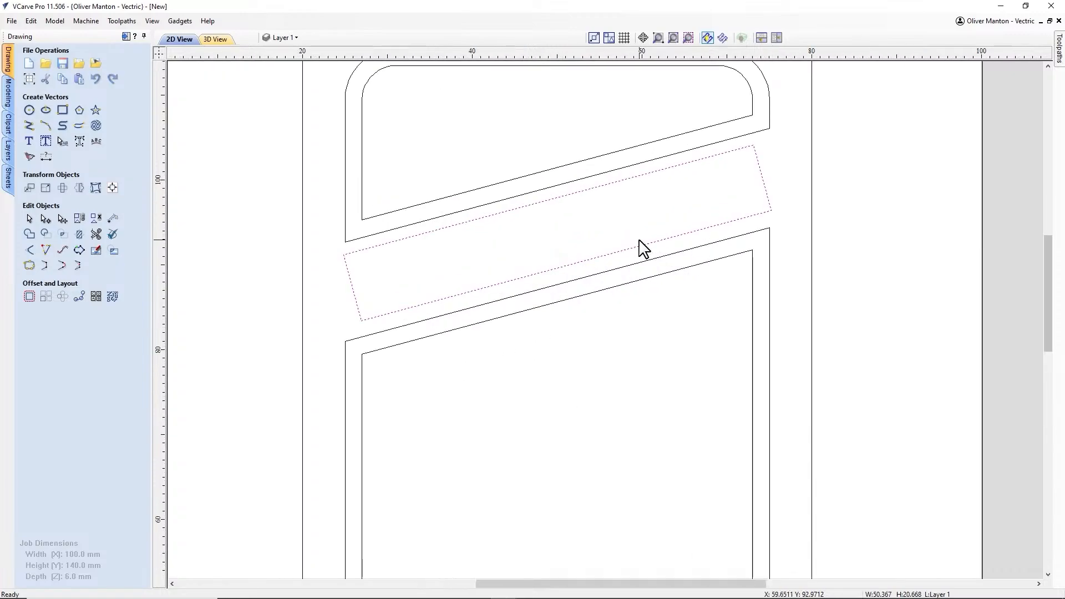
{"action": "key", "text": "Up"}
{"action": "scroll", "coordinate": [639, 241], "scroll_direction": "down", "scroll_amount": 3}
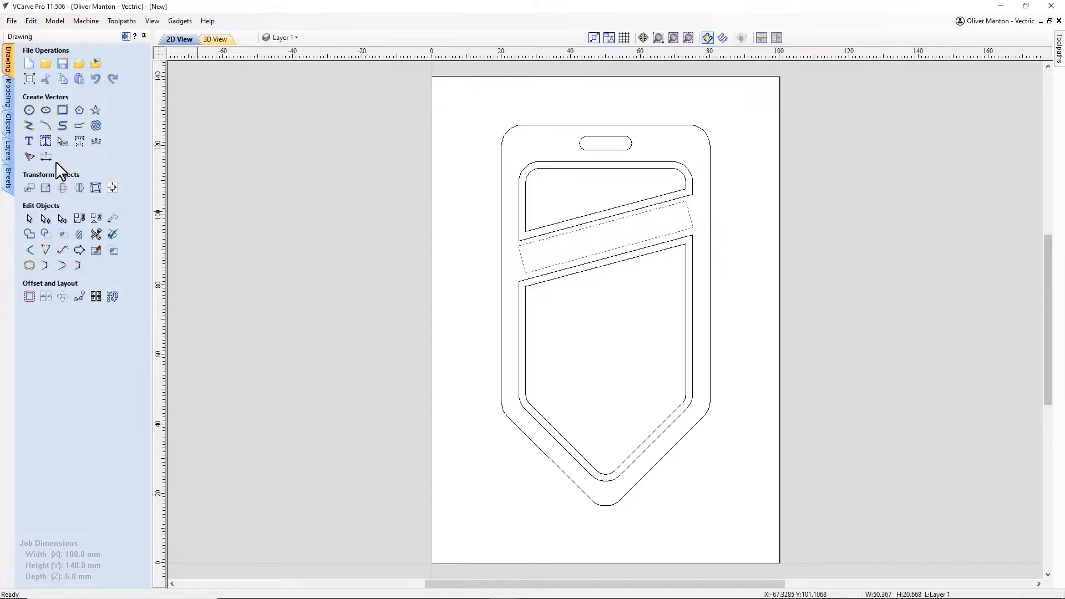
Step: Add the auto-layout text MAKER fitted to the small slanted rectangle
{"action": "left_click", "coordinate": [50, 147]}
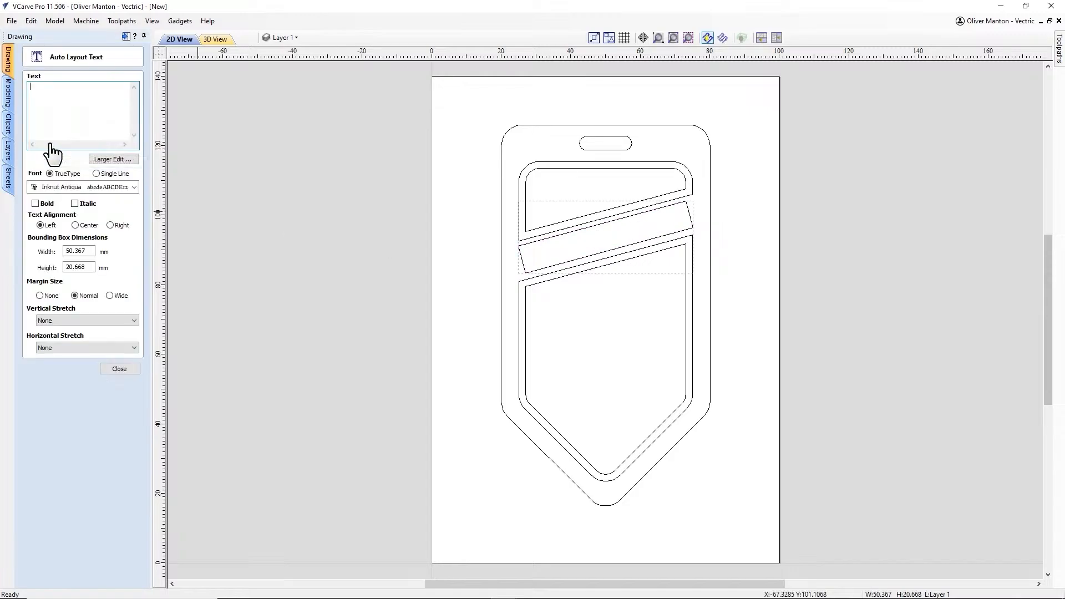
{"action": "left_click", "coordinate": [64, 117]}
{"action": "type", "text": "M"}
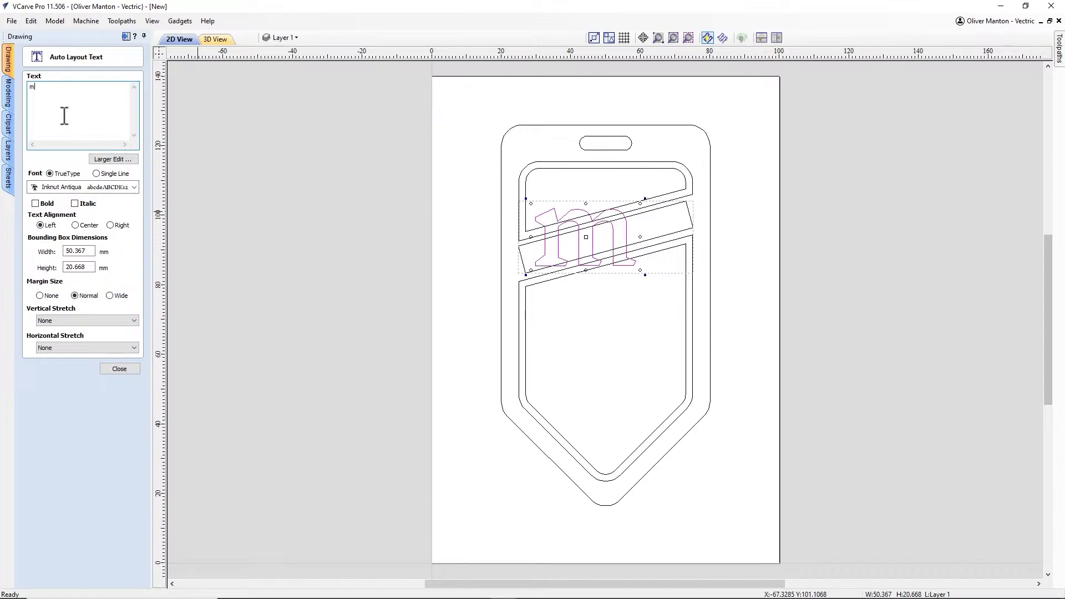
{"action": "type", "text": "AKER"}
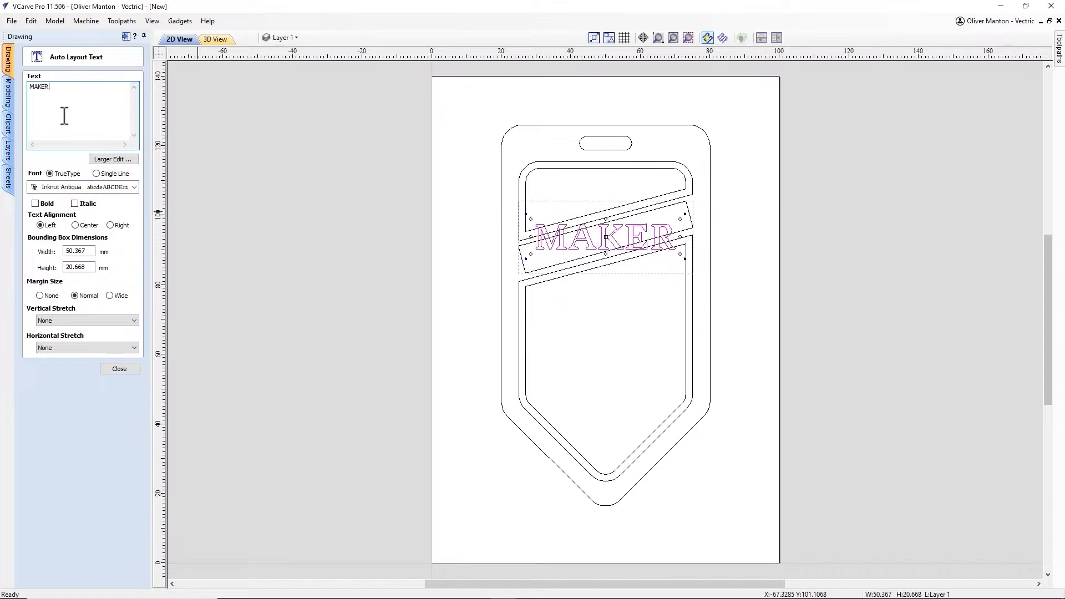
Step: Set the MAKER text's font to Open Sans ExtraBold
{"action": "left_click", "coordinate": [62, 188]}
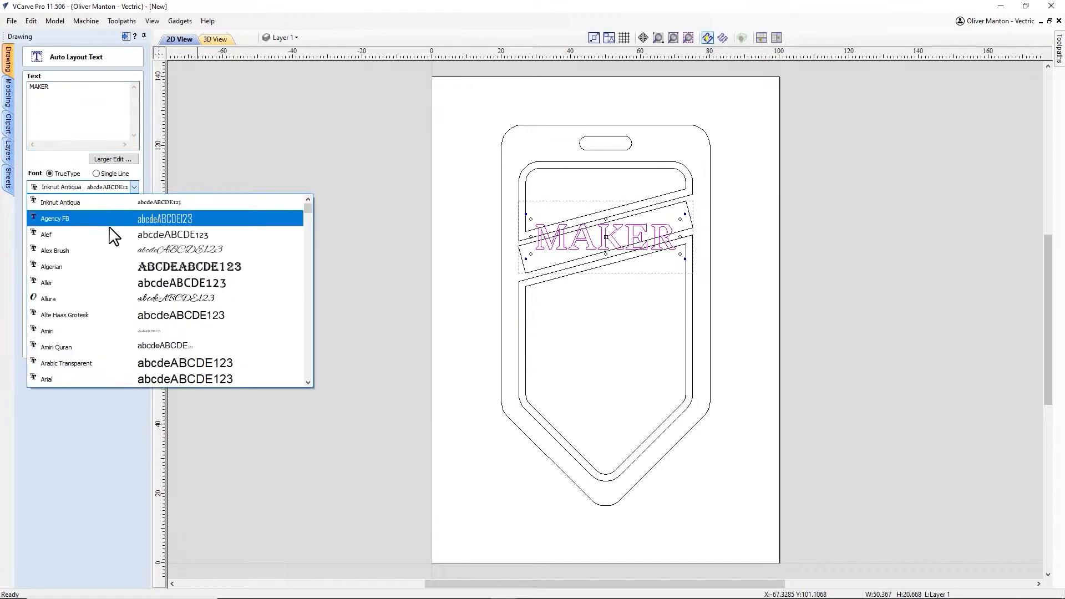
{"action": "key", "text": "o"}
{"action": "scroll", "coordinate": [116, 241], "scroll_direction": "down", "scroll_amount": 8}
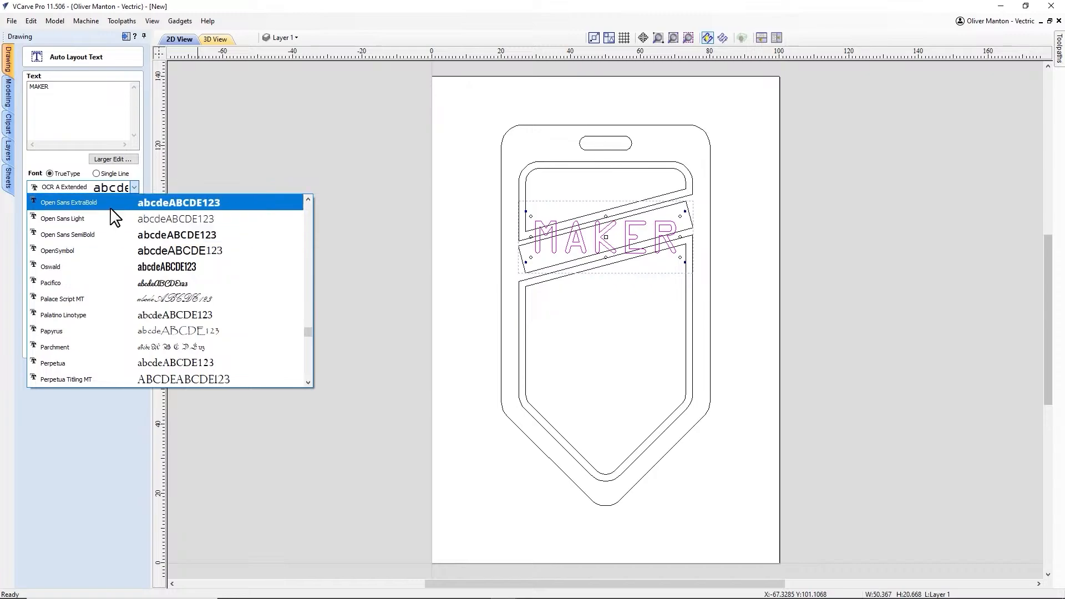
{"action": "left_click", "coordinate": [115, 203]}
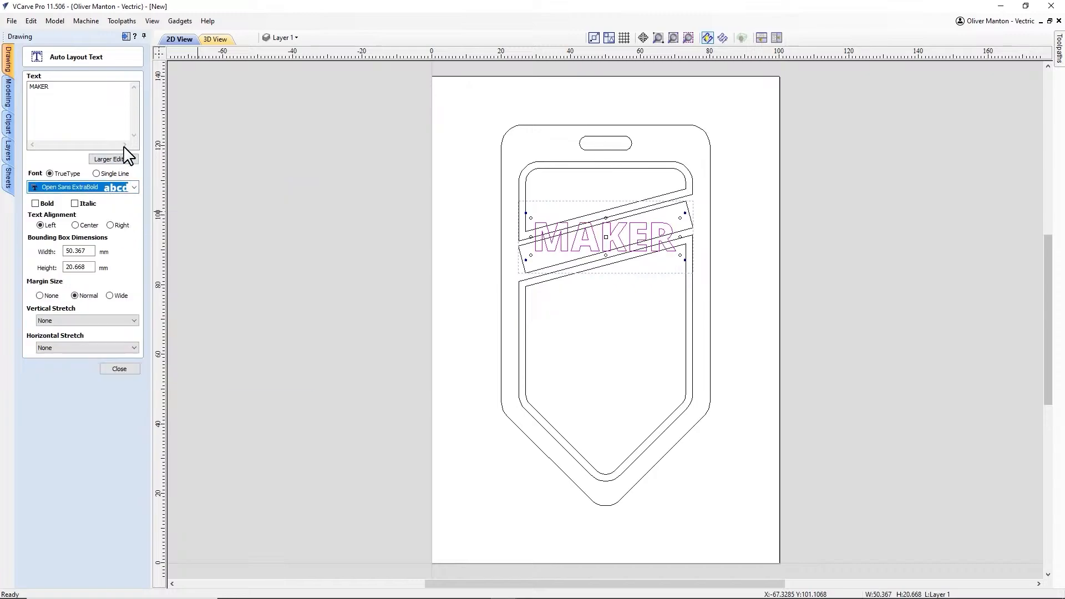
{"action": "left_click", "coordinate": [119, 369]}
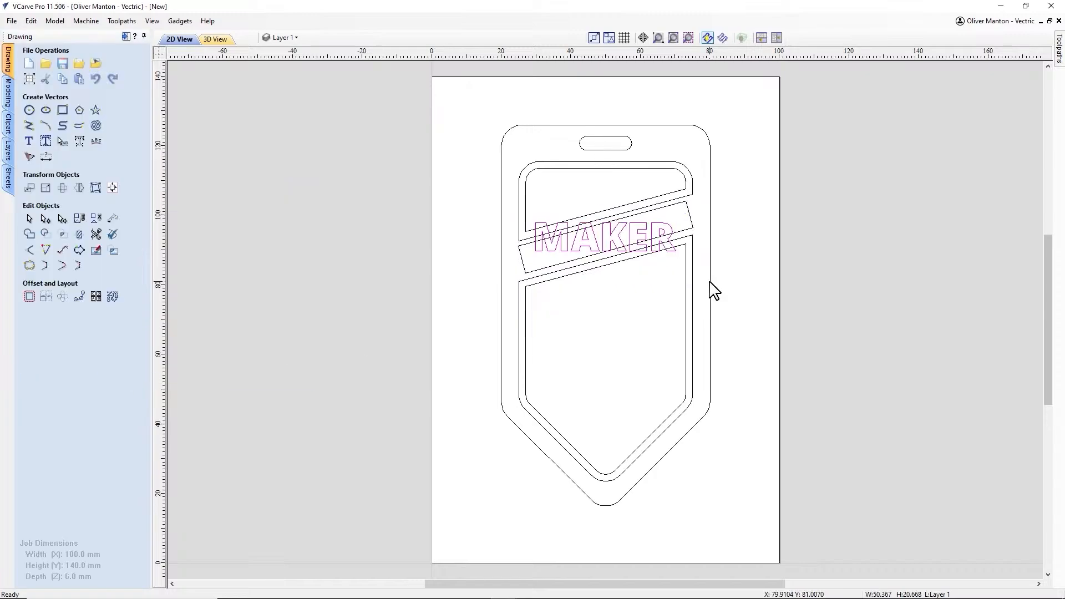
Step: Rotate the MAKER text by a relative angle of 15 degrees about its centre
{"action": "left_click", "coordinate": [653, 242]}
{"action": "key", "text": "r"}
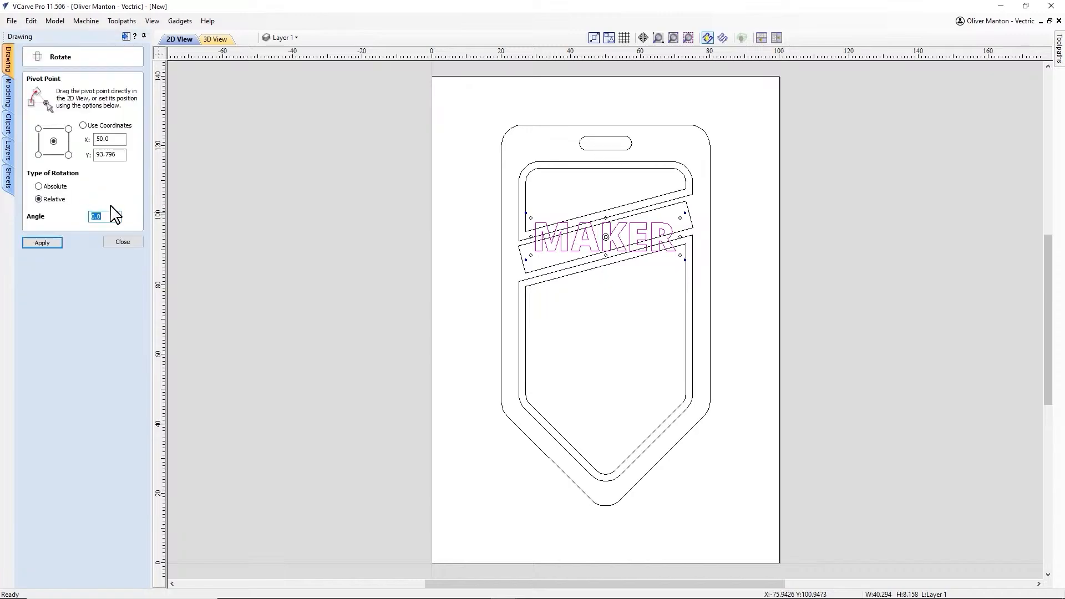
{"action": "left_click", "coordinate": [42, 243]}
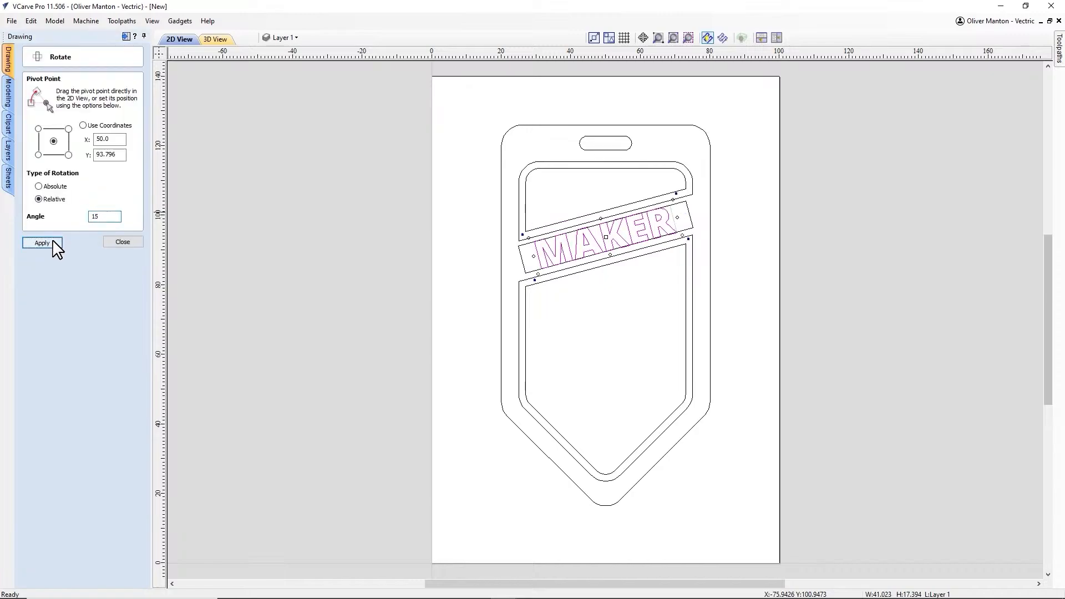
{"action": "left_click", "coordinate": [123, 242]}
Step: Centre the MAKER text both ways on the small slanted rectangle
{"action": "scroll", "coordinate": [680, 227], "scroll_direction": "up", "scroll_amount": 3}
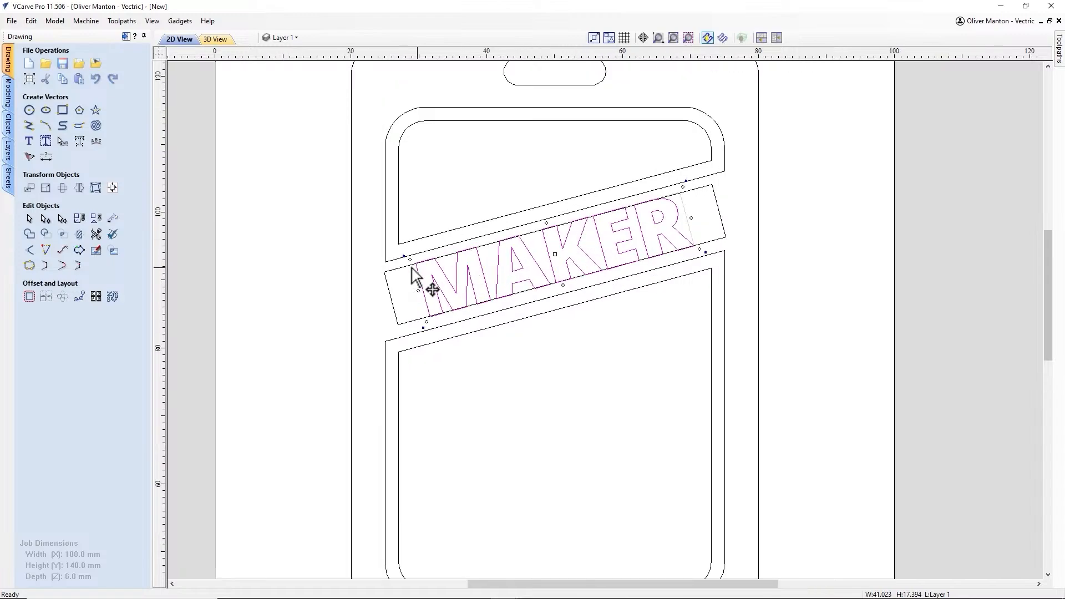
{"action": "left_click", "coordinate": [724, 232], "text": "shift"}
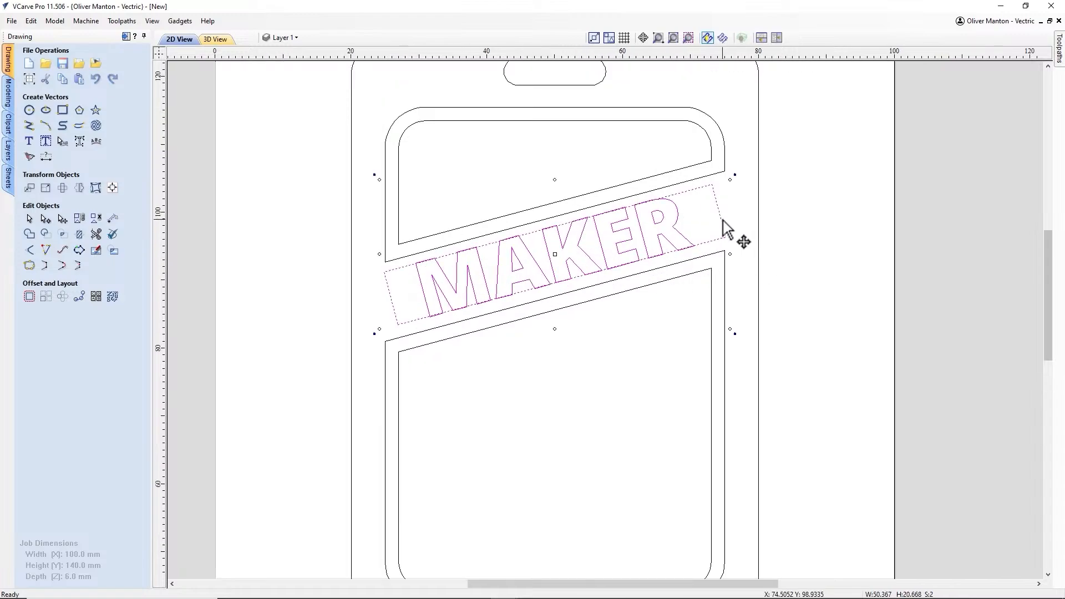
{"action": "left_click", "coordinate": [112, 187]}
{"action": "left_click", "coordinate": [94, 150]}
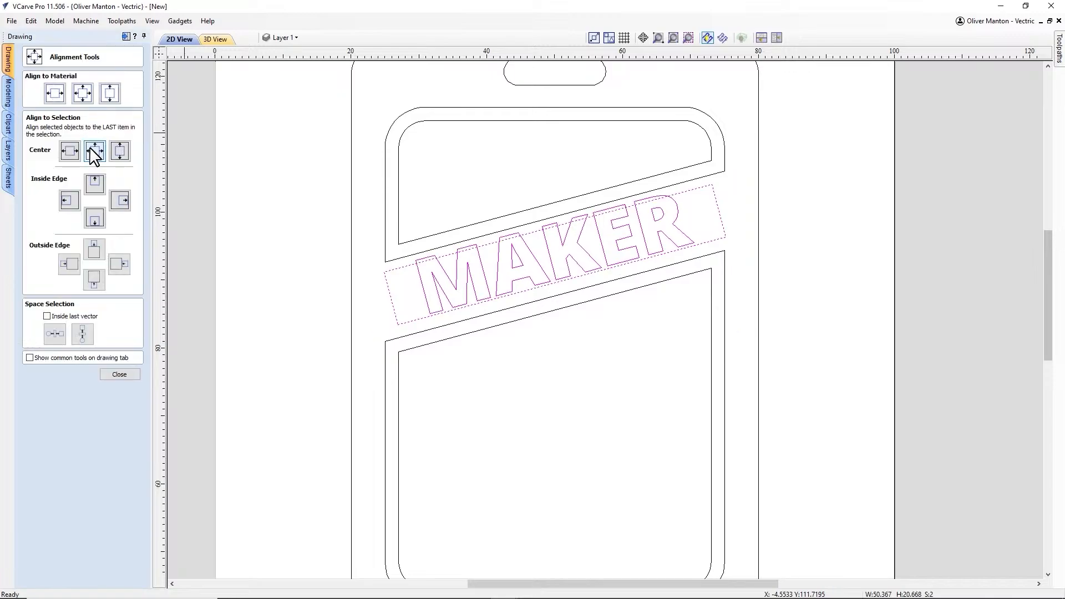
Step: Finish aligning the MAKER text within the small slanted rectangle and clear the selection
{"action": "left_click", "coordinate": [95, 184]}
{"action": "left_click", "coordinate": [119, 375]}
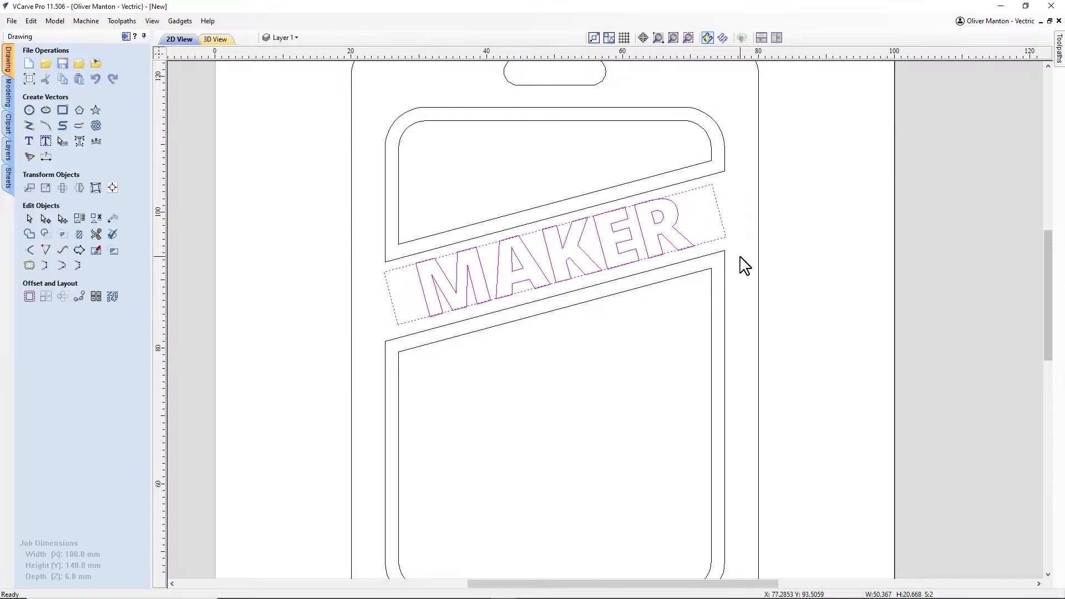
{"action": "left_click", "coordinate": [742, 264]}
{"action": "key", "text": "F6"}
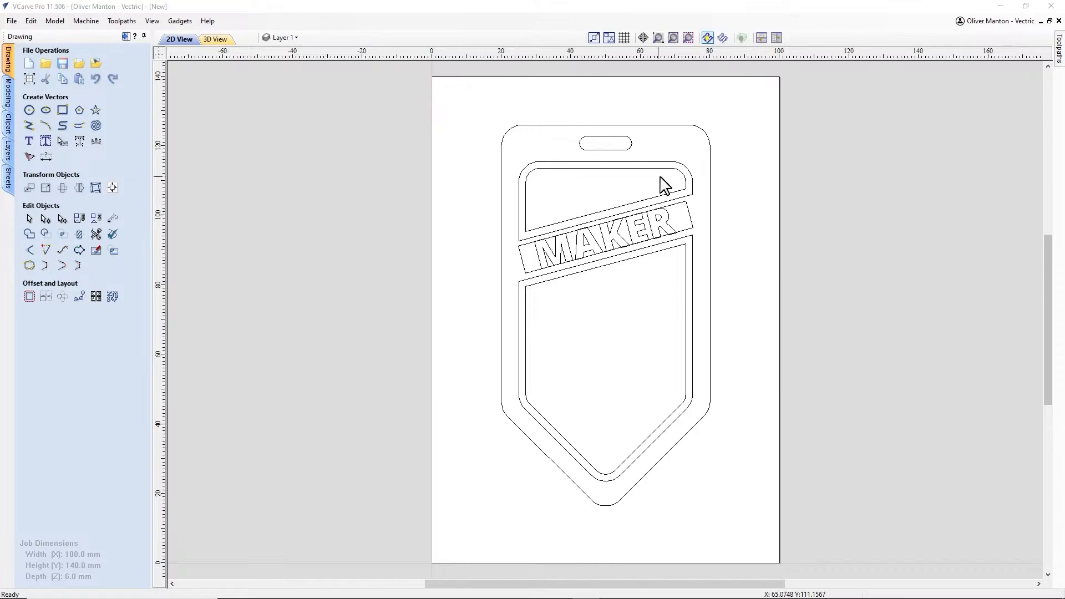
Step: Offset the inner outline of the tag's upper panel inwards by 2 mm, keeping the original
{"action": "left_click", "coordinate": [545, 169]}
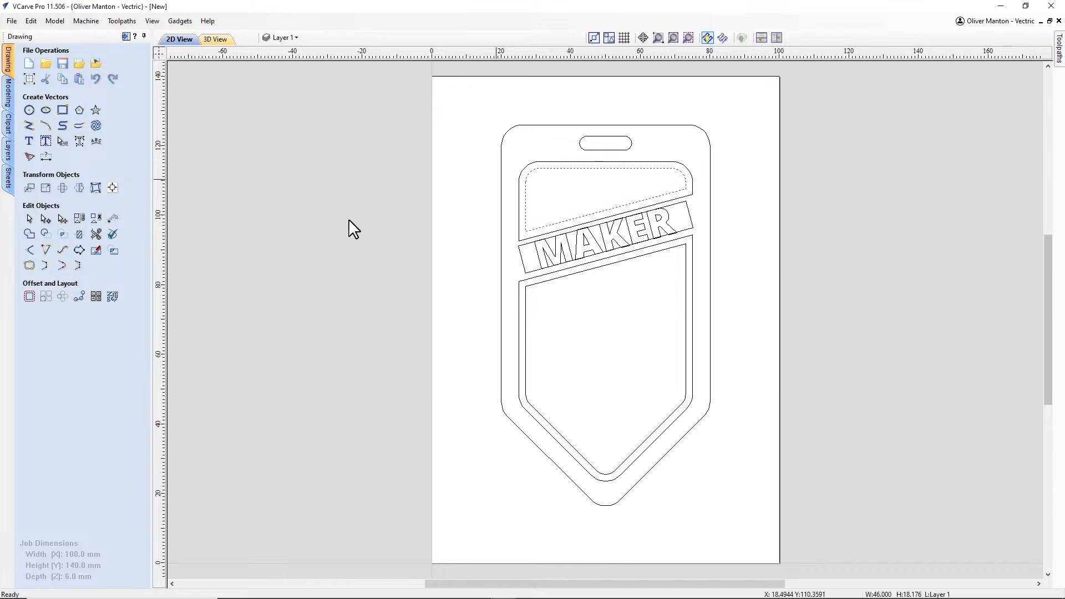
{"action": "left_click", "coordinate": [29, 297]}
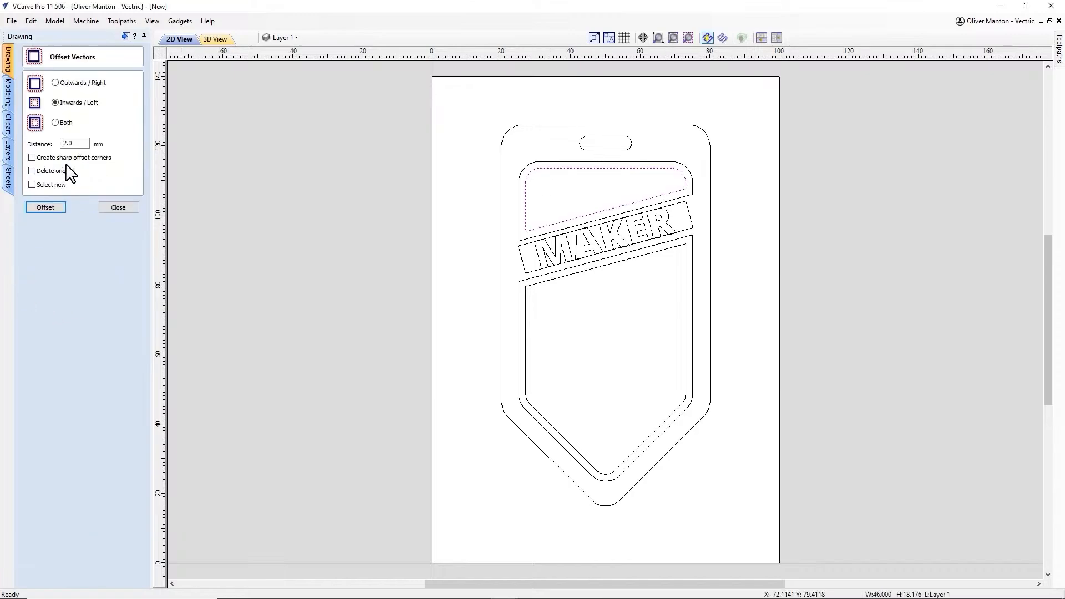
{"action": "left_click", "coordinate": [62, 207]}
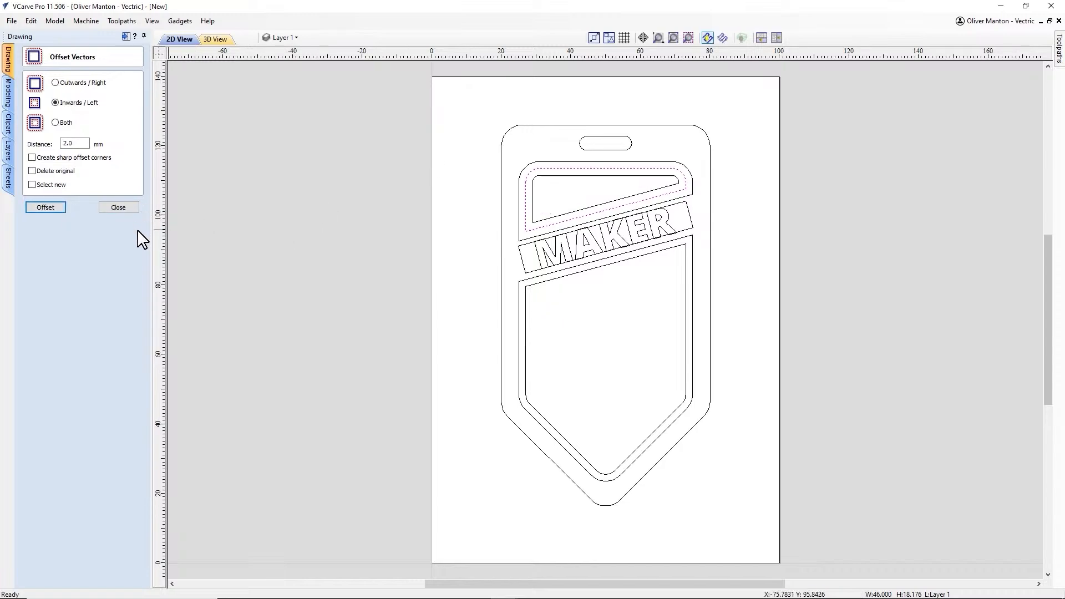
{"action": "key", "text": "ctrl+z"}
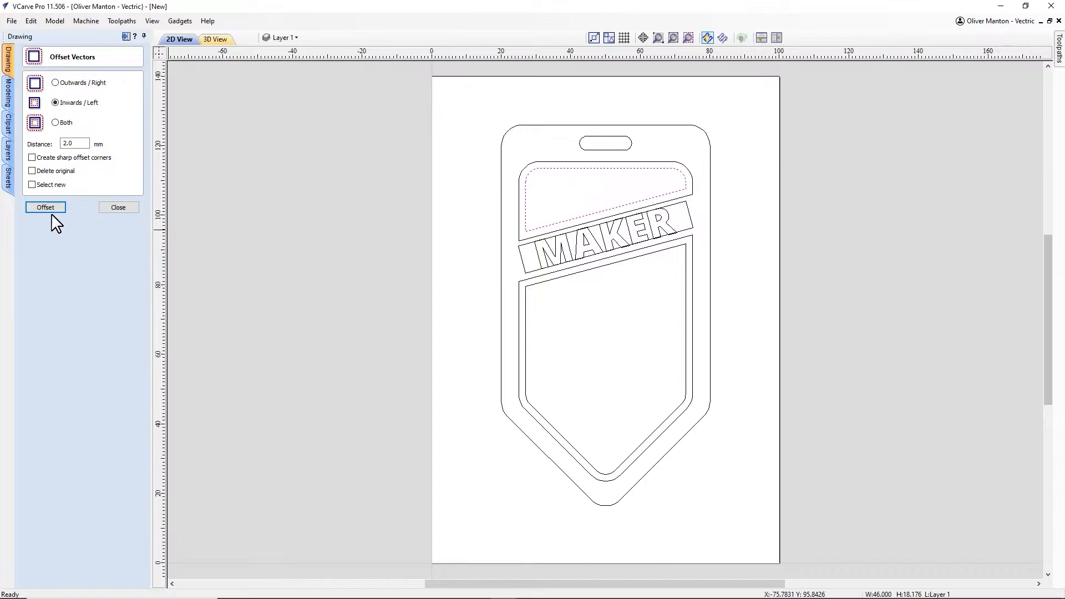
{"action": "left_click", "coordinate": [49, 208]}
{"action": "left_click", "coordinate": [118, 208]}
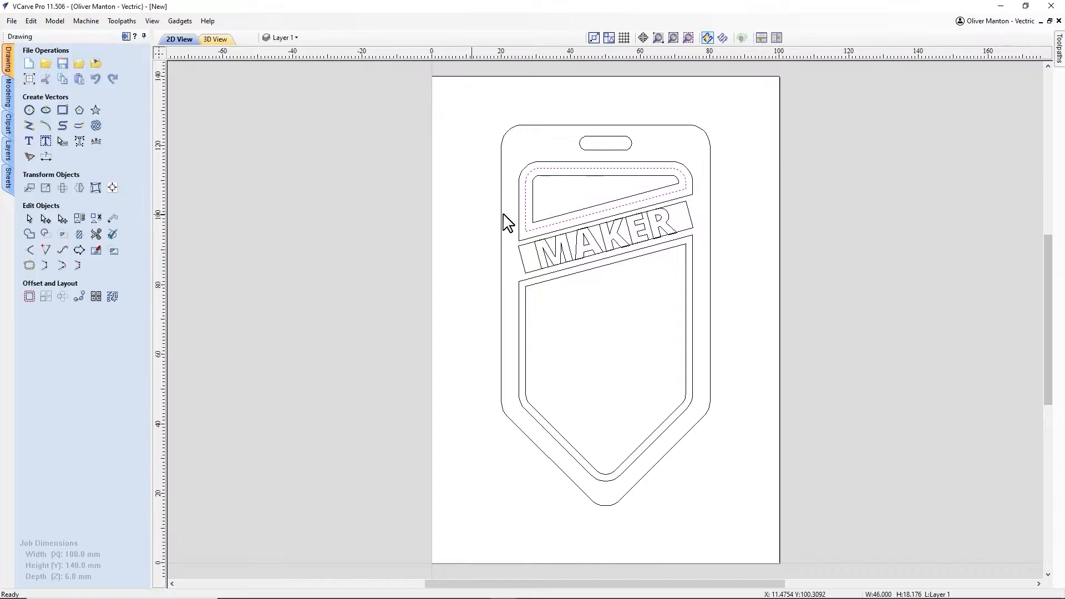
Step: Move the new innermost outline of the upper panel horizontally to the empty area left of the material
{"action": "left_click", "coordinate": [549, 178]}
{"action": "key", "text": "Left"}
{"action": "key", "text": "Left"}
{"action": "key", "text": "Left"}
{"action": "key", "text": "Left"}
{"action": "key", "text": "Left"}
{"action": "key", "text": "Left"}
{"action": "key", "text": "Left"}
{"action": "key", "text": "Left"}
{"action": "key", "text": "Left"}
{"action": "key", "text": "Left"}
{"action": "key", "text": "Left"}
{"action": "key", "text": "Left"}
{"action": "key", "text": "Left"}
{"action": "key", "text": "Left"}
{"action": "key", "text": "Left"}
{"action": "key", "text": "Left"}
{"action": "key", "text": "Left"}
{"action": "key", "text": "Left"}
{"action": "key", "text": "Left"}
{"action": "key", "text": "Left"}
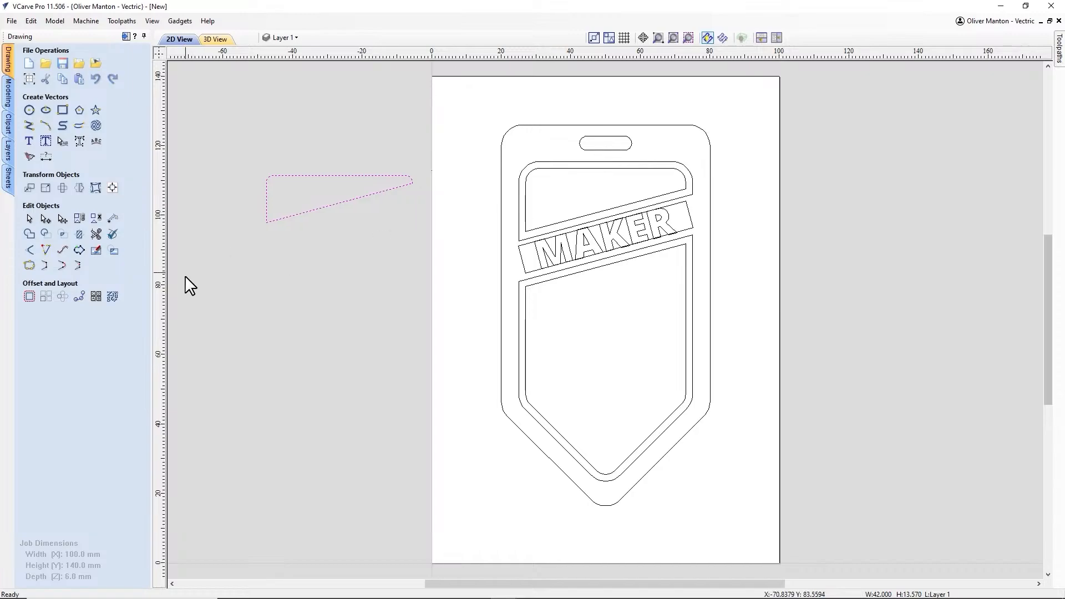
Step: Remove the fillets from the two upper corners of the outline beside the material, making them square
{"action": "left_click", "coordinate": [30, 265]}
{"action": "scroll", "coordinate": [284, 219], "scroll_direction": "up", "scroll_amount": 2}
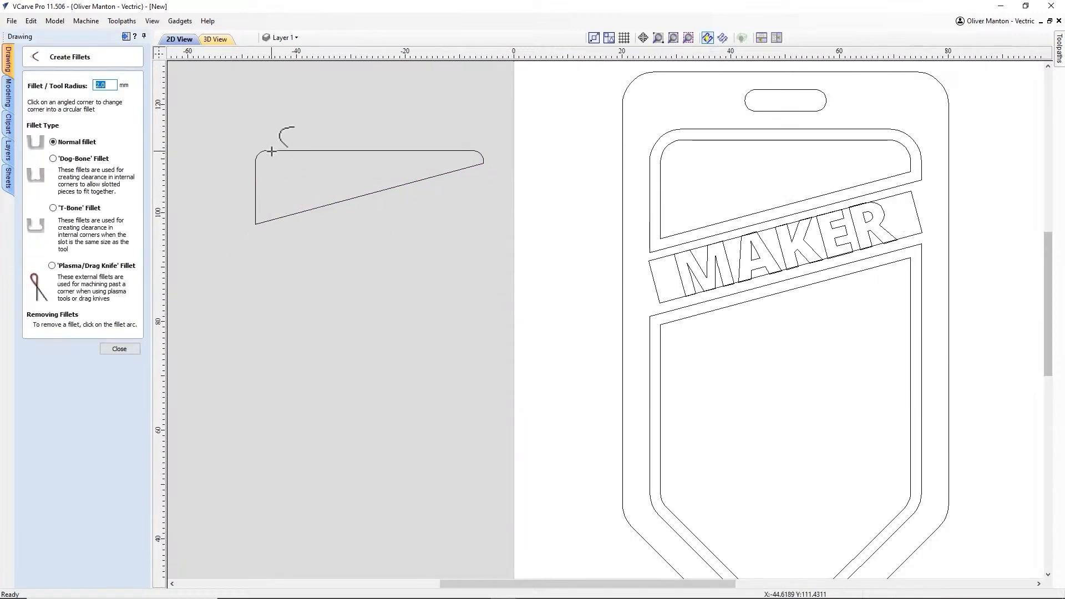
{"action": "left_click", "coordinate": [259, 155]}
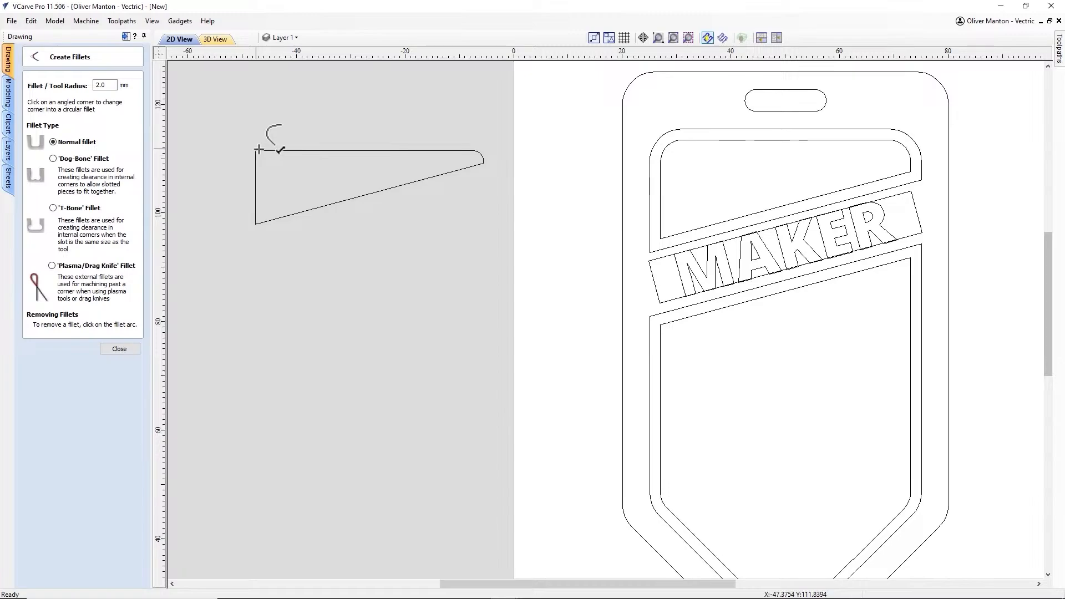
{"action": "left_click", "coordinate": [482, 156]}
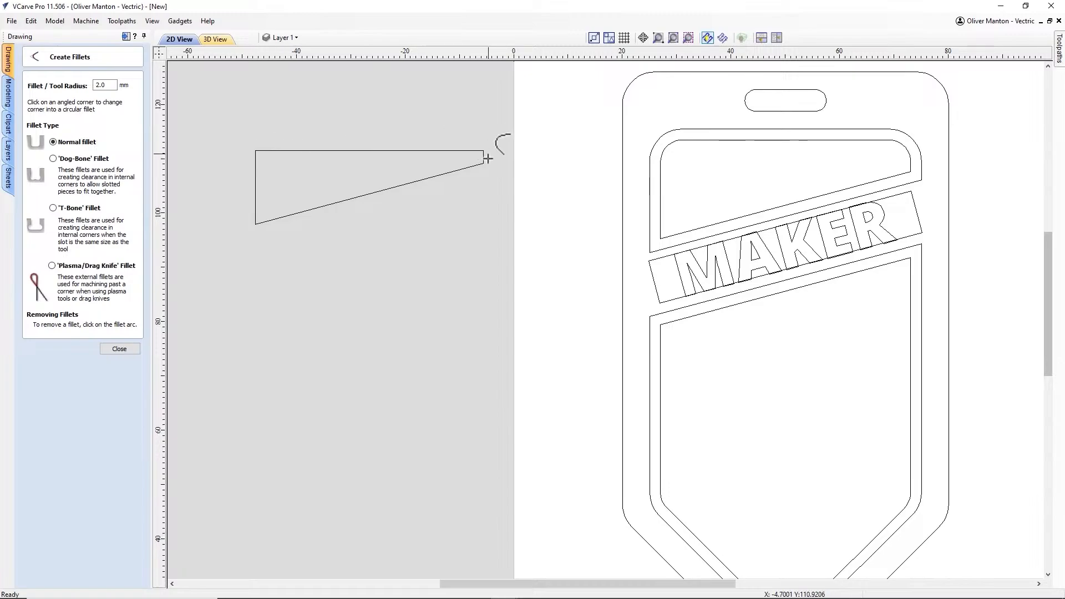
{"action": "left_click", "coordinate": [119, 349]}
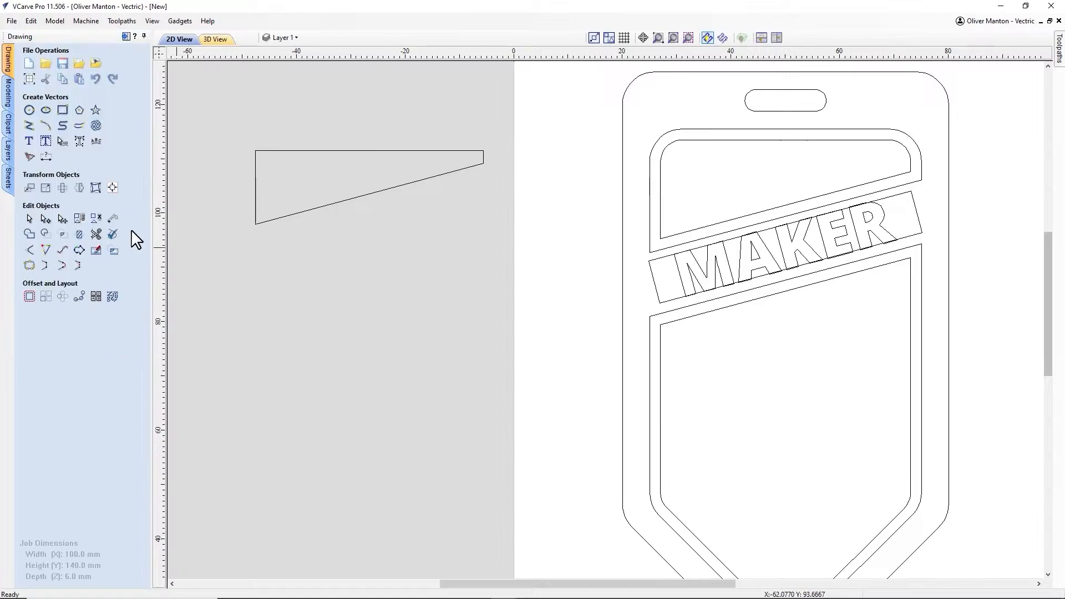
Step: Node-edit the squared outline, cutting its left vertical side and deleting the leftover points to remove that side
{"action": "left_click", "coordinate": [255, 196]}
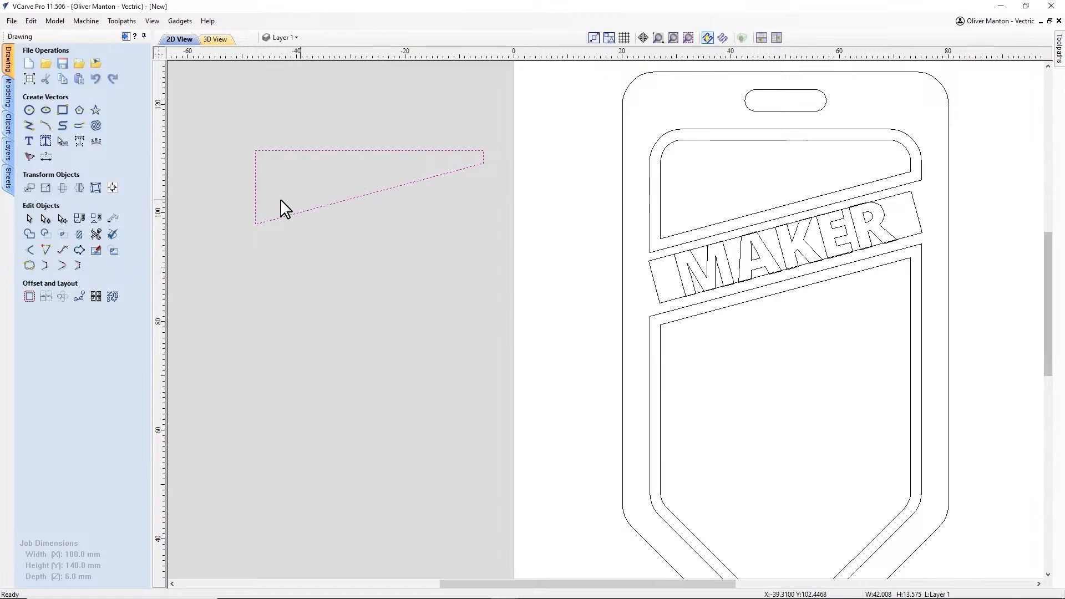
{"action": "right_click", "coordinate": [256, 190]}
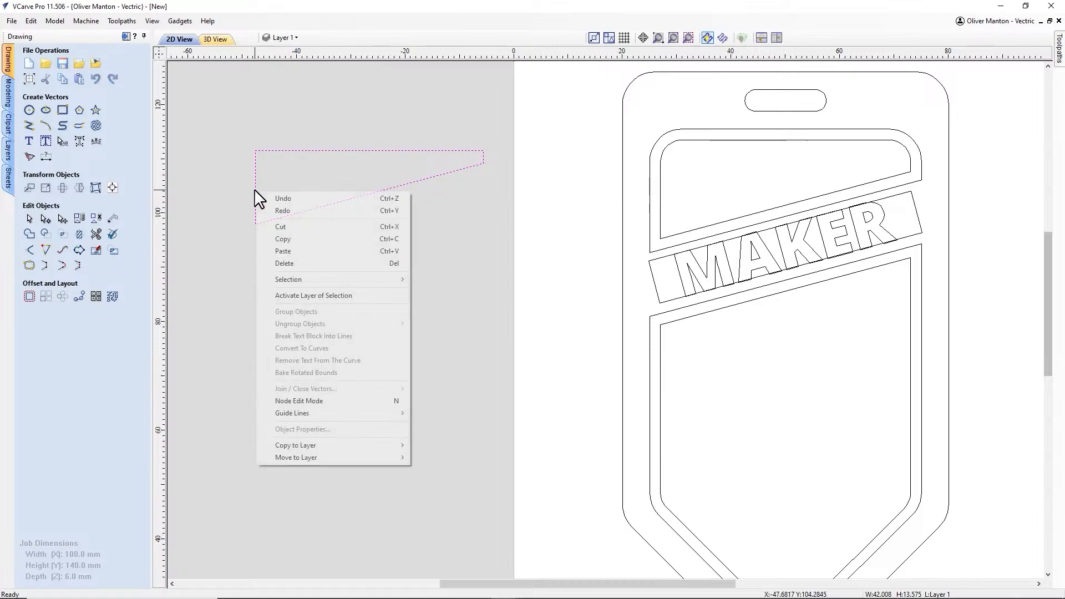
{"action": "left_click", "coordinate": [231, 338]}
{"action": "left_click", "coordinate": [294, 213]}
{"action": "key", "text": "n"}
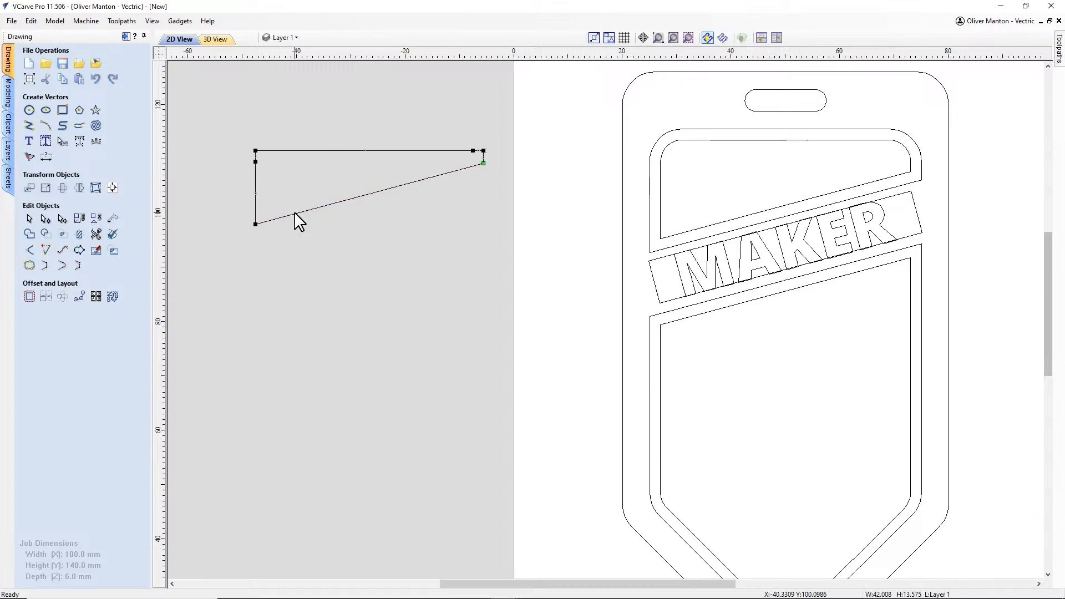
{"action": "right_click", "coordinate": [253, 163]}
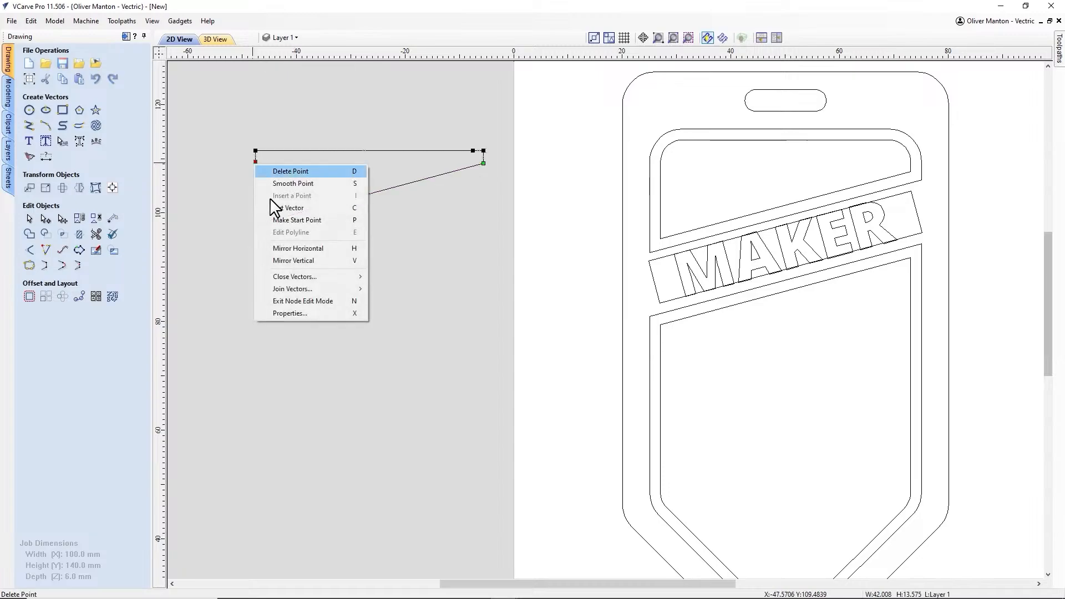
{"action": "left_click", "coordinate": [312, 210]}
{"action": "right_click", "coordinate": [254, 162]}
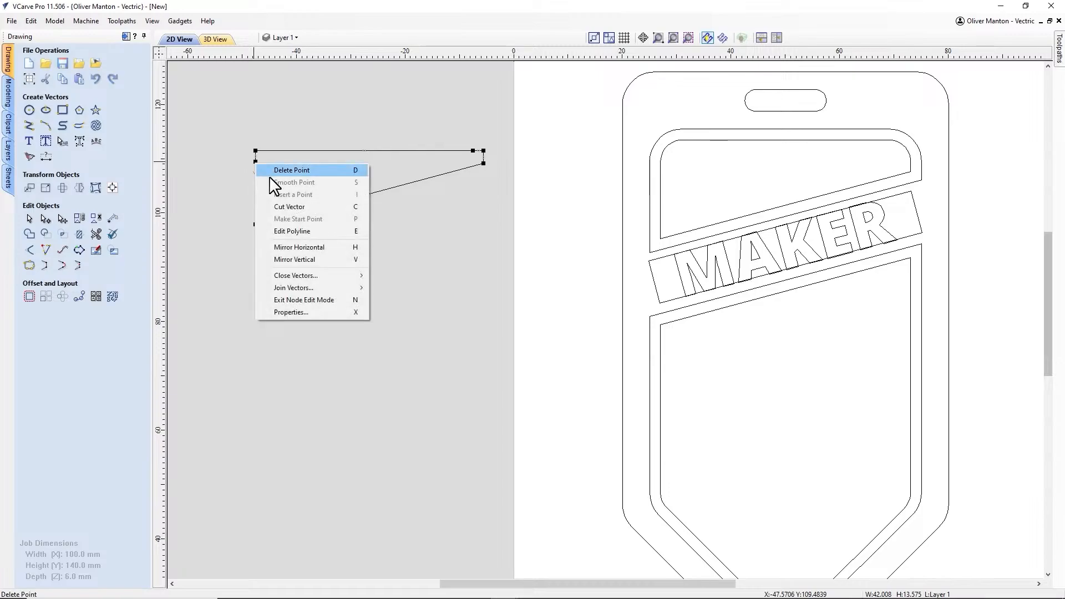
{"action": "left_click", "coordinate": [297, 172]}
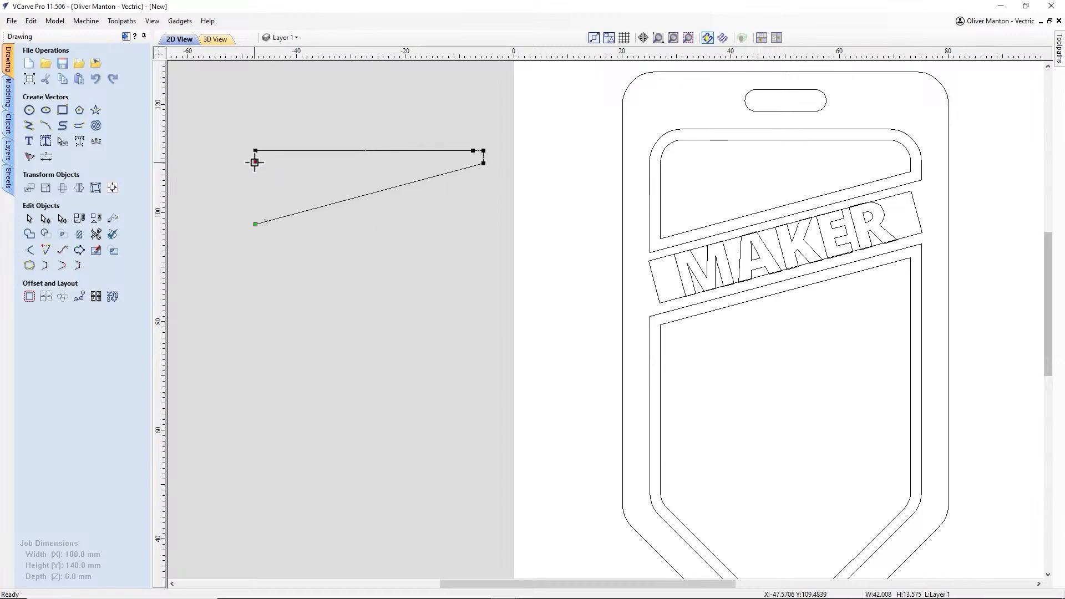
{"action": "right_click", "coordinate": [255, 163]}
{"action": "left_click", "coordinate": [274, 175]}
Step: Cut the short right side and delete its leftover points, leaving separate horizontal and slanted lines
{"action": "right_click", "coordinate": [485, 158]}
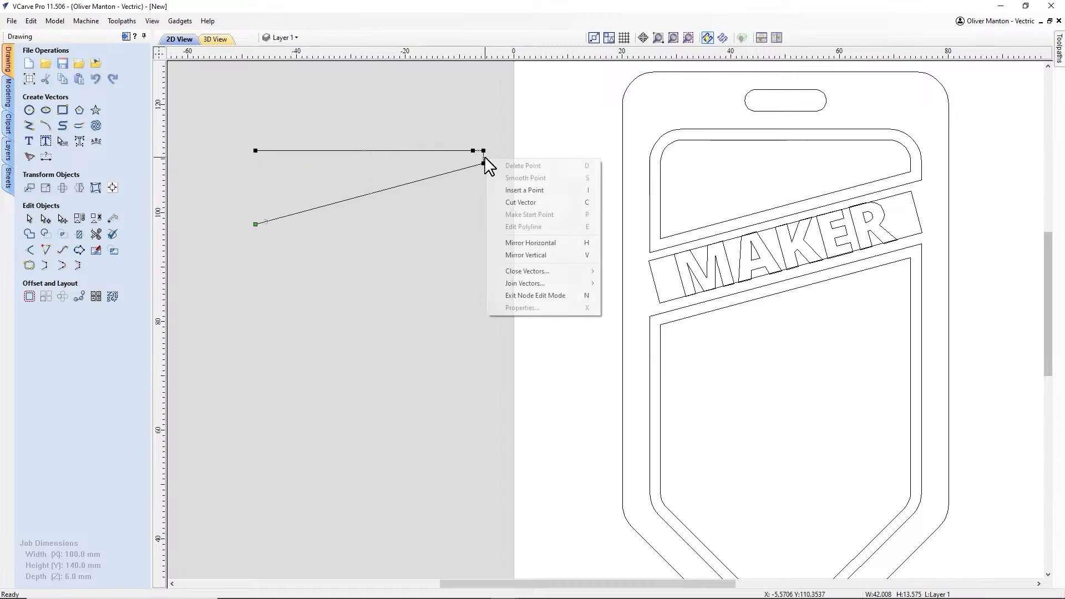
{"action": "left_click", "coordinate": [527, 200]}
{"action": "right_click", "coordinate": [483, 157]}
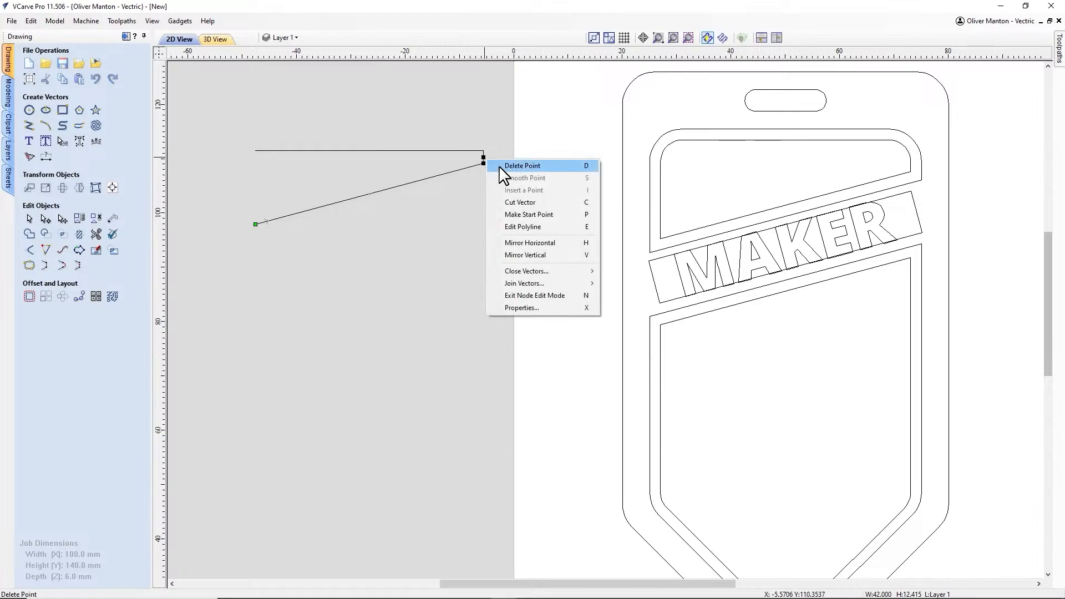
{"action": "left_click", "coordinate": [499, 165]}
{"action": "right_click", "coordinate": [485, 157]}
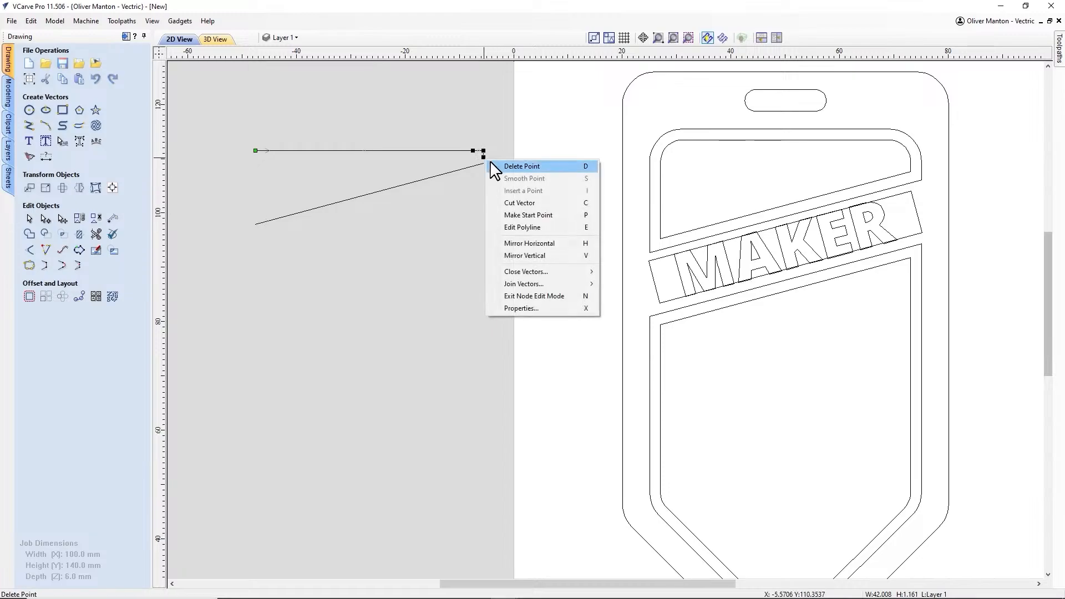
{"action": "left_click", "coordinate": [490, 167]}
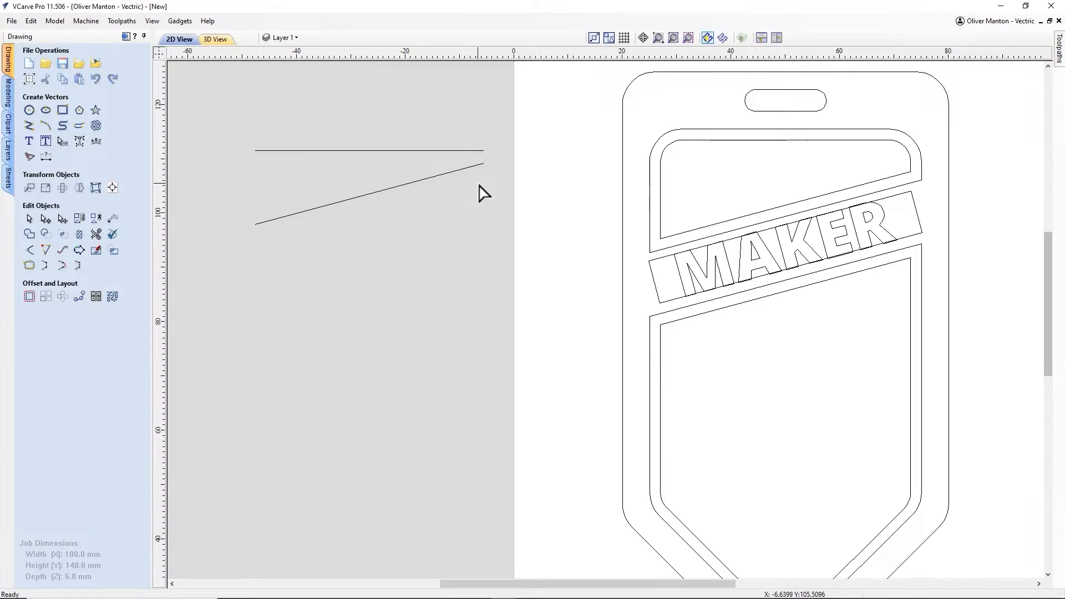
Step: Add the text VECTRIC UGM in Open Sans ExtraBold with a 12 mm text height
{"action": "scroll", "coordinate": [483, 192], "scroll_direction": "down", "scroll_amount": 2}
{"action": "left_click", "coordinate": [35, 145]}
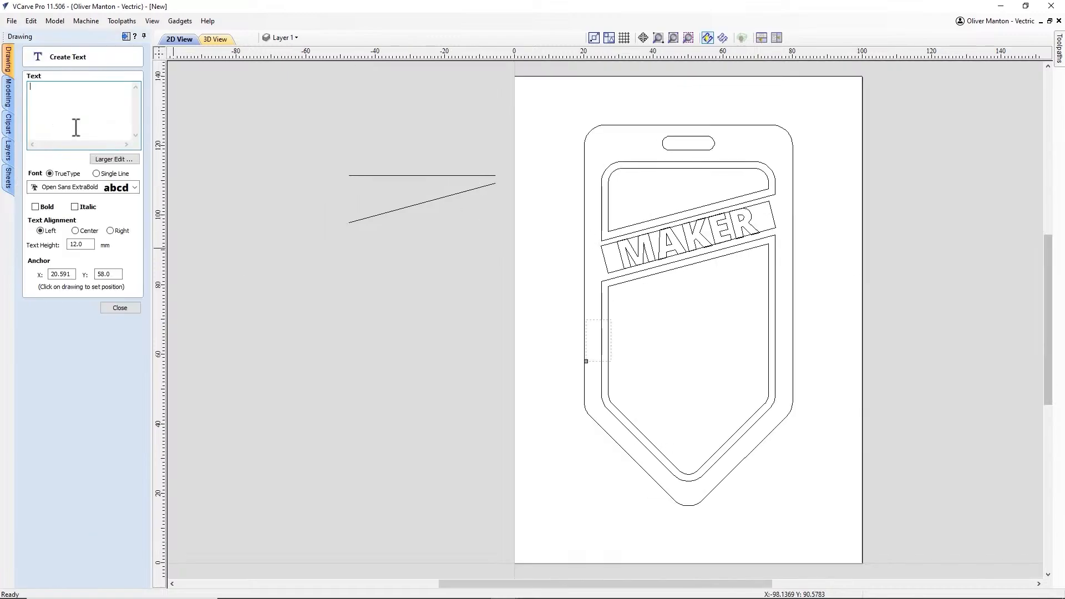
{"action": "type", "text": "ve"}
{"action": "key", "text": "BackSpace"}
{"action": "key", "text": "BackSpace"}
{"action": "type", "text": "VE"}
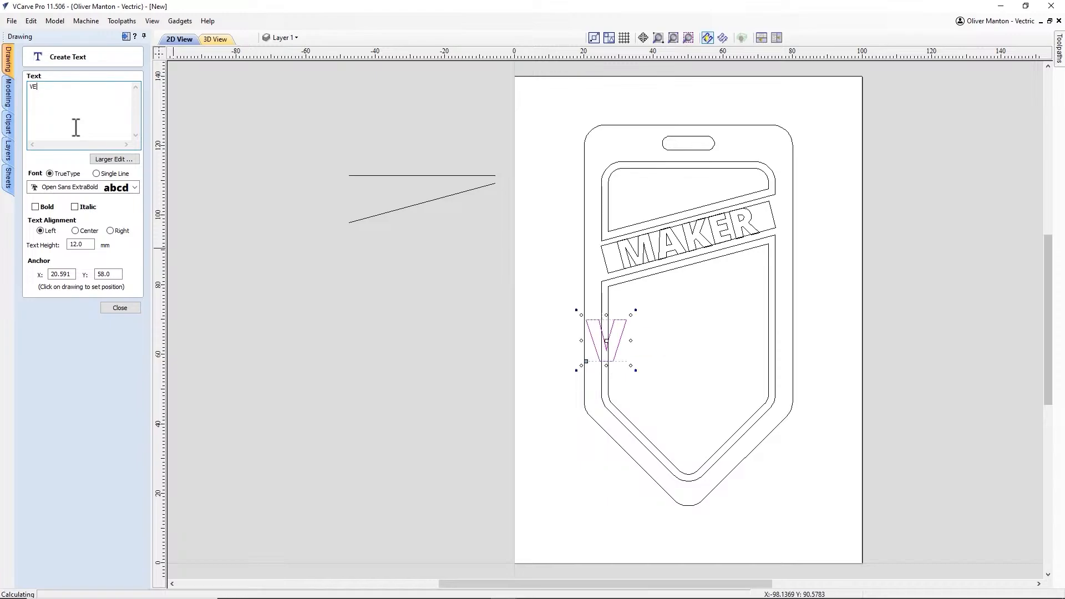
{"action": "type", "text": "CTRIC UGM"}
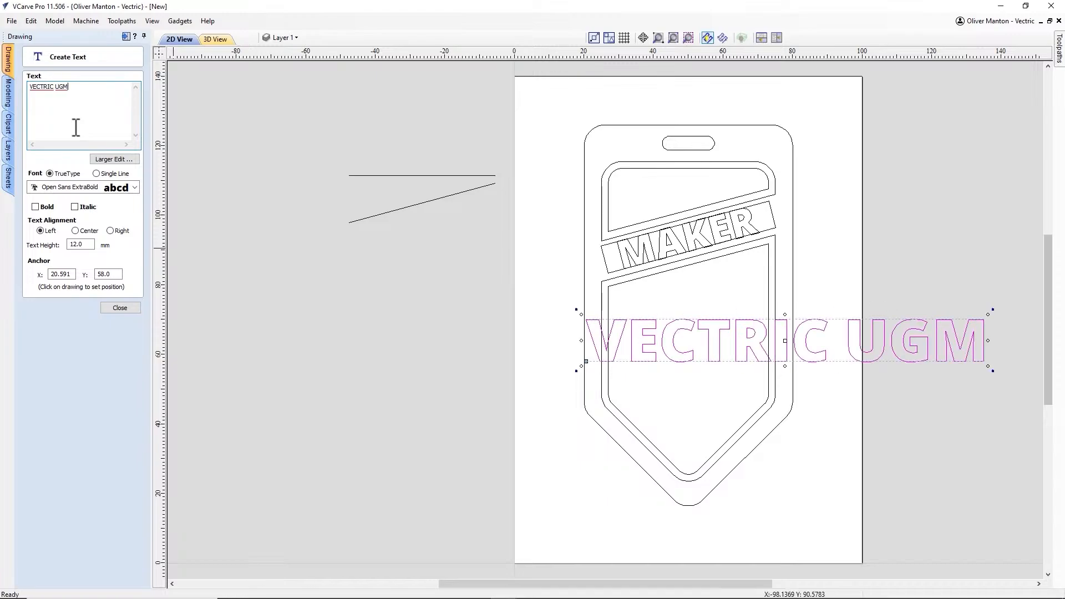
{"action": "left_click", "coordinate": [120, 308]}
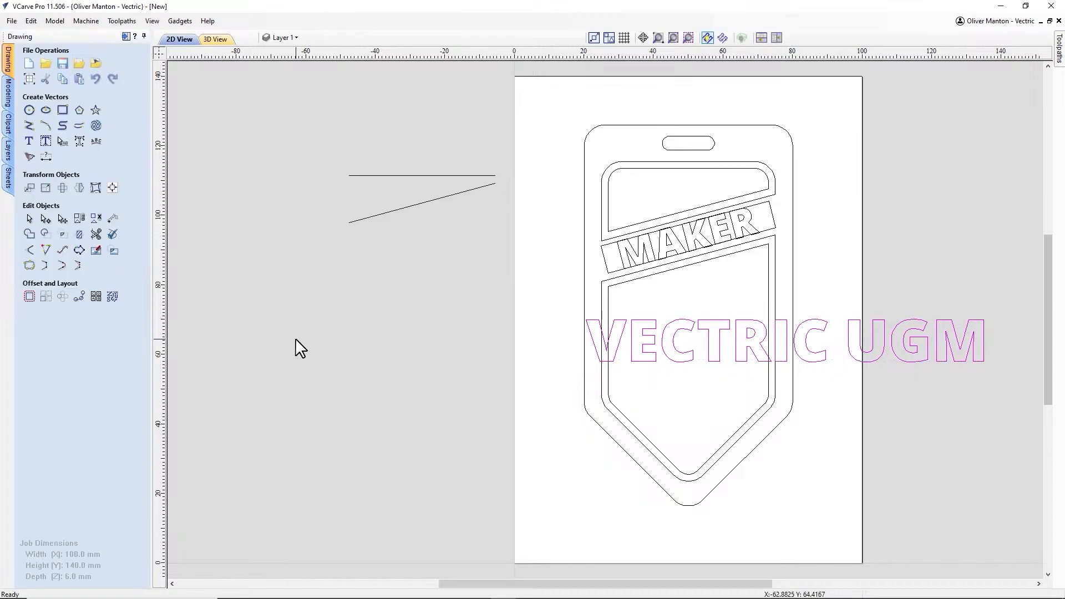
Step: Distort the VECTRIC UGM text between two curves, using the slanted line as bottom edge and the horizontal line as top edge
{"action": "left_click", "coordinate": [97, 188]}
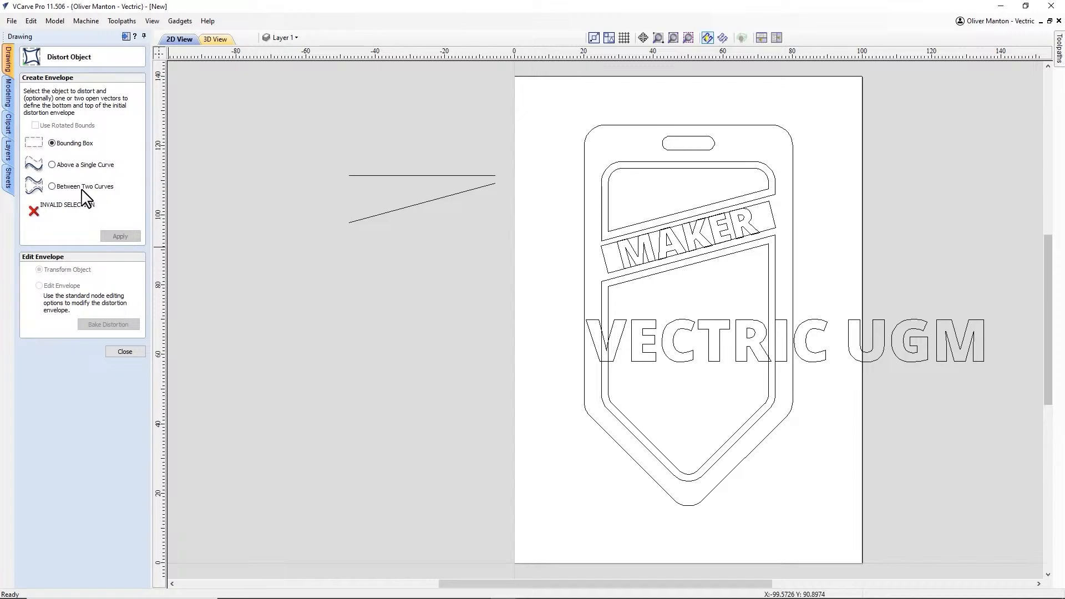
{"action": "left_click", "coordinate": [83, 188]}
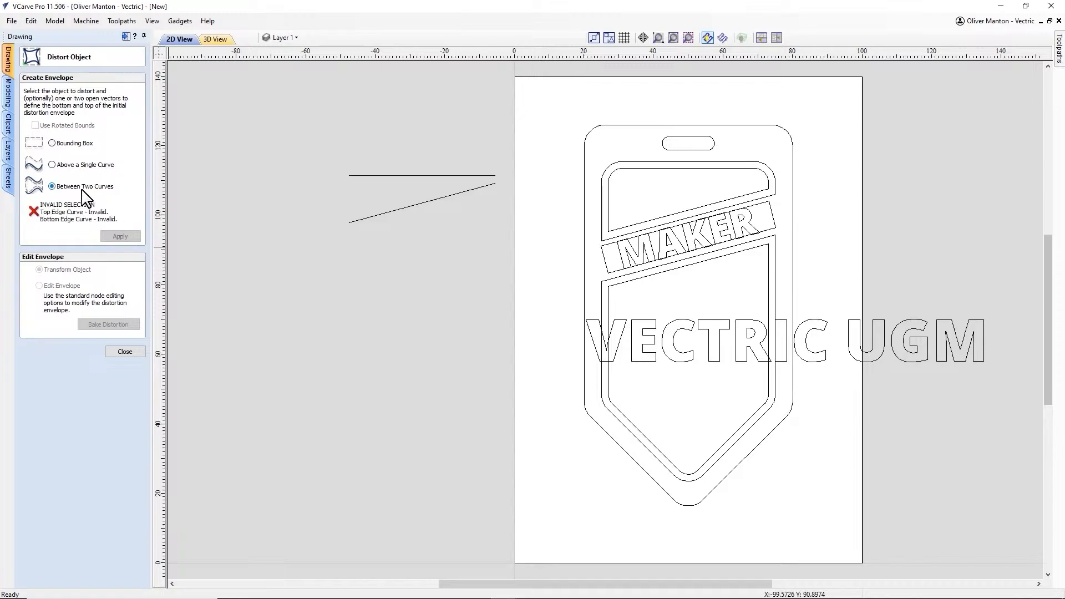
{"action": "left_click", "coordinate": [623, 351]}
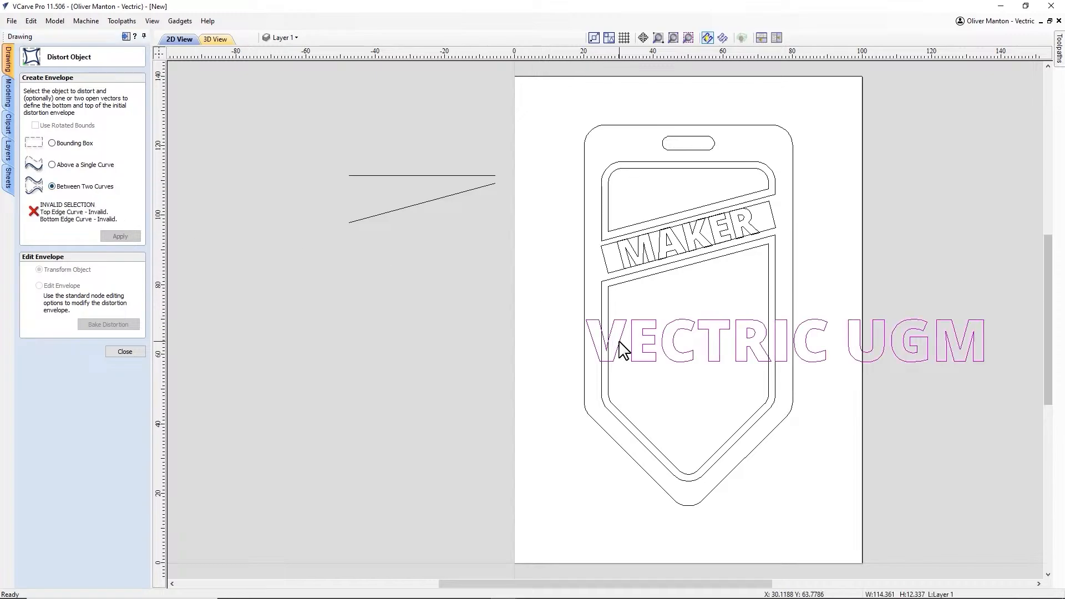
{"action": "left_click", "coordinate": [383, 213], "text": "shift"}
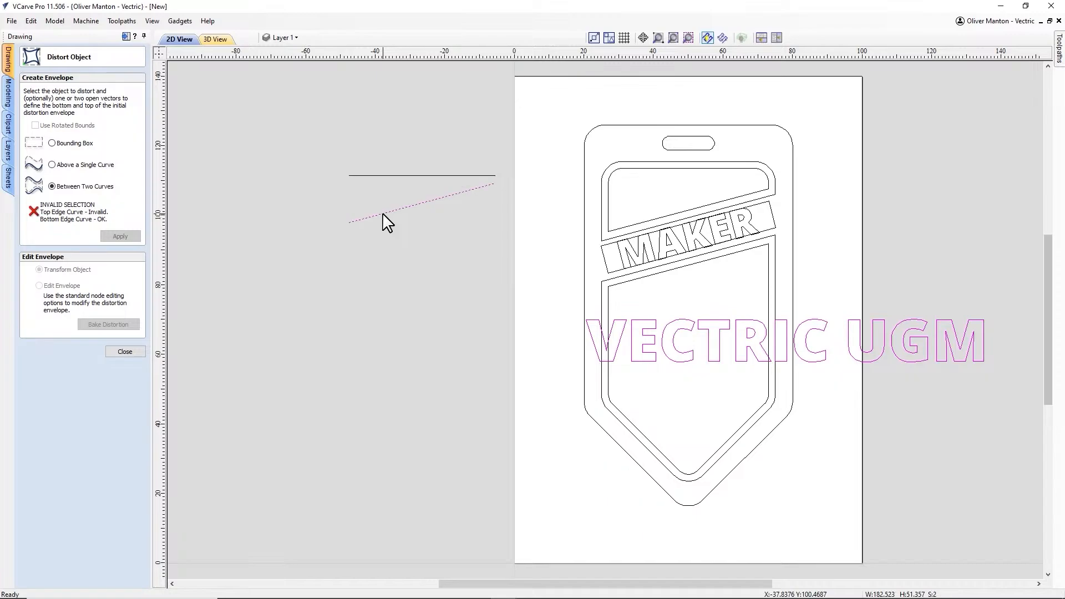
{"action": "left_click", "coordinate": [381, 175], "text": "shift"}
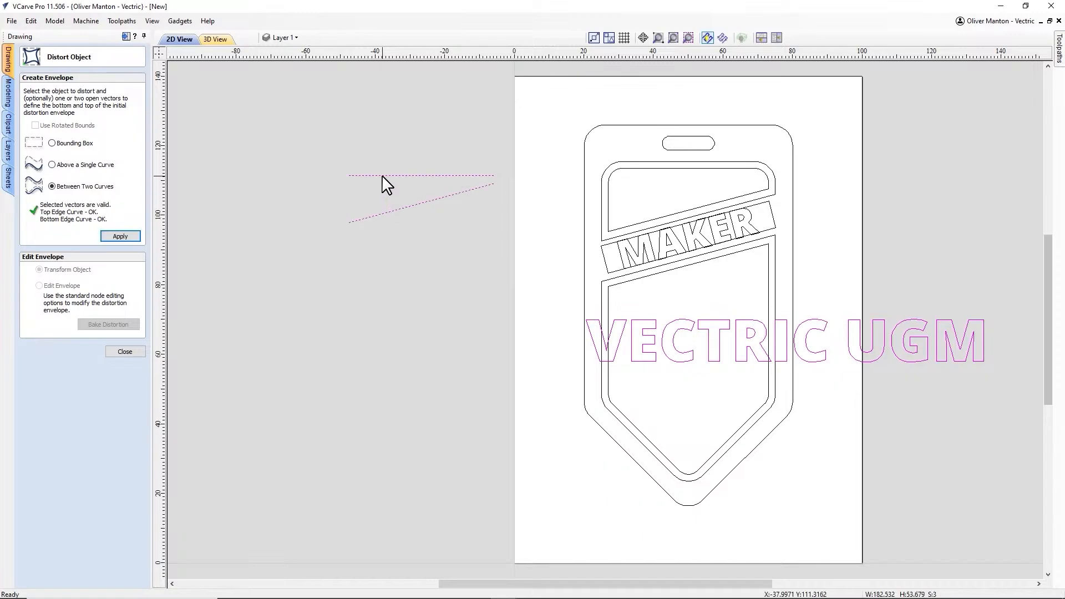
{"action": "left_click", "coordinate": [137, 236]}
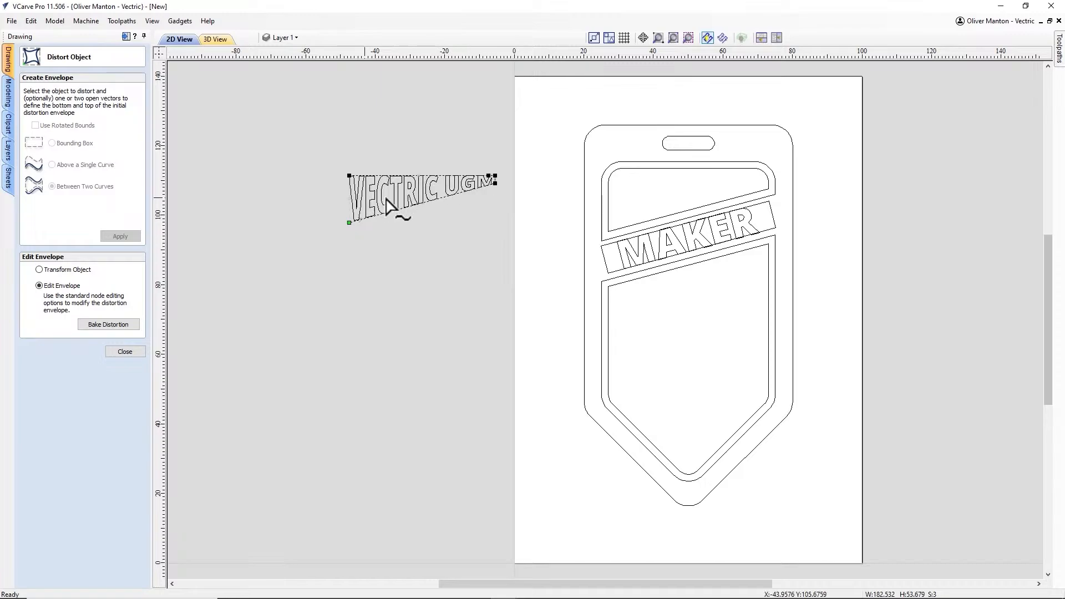
{"action": "left_click", "coordinate": [136, 352]}
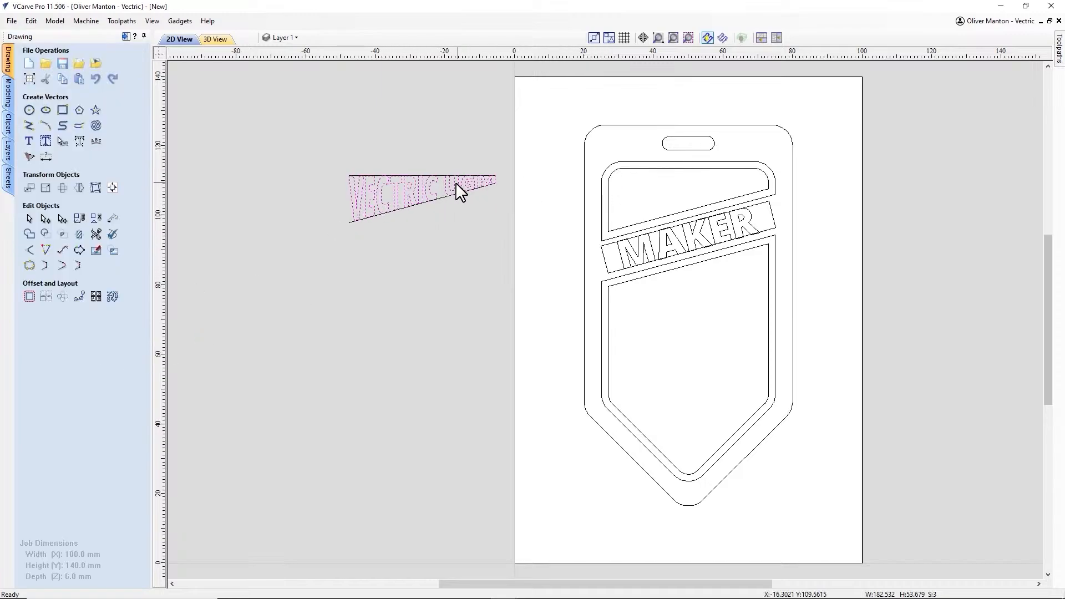
Step: Centre the distorted VECTRIC UGM text inside the inner outline of the tag's upper panel
{"action": "left_click", "coordinate": [617, 175], "text": "shift"}
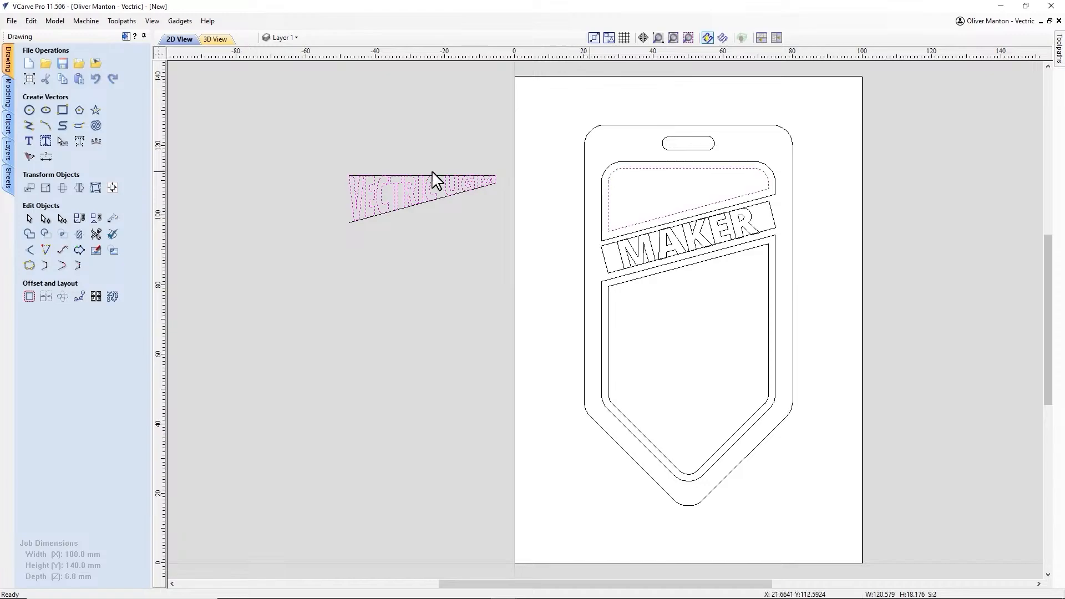
{"action": "left_click", "coordinate": [112, 187]}
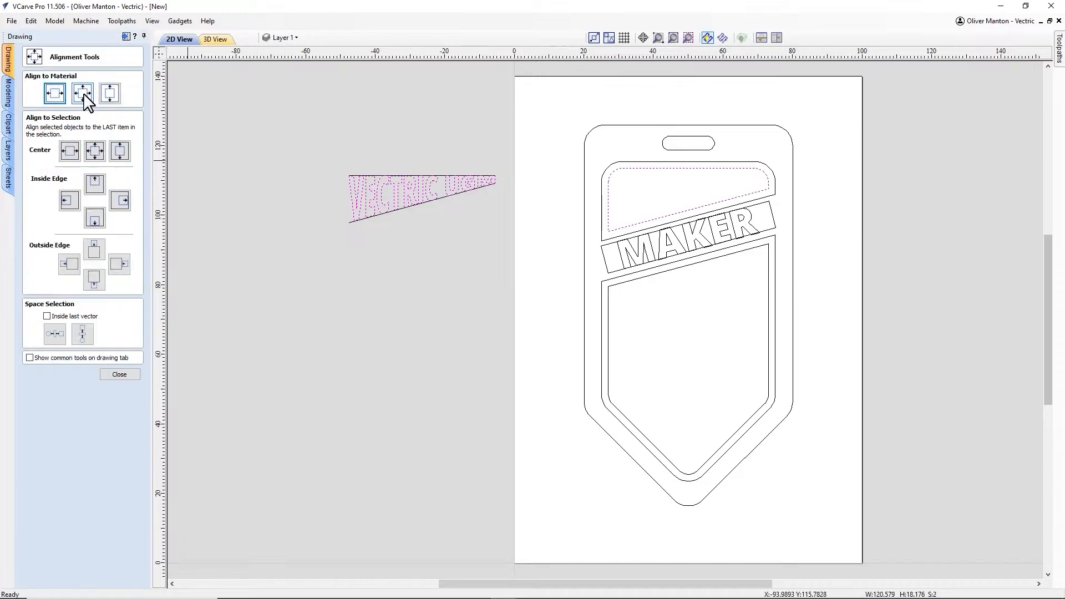
{"action": "left_click", "coordinate": [94, 151]}
Step: Delete the leftover horizontal and slanted guide lines beside the tag and finish aligning
{"action": "left_click", "coordinate": [340, 334]}
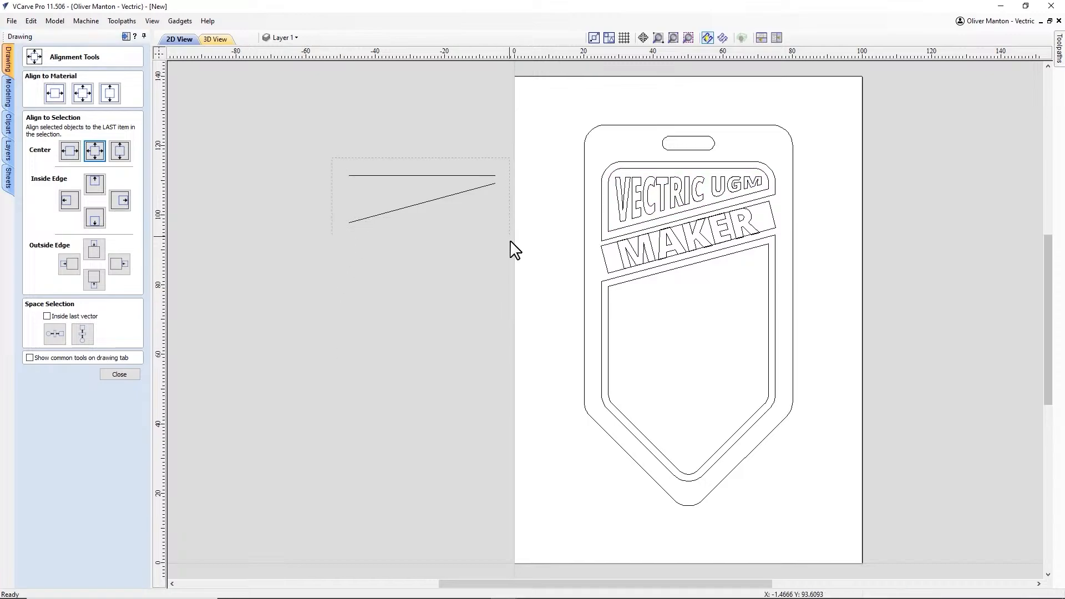
{"action": "left_click_drag", "start_coordinate": [509, 237], "coordinate": [511, 242]}
{"action": "key", "text": "Delete"}
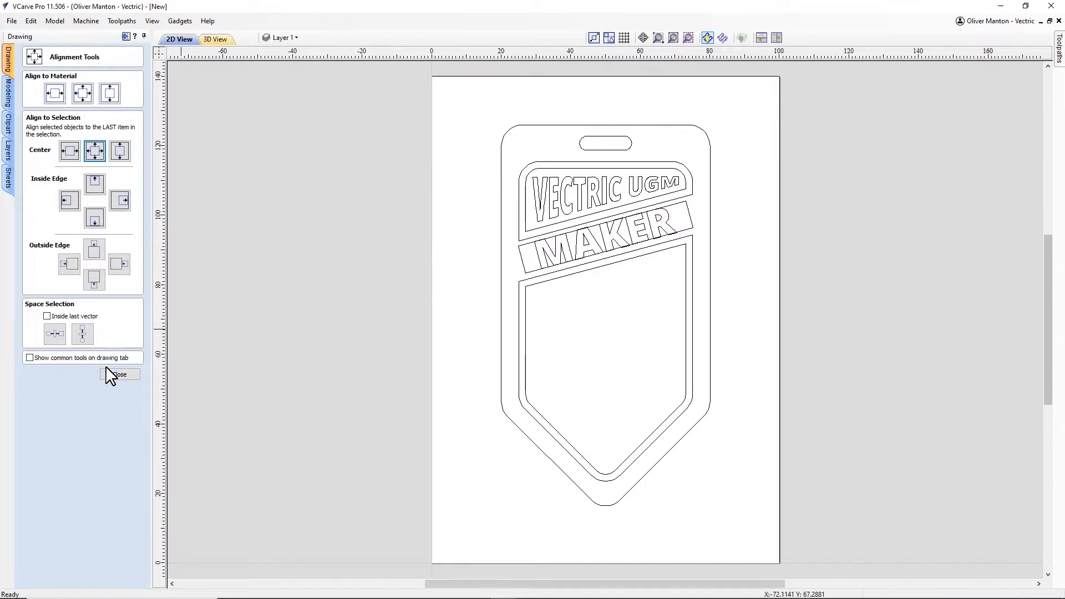
{"action": "left_click", "coordinate": [119, 374]}
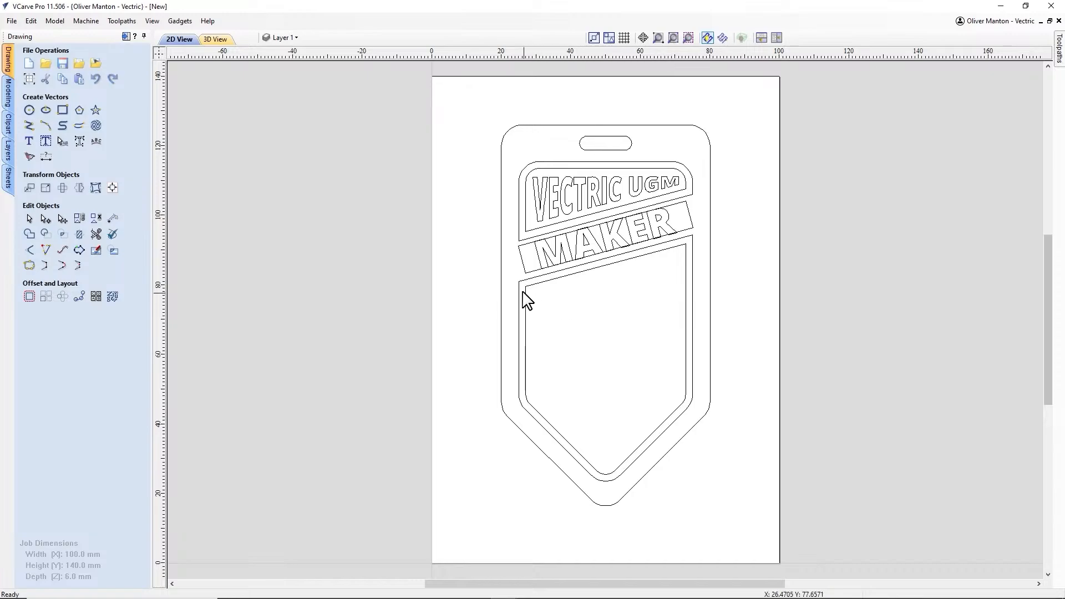
Step: Draw a square-cornered rectangle about 46 x 11.9 mm across the lower panel's inner outline, starting at its upper-left corner
{"action": "left_click", "coordinate": [63, 110]}
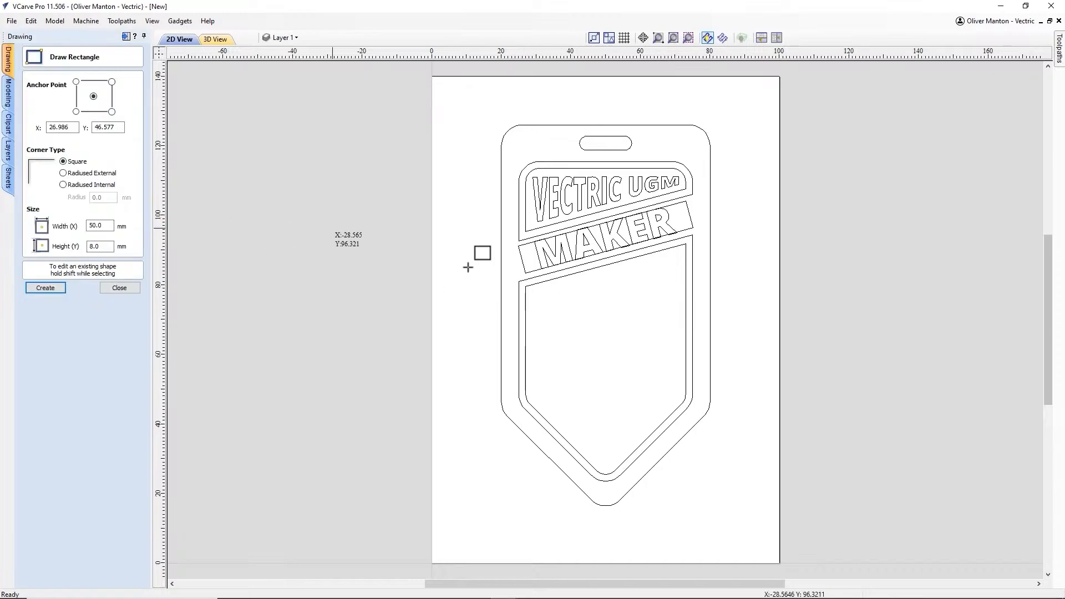
{"action": "left_click_drag", "start_coordinate": [526, 287], "coordinate": [686, 329]}
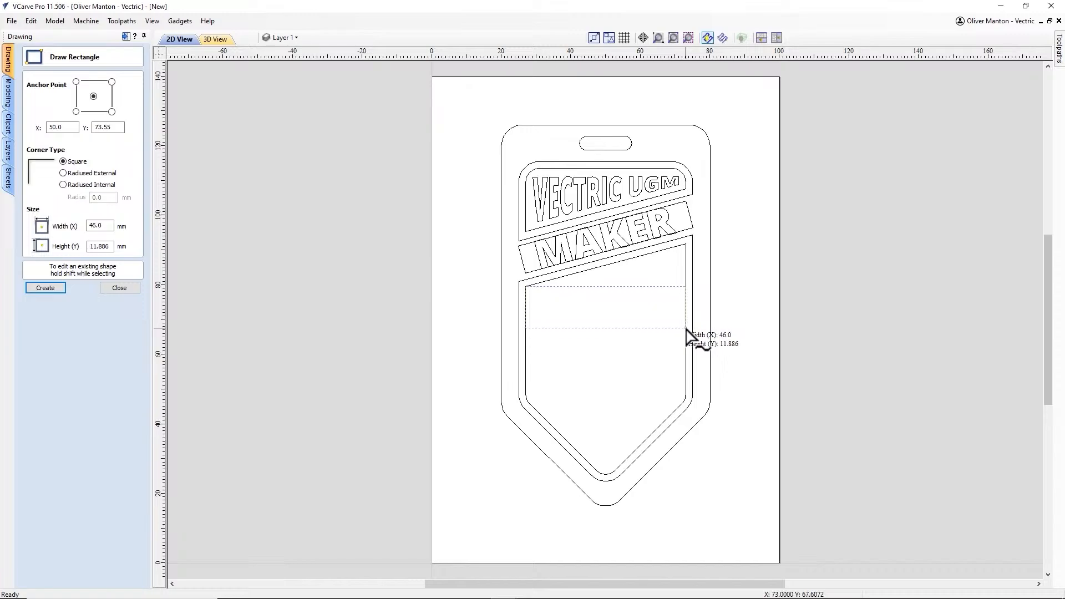
{"action": "left_click", "coordinate": [118, 288]}
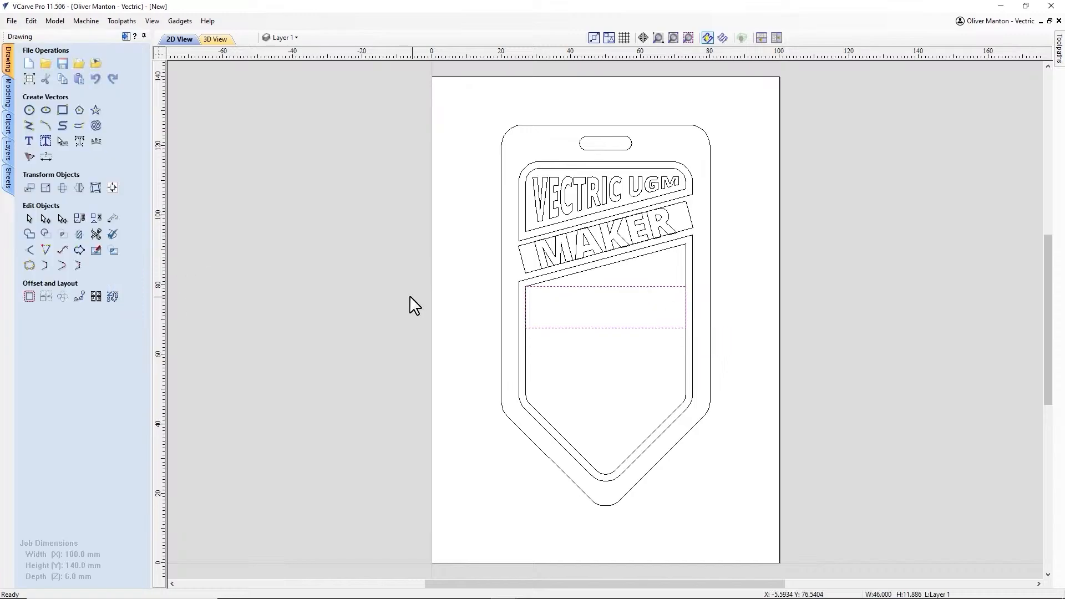
Step: Fit the maker's first name into the rectangle as centre-aligned auto layout text in Open Sans ExtraBold
{"action": "left_click", "coordinate": [46, 142]}
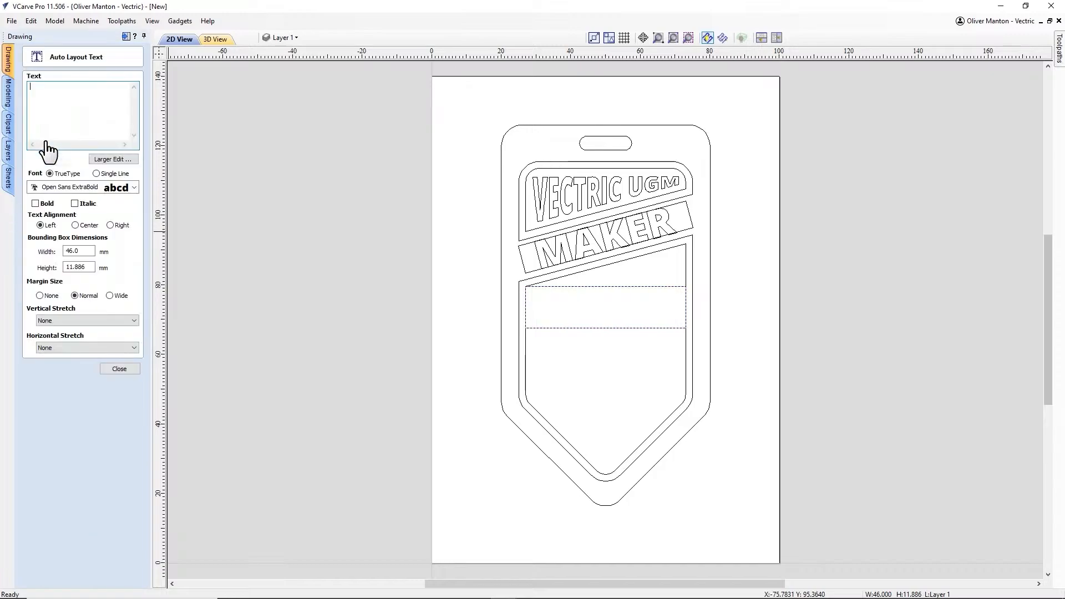
{"action": "type", "text": "OLLY"}
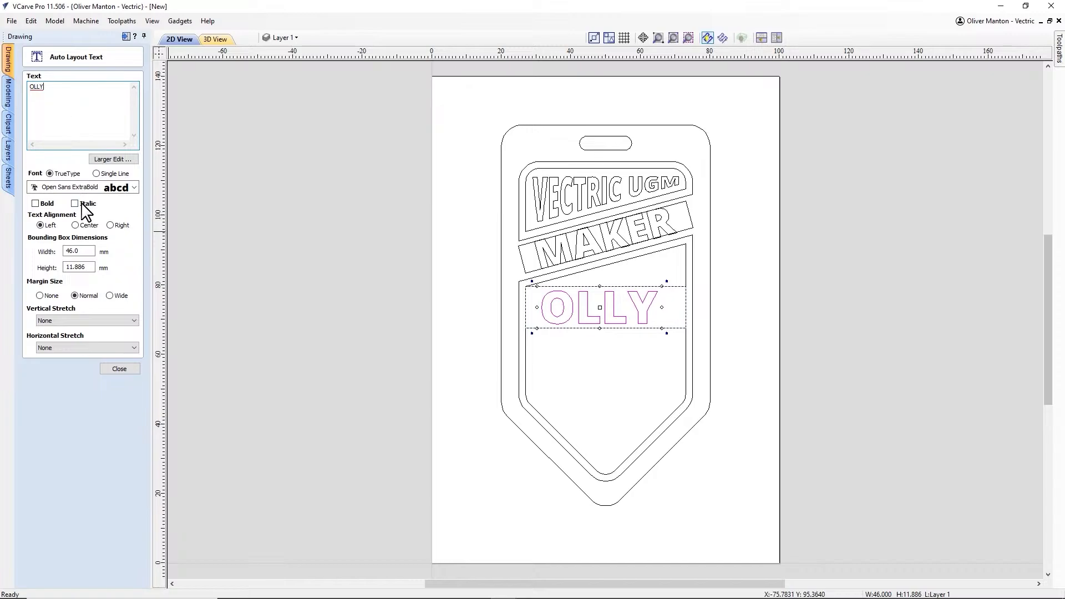
{"action": "left_click", "coordinate": [76, 225]}
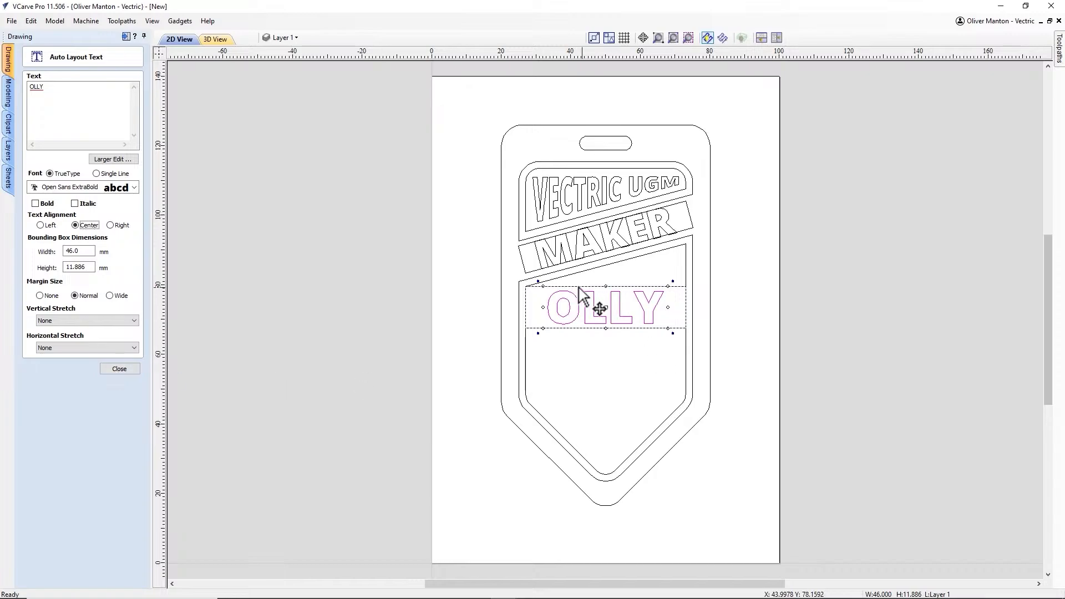
Step: Try a longer first name in capitals in the auto layout text to test how it fits the rectangle
{"action": "left_click_drag", "start_coordinate": [71, 88], "coordinate": [28, 87]}
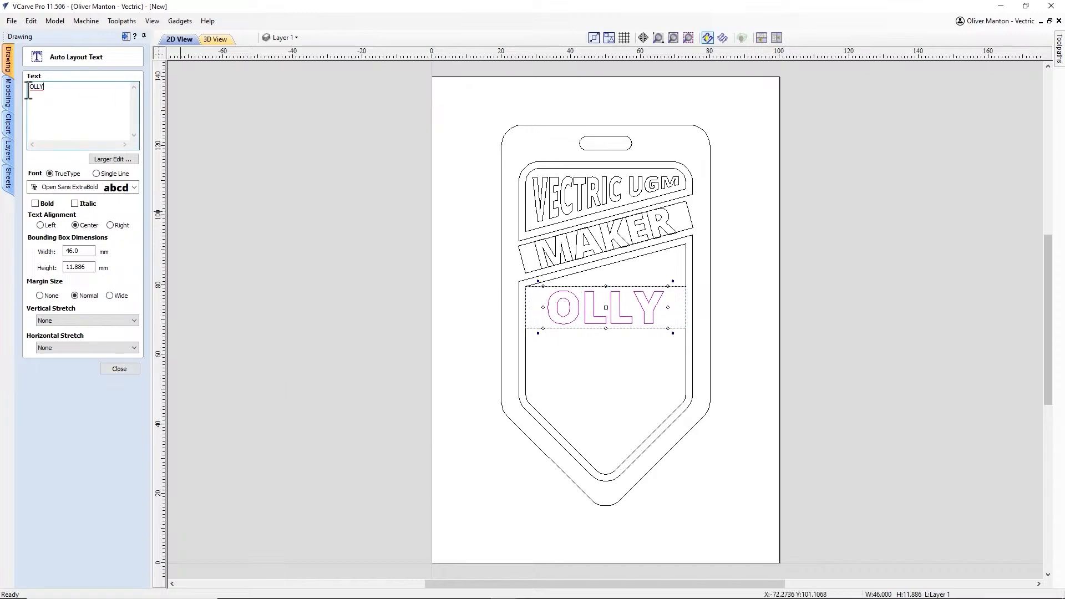
{"action": "type", "text": "cha"}
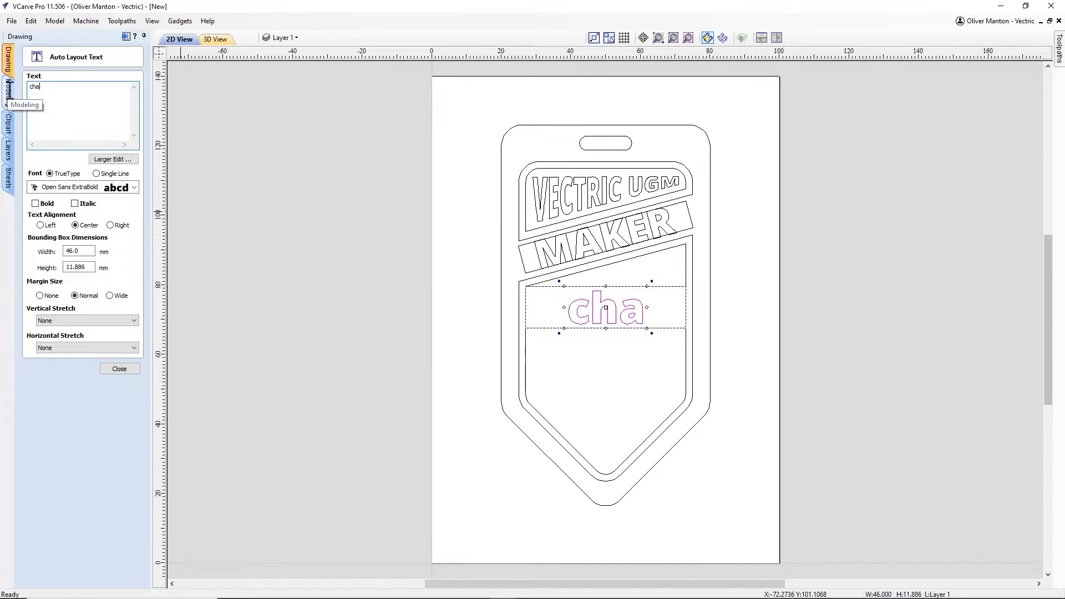
{"action": "key", "text": "BackSpace"}
{"action": "key", "text": "BackSpace"}
{"action": "key", "text": "BackSpace"}
{"action": "type", "text": "CHAR"}
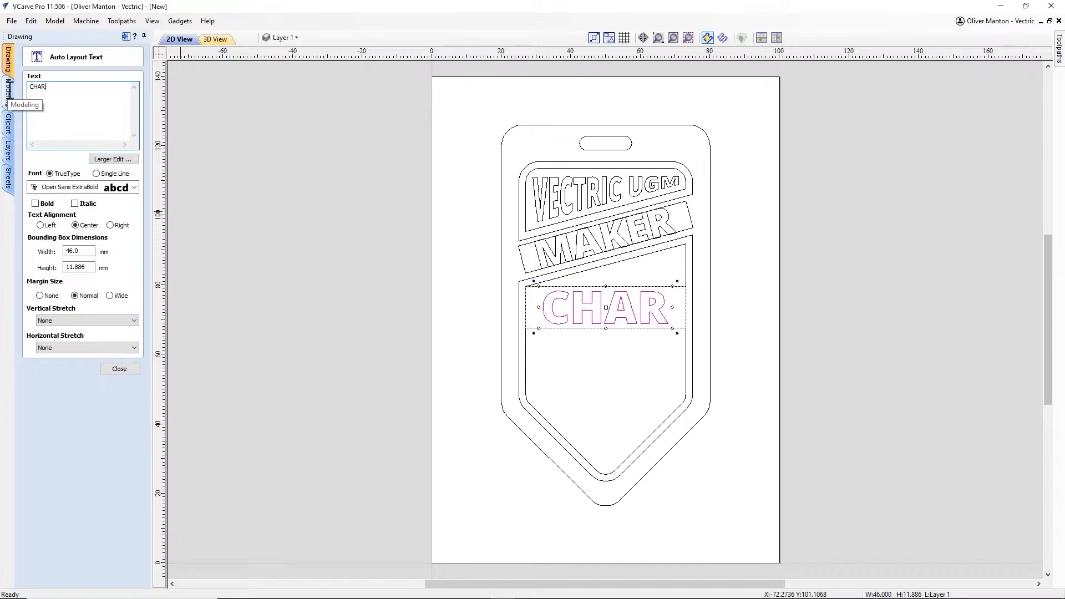
{"action": "type", "text": "LOTTE"}
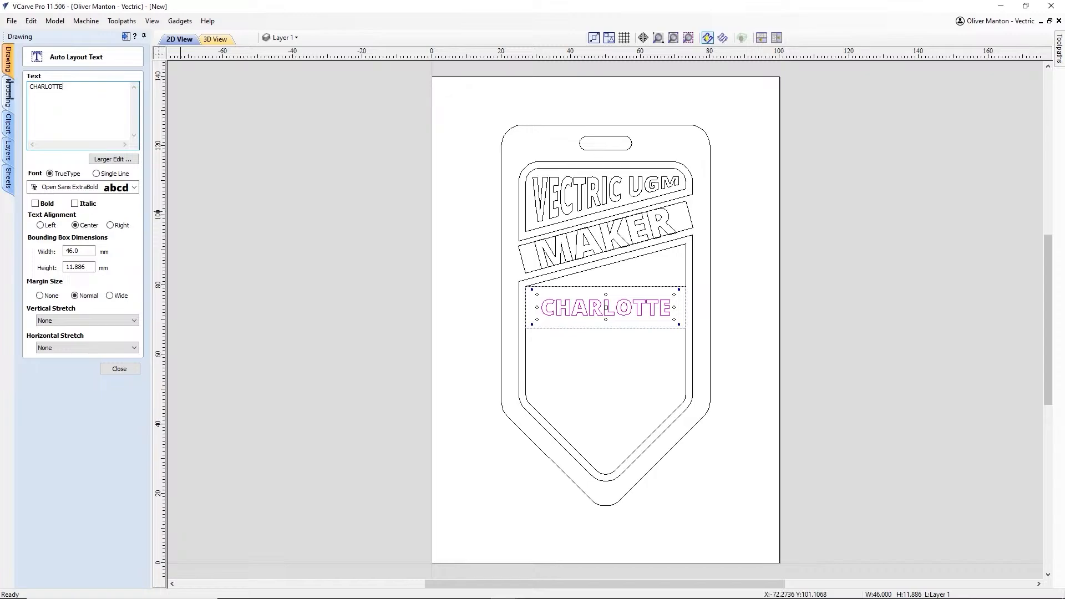
Step: Replace the longer test name with the original short first name in capitals and finish the auto layout text
{"action": "key", "text": "BackSpace"}
{"action": "key", "text": "BackSpace"}
{"action": "key", "text": "BackSpace"}
{"action": "key", "text": "BackSpace"}
{"action": "key", "text": "BackSpace"}
{"action": "key", "text": "BackSpace"}
{"action": "key", "text": "BackSpace"}
{"action": "key", "text": "BackSpace"}
{"action": "key", "text": "BackSpace"}
{"action": "type", "text": "o"}
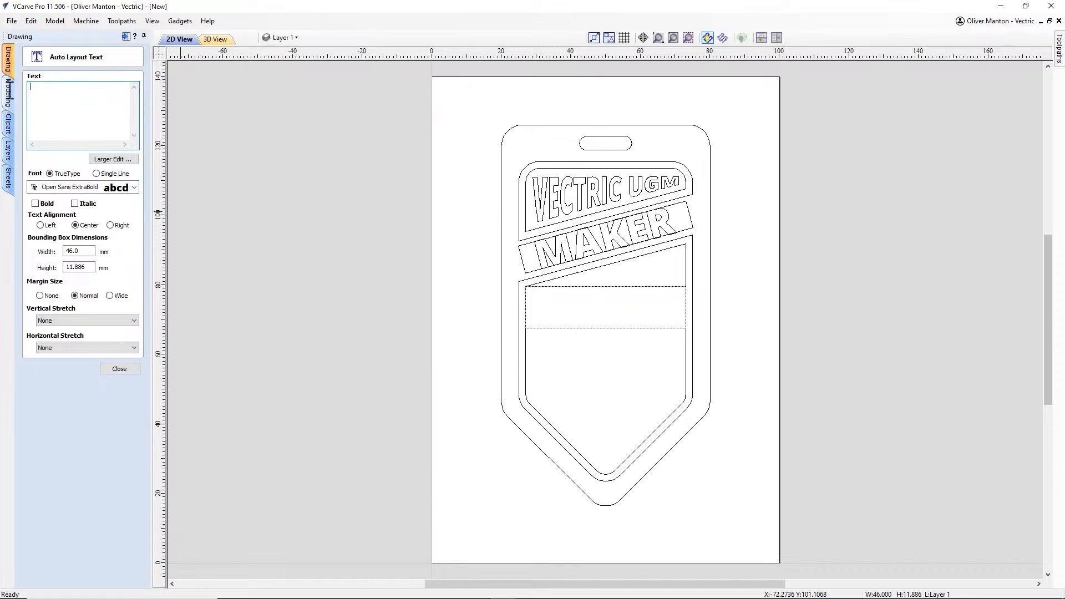
{"action": "key", "text": "BackSpace"}
{"action": "type", "text": "OLLY"}
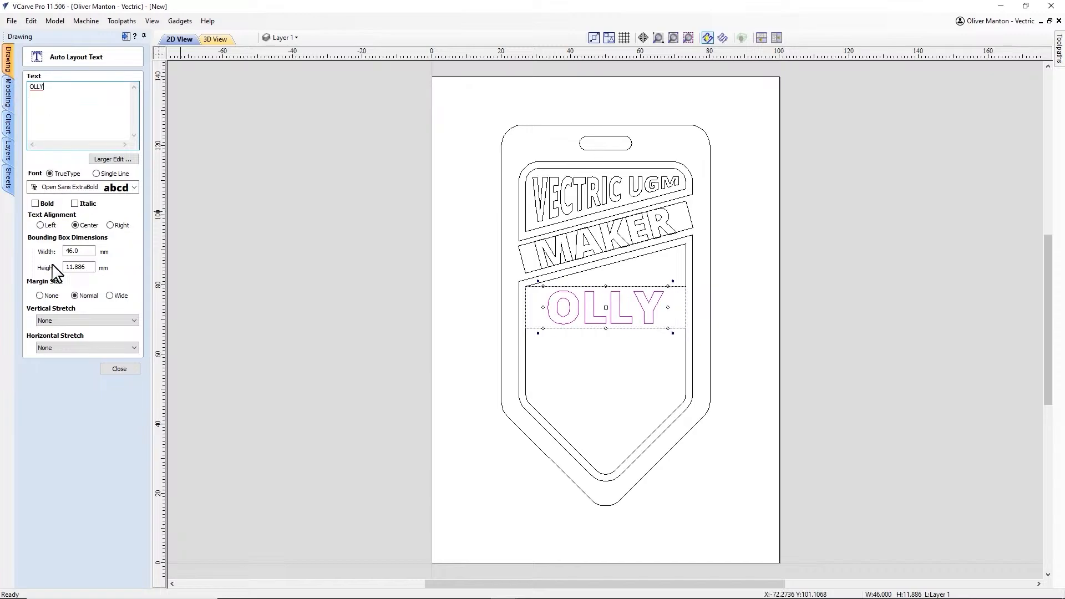
{"action": "left_click", "coordinate": [118, 369]}
{"action": "left_click", "coordinate": [776, 339]}
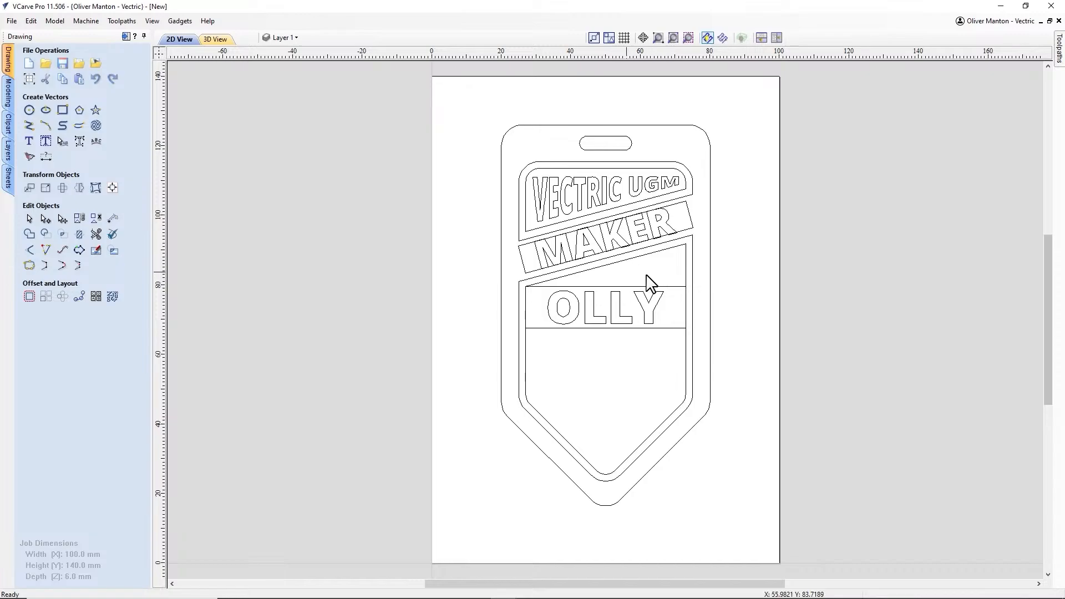
Step: Create the text 2023 in Open Sans ExtraBold with a 12 mm text height
{"action": "left_click", "coordinate": [29, 141]}
{"action": "type", "text": "2023"}
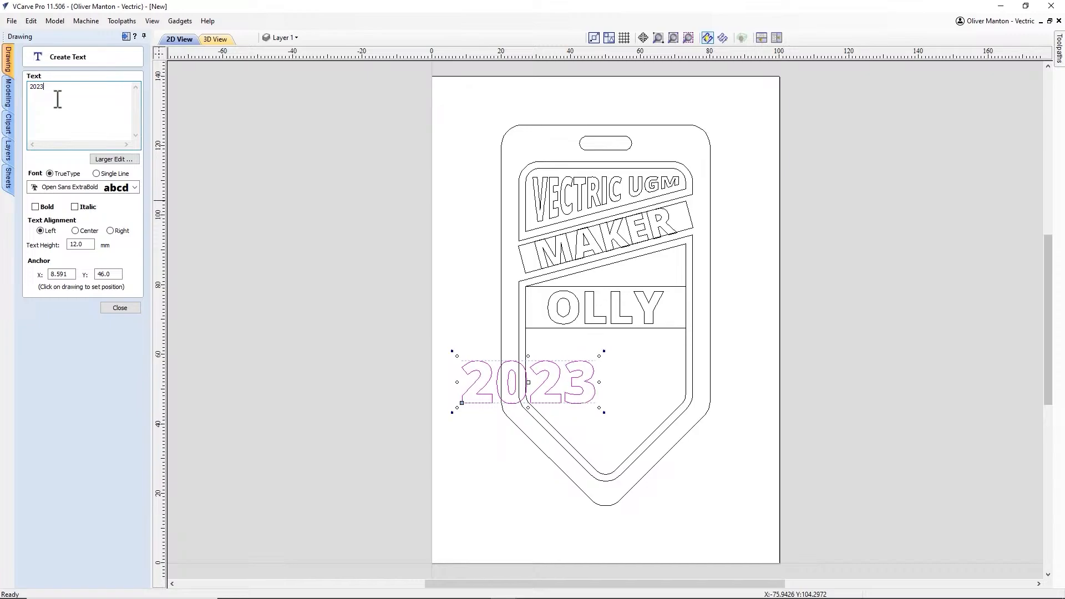
{"action": "left_click", "coordinate": [118, 308]}
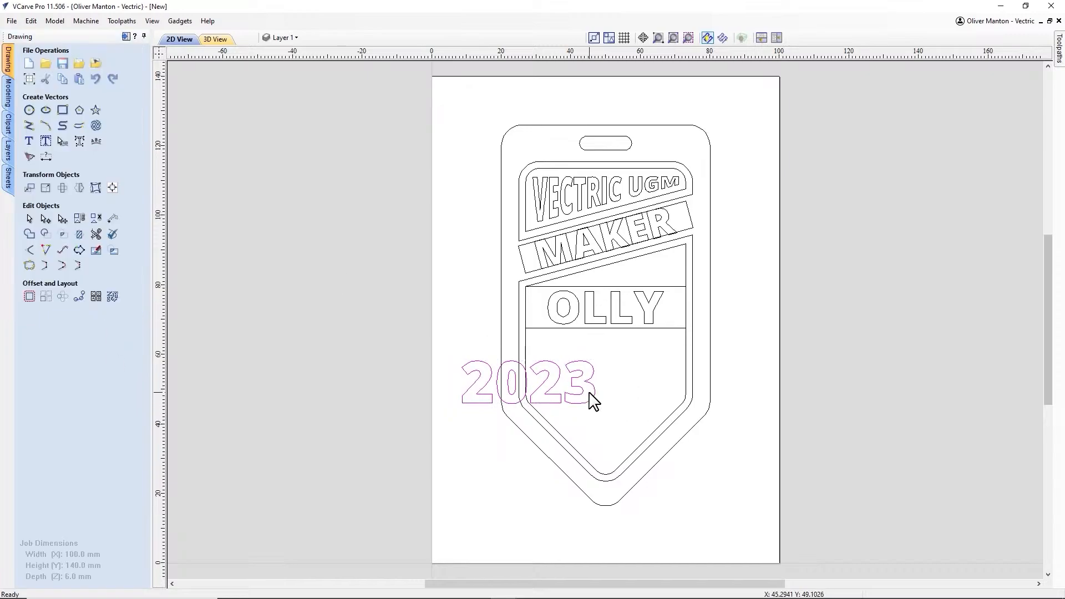
Step: Move the 2023 text above the name rectangle and scale it down to about 17.1 x 5.5 mm
{"action": "left_click", "coordinate": [547, 397]}
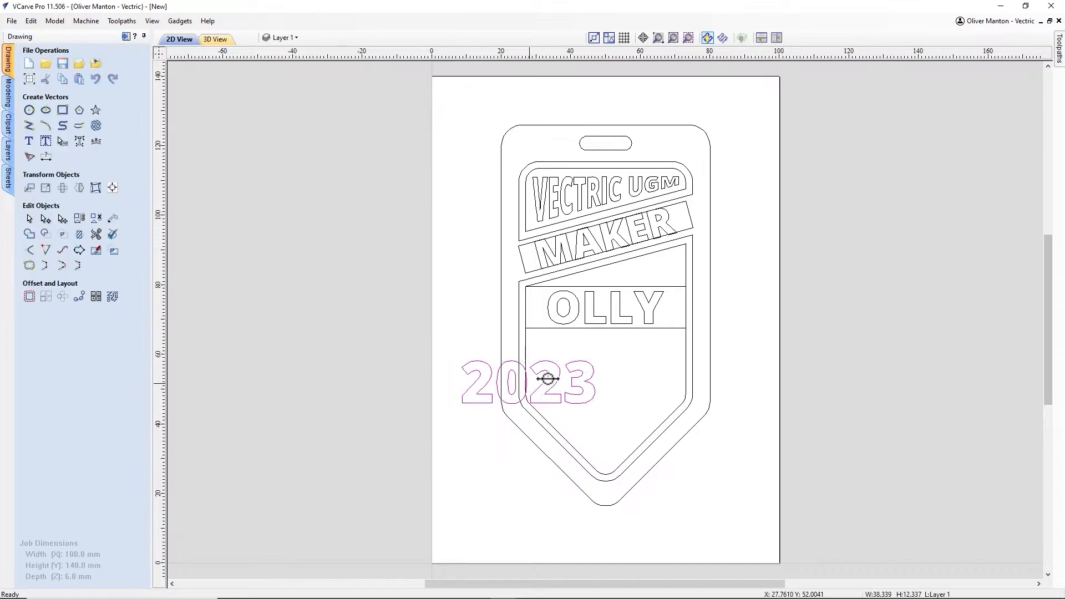
{"action": "left_click_drag", "start_coordinate": [552, 397], "coordinate": [642, 269]}
{"action": "scroll", "coordinate": [643, 269], "scroll_direction": "up", "scroll_amount": 4}
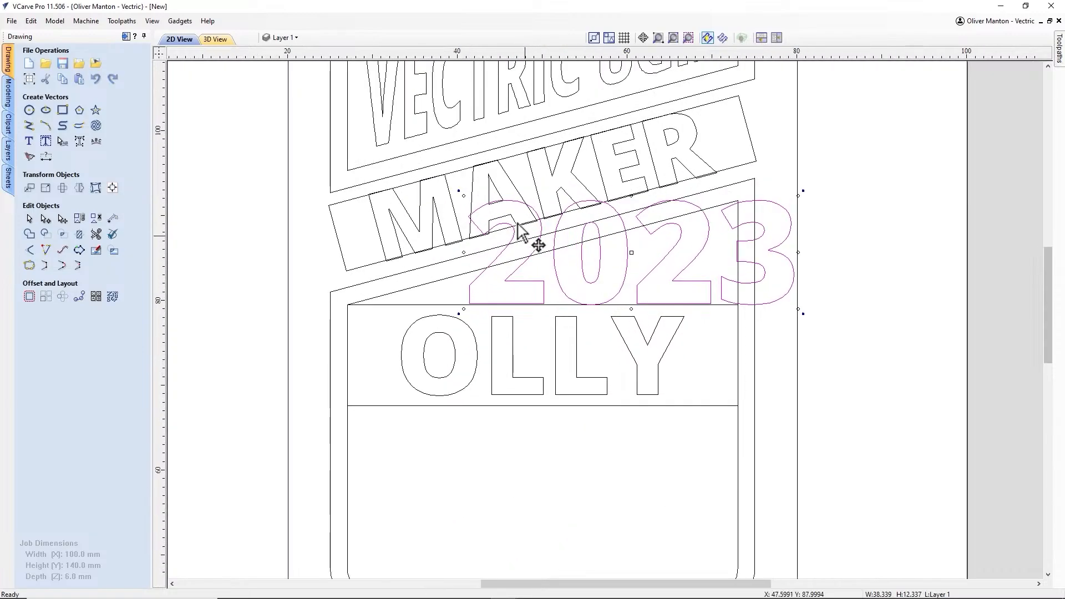
{"action": "left_click_drag", "start_coordinate": [463, 198], "coordinate": [653, 273]}
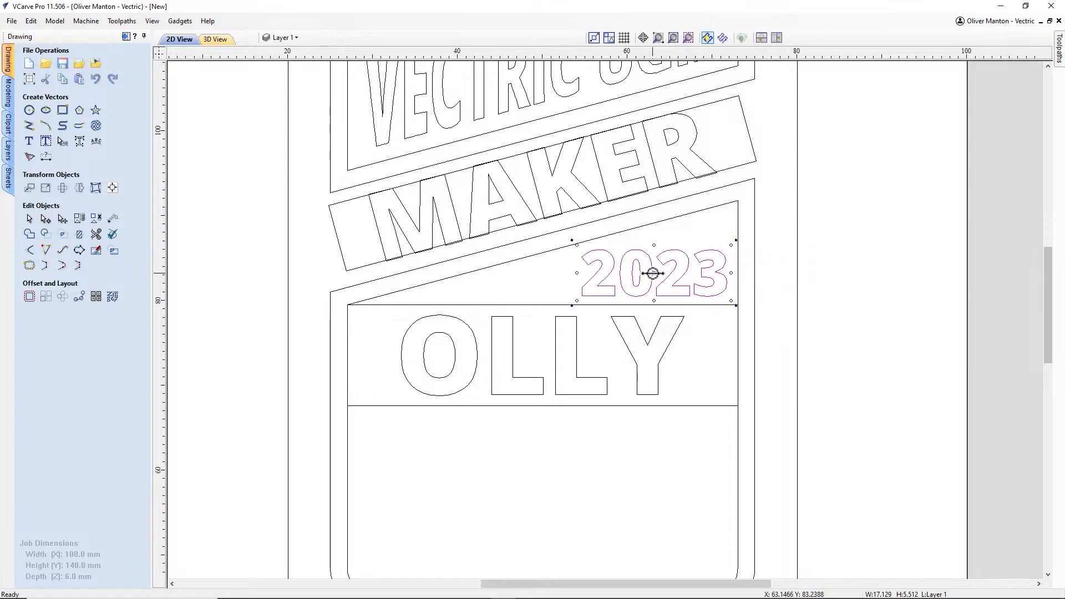
Step: Nudge the 2023 text slightly up and right within the slanted area above the name, fine-tuning its gap to the right edge
{"action": "key", "text": "Up"}
{"action": "key", "text": "Up"}
{"action": "key", "text": "Right"}
{"action": "key", "text": "Right"}
{"action": "key", "text": "Right"}
{"action": "key", "text": "Right"}
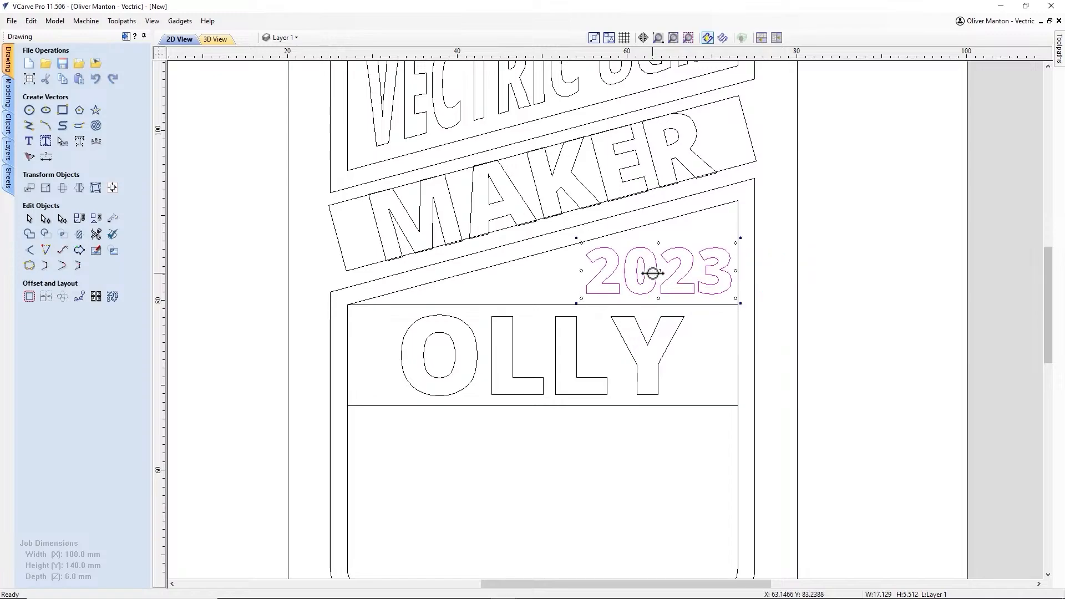
{"action": "left_click", "coordinate": [820, 288]}
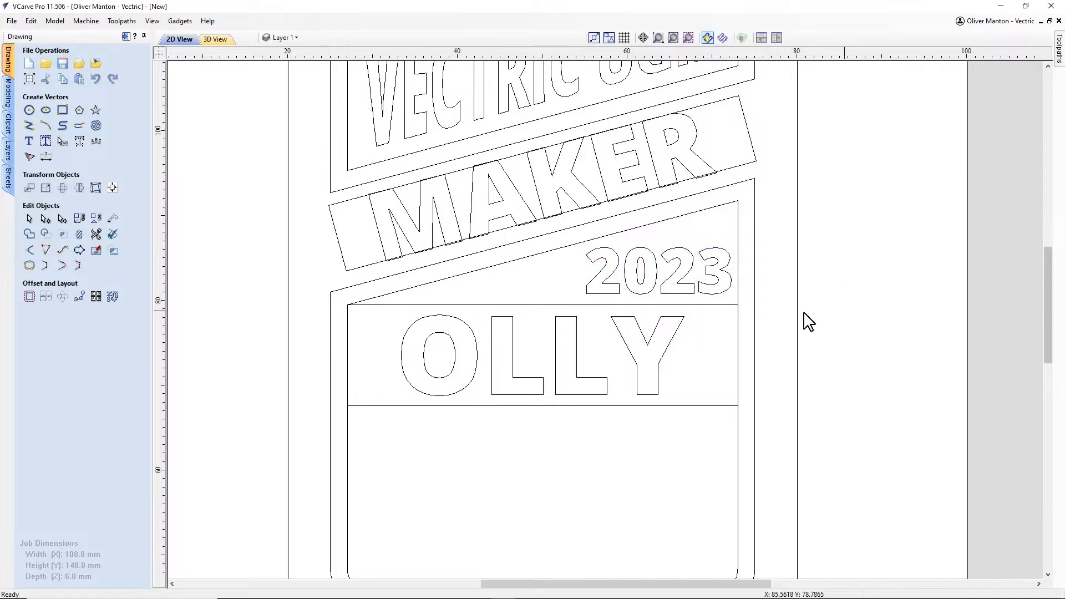
{"action": "left_click", "coordinate": [671, 294]}
{"action": "key", "text": "Left"}
{"action": "key", "text": "Left"}
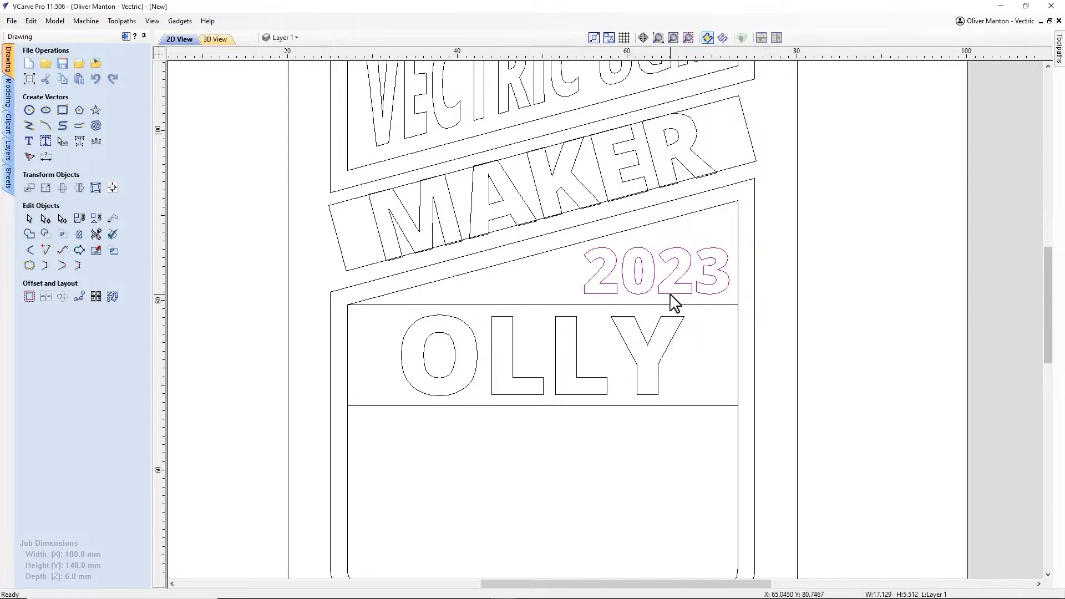
{"action": "left_click", "coordinate": [902, 315]}
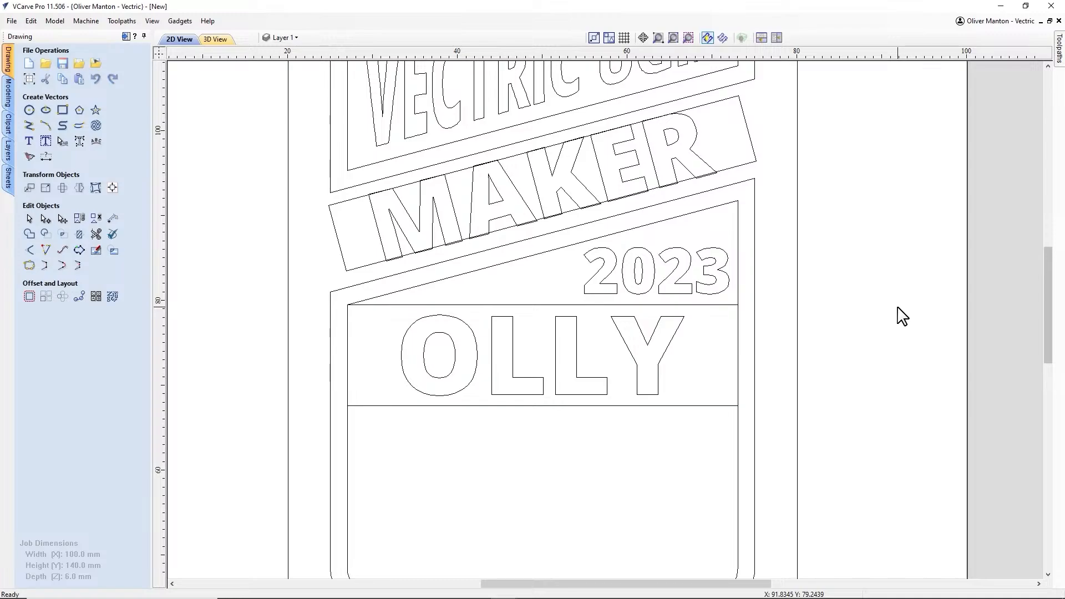
Step: Create a 12-sided polygon with a 14.5 mm radius centred at X 0, Y 0
{"action": "key", "text": "F6"}
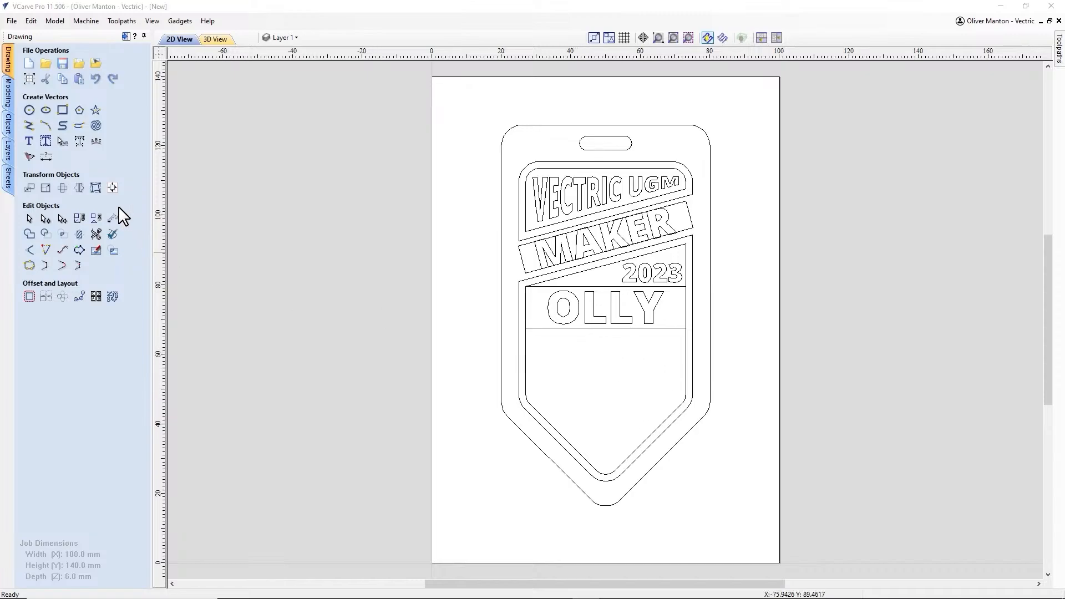
{"action": "left_click", "coordinate": [80, 111]}
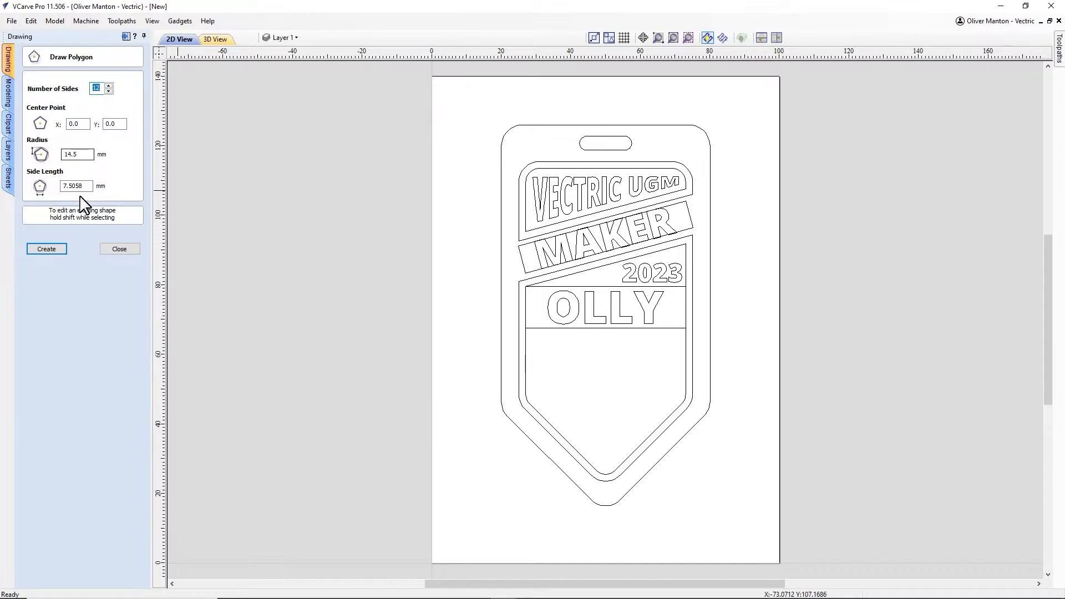
{"action": "left_click", "coordinate": [51, 251]}
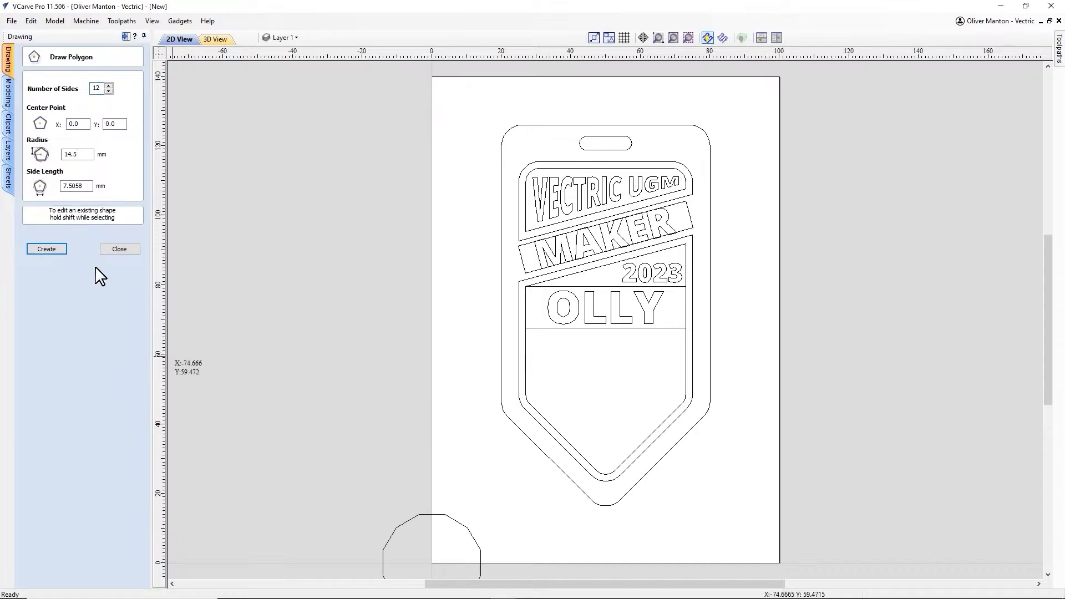
{"action": "left_click", "coordinate": [120, 249]}
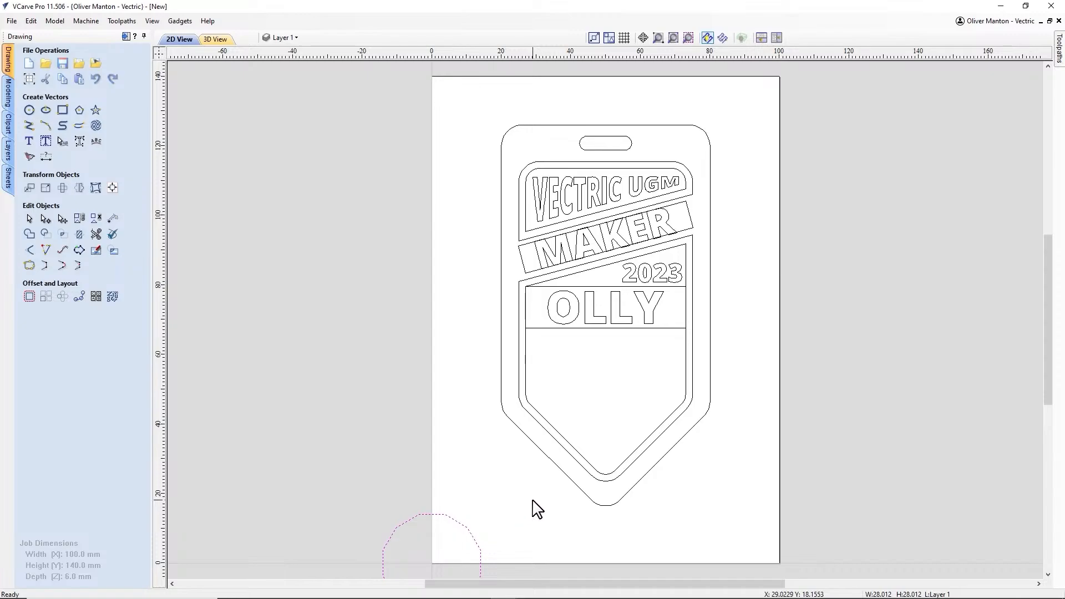
Step: Centre the polygon on the lower panel's inner outline both horizontally and vertically
{"action": "left_click", "coordinate": [543, 430], "text": "shift"}
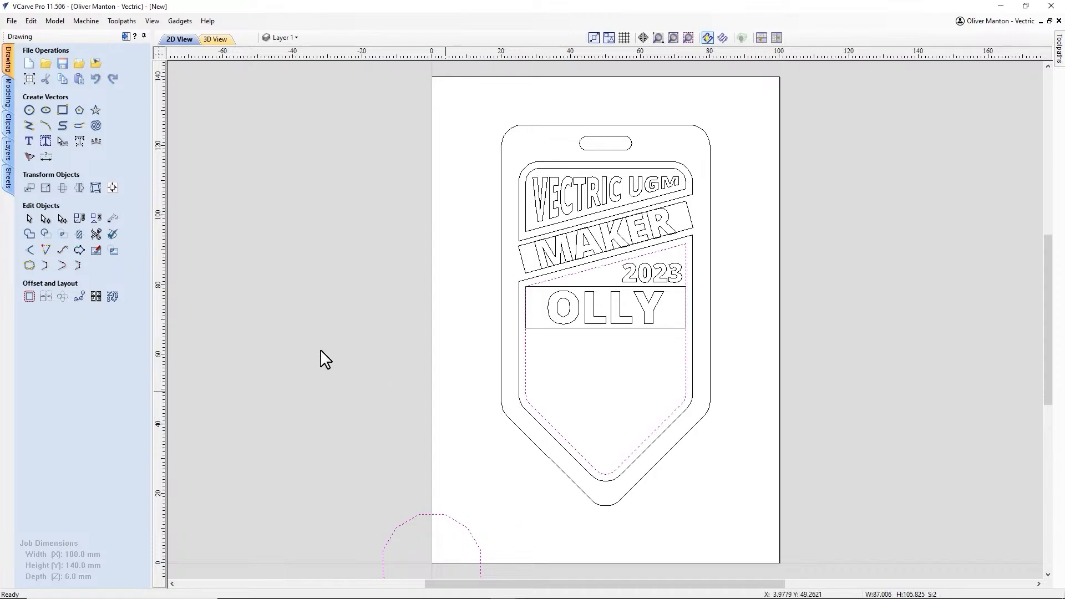
{"action": "left_click", "coordinate": [112, 188]}
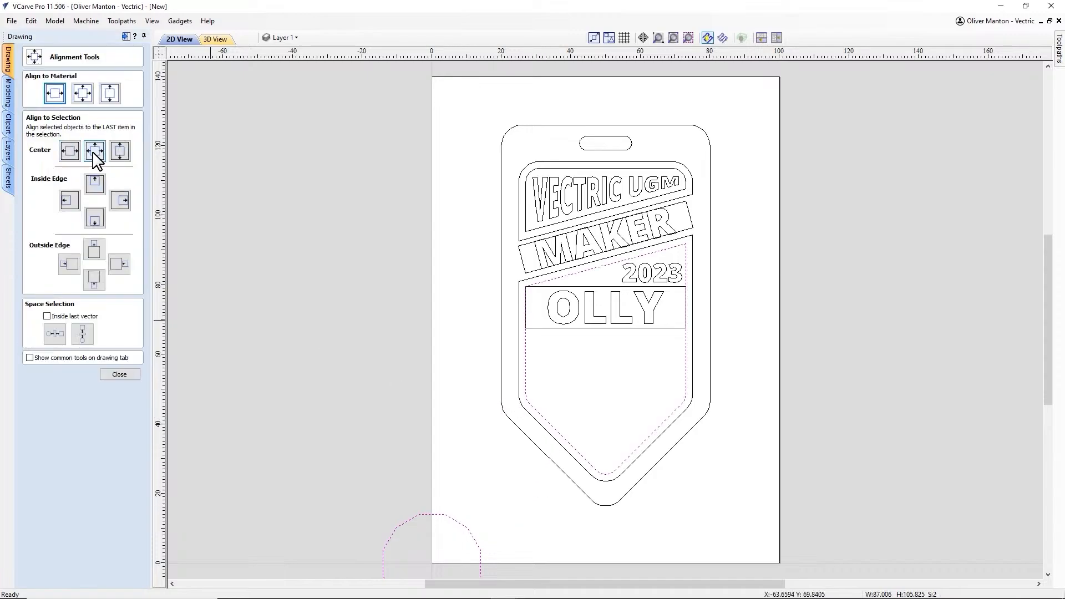
{"action": "left_click", "coordinate": [94, 152]}
{"action": "left_click", "coordinate": [119, 375]}
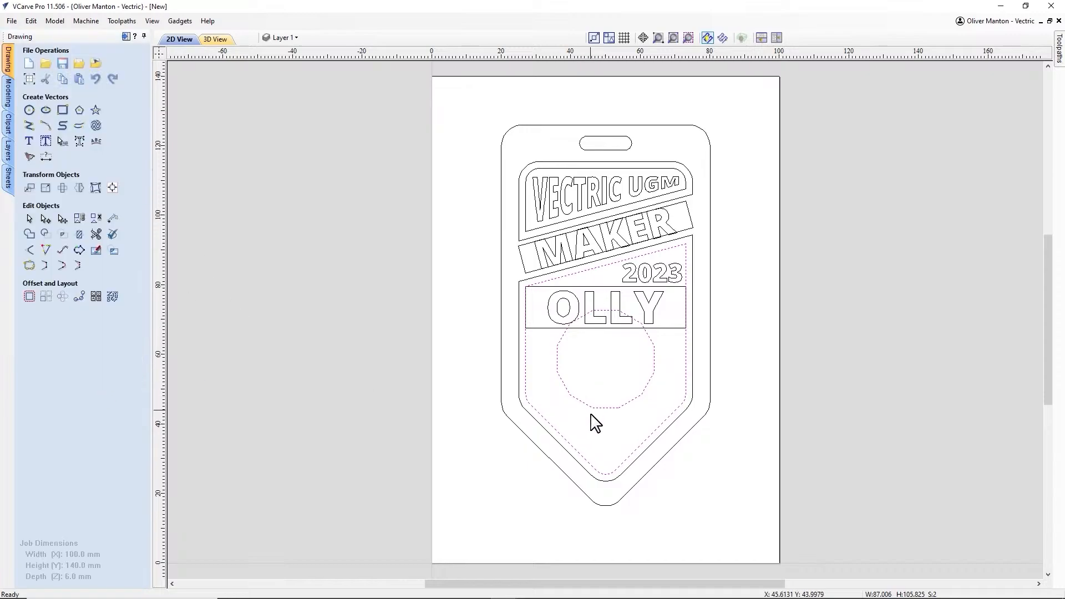
Step: Select only the polygon and nudge it down into the empty area below the name rectangle
{"action": "left_click", "coordinate": [600, 412]}
{"action": "left_click", "coordinate": [600, 409]}
{"action": "key", "text": "Down"}
{"action": "key", "text": "Down"}
{"action": "key", "text": "Down"}
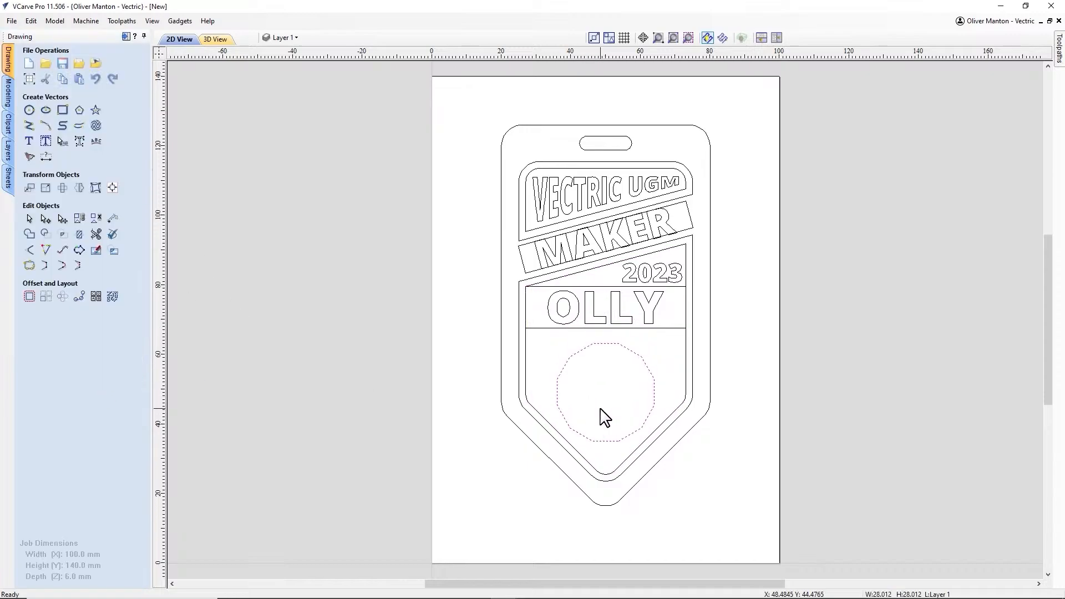
Step: Nudge the polygon up slightly and create two successive outward offsets of 1.0 mm around it, keeping the original
{"action": "key", "text": "Up"}
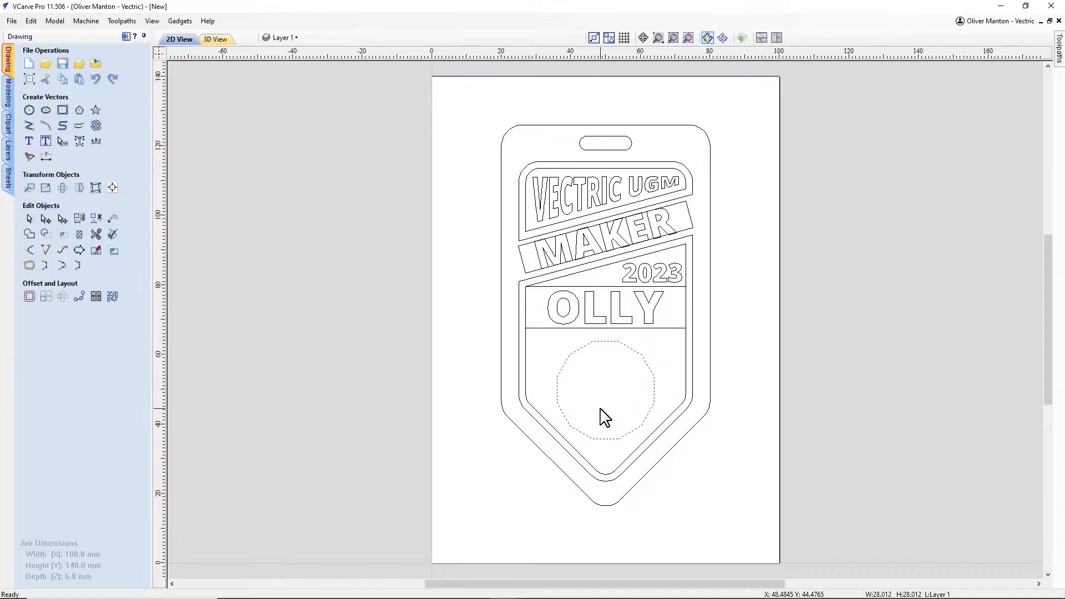
{"action": "left_click", "coordinate": [30, 296]}
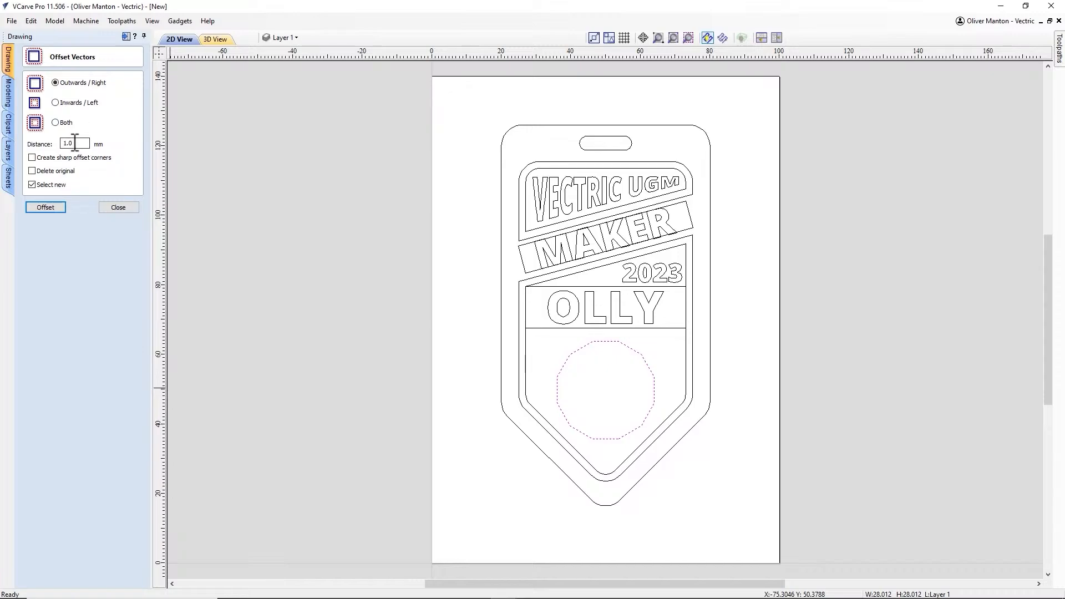
{"action": "left_click", "coordinate": [48, 209]}
{"action": "left_click", "coordinate": [49, 211]}
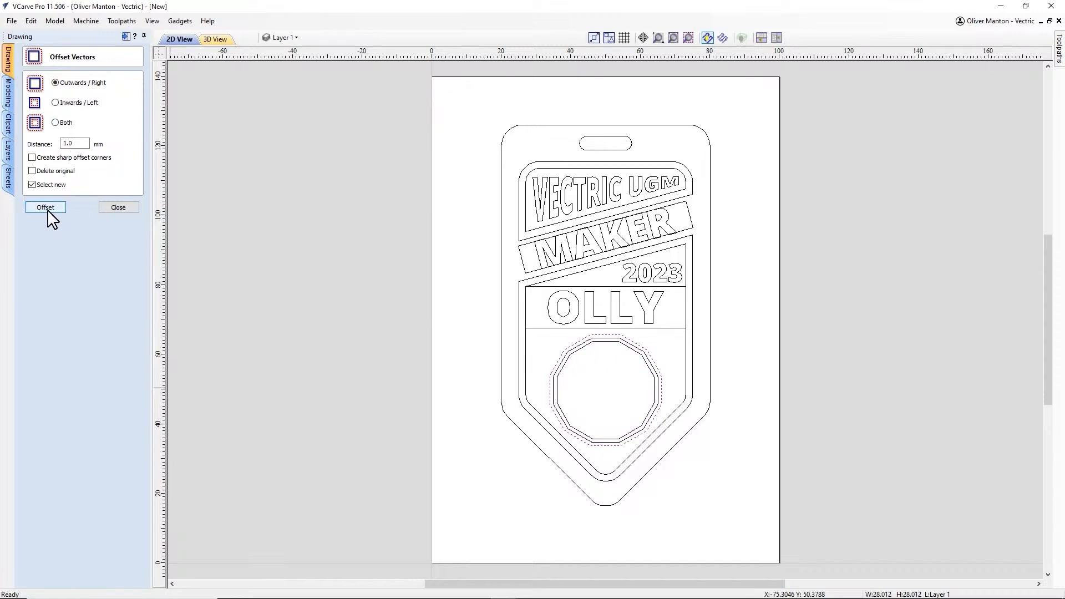
{"action": "left_click", "coordinate": [105, 210]}
{"action": "left_click", "coordinate": [684, 384]}
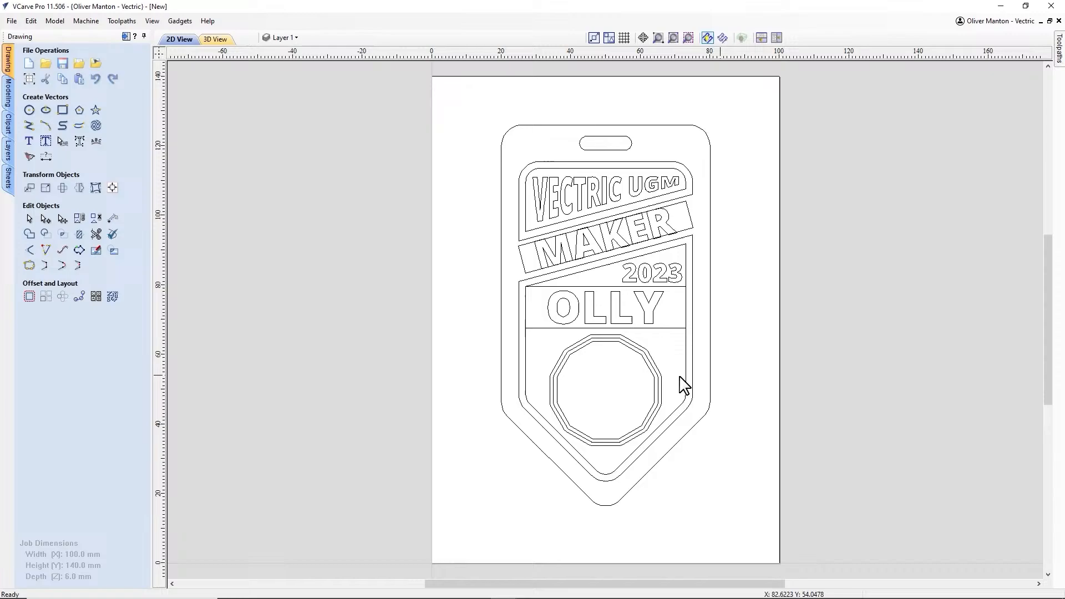
Step: Select all three concentric polygons and nudge them up slightly in the area below the name rectangle
{"action": "left_click", "coordinate": [620, 346]}
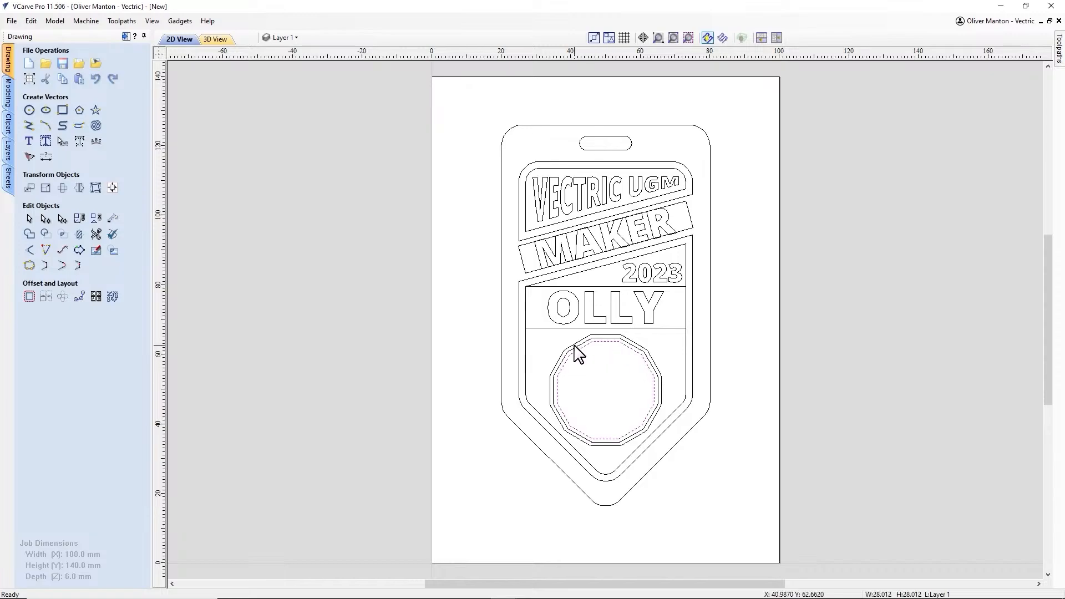
{"action": "left_click", "coordinate": [657, 439]}
{"action": "left_click_drag", "start_coordinate": [666, 409], "coordinate": [612, 373]}
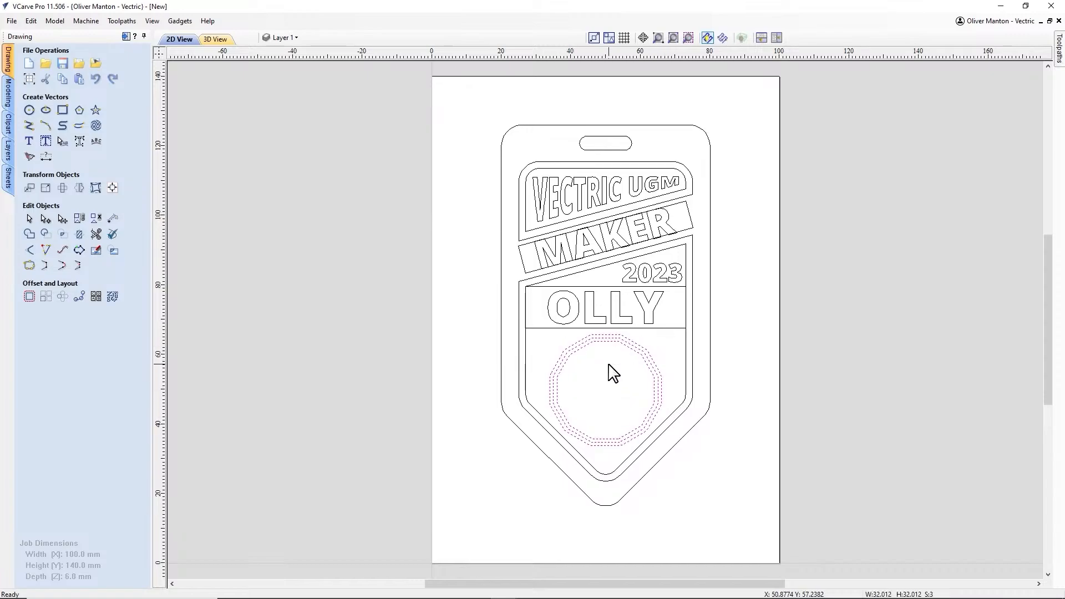
{"action": "key", "text": "Up"}
{"action": "scroll", "coordinate": [613, 373], "scroll_direction": "up", "scroll_amount": 2}
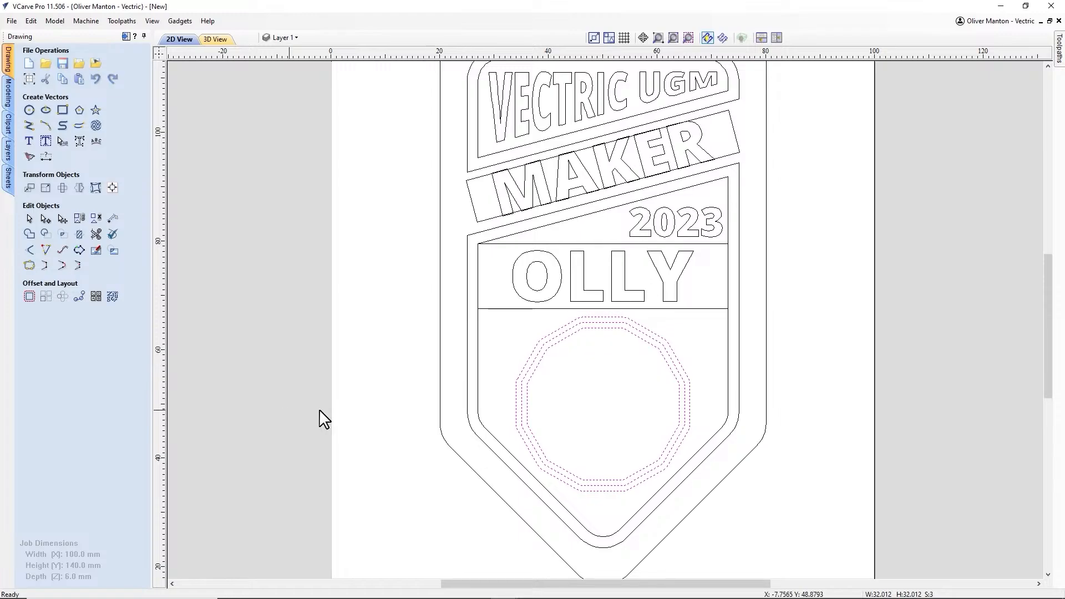
{"action": "left_click", "coordinate": [358, 400]}
{"action": "key", "text": "F6"}
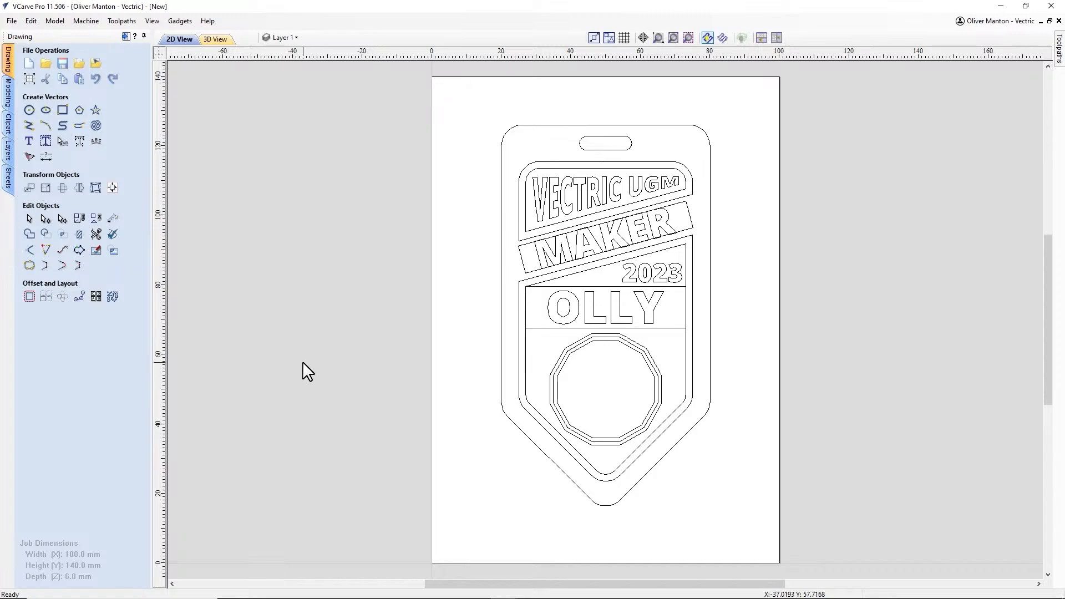
Step: Import the vector file V.dxf from the Documents folder into the drawing
{"action": "left_click", "coordinate": [12, 21]}
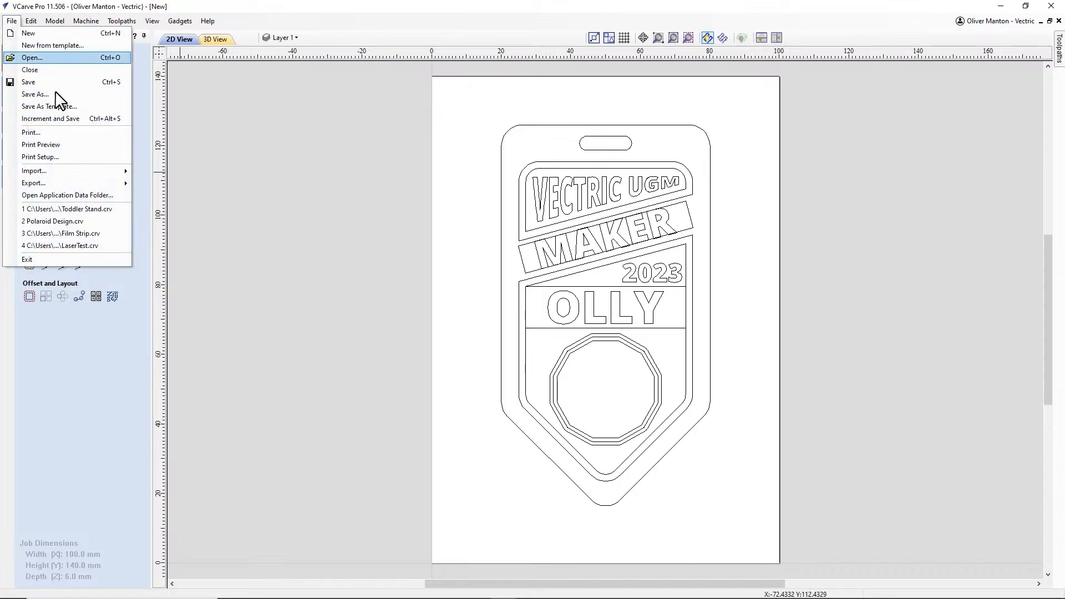
{"action": "mouse_move", "coordinate": [81, 172]}
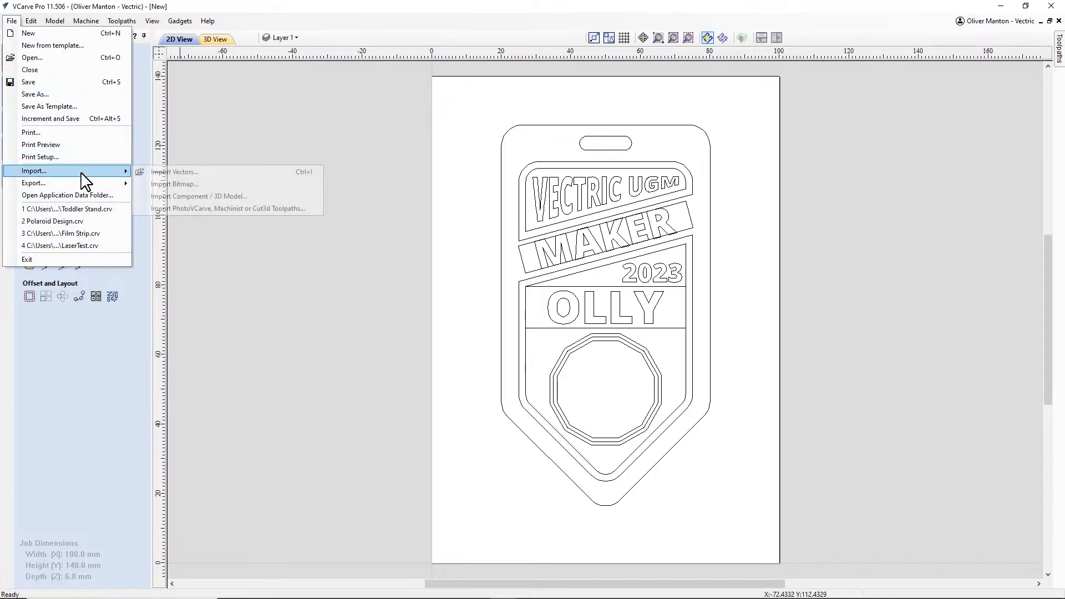
{"action": "left_click", "coordinate": [174, 170]}
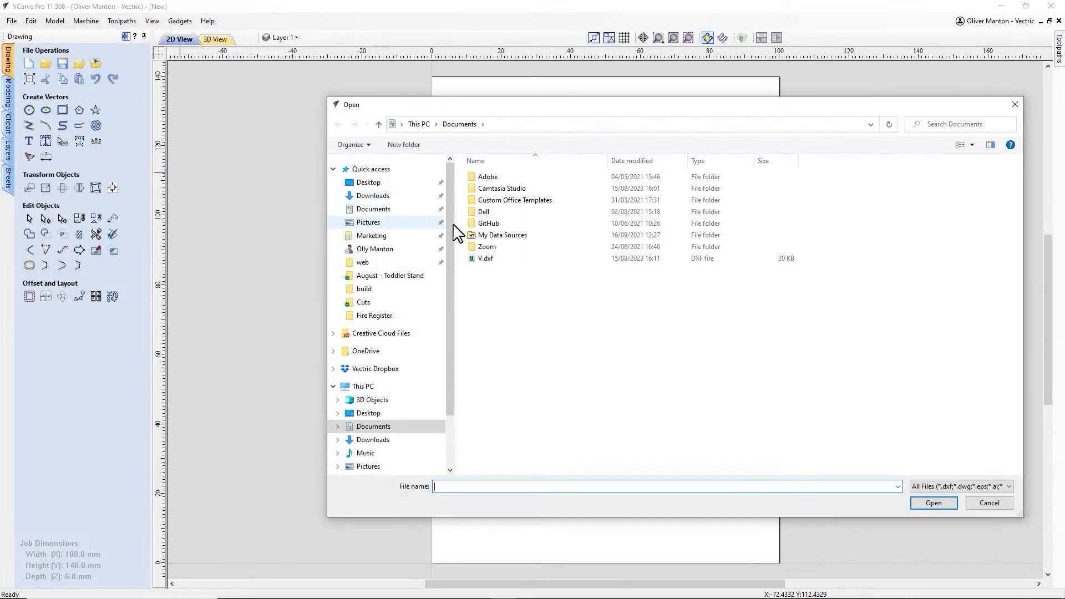
{"action": "left_click", "coordinate": [487, 259]}
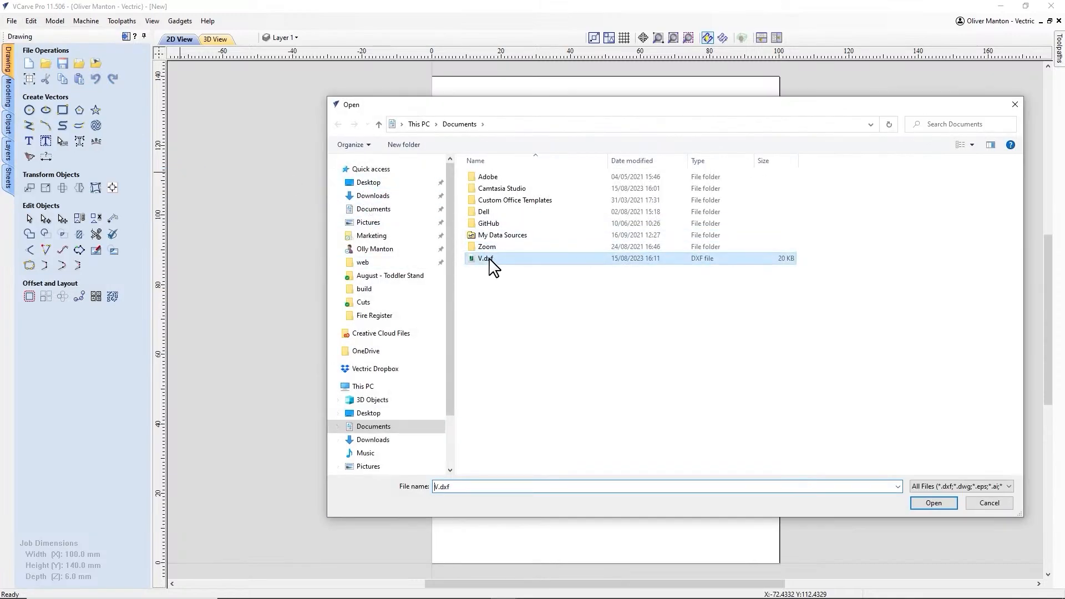
{"action": "left_click", "coordinate": [934, 504]}
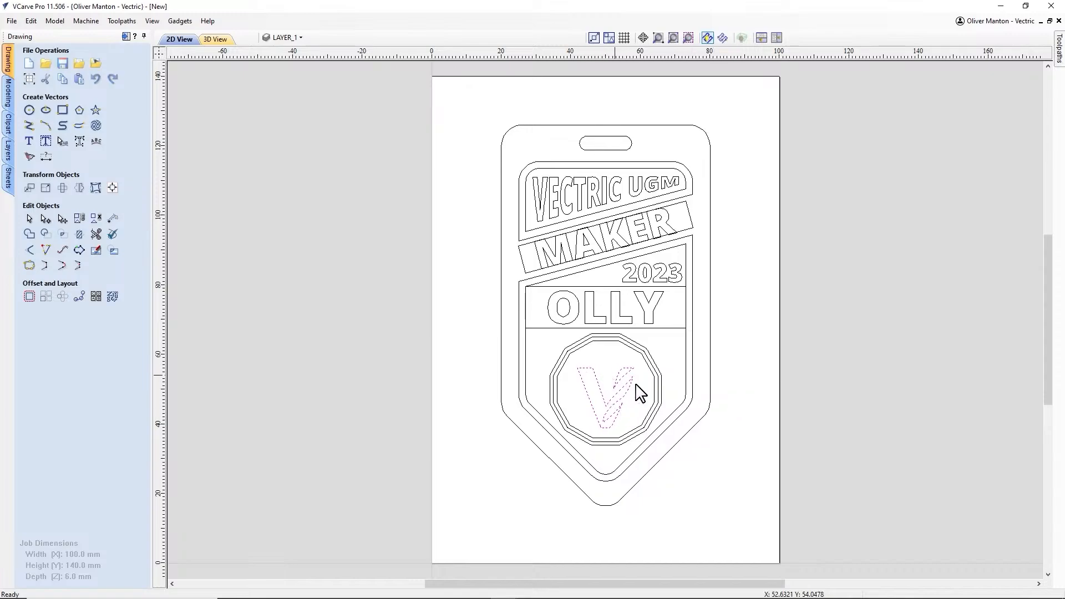
{"action": "left_click", "coordinate": [713, 382]}
Step: Select both parts of the imported V logo and group them
{"action": "left_click", "coordinate": [623, 374]}
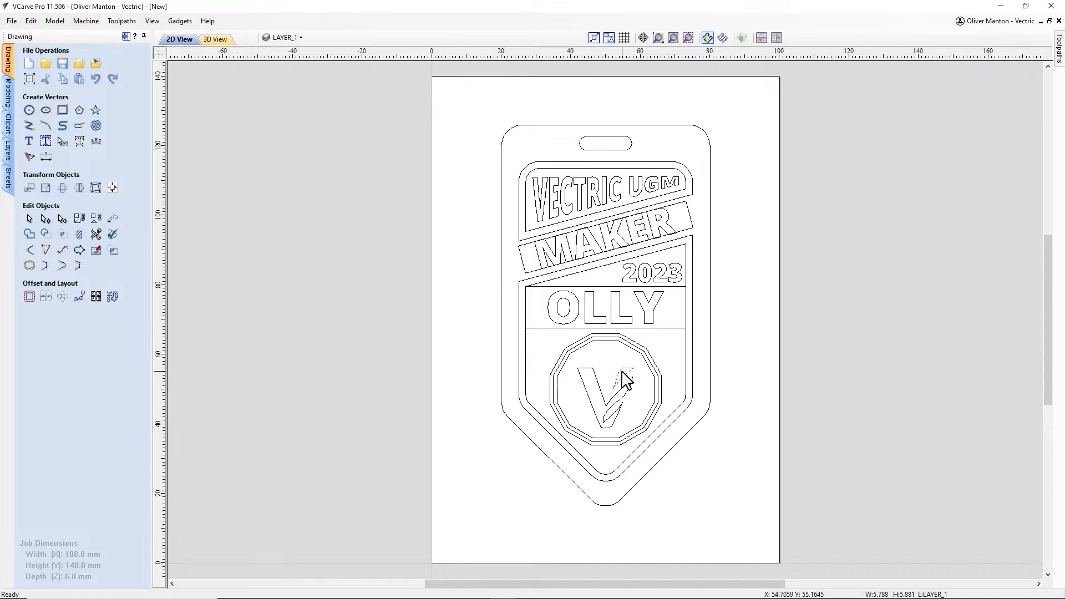
{"action": "left_click", "coordinate": [611, 391], "text": "shift"}
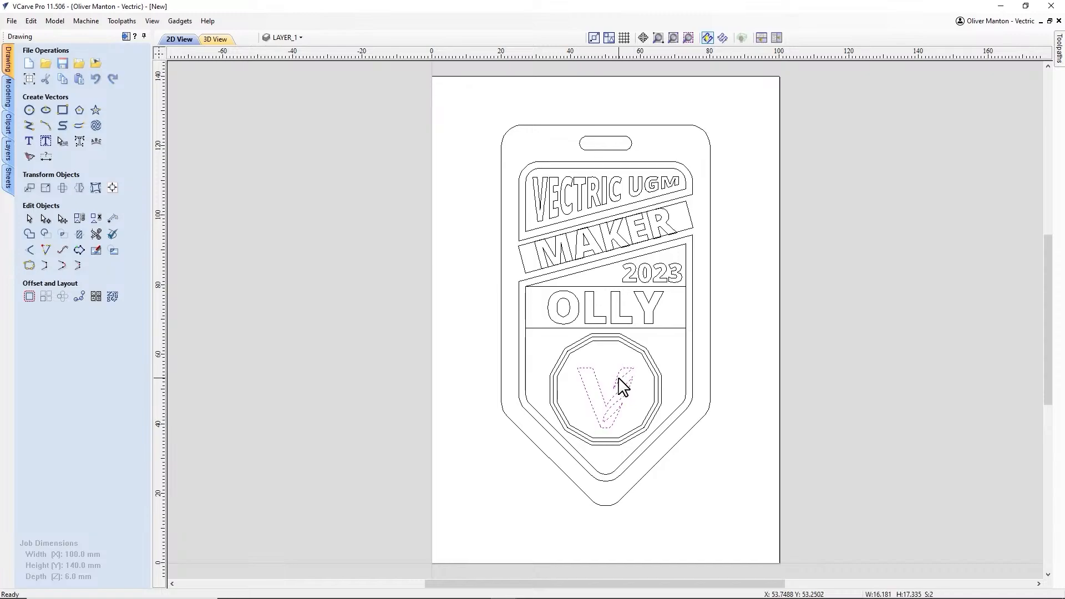
{"action": "right_click", "coordinate": [619, 378]}
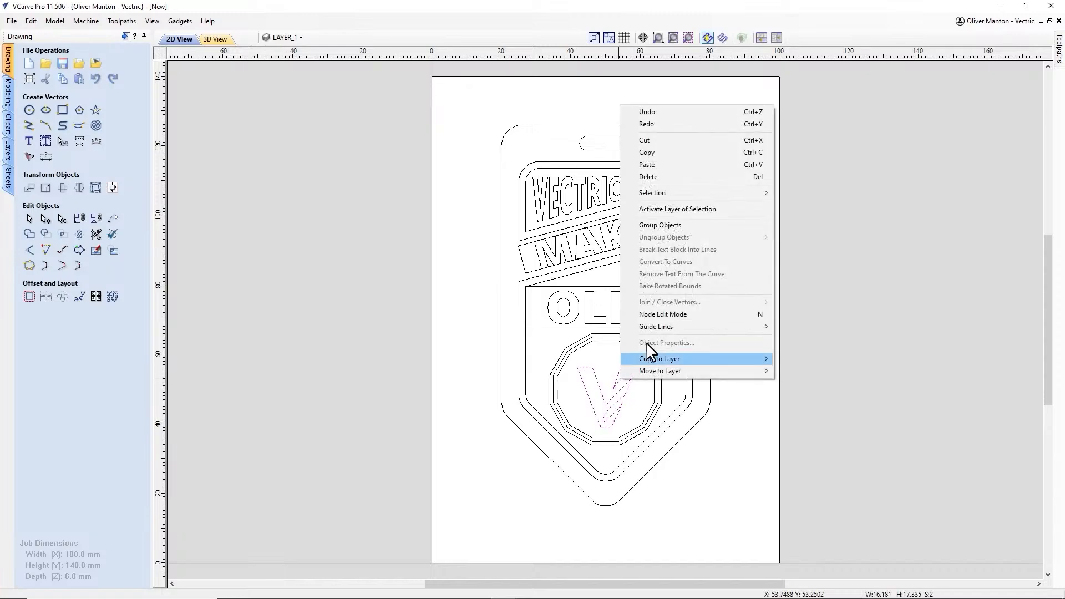
{"action": "left_click", "coordinate": [673, 226]}
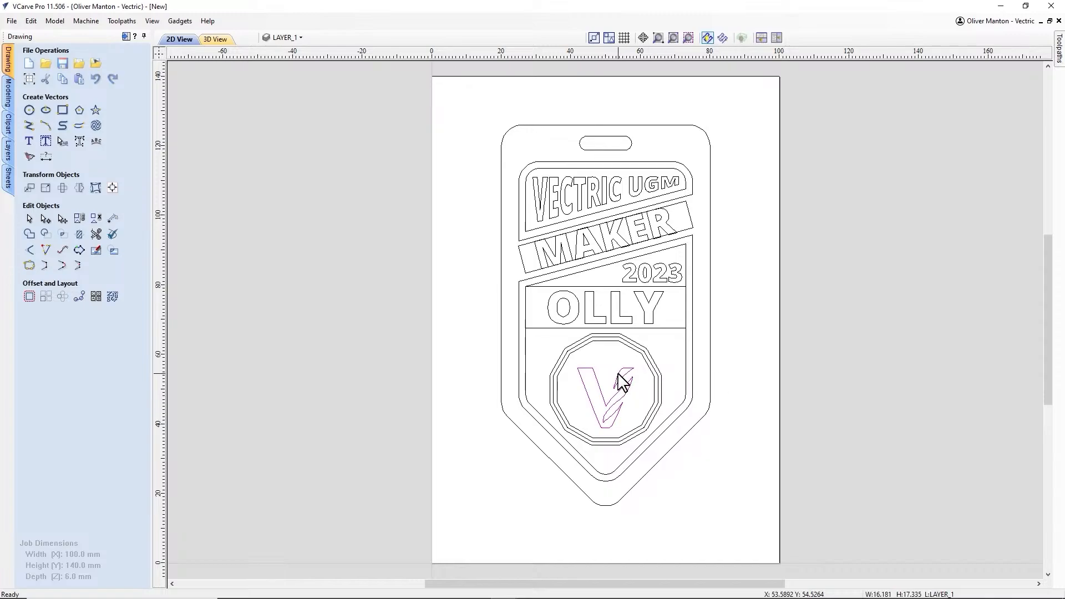
Step: Centre the grouped V logo inside the innermost polygon both horizontally and vertically
{"action": "left_click", "coordinate": [623, 345]}
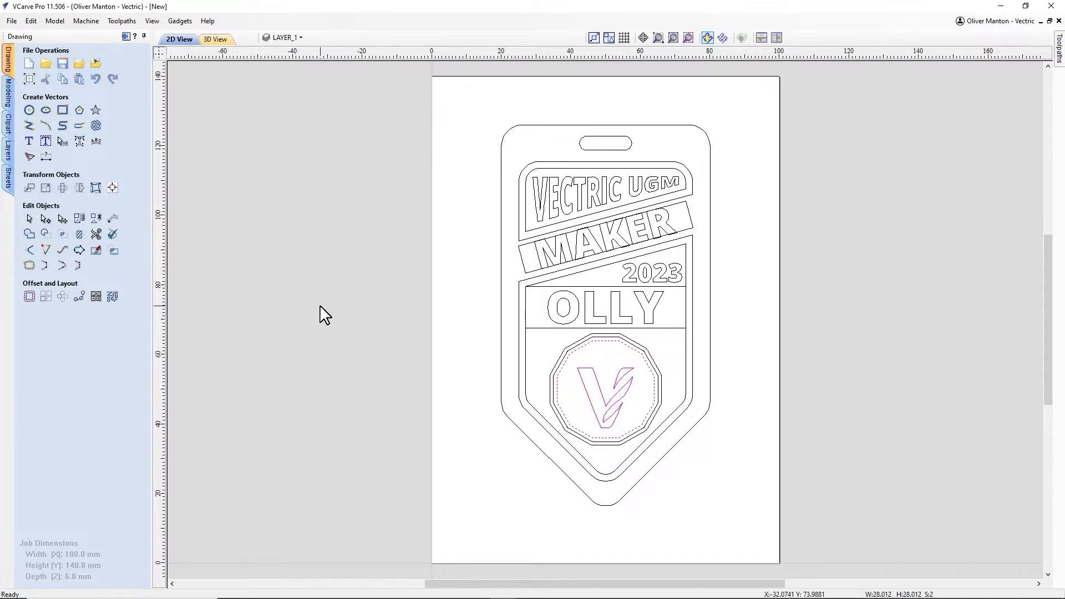
{"action": "left_click", "coordinate": [113, 187]}
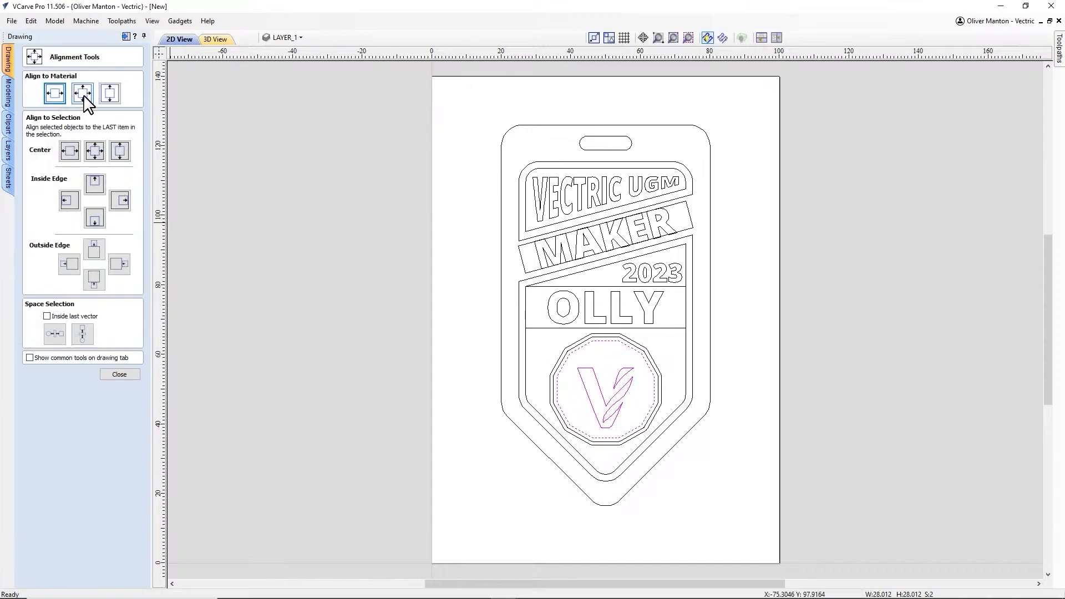
{"action": "left_click", "coordinate": [94, 151]}
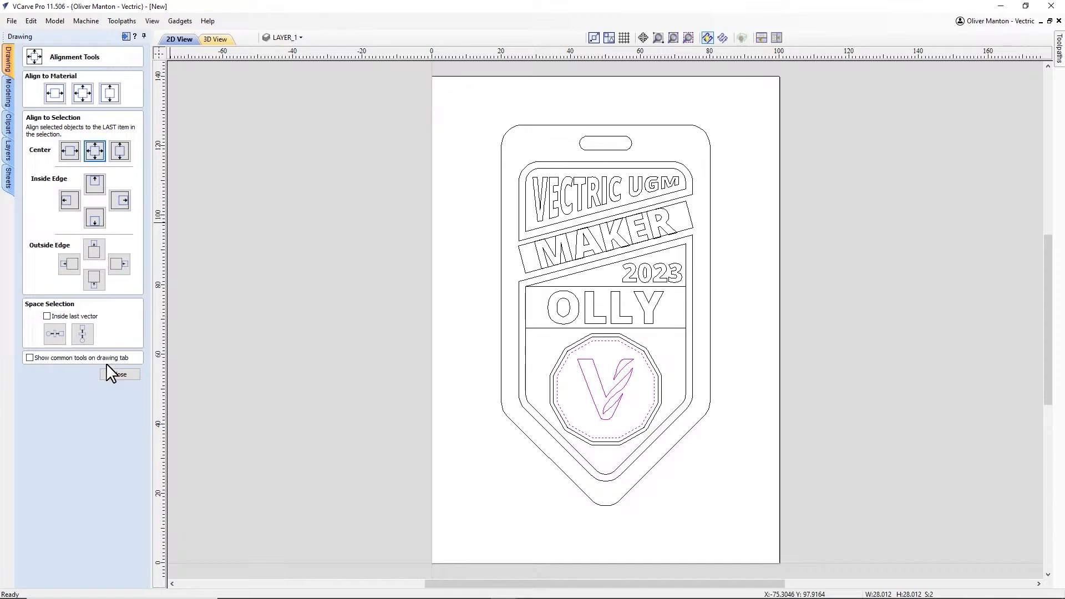
{"action": "left_click", "coordinate": [118, 374]}
{"action": "left_click", "coordinate": [418, 388]}
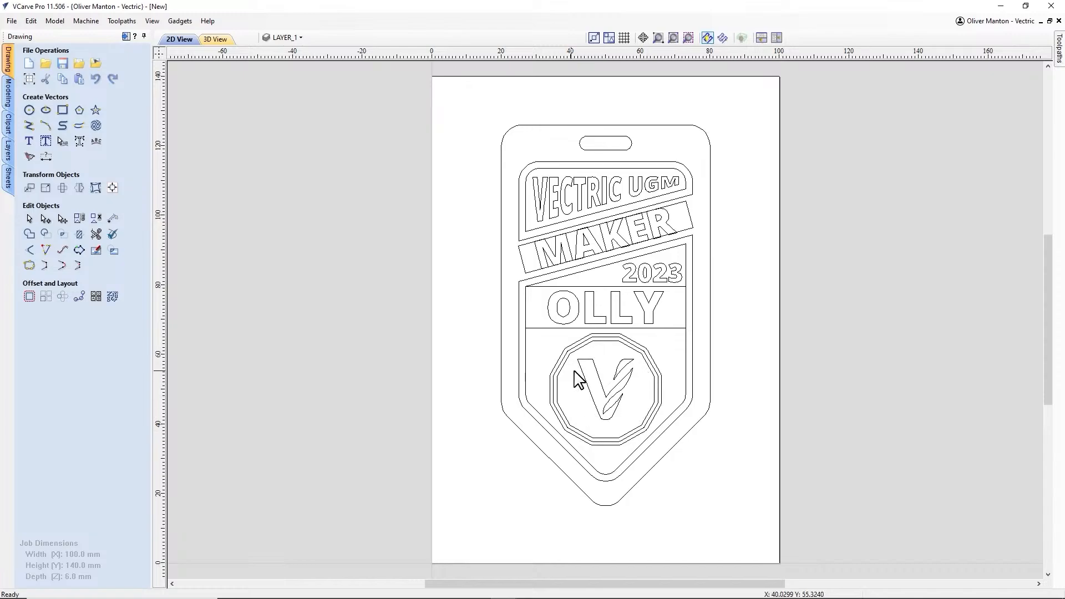
Step: Import the bitmap VectricUGM.png from the Documents folder
{"action": "left_click", "coordinate": [12, 21]}
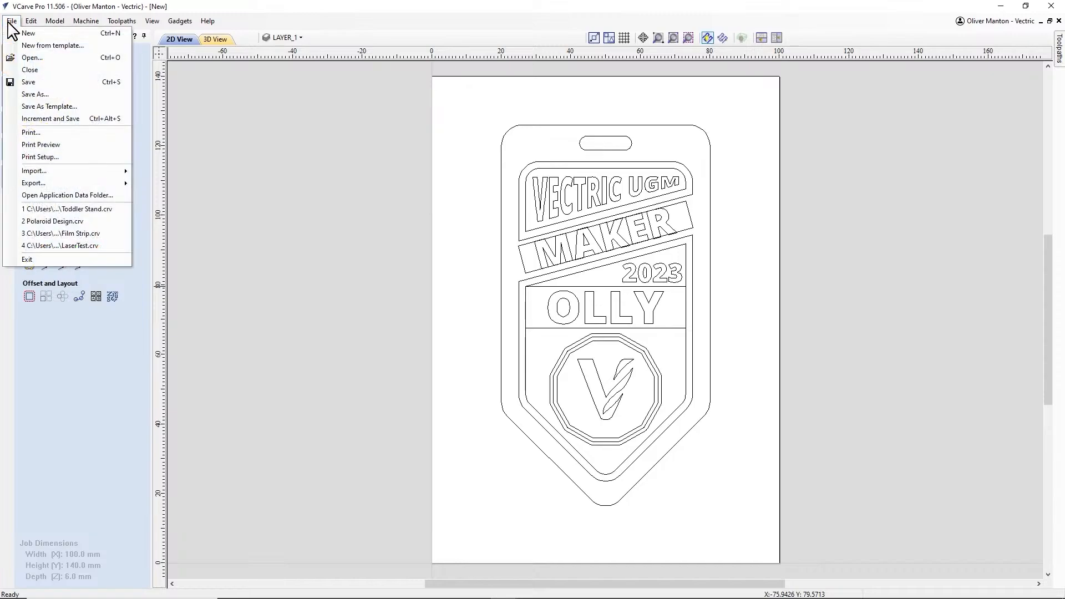
{"action": "mouse_move", "coordinate": [48, 169]}
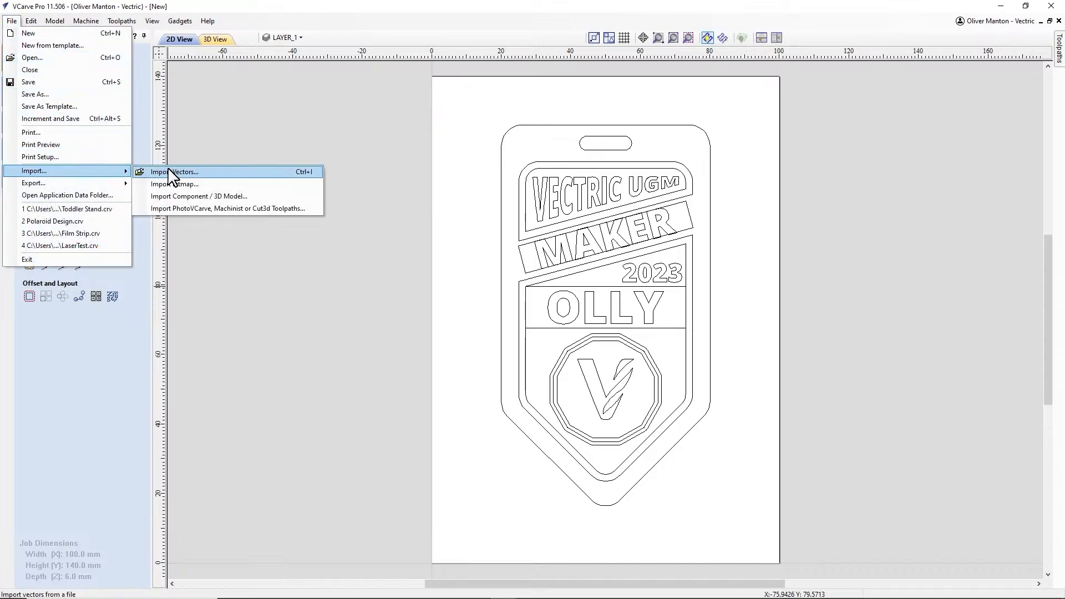
{"action": "left_click", "coordinate": [179, 181]}
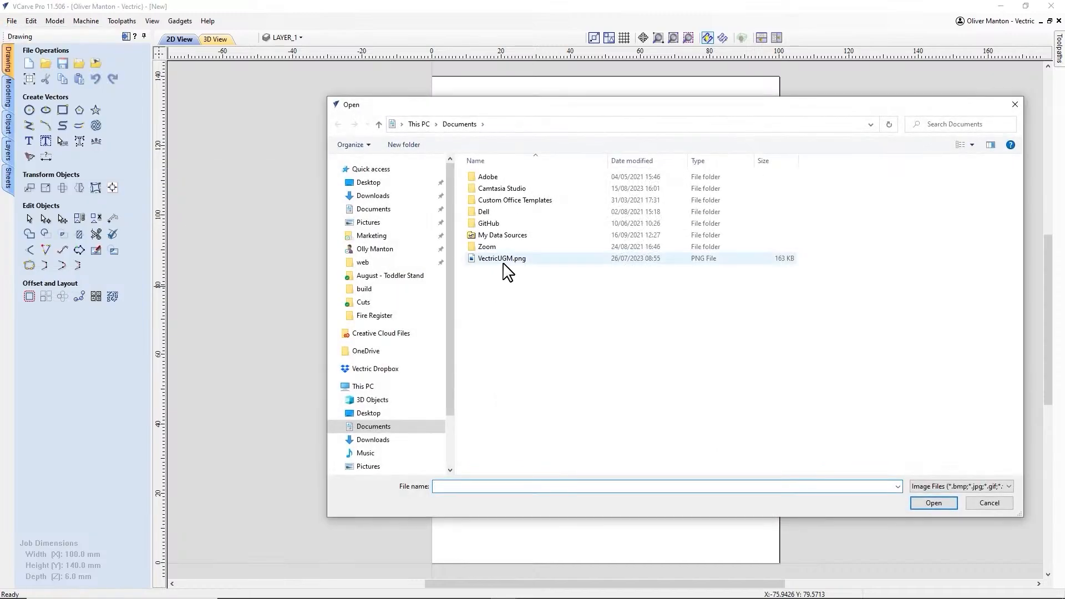
{"action": "left_click", "coordinate": [502, 260]}
{"action": "left_click", "coordinate": [938, 505]}
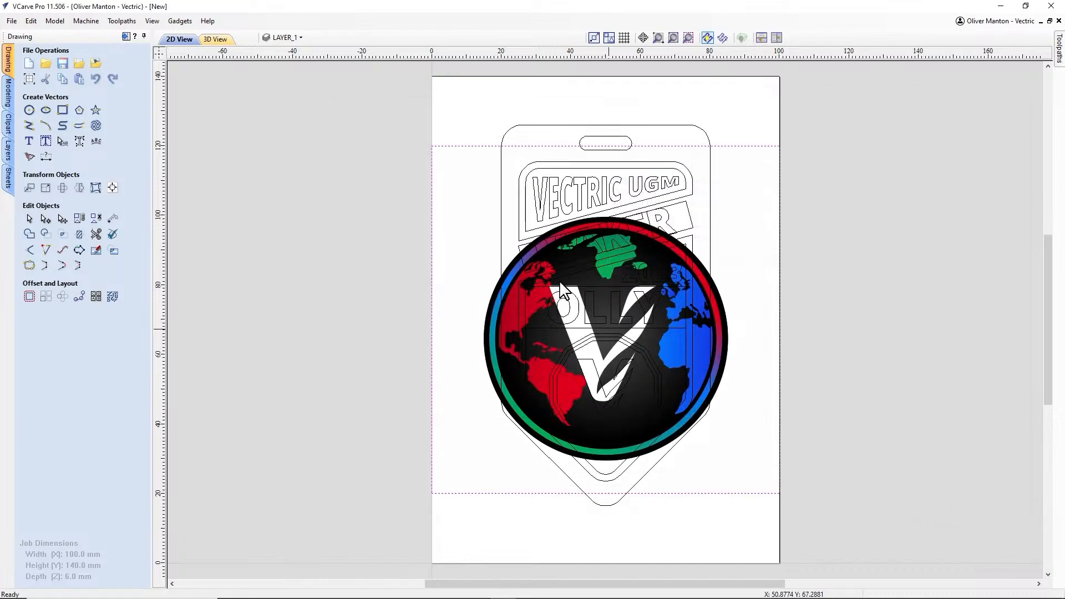
Step: Move the imported bitmap off the material into the empty space to the right of the tag design
{"action": "left_click", "coordinate": [726, 324]}
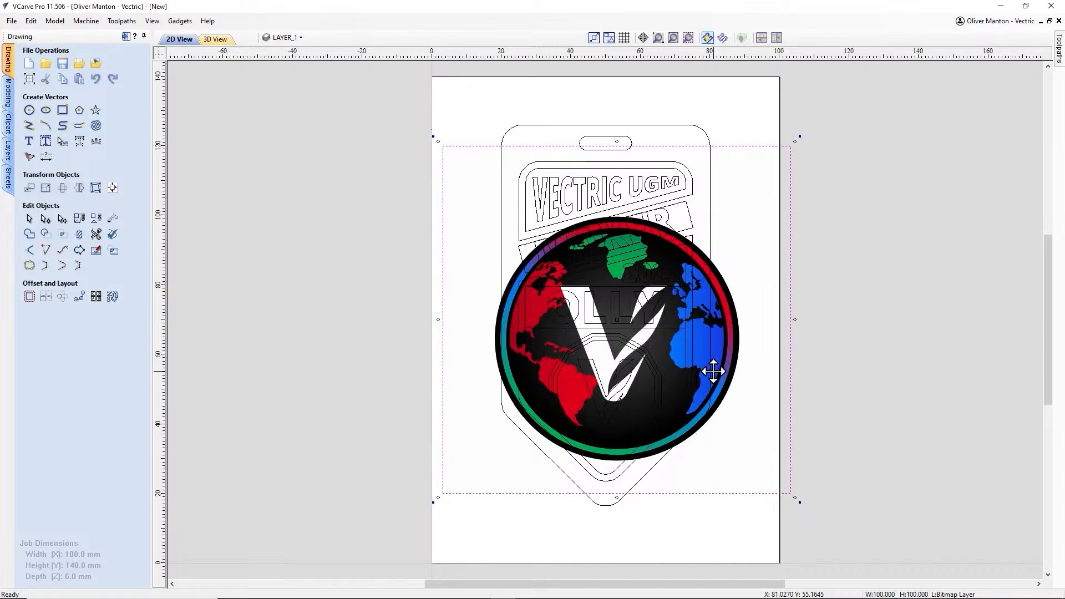
{"action": "key", "text": "Right"}
{"action": "key", "text": "Right"}
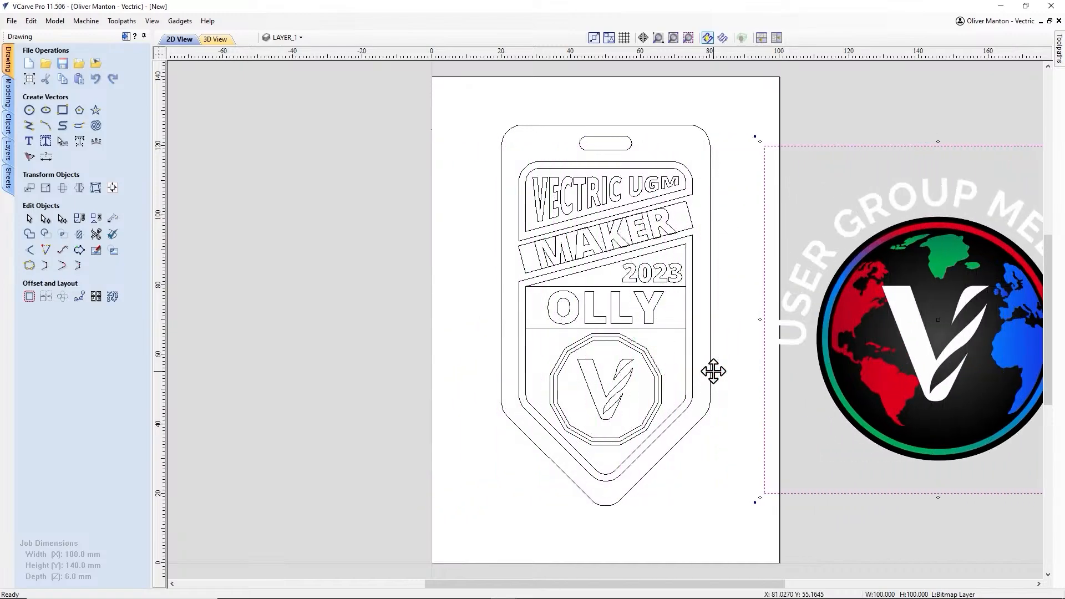
{"action": "left_click_drag", "start_coordinate": [511, 588], "coordinate": [597, 589]}
{"action": "left_click_drag", "start_coordinate": [605, 380], "coordinate": [635, 380]}
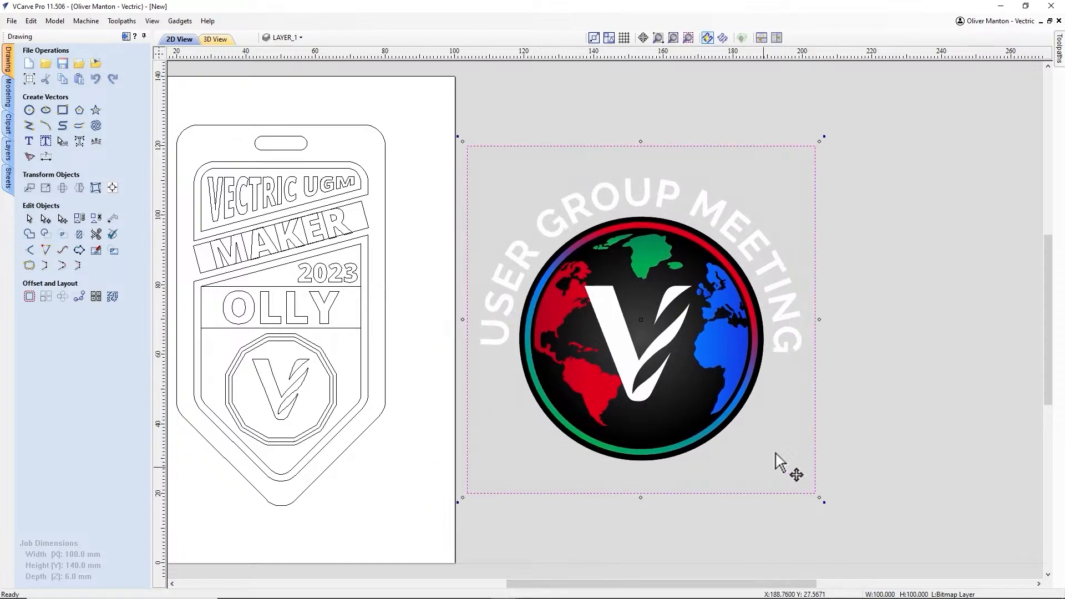
{"action": "left_click", "coordinate": [854, 279]}
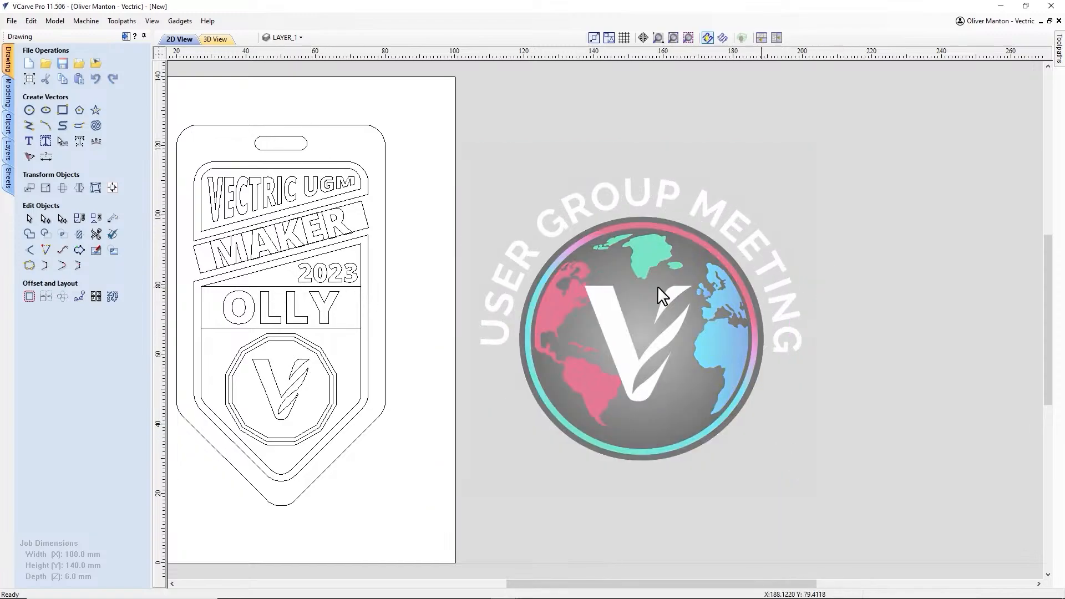
Step: Trace the bitmap in colour mode with 16 colours, fitting vectors to the red, green and blue continents, and apply the trace
{"action": "left_click", "coordinate": [578, 311]}
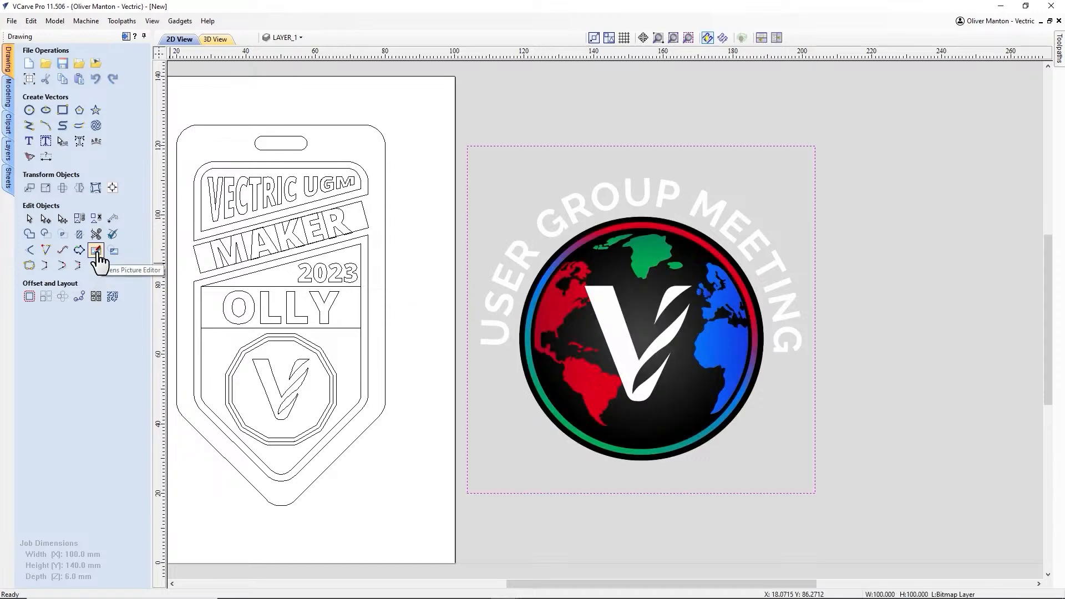
{"action": "left_click", "coordinate": [30, 158]}
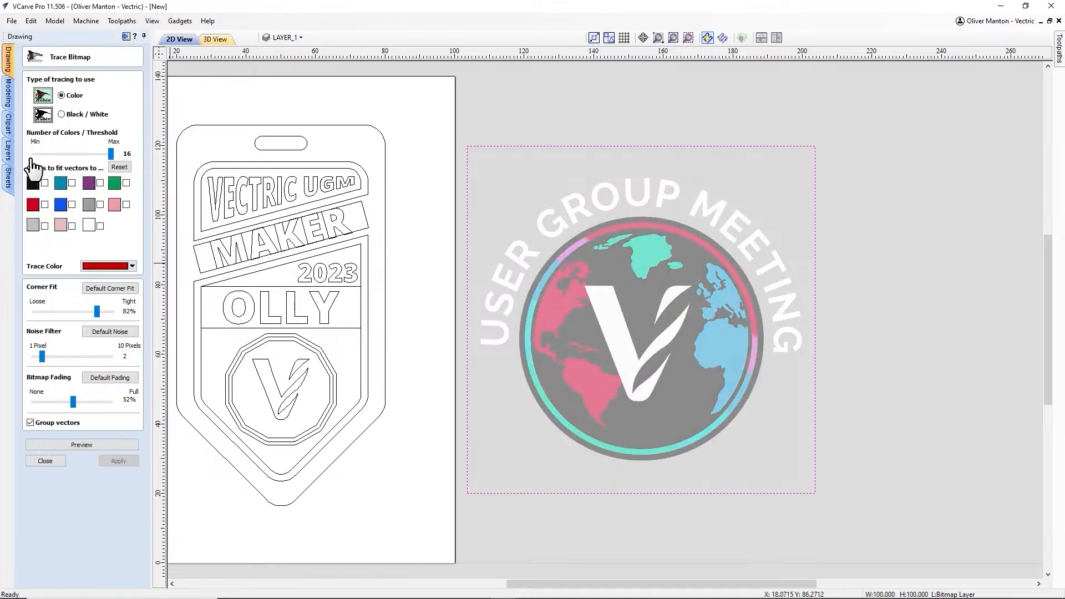
{"action": "left_click", "coordinate": [578, 301]}
{"action": "left_click", "coordinate": [643, 256]}
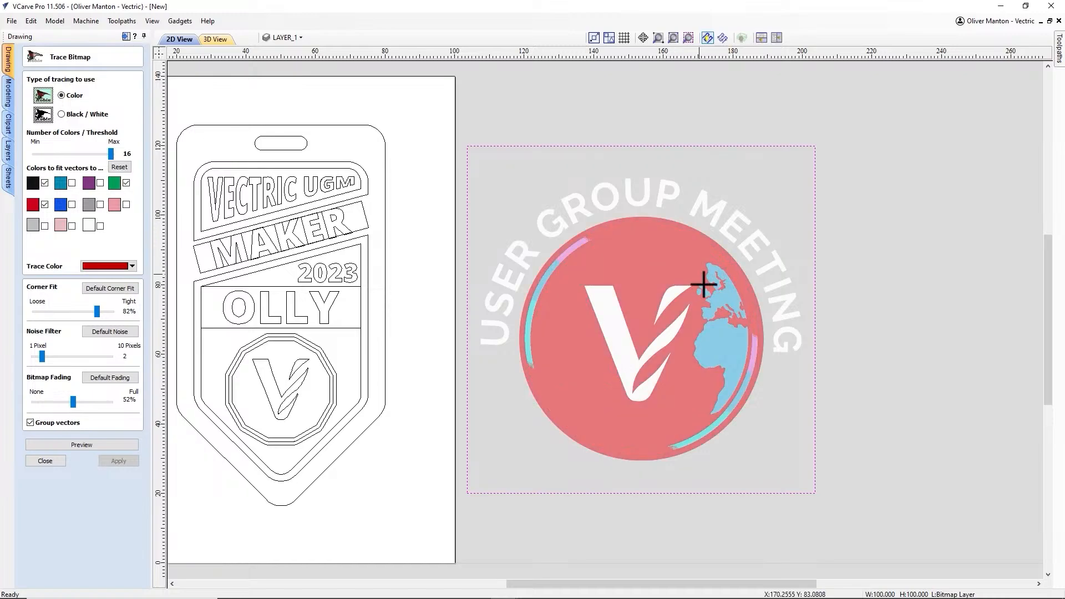
{"action": "left_click", "coordinate": [707, 291]}
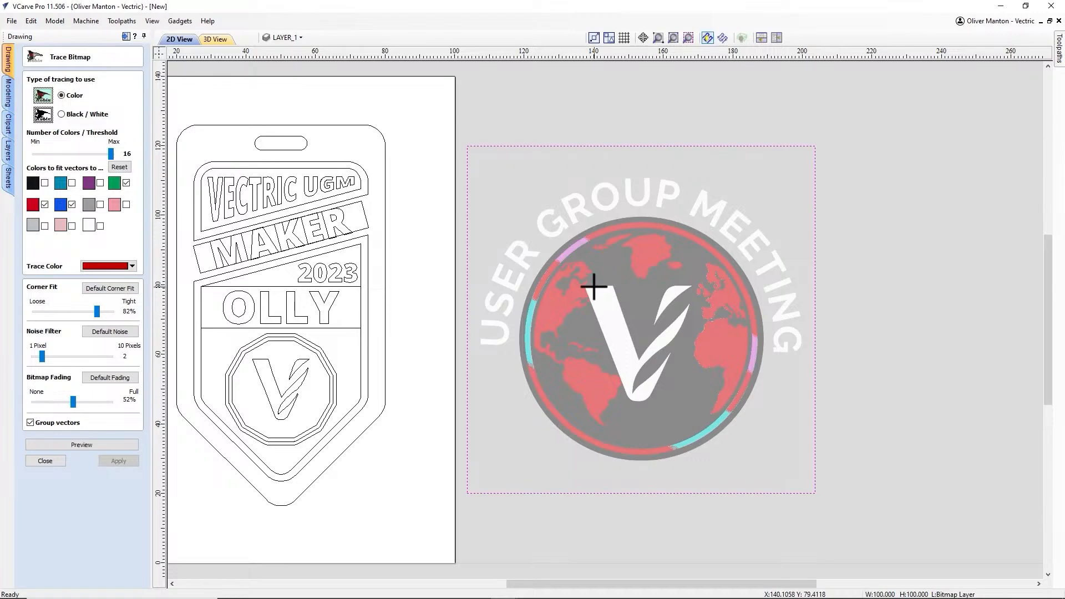
{"action": "left_click", "coordinate": [78, 444]}
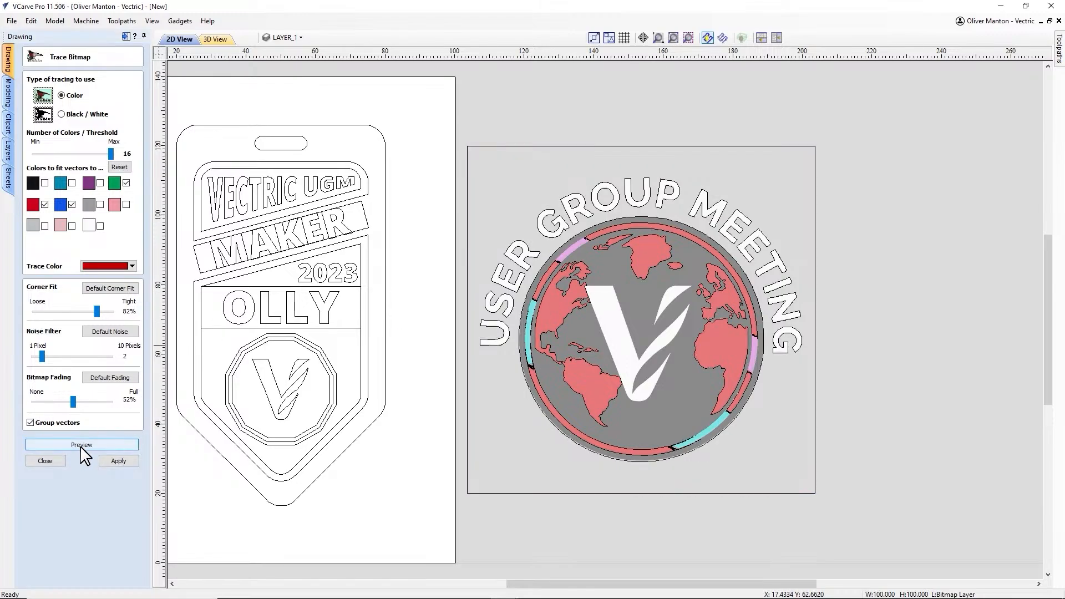
{"action": "left_click", "coordinate": [117, 462]}
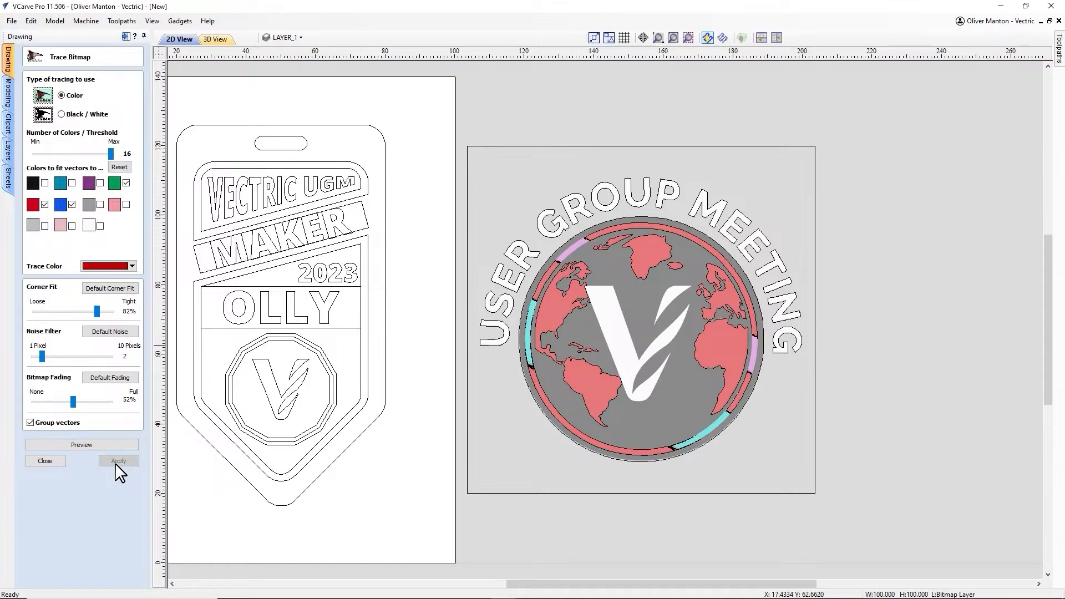
Step: Close the bitmap tracing, ungroup the traced vectors and delete the square border around the globe artwork
{"action": "left_click", "coordinate": [45, 461]}
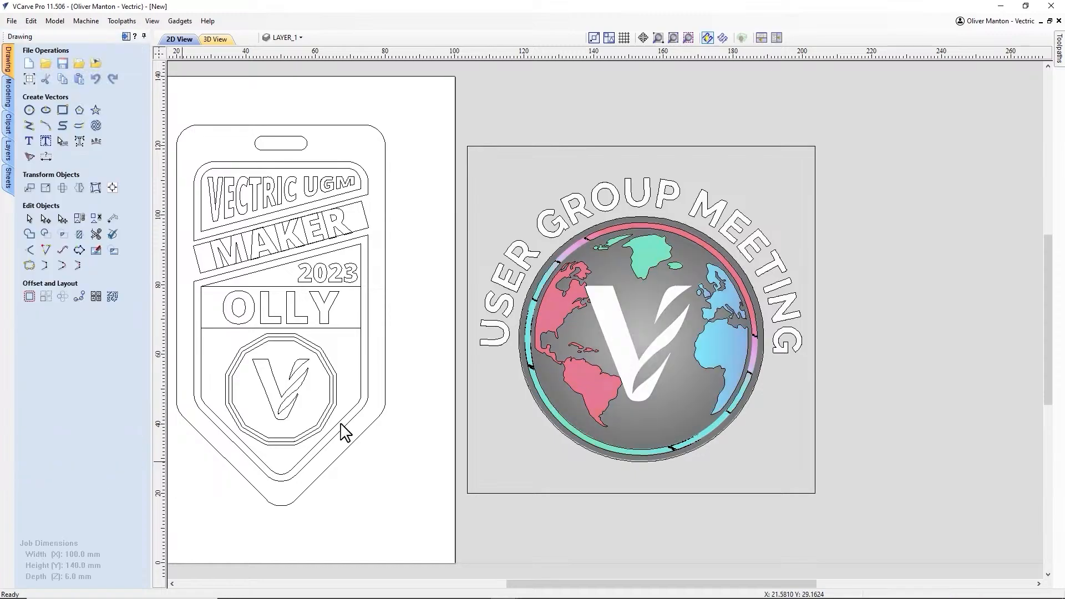
{"action": "left_click", "coordinate": [655, 227]}
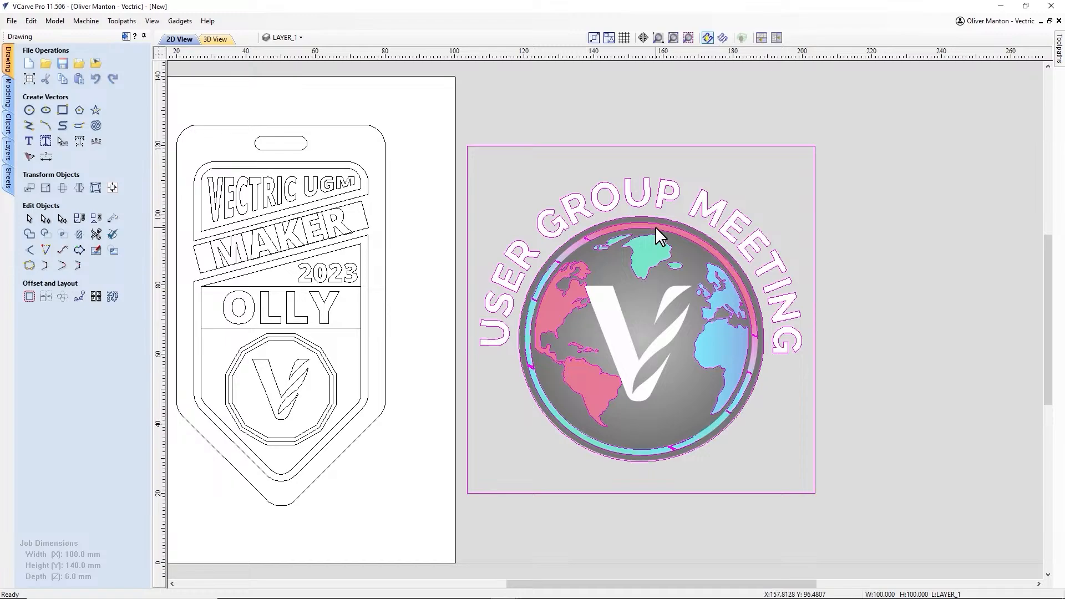
{"action": "right_click", "coordinate": [655, 226]}
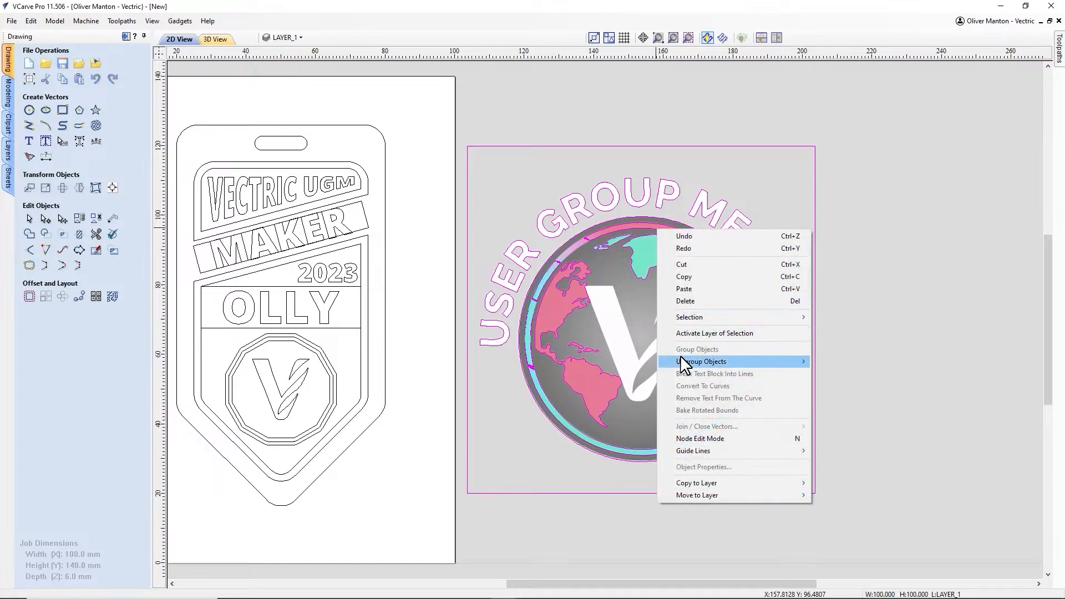
{"action": "mouse_move", "coordinate": [682, 361]}
{"action": "left_click", "coordinate": [829, 373]}
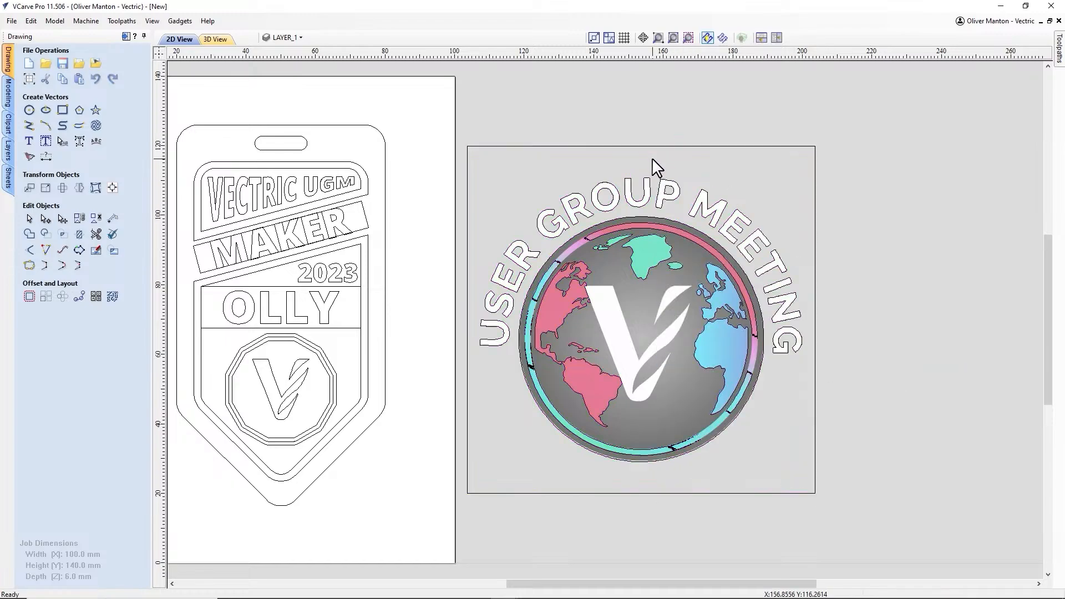
{"action": "left_click", "coordinate": [535, 145]}
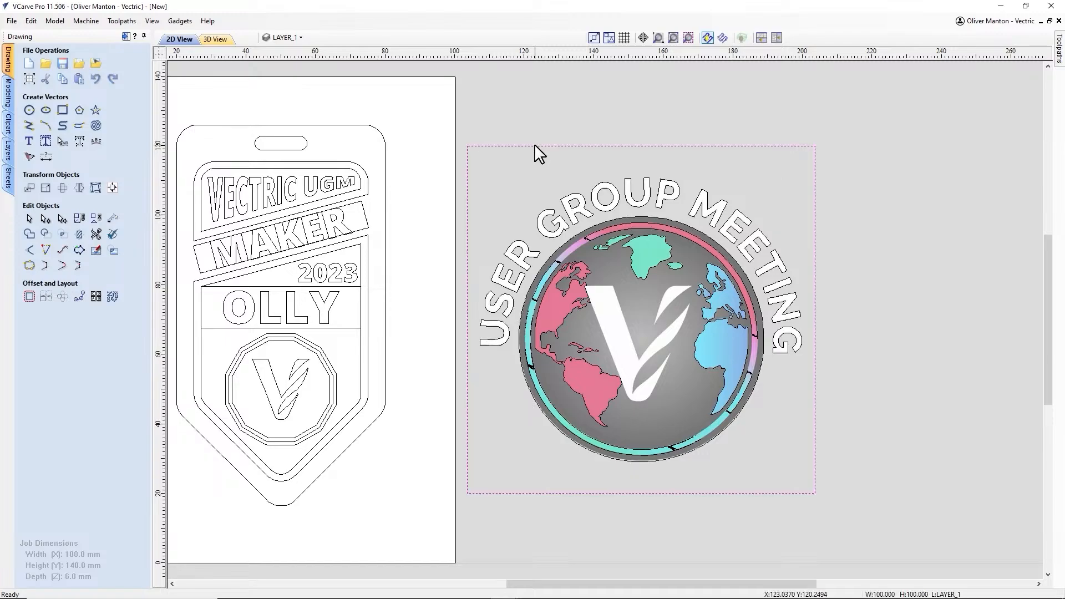
{"action": "key", "text": "Delete"}
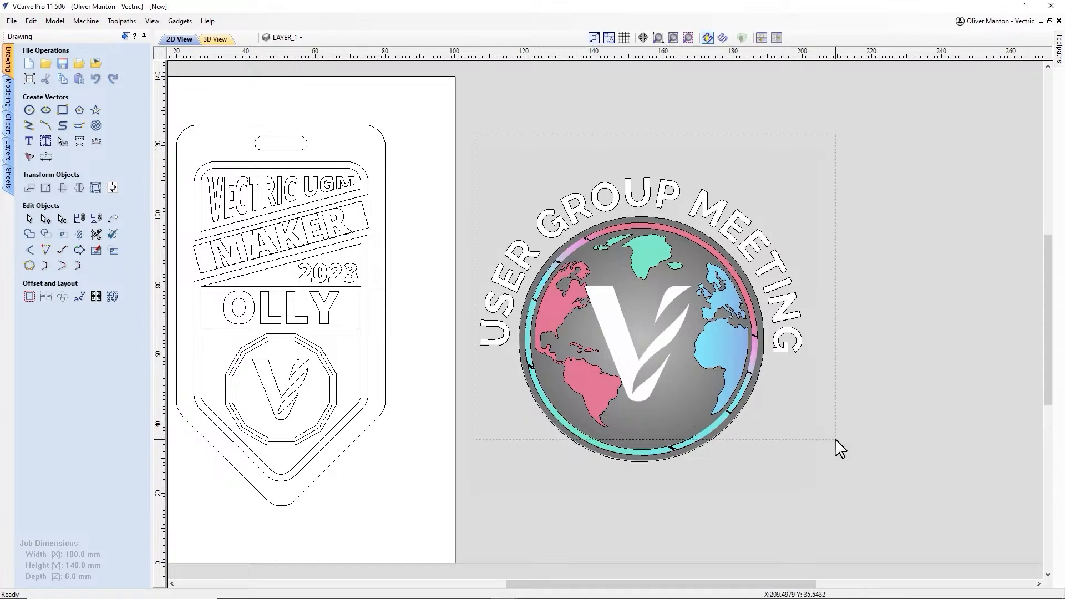
Step: Delete the traced lettering, ring outlines and stray fragments, keeping only the red, green and blue continent vectors
{"action": "left_click_drag", "start_coordinate": [853, 504], "coordinate": [853, 505]}
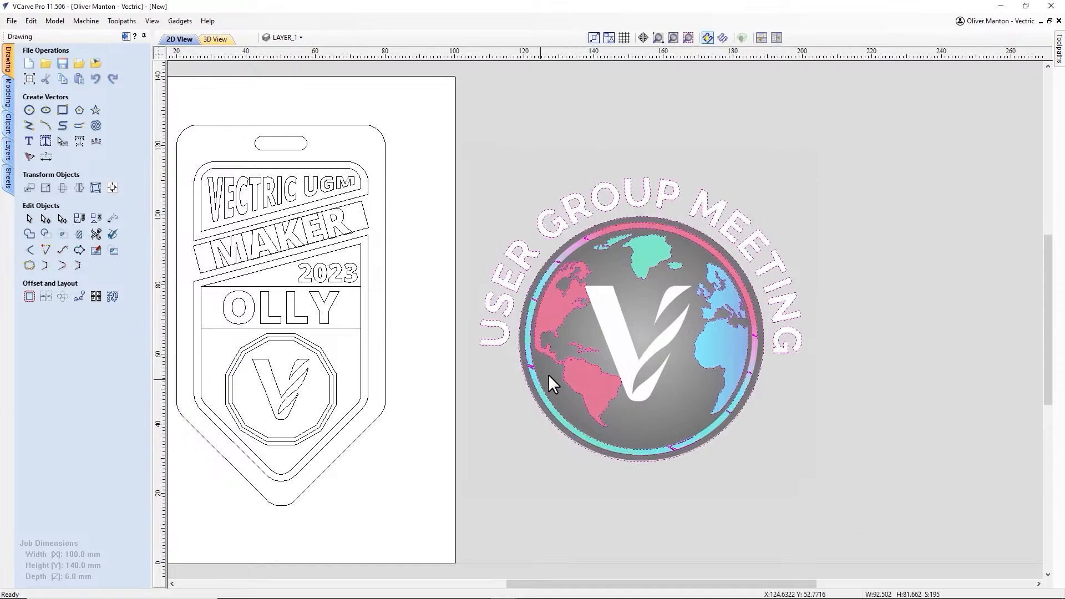
{"action": "left_click", "coordinate": [563, 371], "text": "shift"}
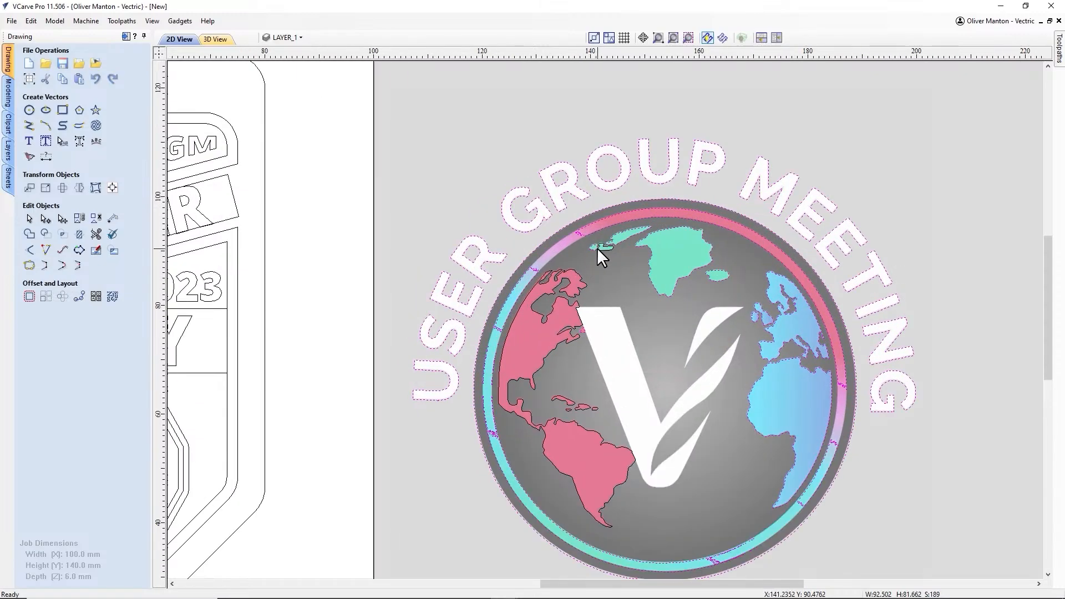
{"action": "scroll", "coordinate": [598, 248], "scroll_direction": "up", "scroll_amount": 2}
{"action": "left_click", "coordinate": [640, 243], "text": "shift"}
{"action": "left_click", "coordinate": [646, 245], "text": "shift"}
{"action": "left_click", "coordinate": [633, 250], "text": "shift"}
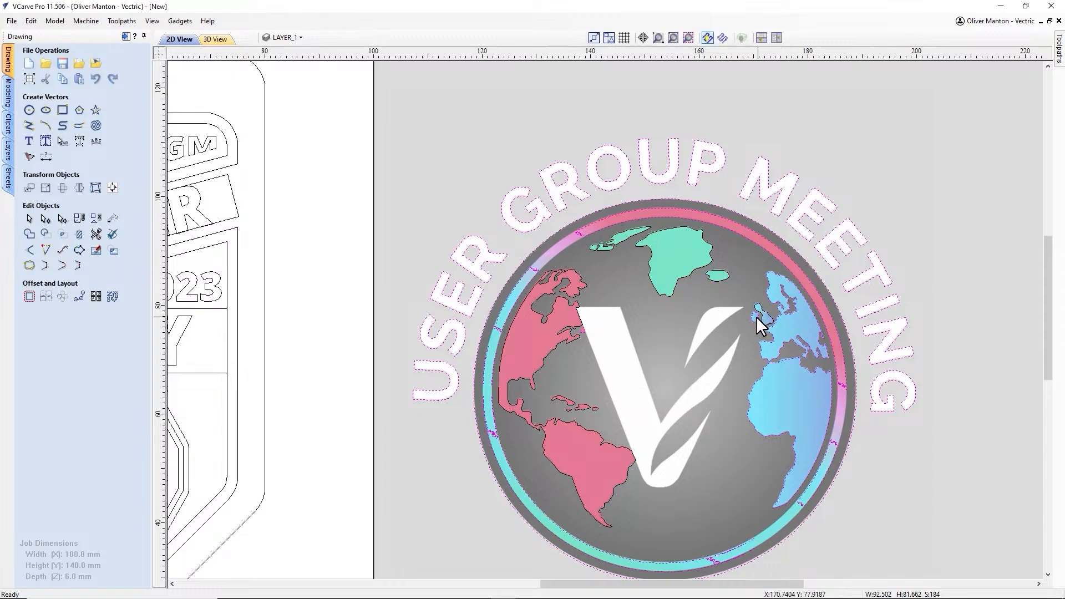
{"action": "left_click", "coordinate": [766, 328], "text": "shift"}
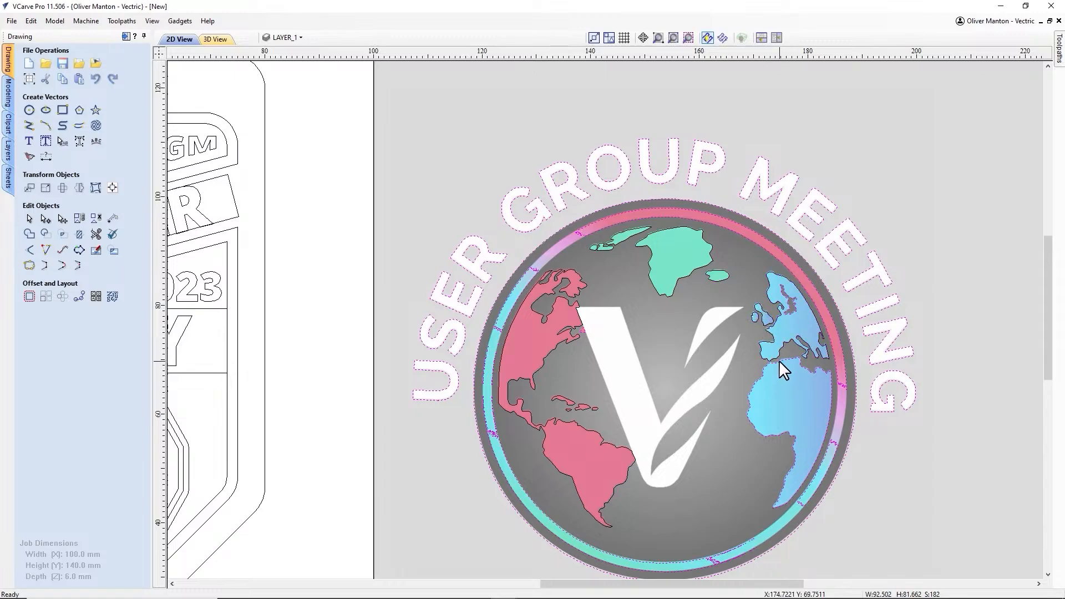
{"action": "left_click", "coordinate": [779, 361], "text": "shift"}
{"action": "key", "text": "Escape"}
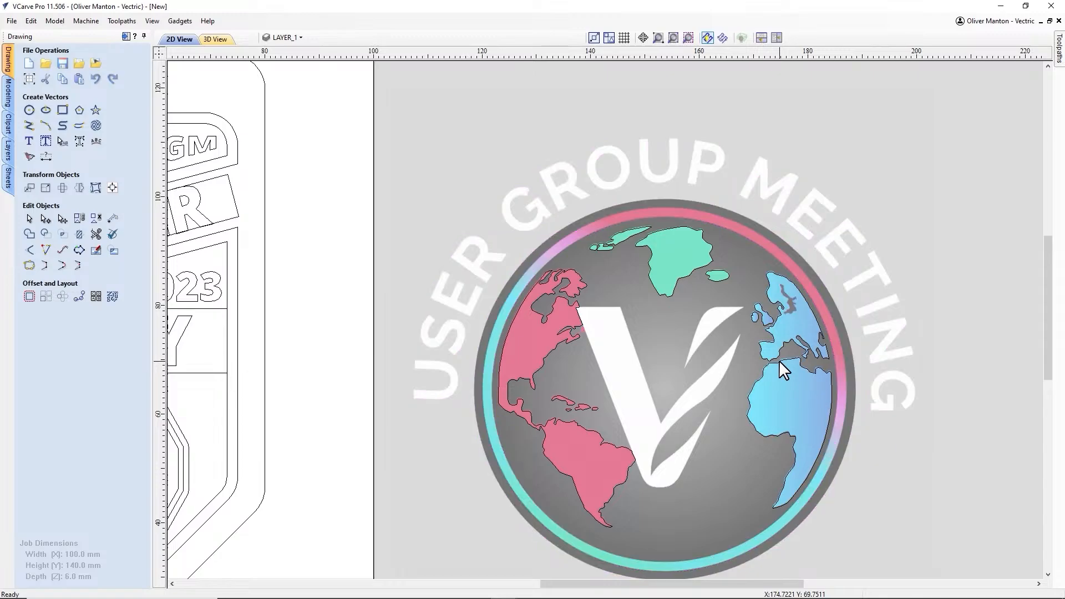
Step: Select the traced outline of Europe on the globe
{"action": "left_click", "coordinate": [777, 347]}
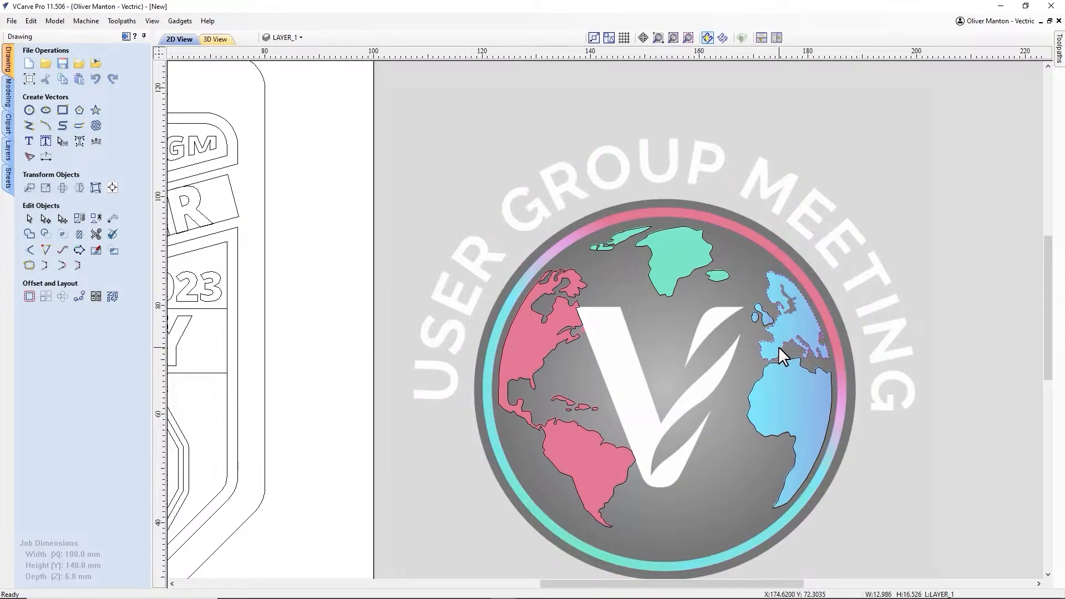
Step: Group all the continent vectors traced from the logo and centre the group in the material
{"action": "left_click_drag", "start_coordinate": [887, 549], "coordinate": [889, 552]}
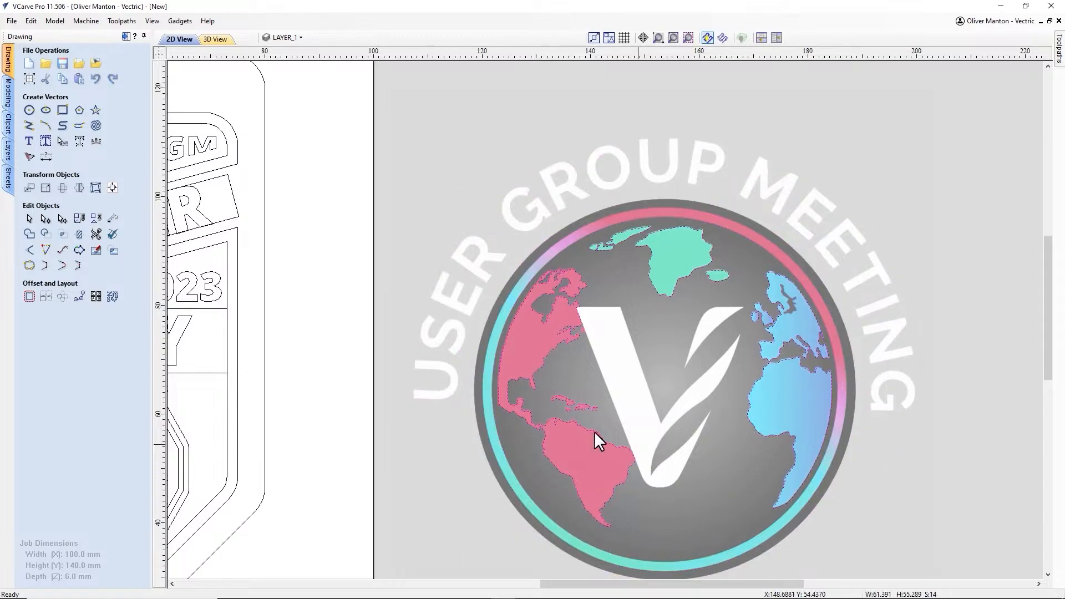
{"action": "right_click", "coordinate": [591, 433]}
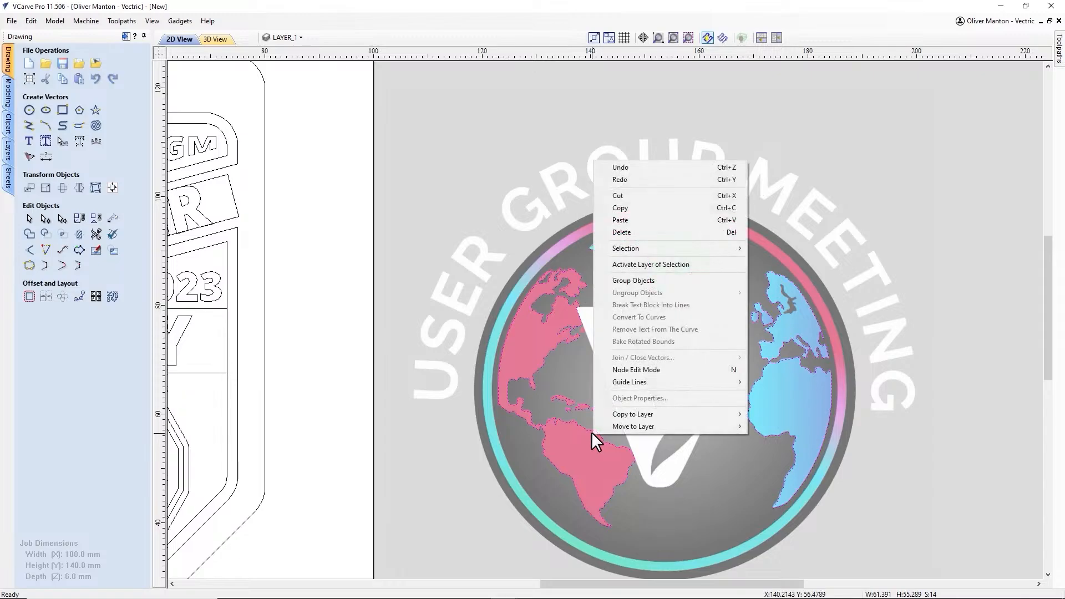
{"action": "left_click", "coordinate": [638, 279]}
{"action": "scroll", "coordinate": [637, 278], "scroll_direction": "down", "scroll_amount": 2}
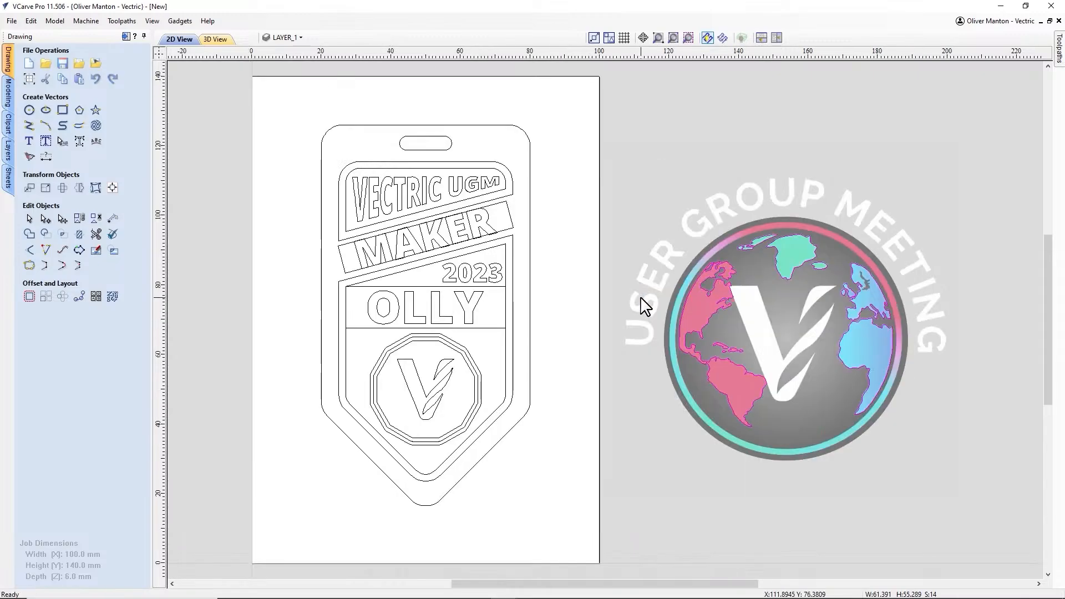
{"action": "key", "text": "F9"}
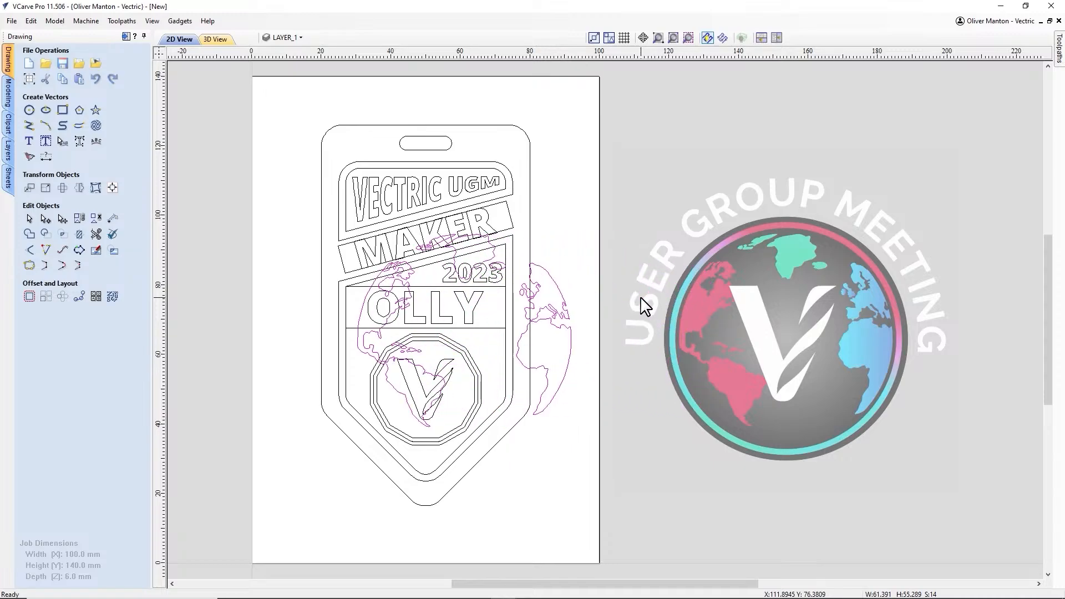
{"action": "scroll", "coordinate": [406, 279], "scroll_direction": "up", "scroll_amount": 1}
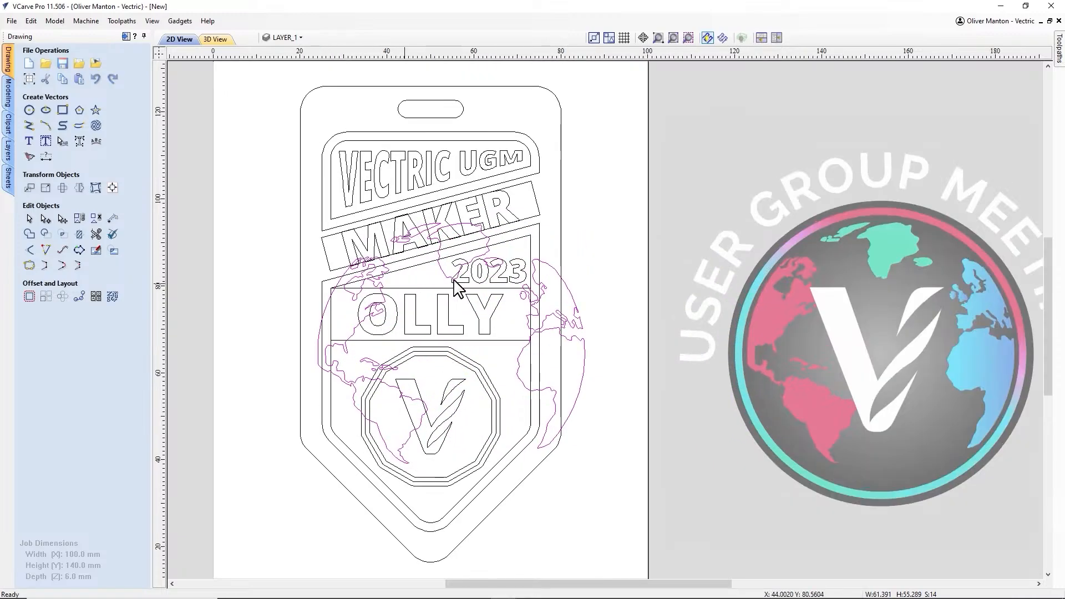
Step: Scale down the continents group, move it into the polygon emblem and resize it to about 23 mm wide
{"action": "left_click", "coordinate": [543, 272]}
{"action": "left_click_drag", "start_coordinate": [593, 232], "coordinate": [377, 370]}
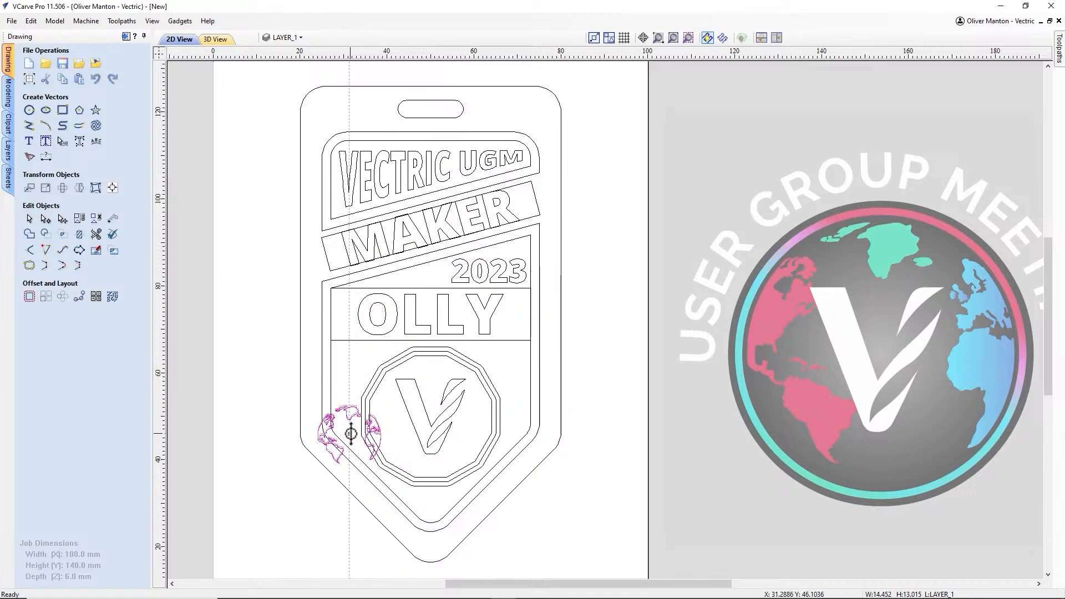
{"action": "left_click_drag", "start_coordinate": [345, 435], "coordinate": [416, 389]}
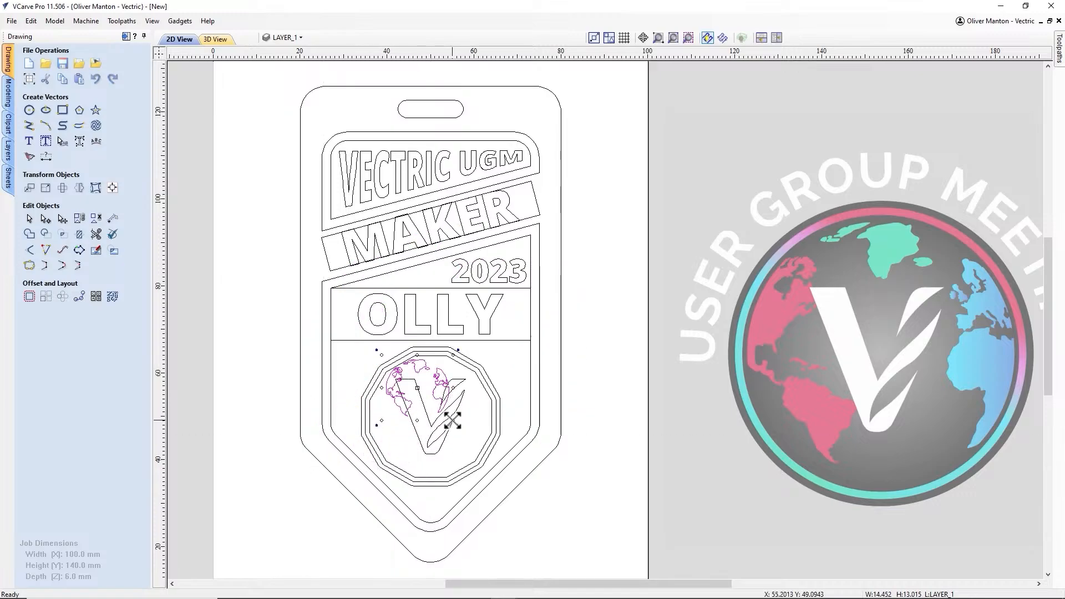
{"action": "left_click_drag", "start_coordinate": [456, 426], "coordinate": [480, 451]}
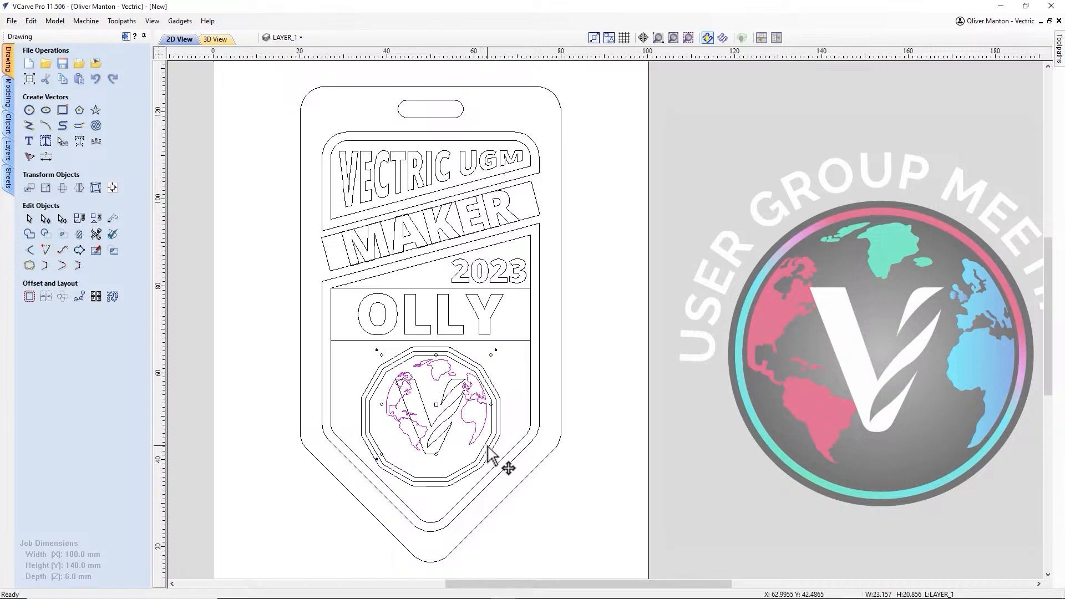
Step: Position the continents around the V and enlarge the group to about 26.9 by 24.2 mm inside the inner polygon
{"action": "scroll", "coordinate": [488, 458], "scroll_direction": "down", "scroll_amount": 1}
{"action": "scroll", "coordinate": [442, 442], "scroll_direction": "up", "scroll_amount": 6}
{"action": "left_click_drag", "start_coordinate": [548, 311], "coordinate": [516, 328]}
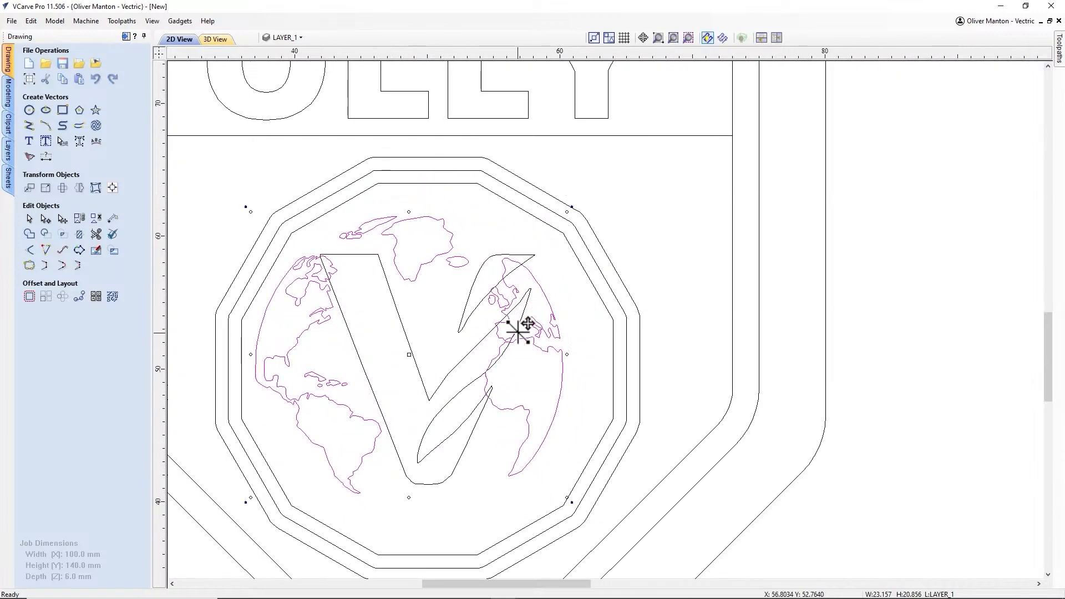
{"action": "left_click_drag", "start_coordinate": [572, 207], "coordinate": [611, 193]}
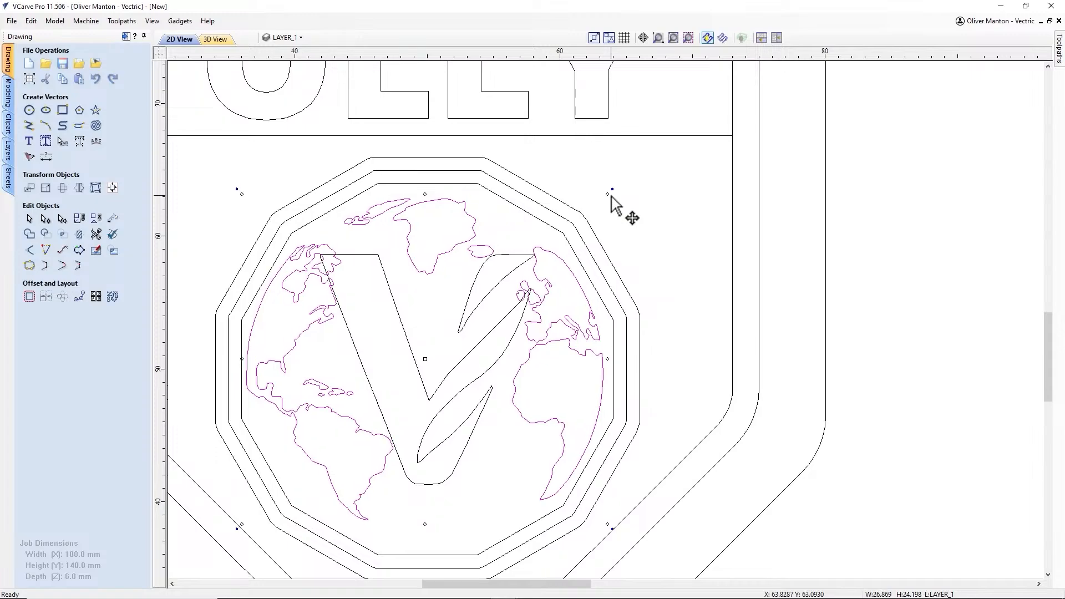
{"action": "key", "text": "Left"}
{"action": "key", "text": "Left"}
Step: Align the continents group to the centre of the innermost polygon, both horizontally and vertically
{"action": "left_click", "coordinate": [456, 183], "text": "shift"}
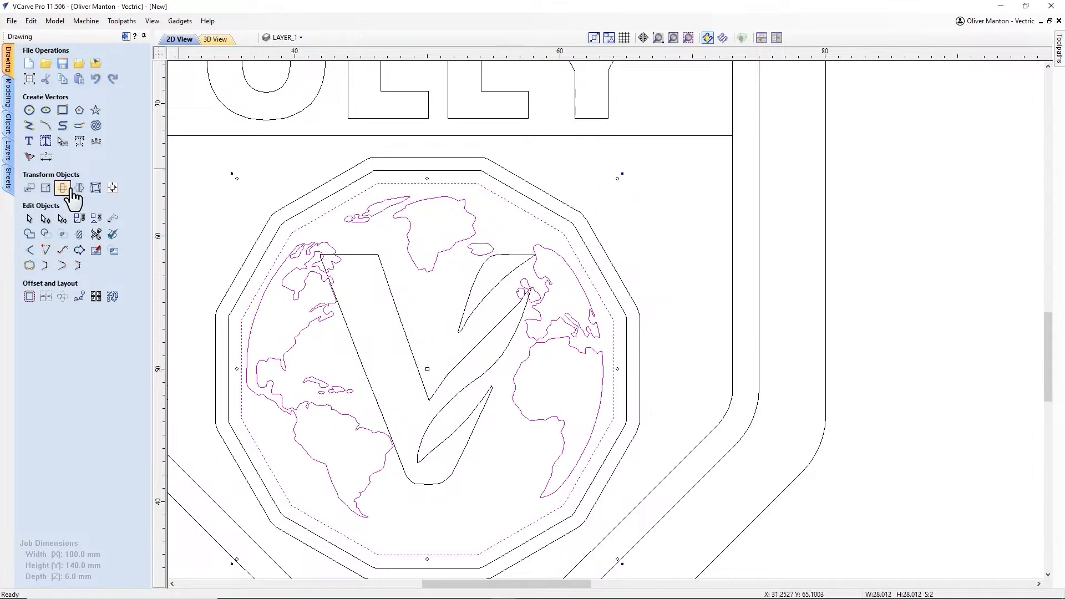
{"action": "left_click", "coordinate": [112, 188]}
{"action": "left_click", "coordinate": [95, 150]}
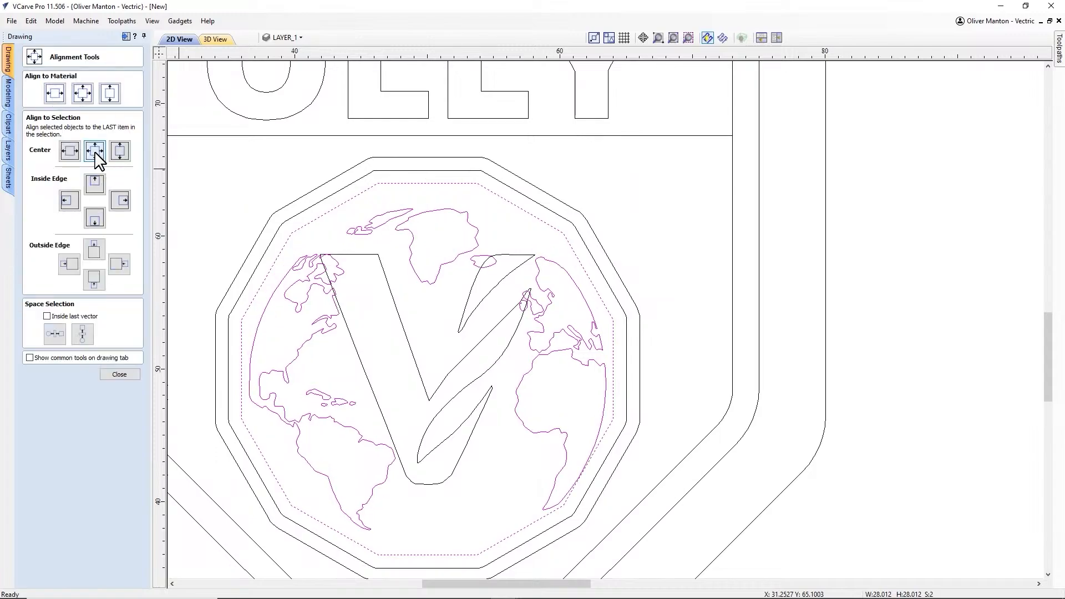
{"action": "left_click", "coordinate": [119, 375]}
Step: Nudge the continents group slightly up and to the left within the polygon
{"action": "left_click", "coordinate": [610, 209]}
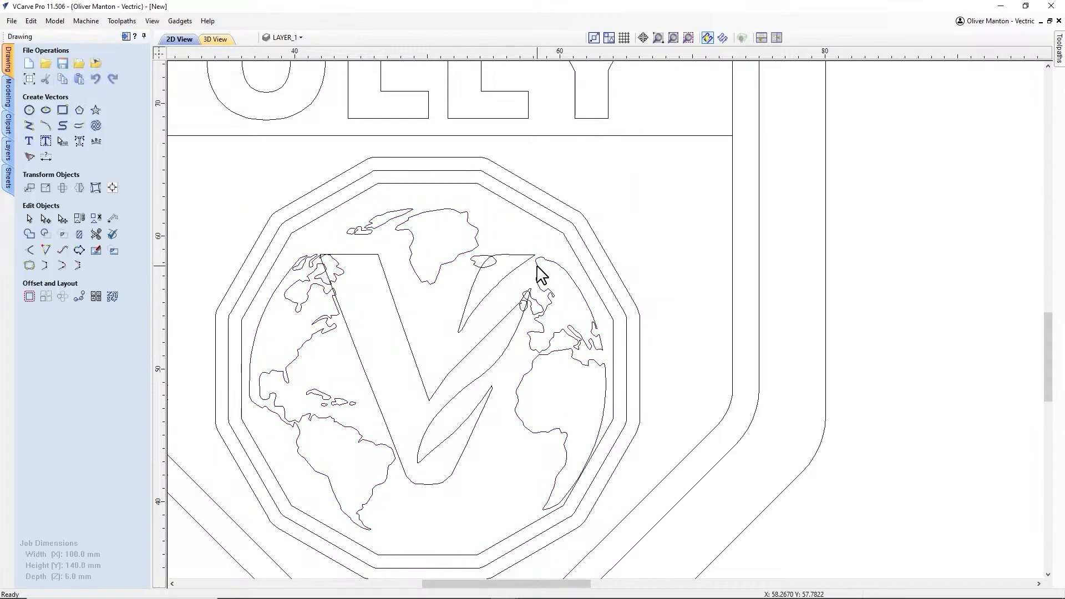
{"action": "left_click", "coordinate": [540, 257]}
{"action": "key", "text": "Up"}
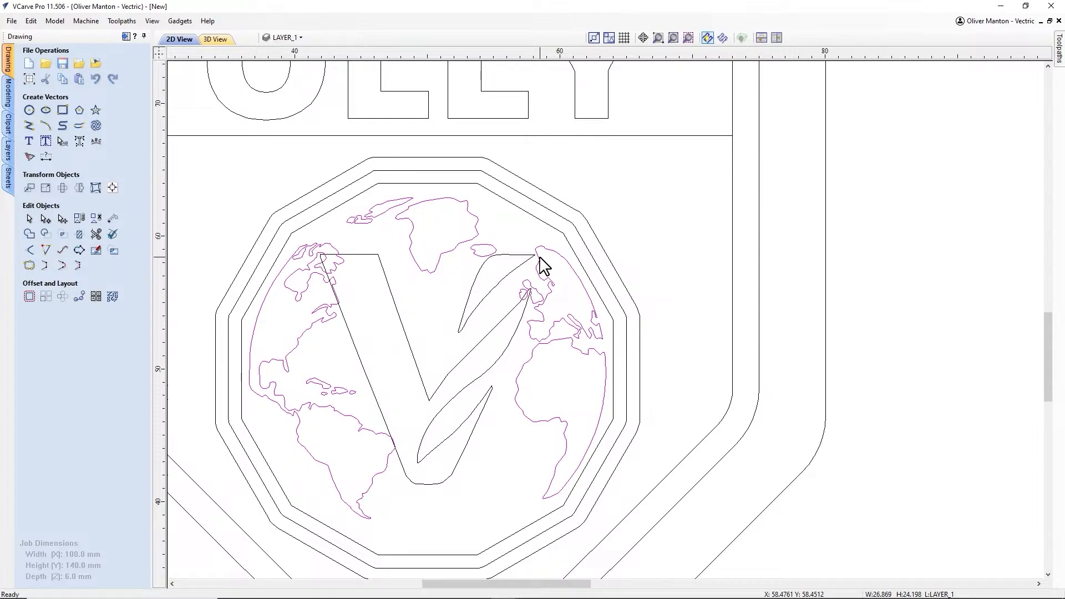
{"action": "key", "text": "Left"}
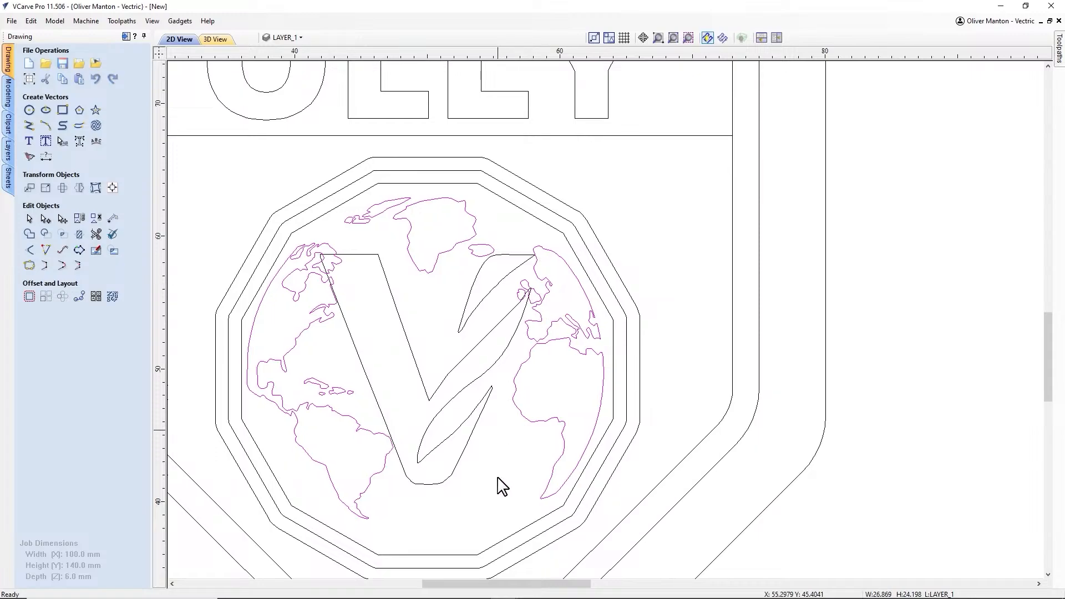
{"action": "left_click_drag", "start_coordinate": [1048, 382], "coordinate": [1050, 398]}
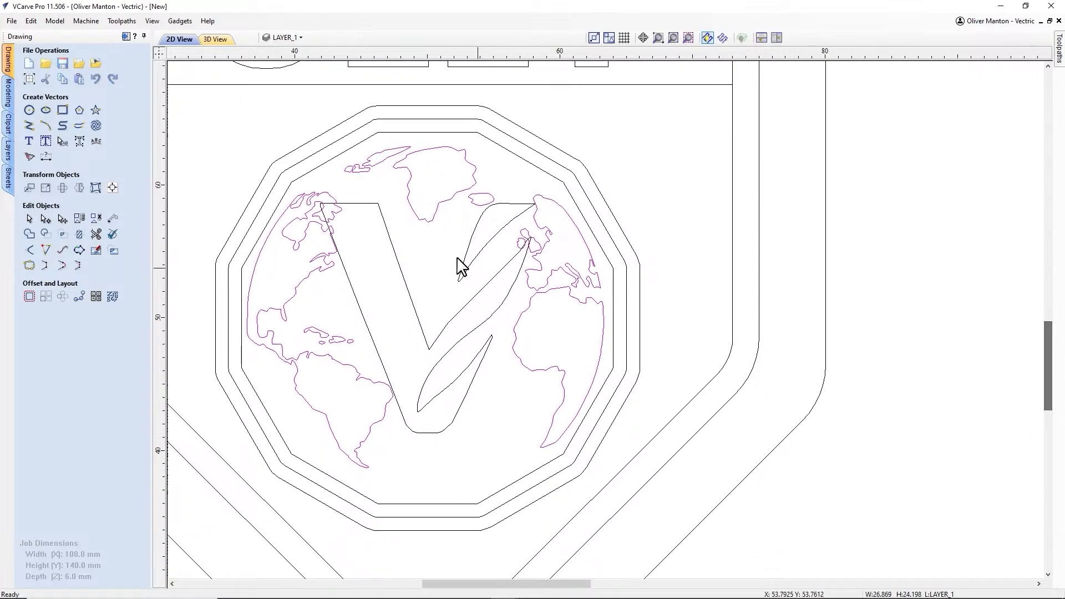
{"action": "scroll", "coordinate": [438, 231], "scroll_direction": "up", "scroll_amount": 1}
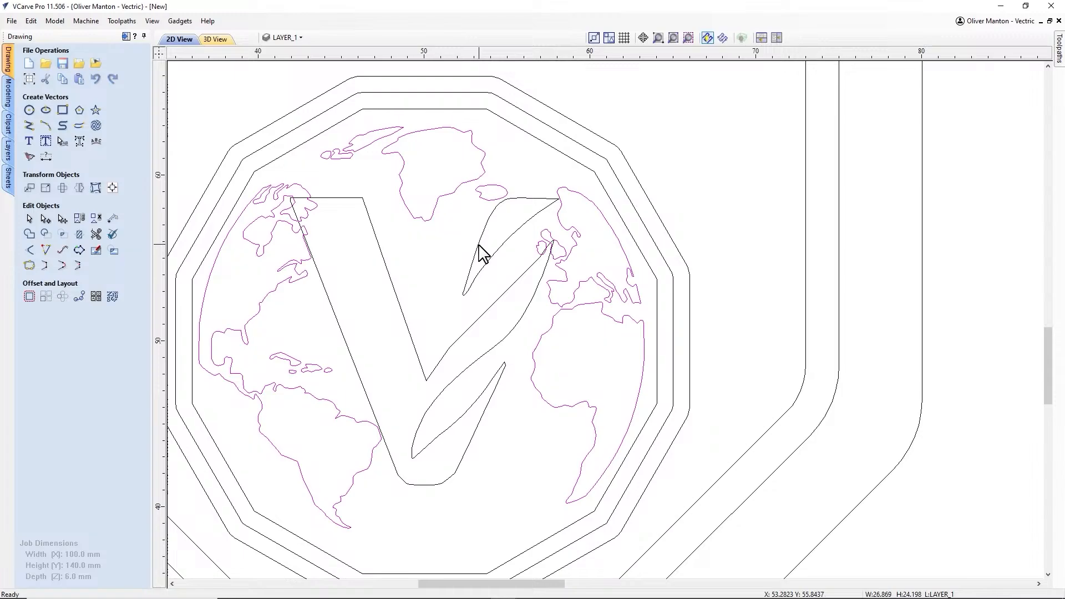
{"action": "left_click", "coordinate": [484, 270]}
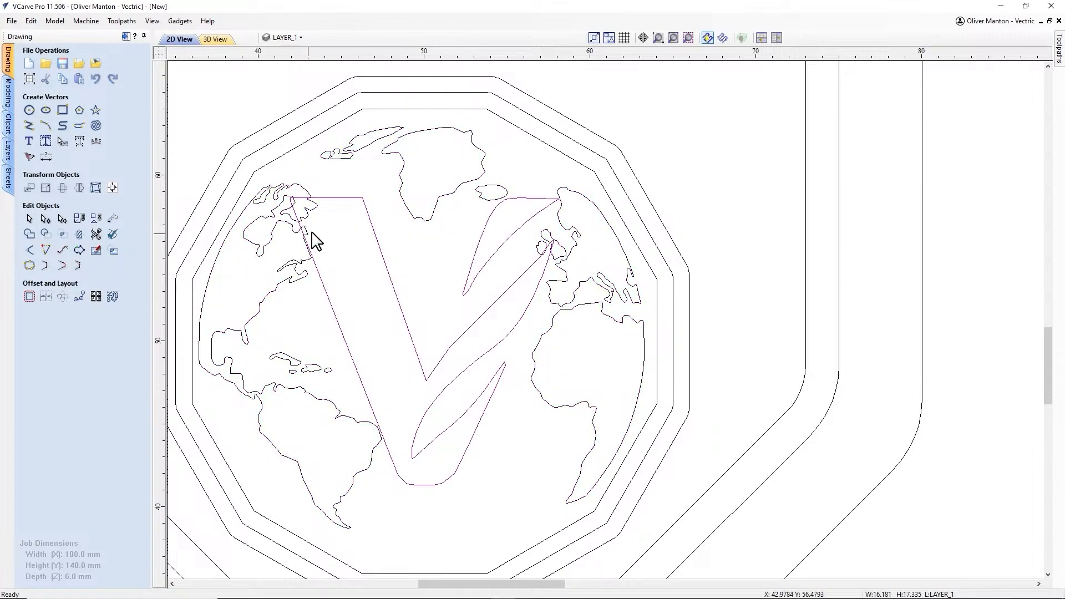
{"action": "left_click", "coordinate": [97, 234]}
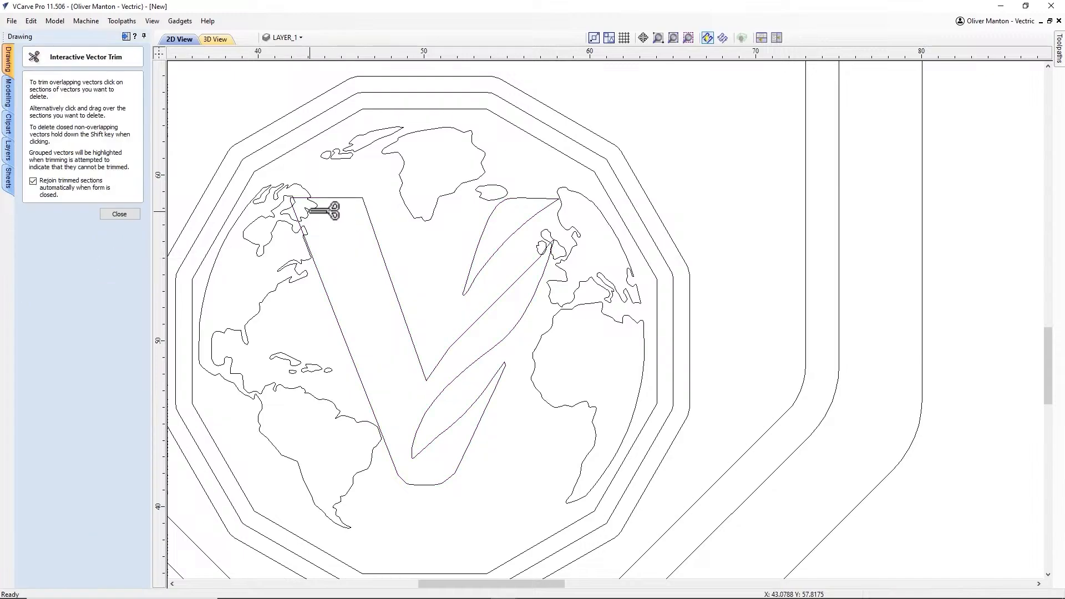
{"action": "scroll", "coordinate": [310, 214], "scroll_direction": "up", "scroll_amount": 5}
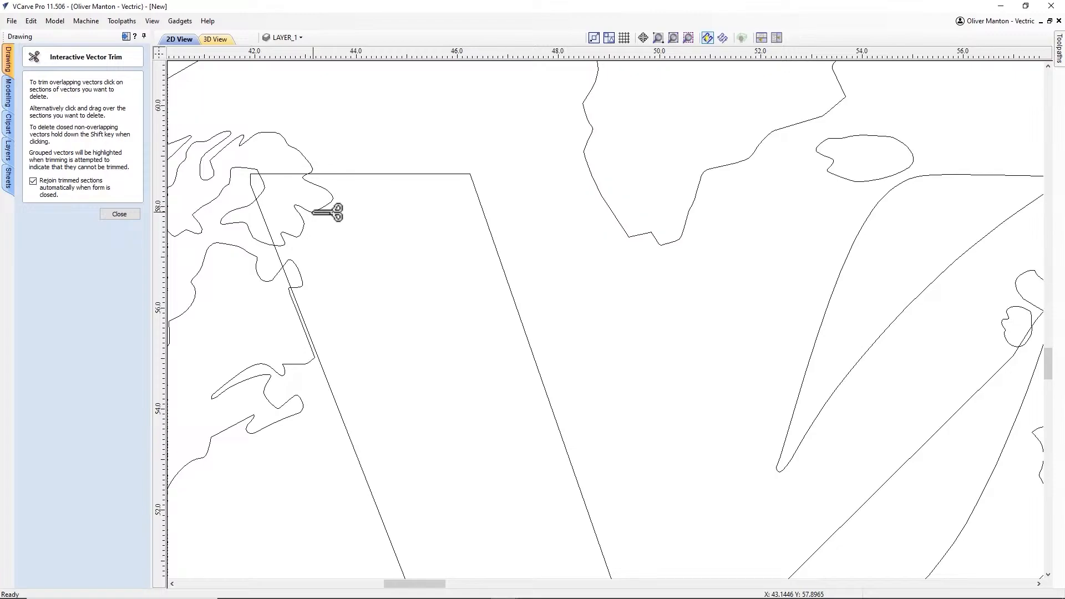
{"action": "scroll", "coordinate": [327, 213], "scroll_direction": "down", "scroll_amount": 4}
{"action": "left_click", "coordinate": [119, 214]}
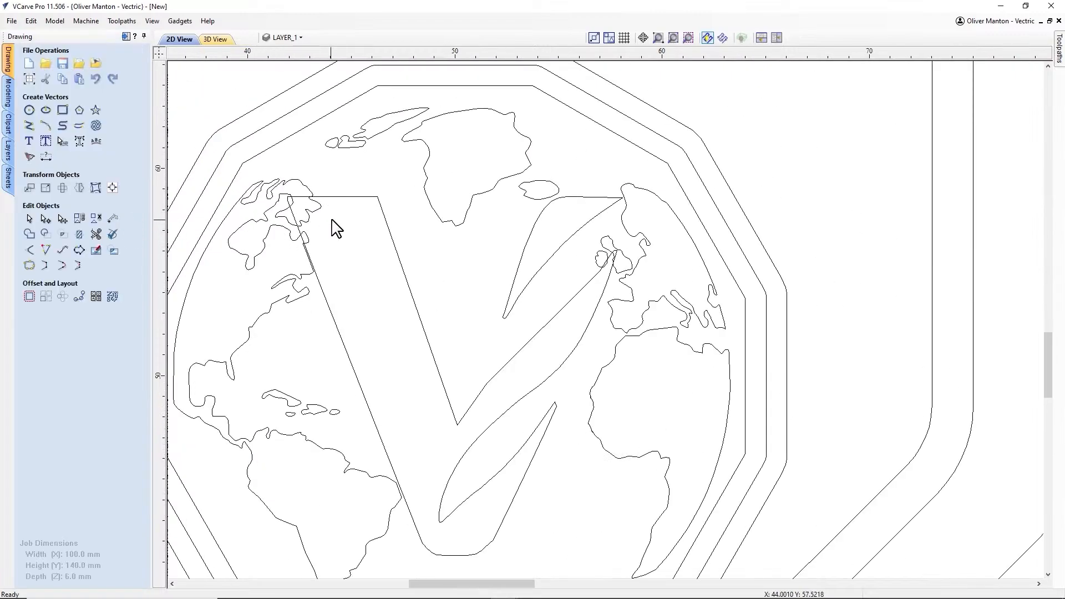
Step: Ungroup the continents group into separate vectors
{"action": "scroll", "coordinate": [337, 228], "scroll_direction": "down", "scroll_amount": 3}
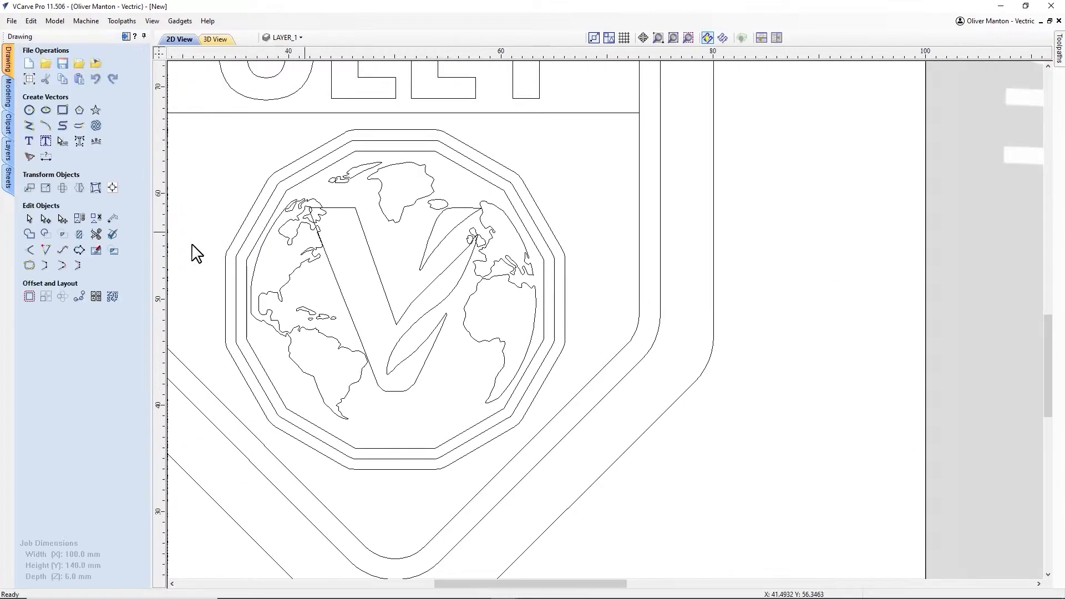
{"action": "right_click", "coordinate": [300, 238]}
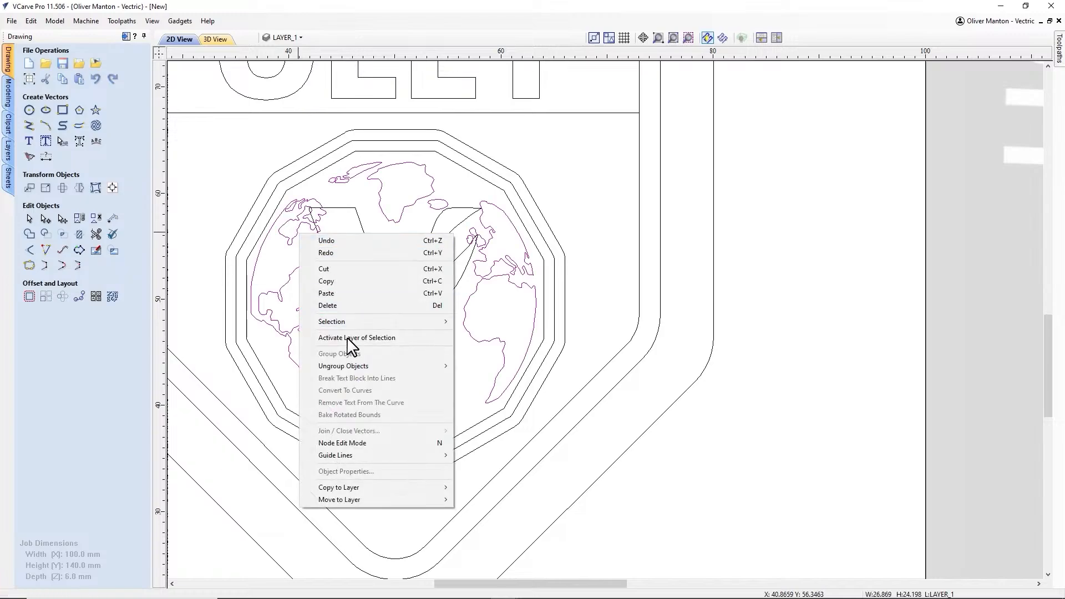
{"action": "mouse_move", "coordinate": [368, 366]}
{"action": "left_click", "coordinate": [509, 379]}
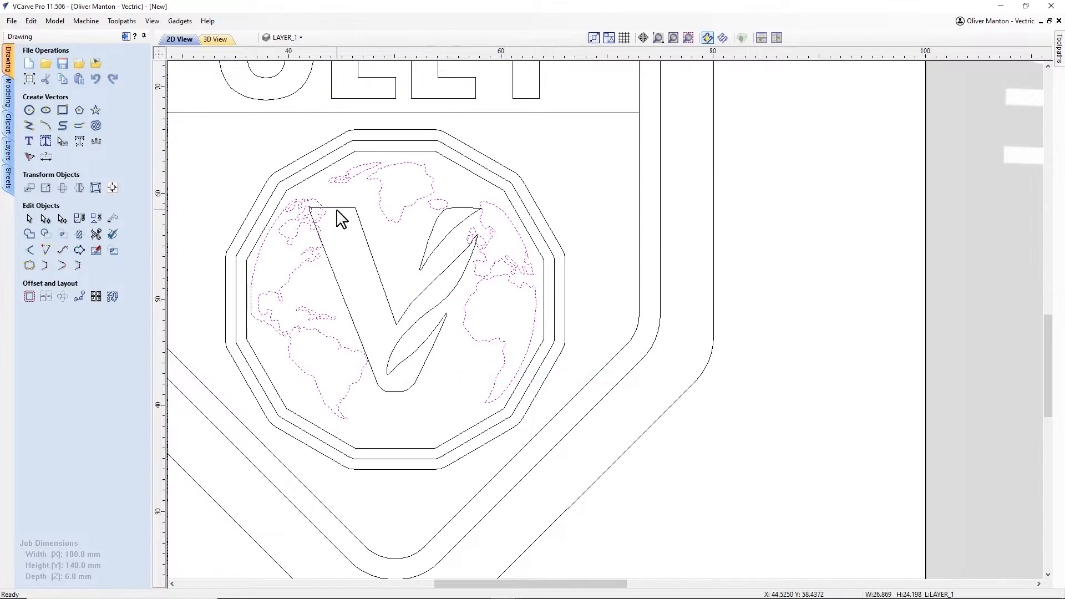
Step: Trim away the North American coastline sections that overlap the thick stroke of the V with Interactive Vector Trim
{"action": "left_click", "coordinate": [96, 234]}
{"action": "scroll", "coordinate": [336, 217], "scroll_direction": "up", "scroll_amount": 2}
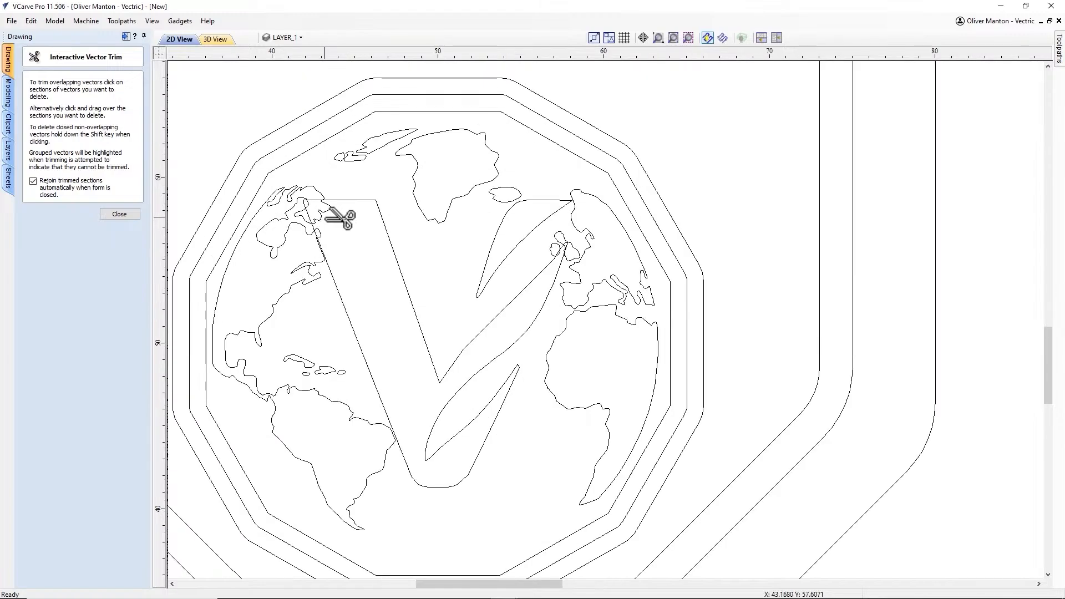
{"action": "scroll", "coordinate": [339, 217], "scroll_direction": "up", "scroll_amount": 2}
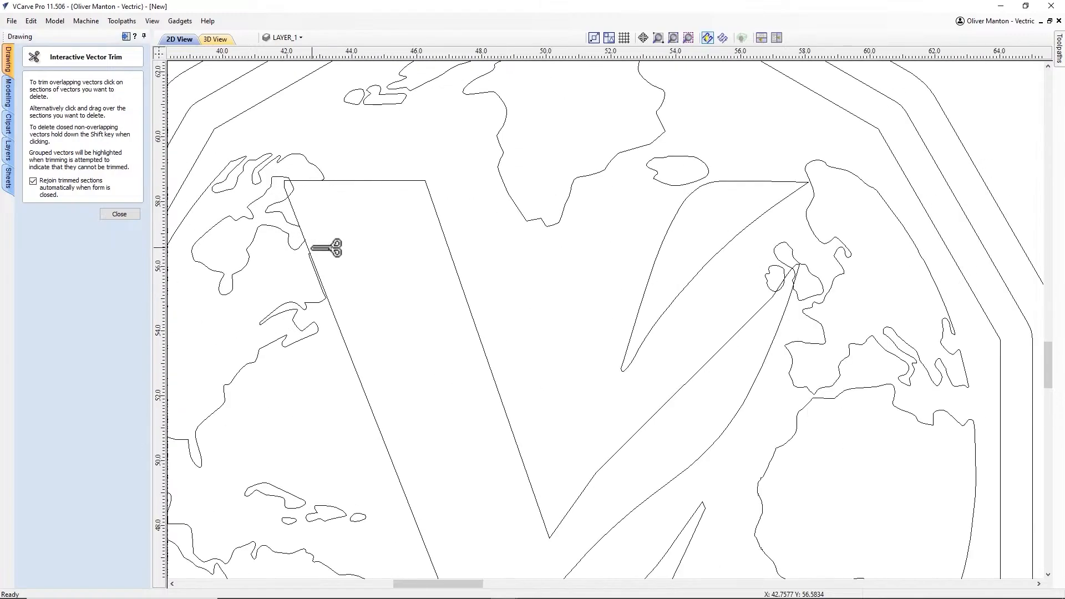
{"action": "scroll", "coordinate": [327, 253], "scroll_direction": "up", "scroll_amount": 2}
{"action": "scroll", "coordinate": [327, 252], "scroll_direction": "up", "scroll_amount": 2}
{"action": "scroll", "coordinate": [352, 302], "scroll_direction": "down", "scroll_amount": 4}
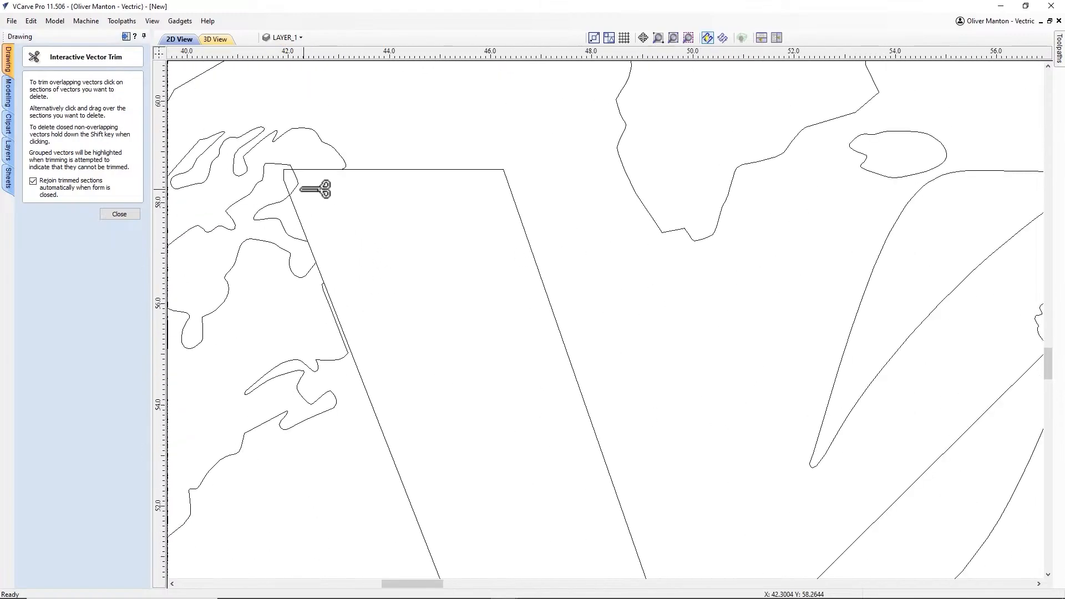
{"action": "scroll", "coordinate": [444, 277], "scroll_direction": "down", "scroll_amount": 4}
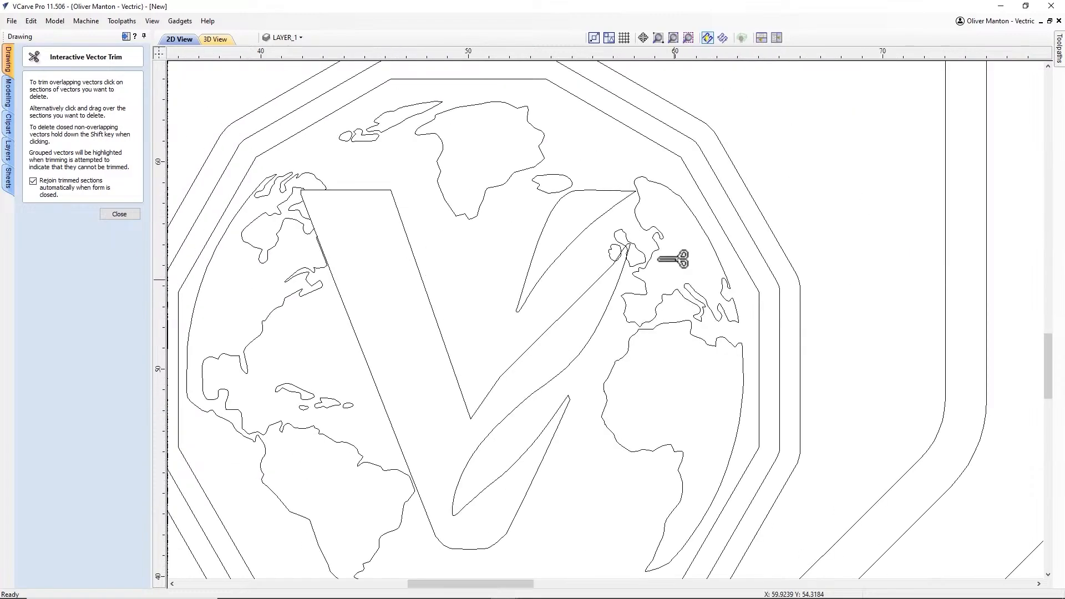
Step: Trim the island outlines that overlap the pointed tip of the V's leaf near Europe, and finish trimming
{"action": "scroll", "coordinate": [672, 259], "scroll_direction": "up", "scroll_amount": 3}
{"action": "scroll", "coordinate": [604, 239], "scroll_direction": "up", "scroll_amount": 3}
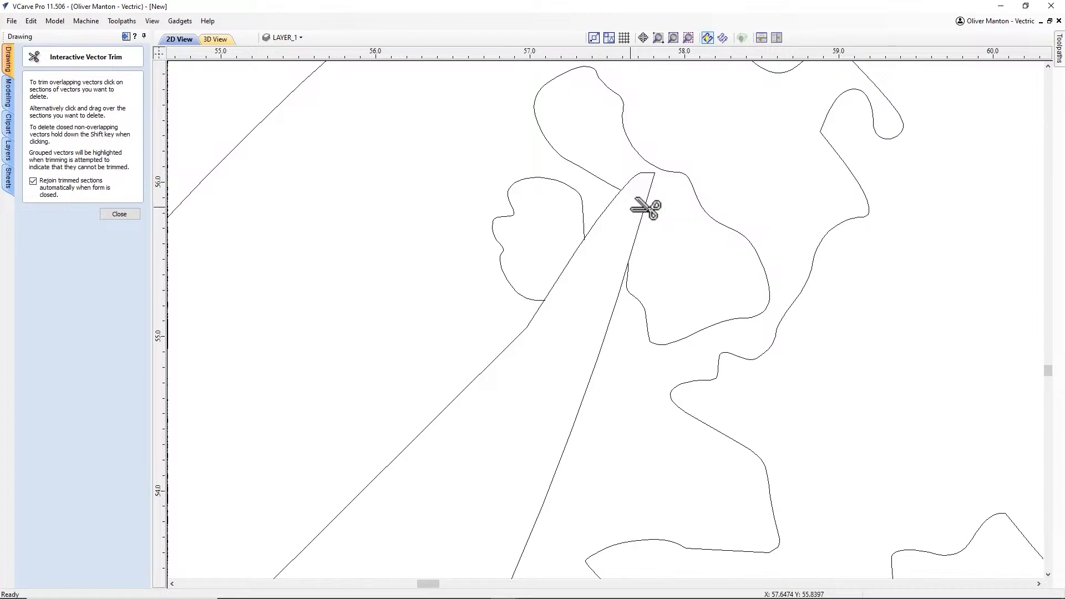
{"action": "scroll", "coordinate": [645, 209], "scroll_direction": "down", "scroll_amount": 10}
{"action": "scroll", "coordinate": [645, 208], "scroll_direction": "down", "scroll_amount": 2}
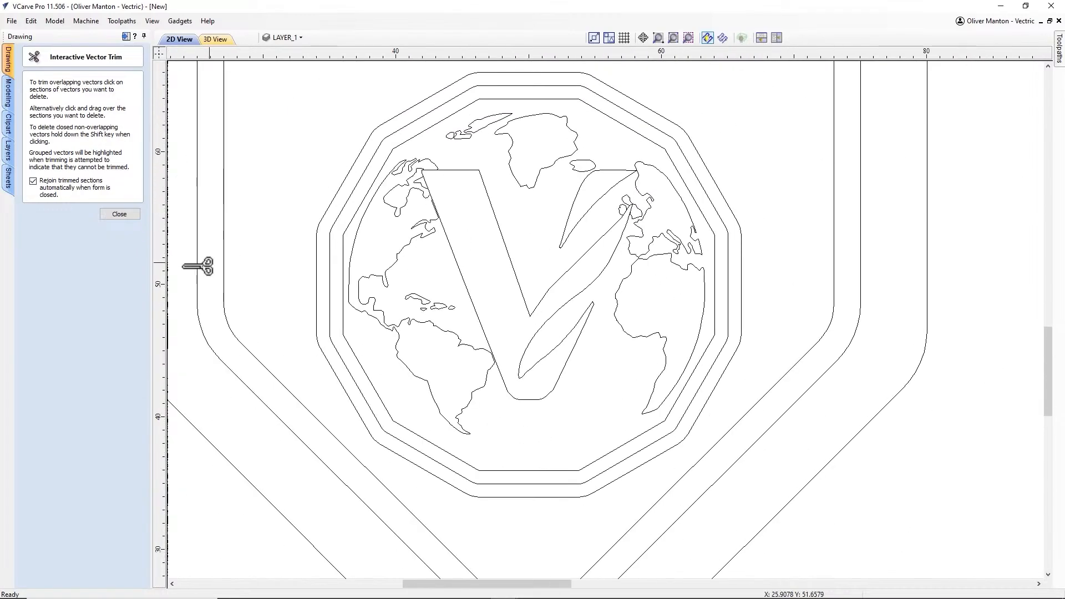
{"action": "left_click", "coordinate": [118, 215]}
Step: Group the trimmed continent vectors inside the polygon, leaving the V logo out of the group
{"action": "left_click_drag", "start_coordinate": [491, 247], "coordinate": [738, 471]}
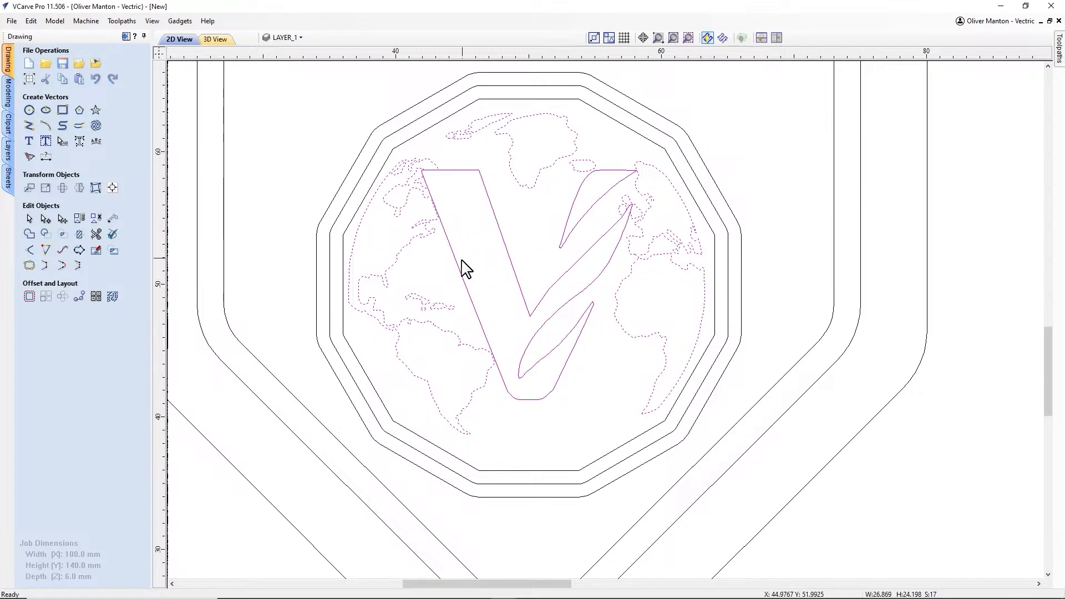
{"action": "left_click", "coordinate": [459, 266], "text": "shift"}
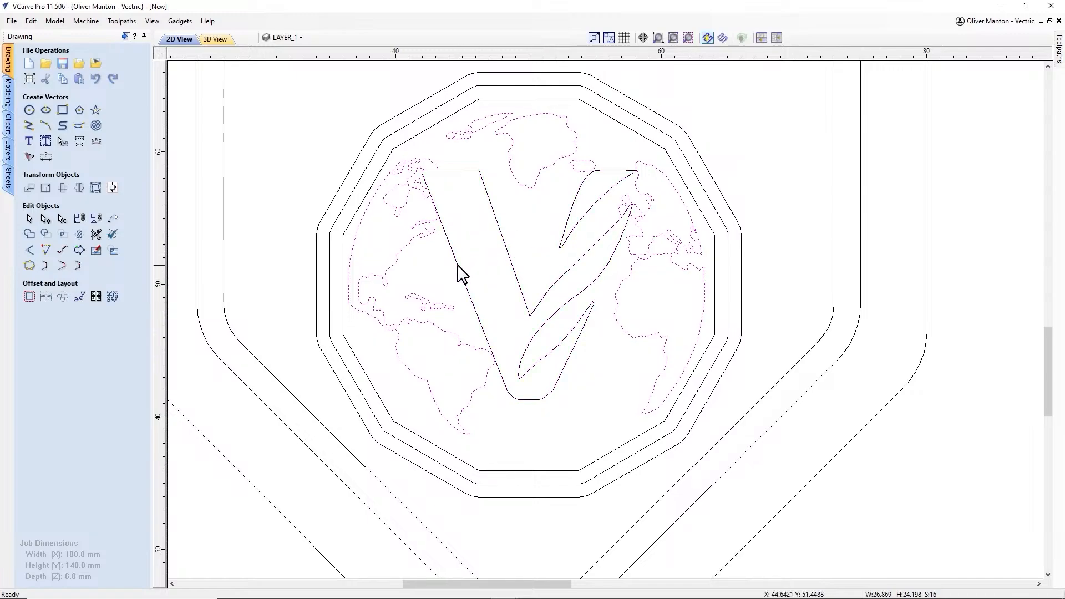
{"action": "right_click", "coordinate": [647, 216]}
{"action": "left_click", "coordinate": [686, 340]}
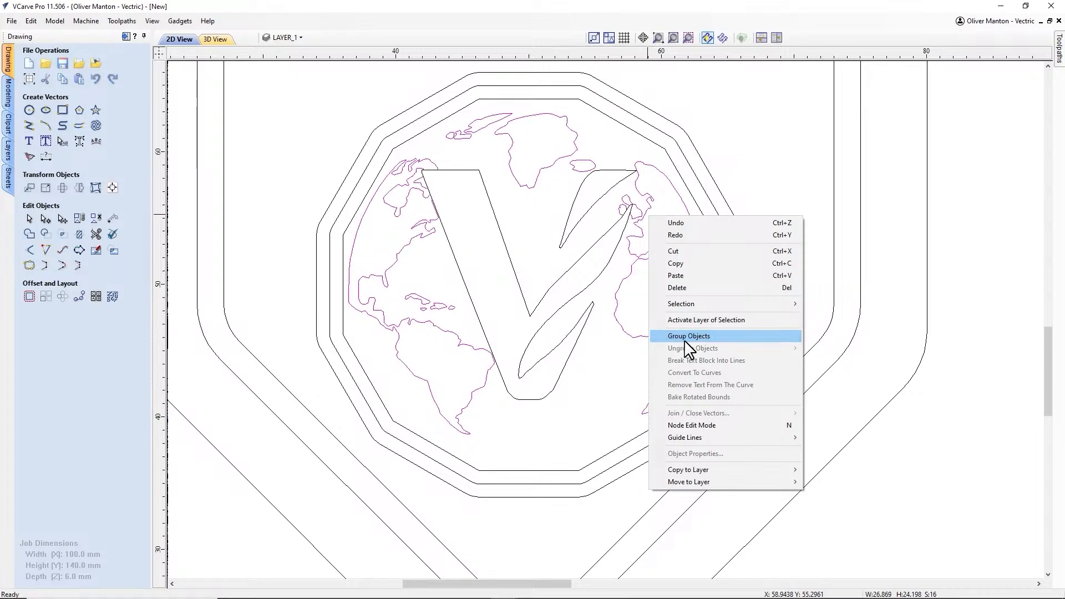
Step: Delete the User Group Meeting logo bitmap beside the badge
{"action": "key", "text": "F6"}
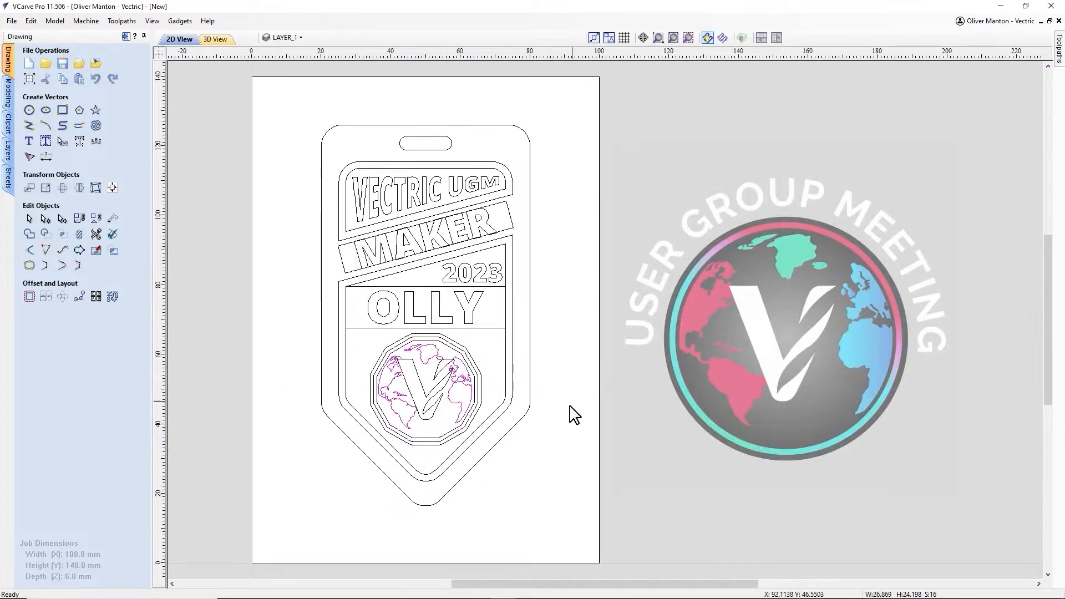
{"action": "left_click", "coordinate": [565, 411]}
{"action": "left_click", "coordinate": [731, 366]}
{"action": "key", "text": "Delete"}
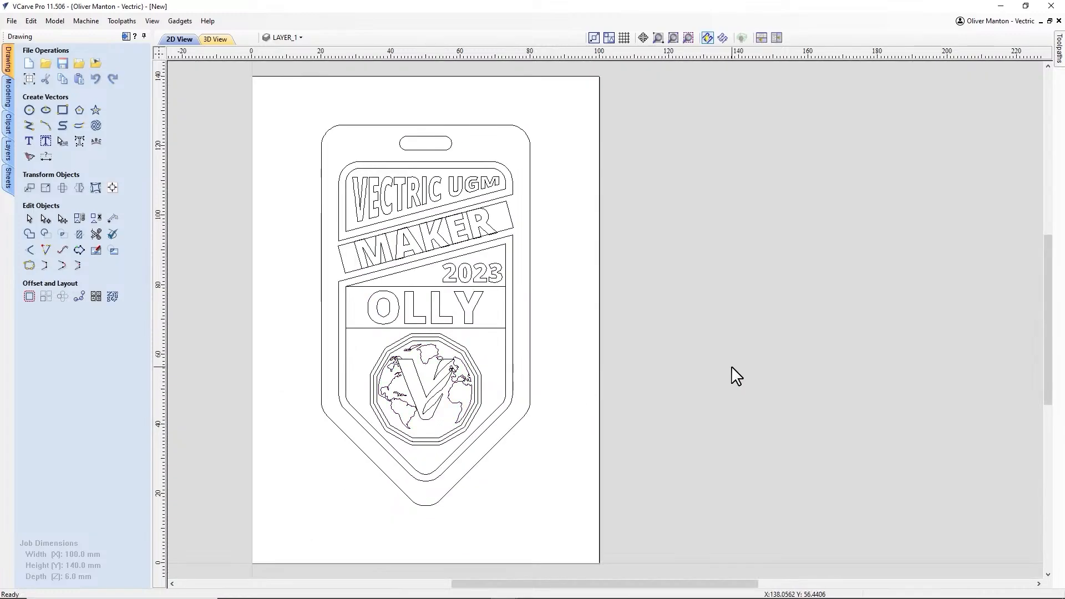
Step: Switch the workspace to the toolpath layout and show the 2D and 3D views side by side
{"action": "key", "text": "F6"}
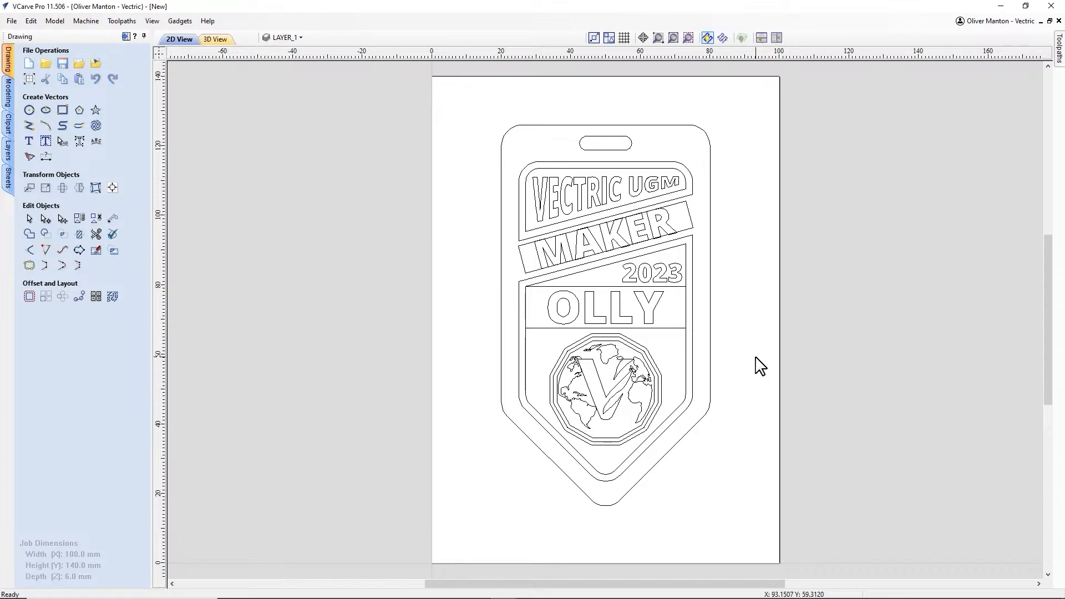
{"action": "left_click", "coordinate": [126, 37]}
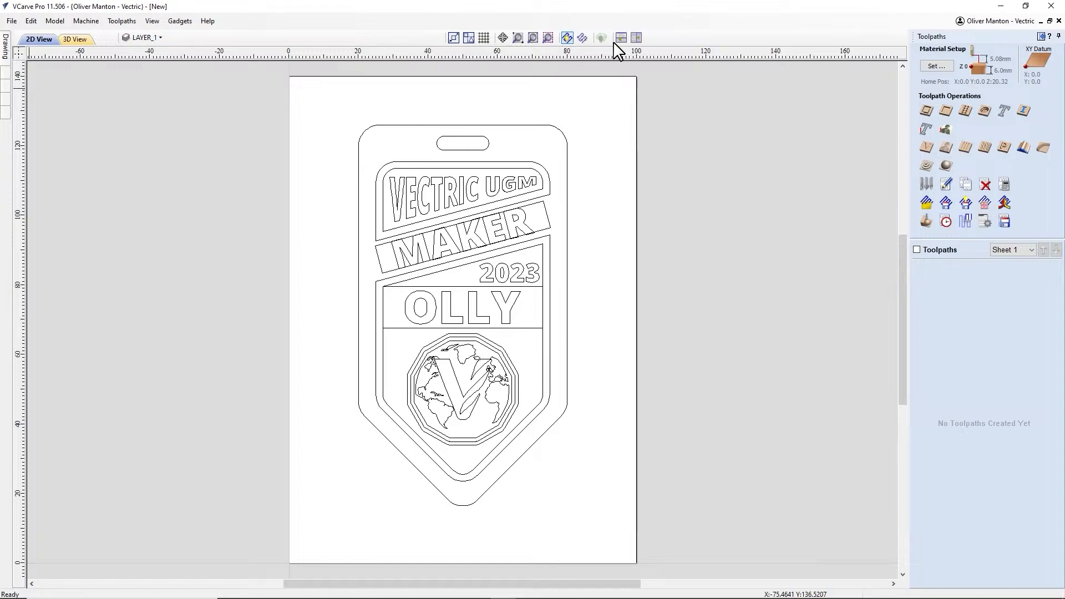
{"action": "left_click", "coordinate": [637, 37]}
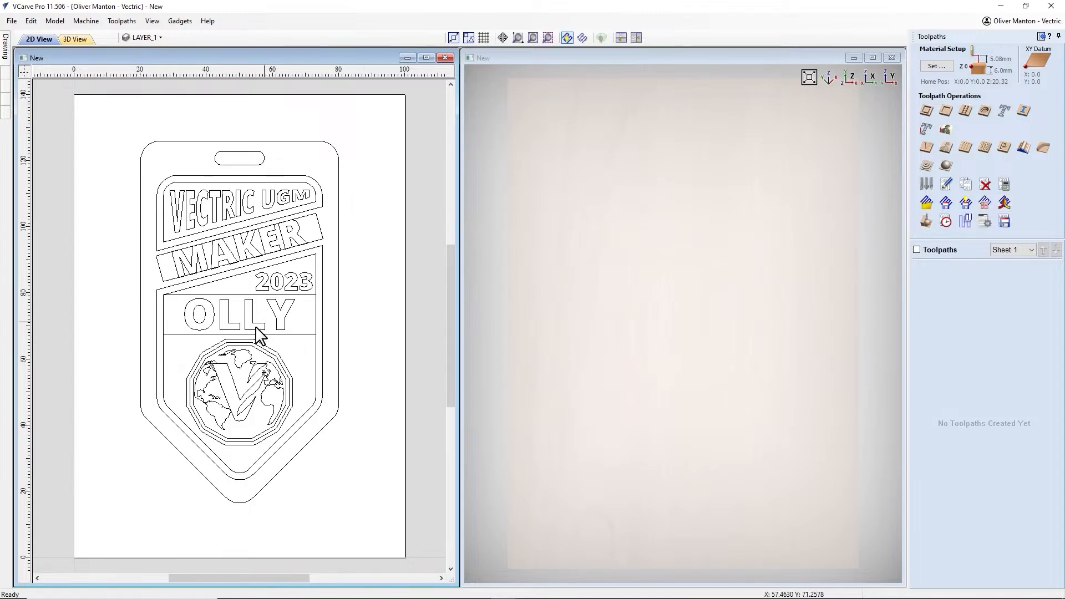
Step: Set up a Pocket toolpath for the emblem's inner polygon, with a 4 mm cut depth and the 1/8" end mill
{"action": "left_click", "coordinate": [245, 348]}
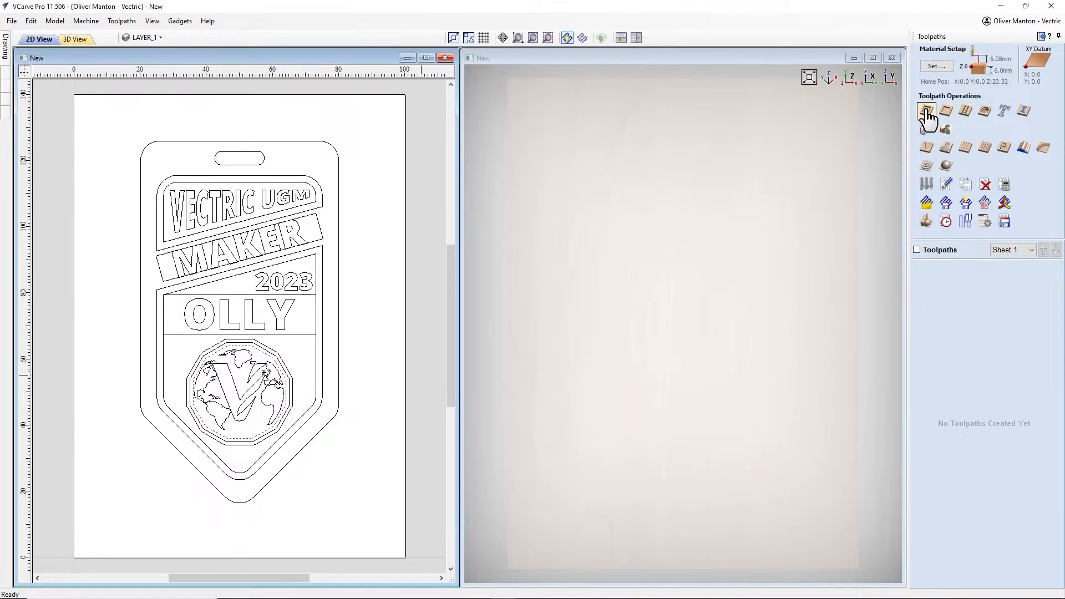
{"action": "left_click", "coordinate": [946, 111]}
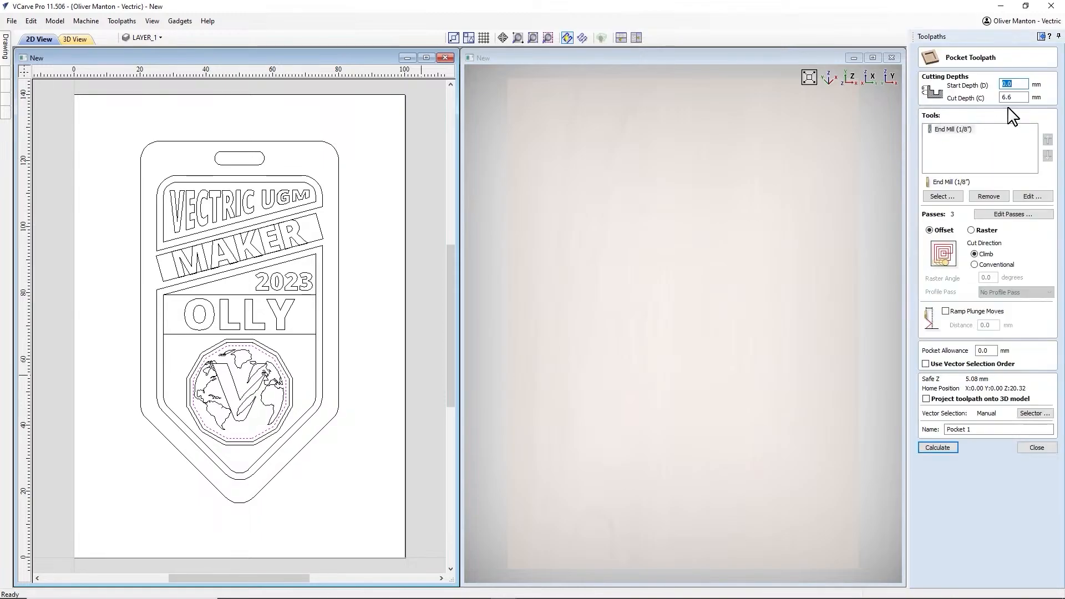
{"action": "key", "text": "Tab"}
{"action": "left_click", "coordinate": [950, 131]}
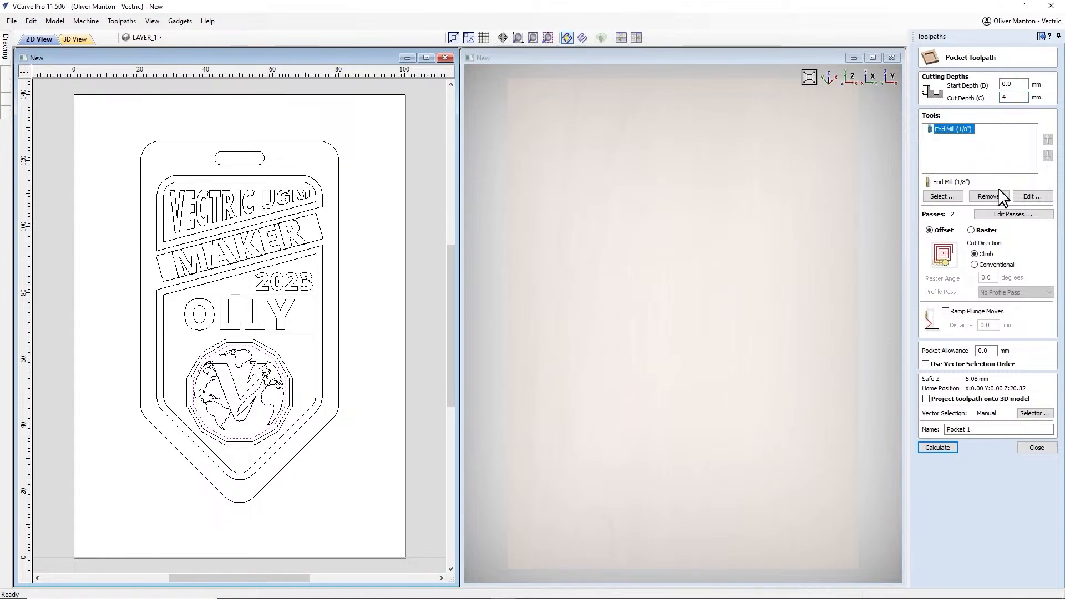
{"action": "left_click", "coordinate": [1033, 197]}
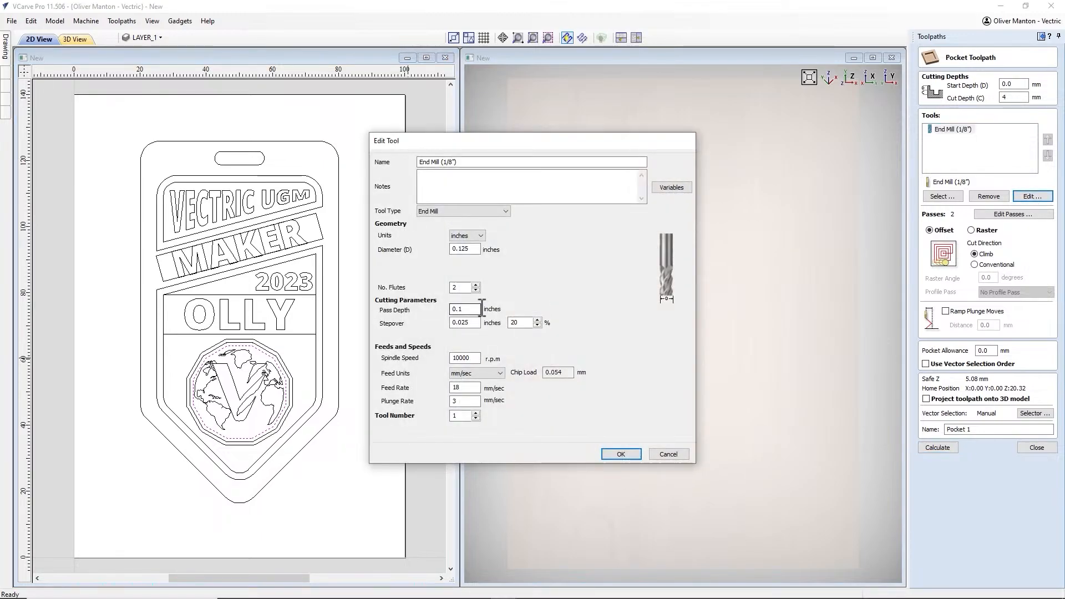
{"action": "left_click", "coordinate": [619, 454]}
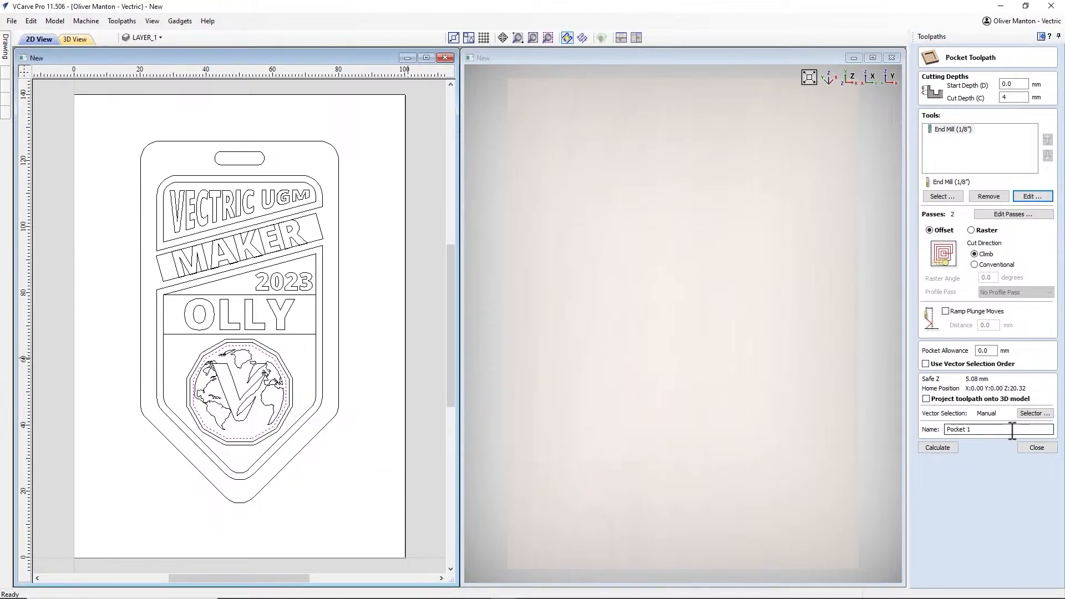
Step: Name the toolpath Pocket Circle, calculate it, and preview the polygon pocket in the 3D view with its toolpath lines hidden
{"action": "left_click", "coordinate": [981, 428]}
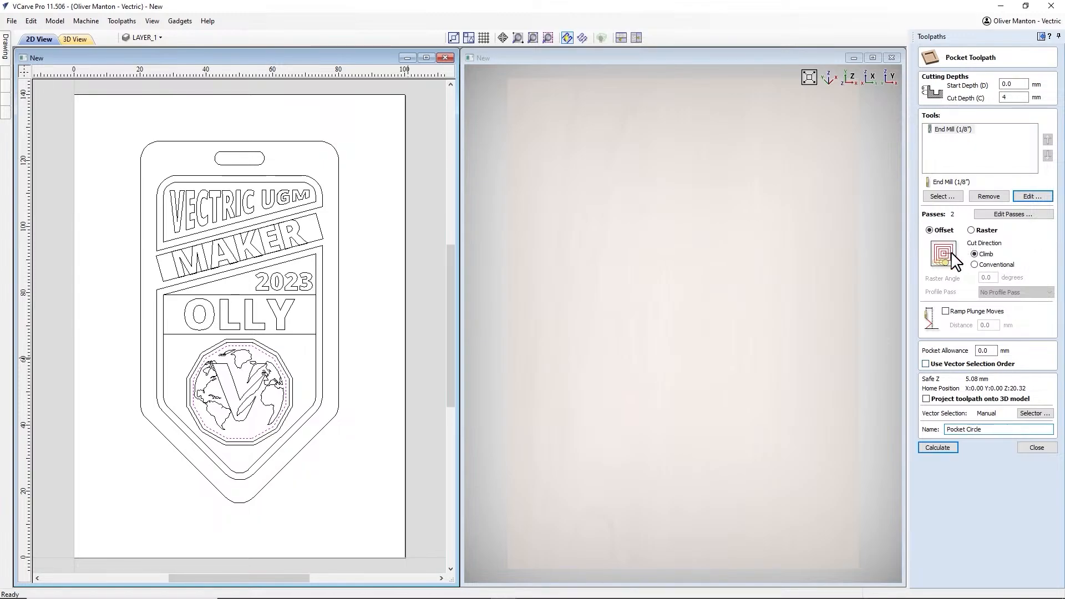
{"action": "left_click", "coordinate": [938, 447]}
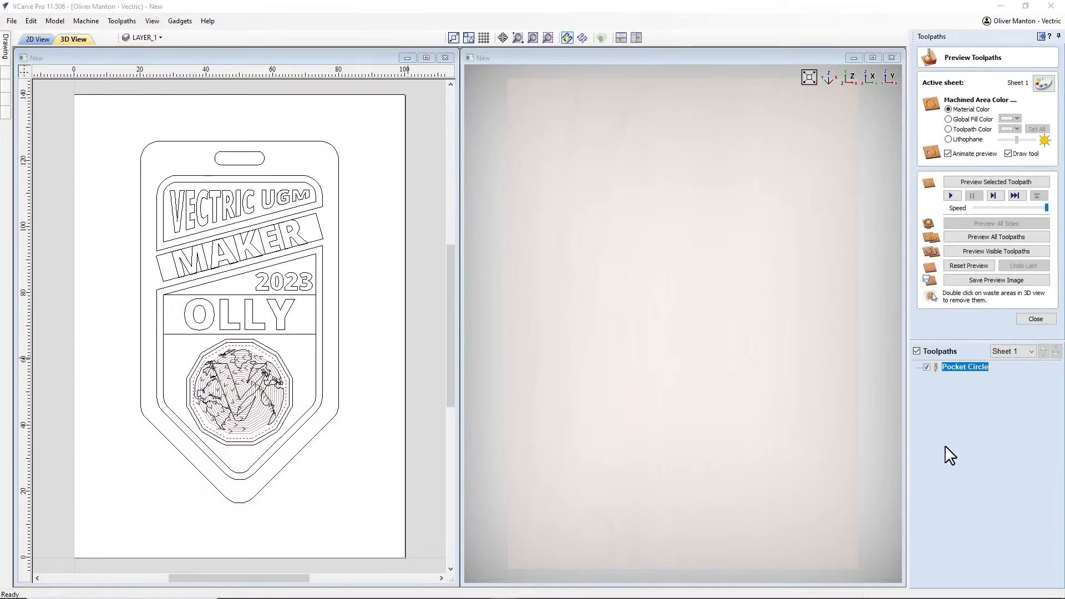
{"action": "left_click", "coordinate": [916, 351]}
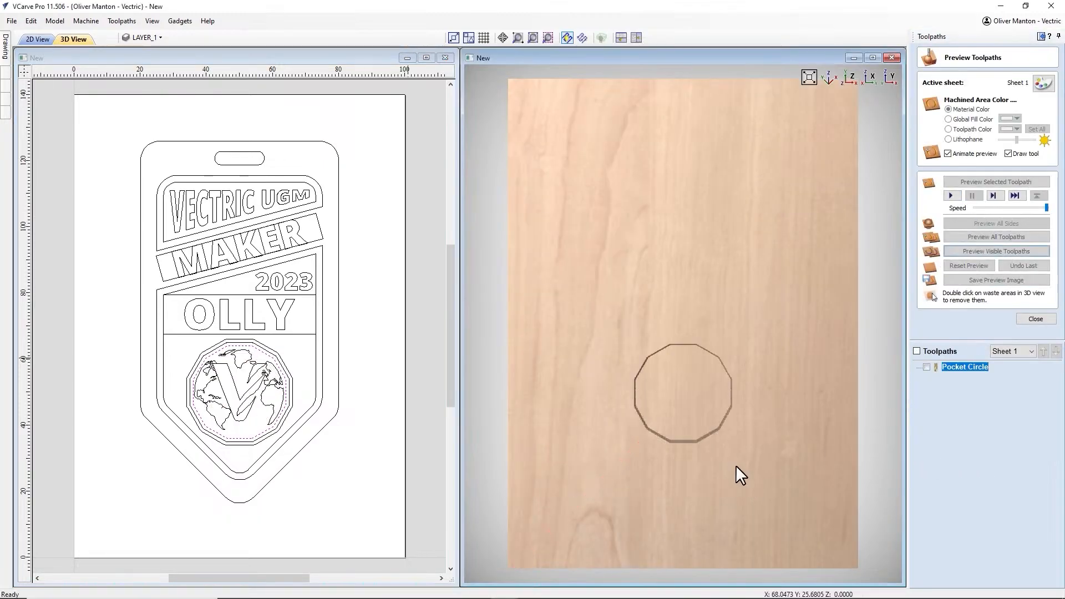
{"action": "left_click_drag", "start_coordinate": [736, 465], "coordinate": [723, 434]}
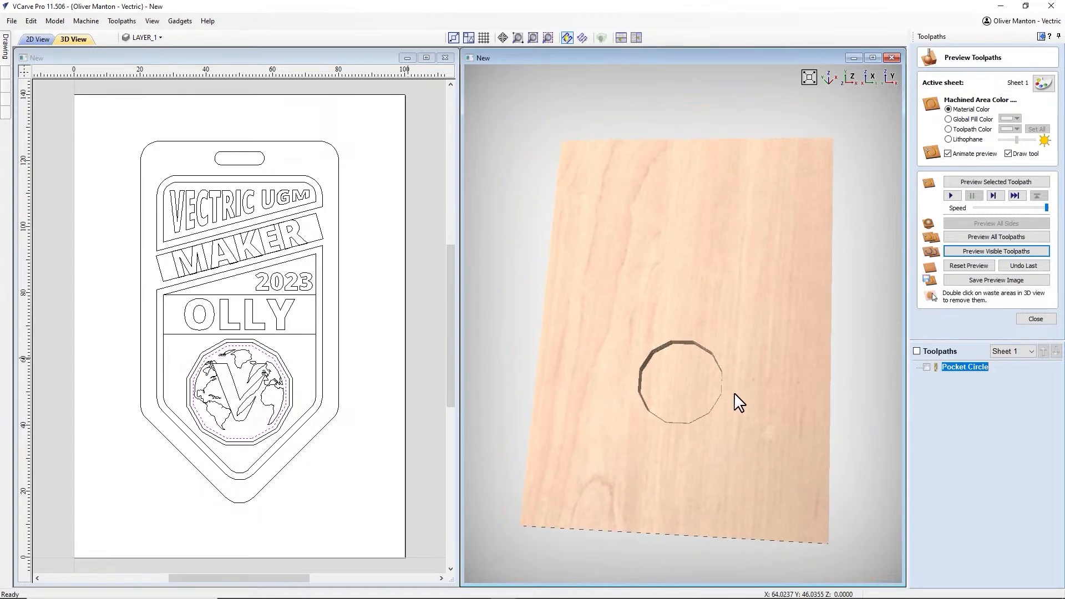
Step: Calculate a 2 mm deep Pocket toolpath named Big Pockets for the outer outlines of the upper and lower badge frames
{"action": "left_click", "coordinate": [296, 262]}
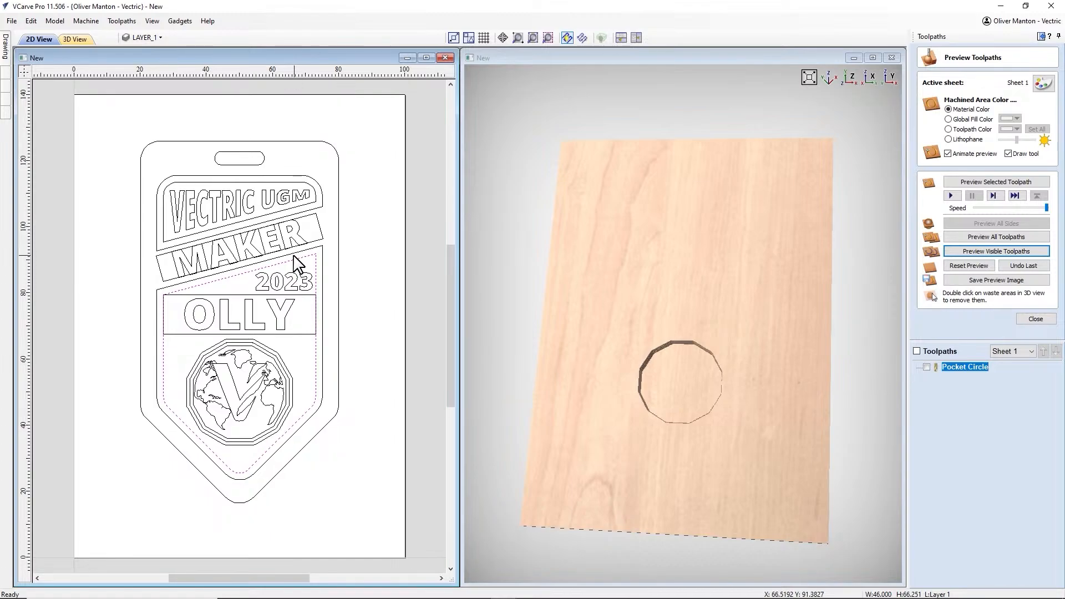
{"action": "left_click", "coordinate": [294, 254]}
{"action": "left_click", "coordinate": [307, 176], "text": "shift"}
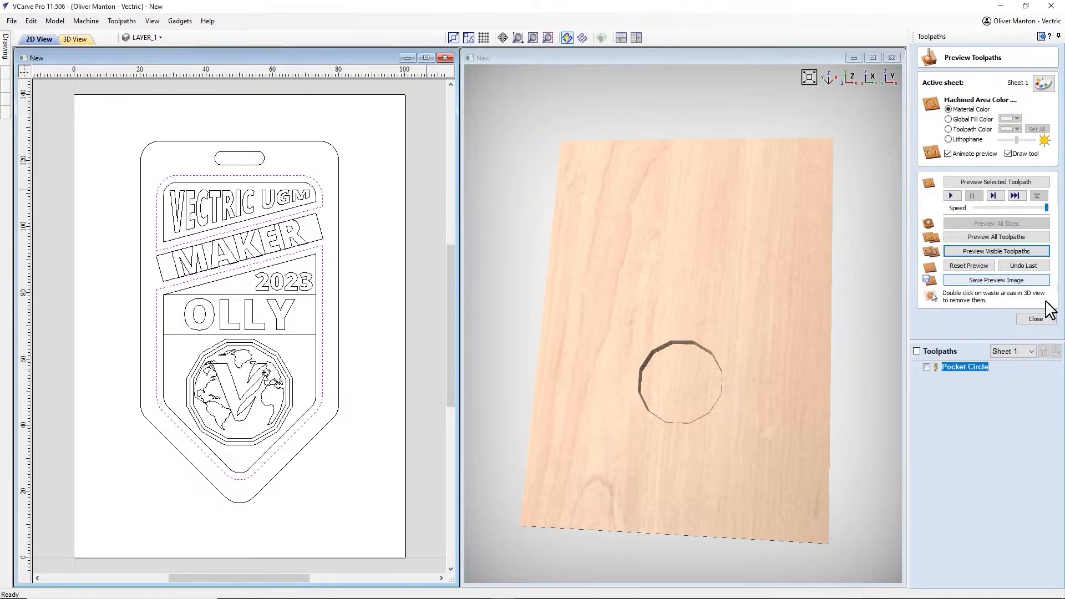
{"action": "left_click", "coordinate": [1042, 320]}
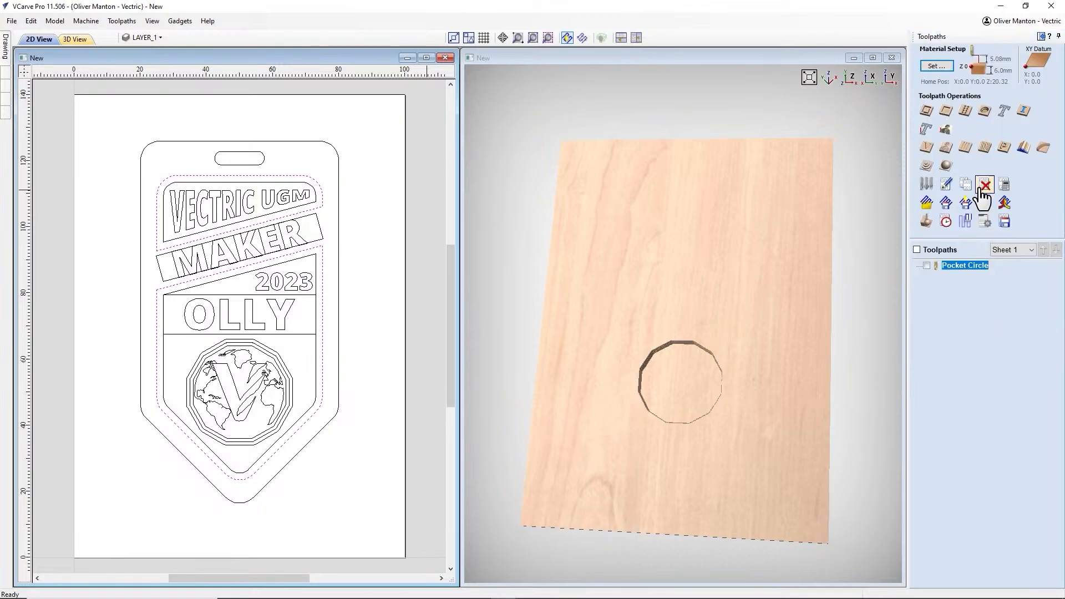
{"action": "left_click", "coordinate": [946, 111]}
{"action": "key", "text": "Tab"}
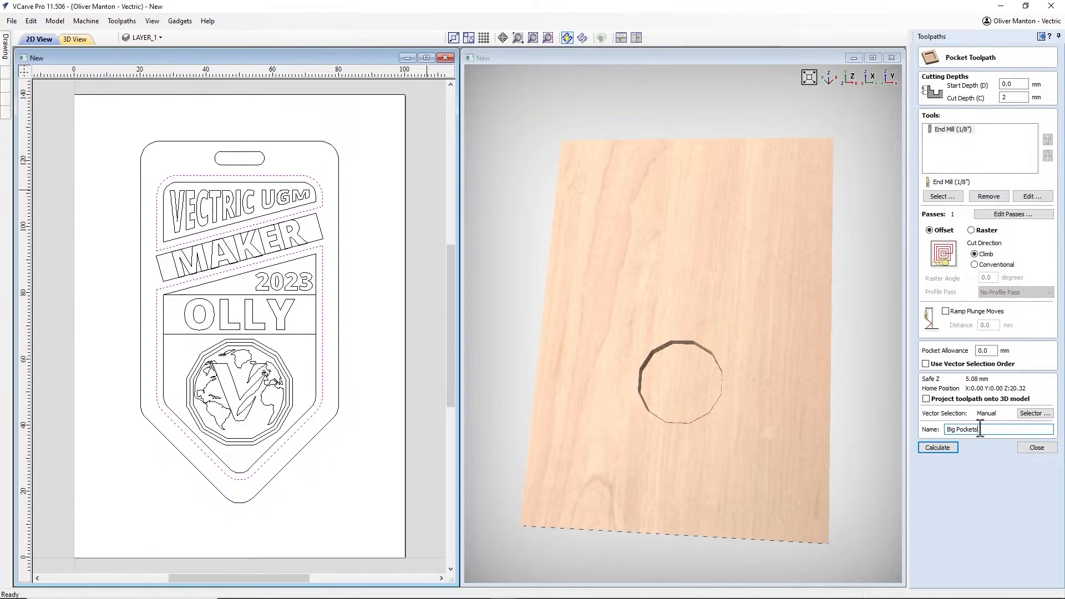
{"action": "left_click", "coordinate": [939, 448]}
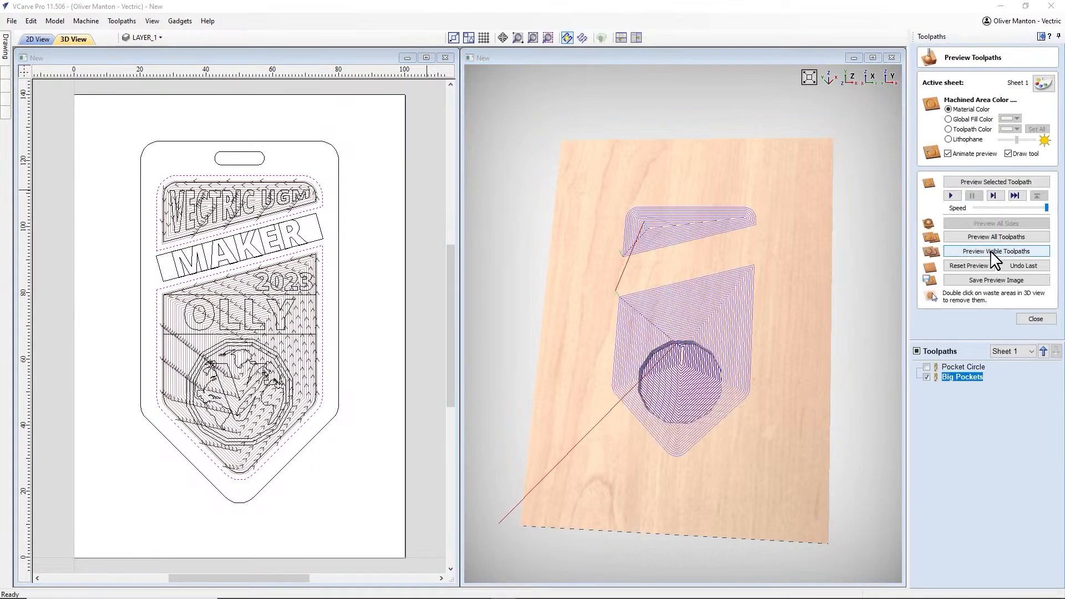
Step: Preview the Big Pockets toolpath on the material and inspect the pockets in 3D
{"action": "left_click", "coordinate": [993, 251]}
{"action": "left_click_drag", "start_coordinate": [793, 397], "coordinate": [737, 361]}
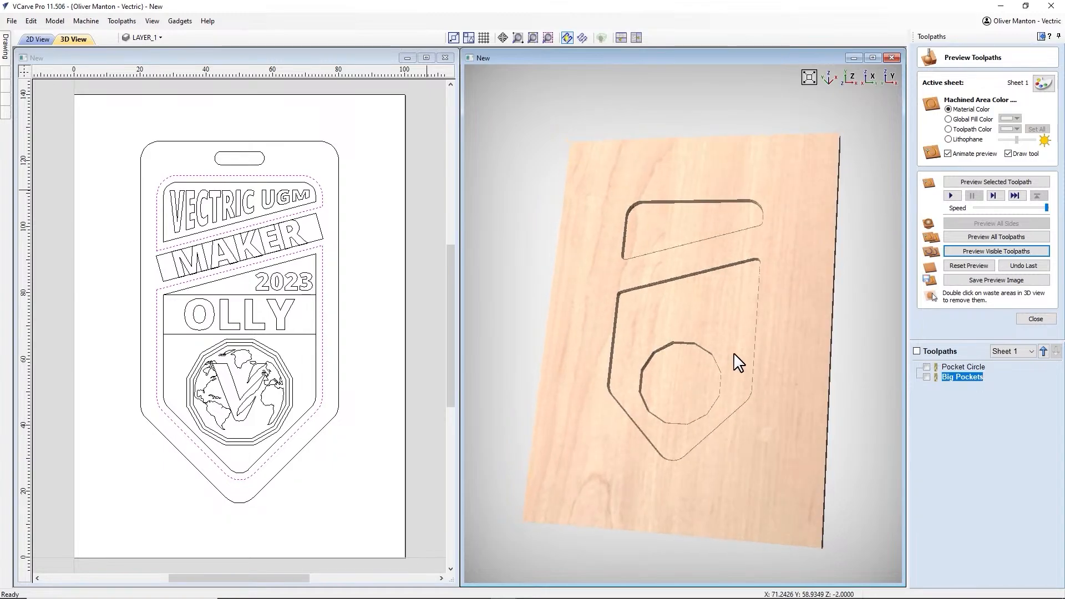
{"action": "left_click", "coordinate": [1035, 319]}
Step: Calculate a V-Carve toolpath named V-Carve Text for the MAKER lettering and preview it in 3D
{"action": "left_click", "coordinate": [228, 259]}
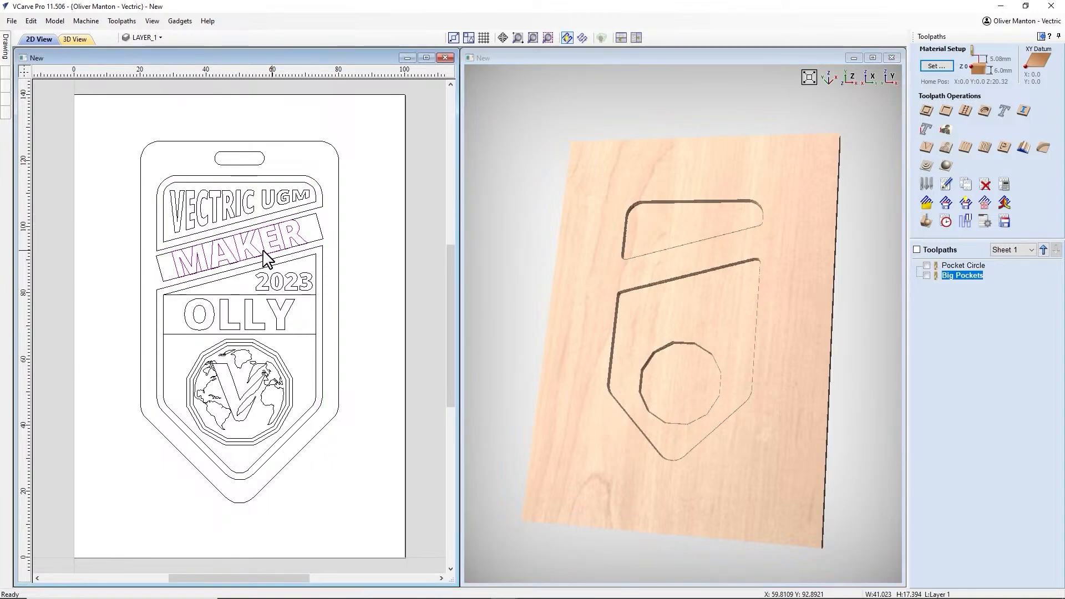
{"action": "left_click", "coordinate": [926, 147]}
{"action": "left_click", "coordinate": [985, 450]}
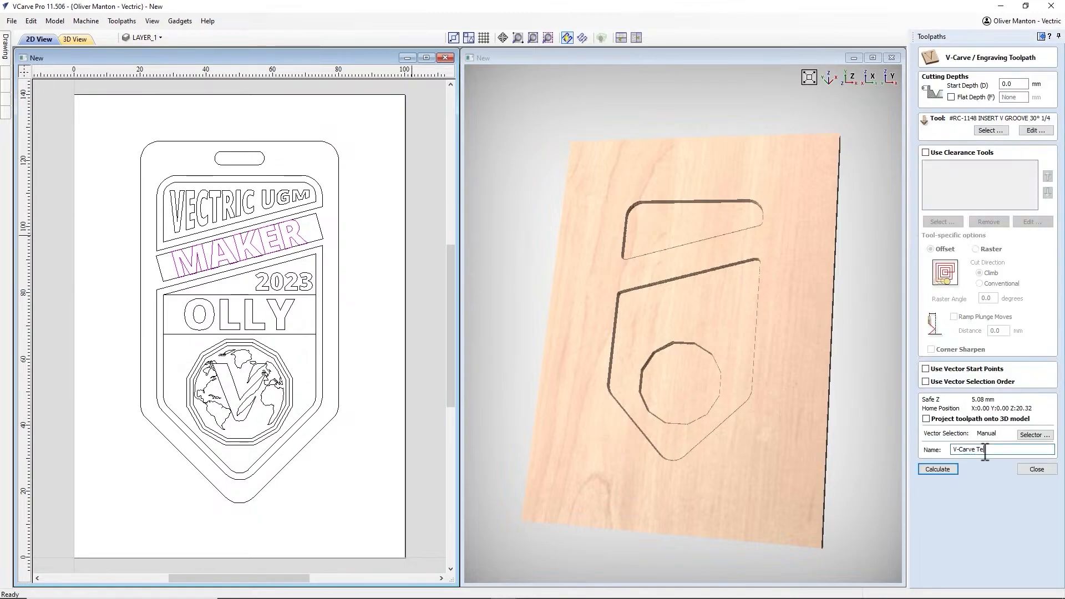
{"action": "left_click", "coordinate": [937, 469]}
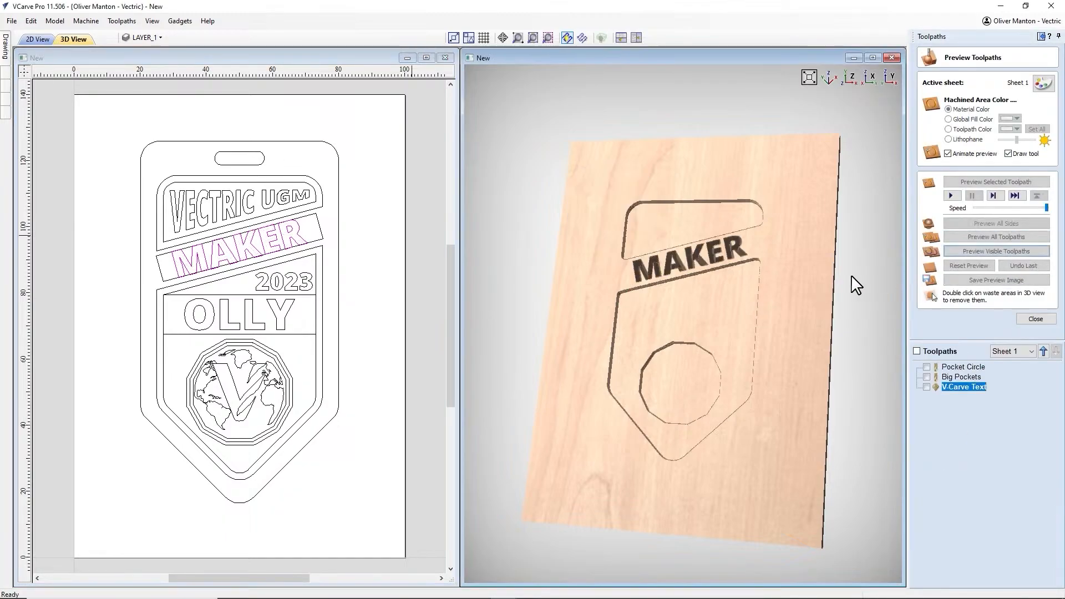
{"action": "left_click_drag", "start_coordinate": [714, 231], "coordinate": [710, 327]}
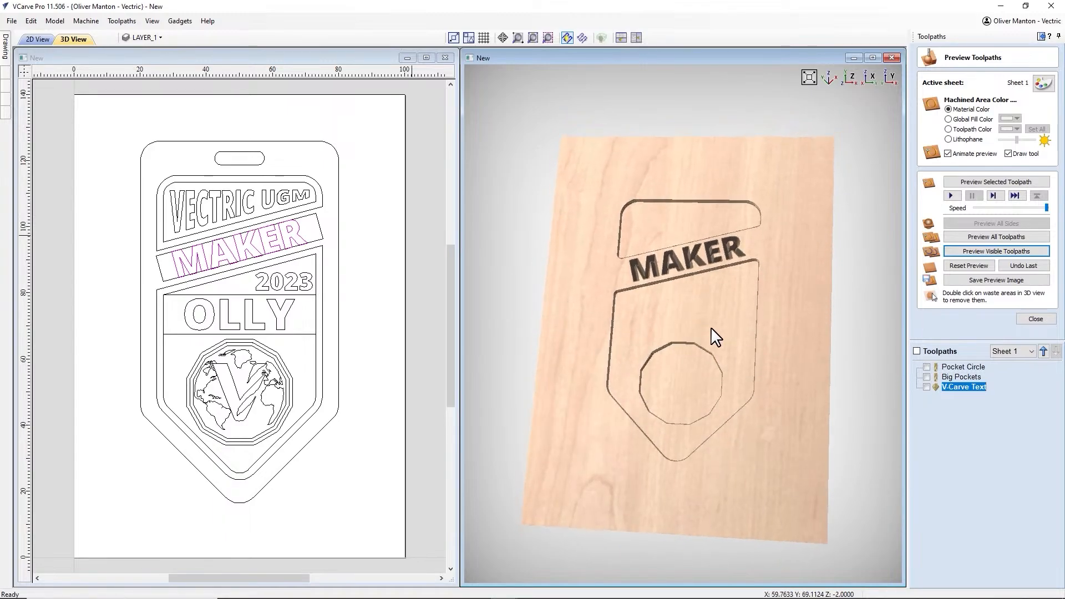
{"action": "left_click", "coordinate": [1036, 320]}
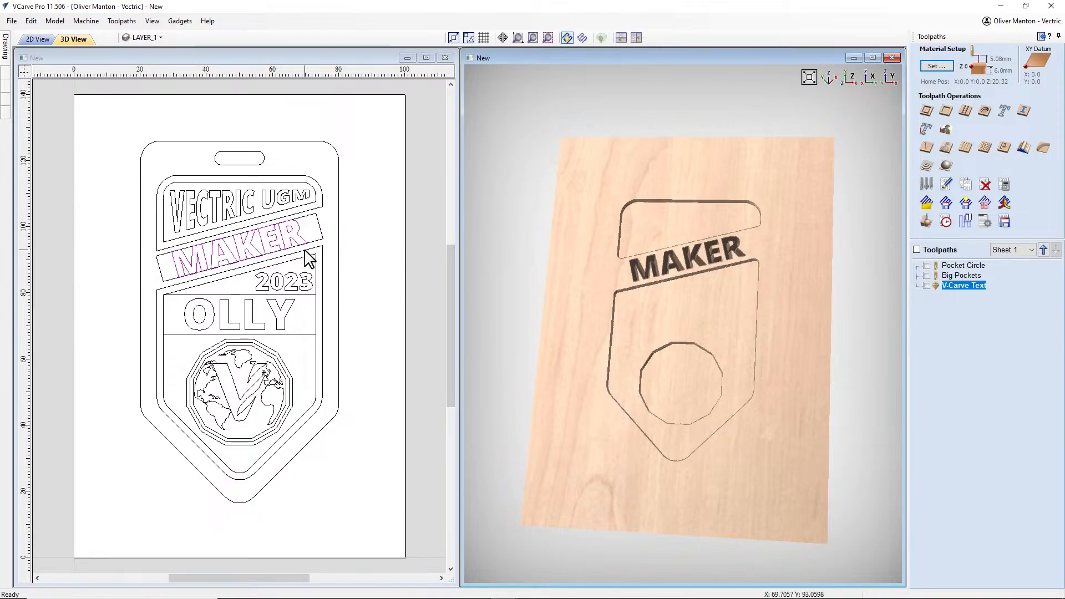
Step: Calculate a 2D Profile toolpath named Profile Hole Top inside the lanyard slot, with cut depth z+0.4, accepting the cut through the material
{"action": "left_click", "coordinate": [242, 161]}
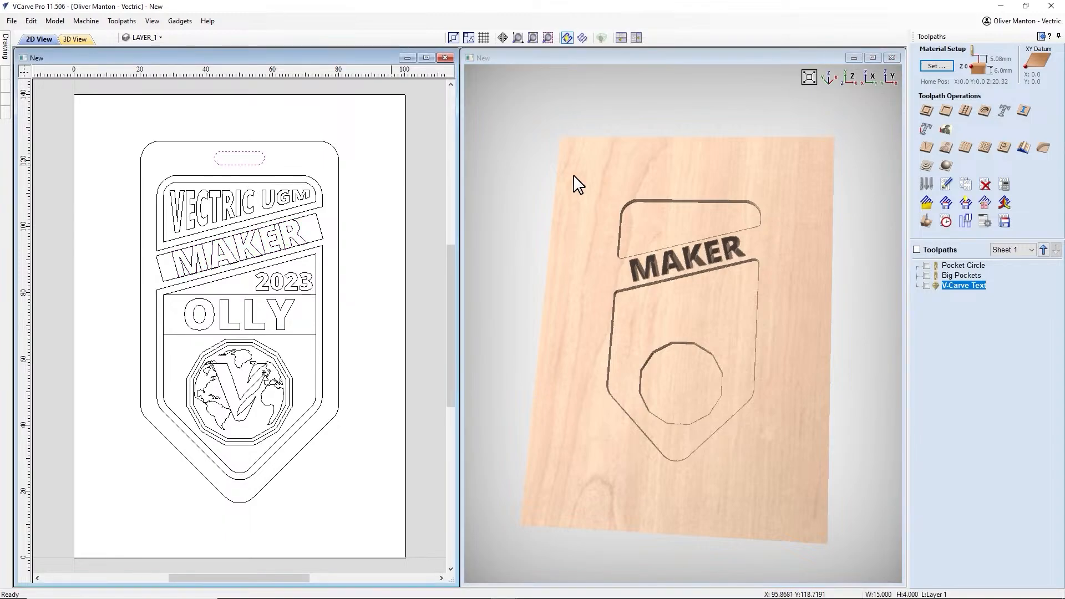
{"action": "left_click", "coordinate": [926, 111]}
{"action": "key", "text": "Tab"}
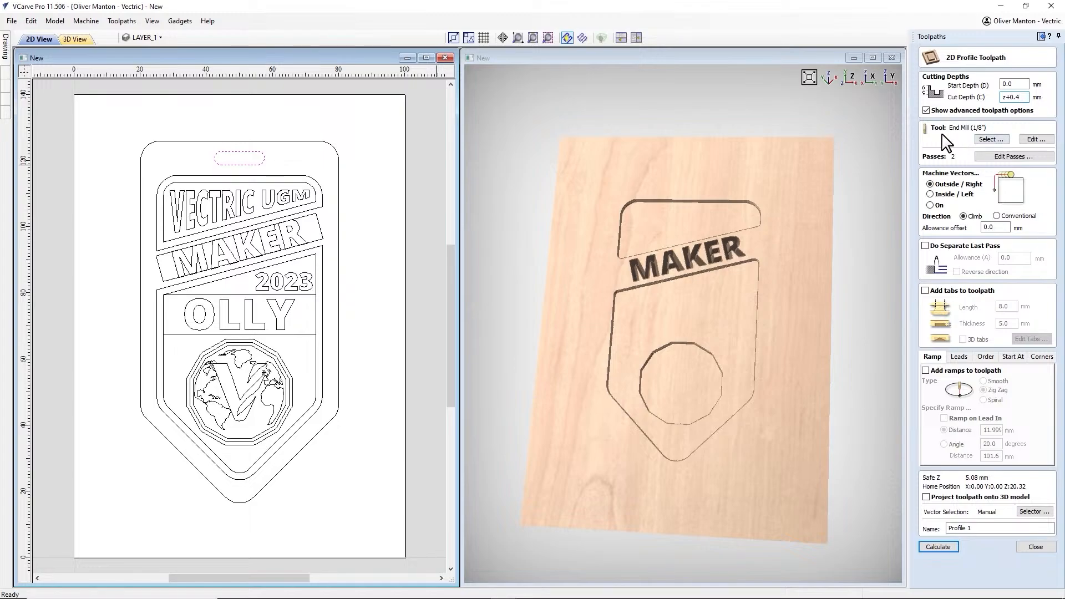
{"action": "left_click", "coordinate": [930, 194]}
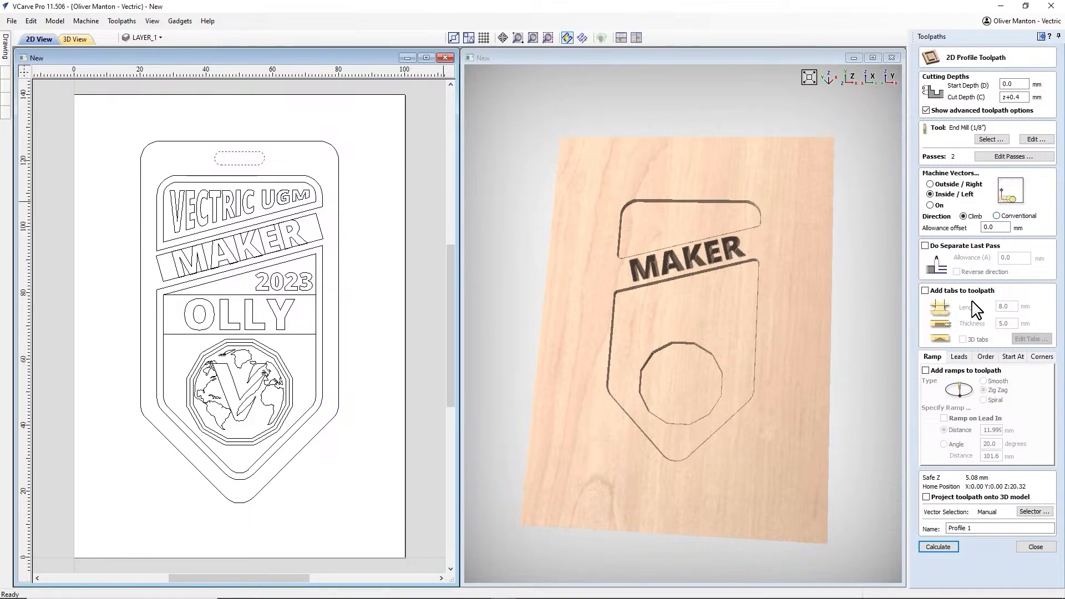
{"action": "left_click", "coordinate": [978, 528]}
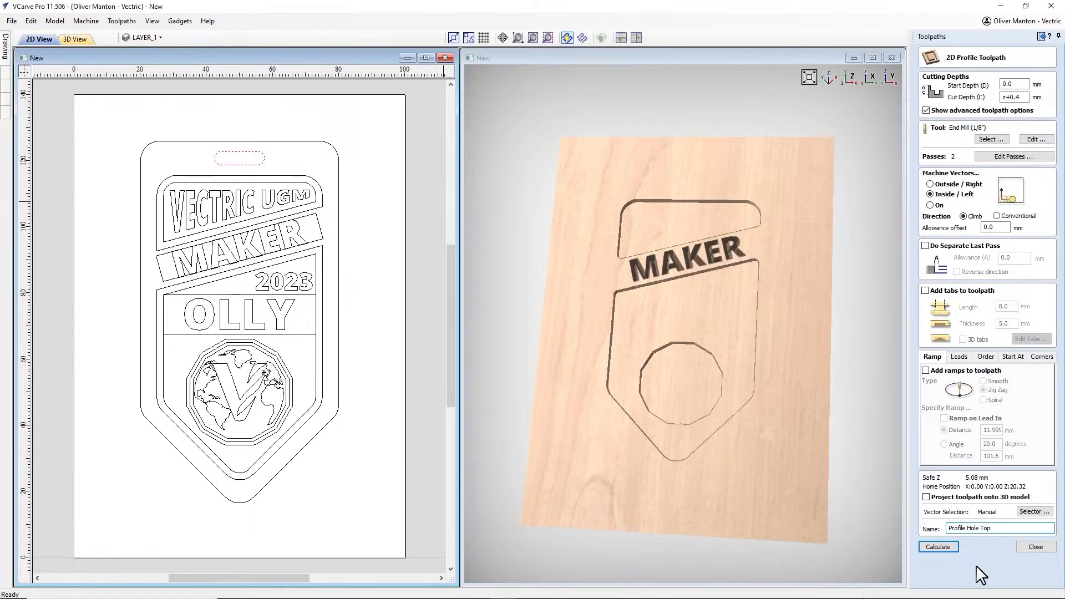
{"action": "left_click", "coordinate": [938, 547]}
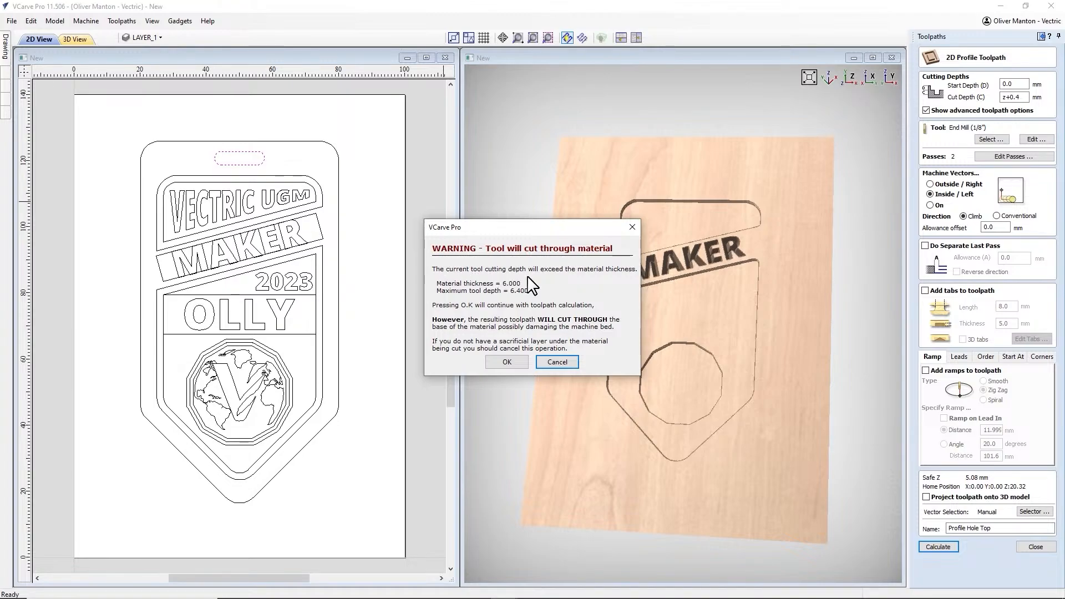
{"action": "left_click", "coordinate": [505, 363]}
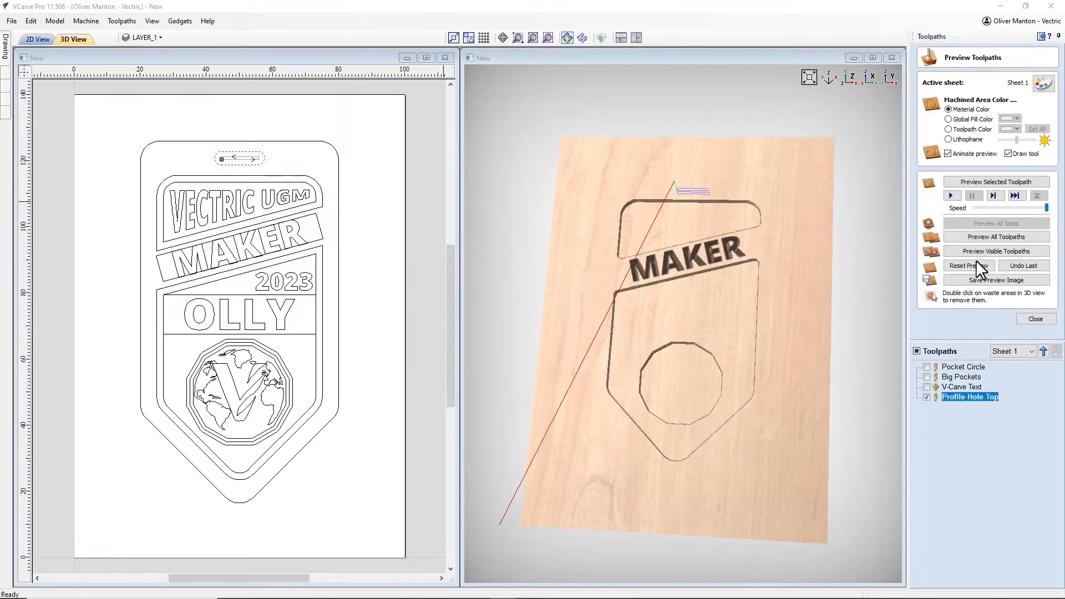
Step: Preview the Profile Hole Top cut on the material and inspect the slot in 3D
{"action": "left_click", "coordinate": [980, 253]}
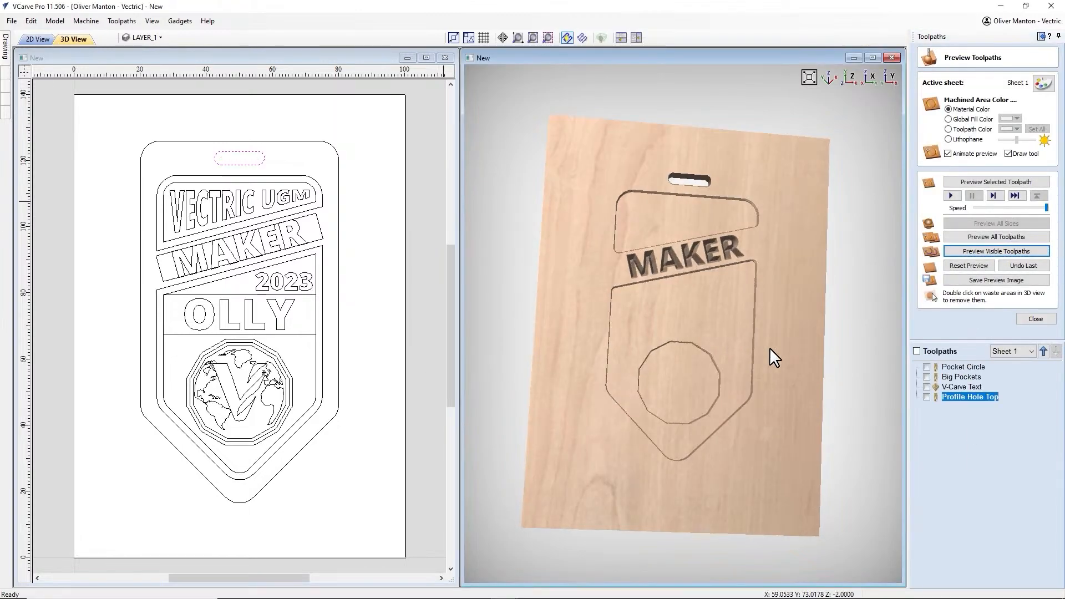
{"action": "left_click_drag", "start_coordinate": [670, 330], "coordinate": [714, 311]}
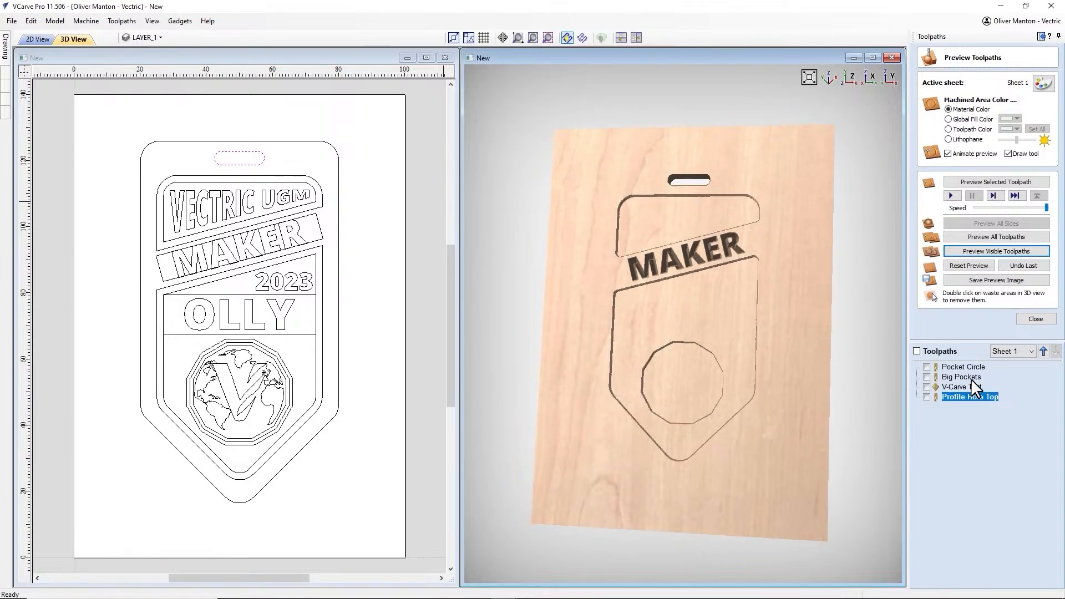
{"action": "left_click", "coordinate": [1036, 319]}
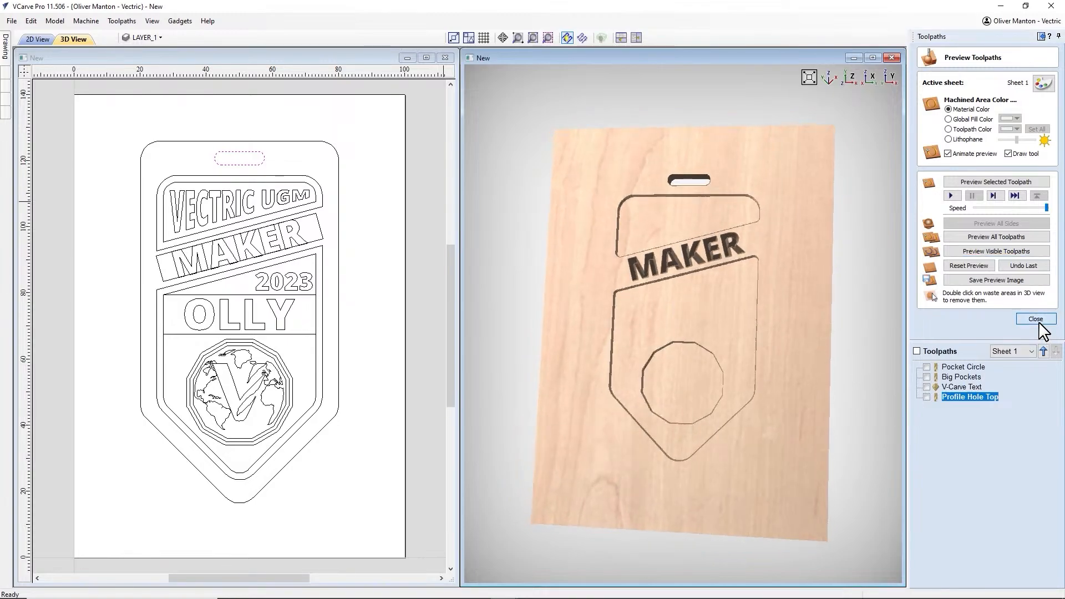
Step: Calculate a 2D Profile toolpath named Profile Cut Out outside the badge's outer outline, with cut depth z+0.4, accepting the cut through the material
{"action": "left_click", "coordinate": [280, 142]}
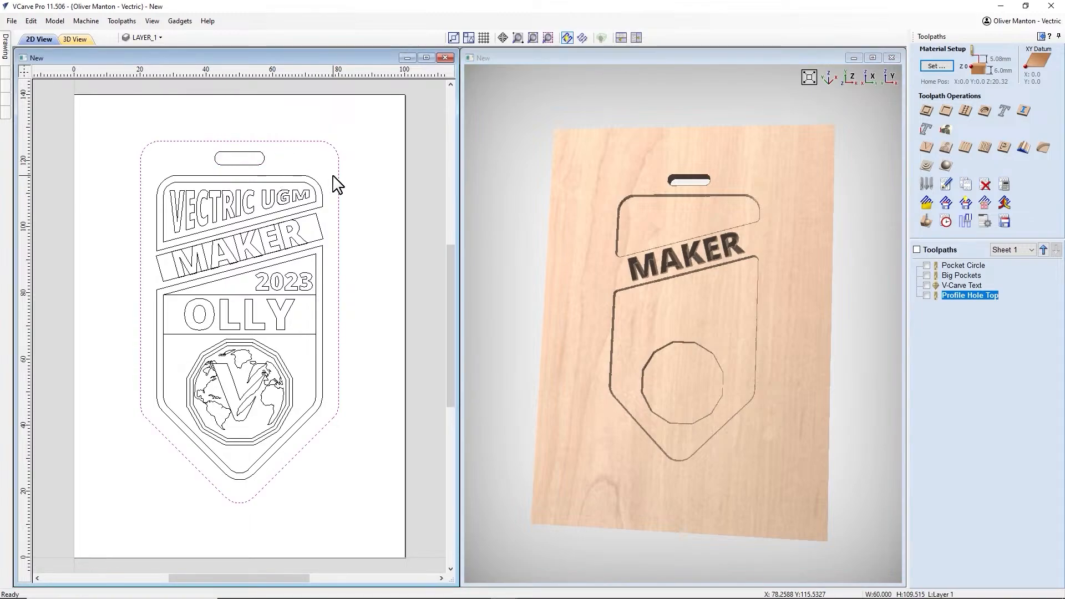
{"action": "left_click", "coordinate": [928, 114]}
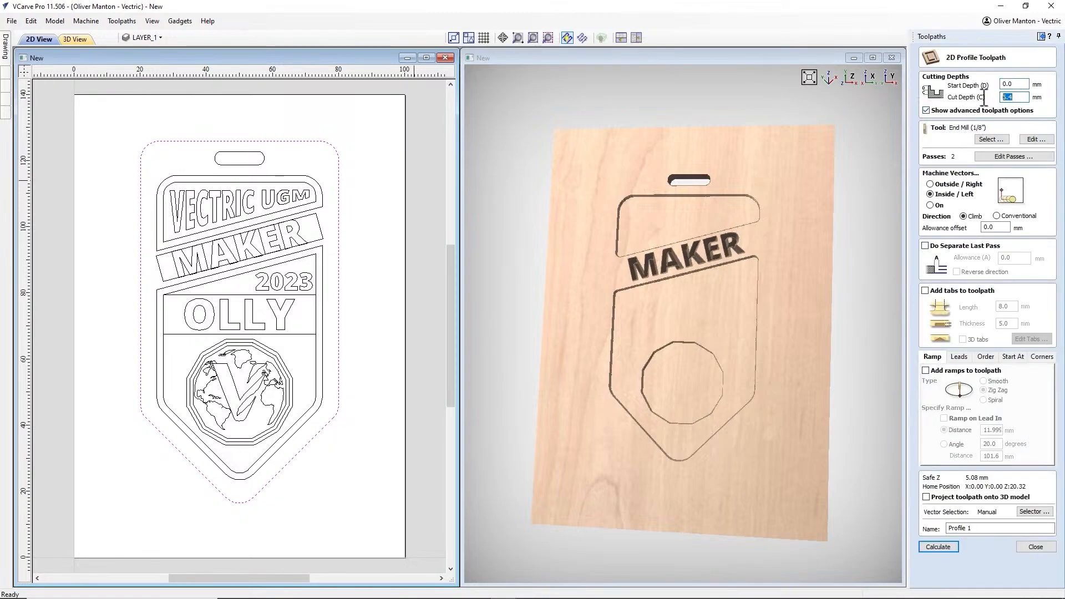
{"action": "left_click", "coordinate": [931, 185]}
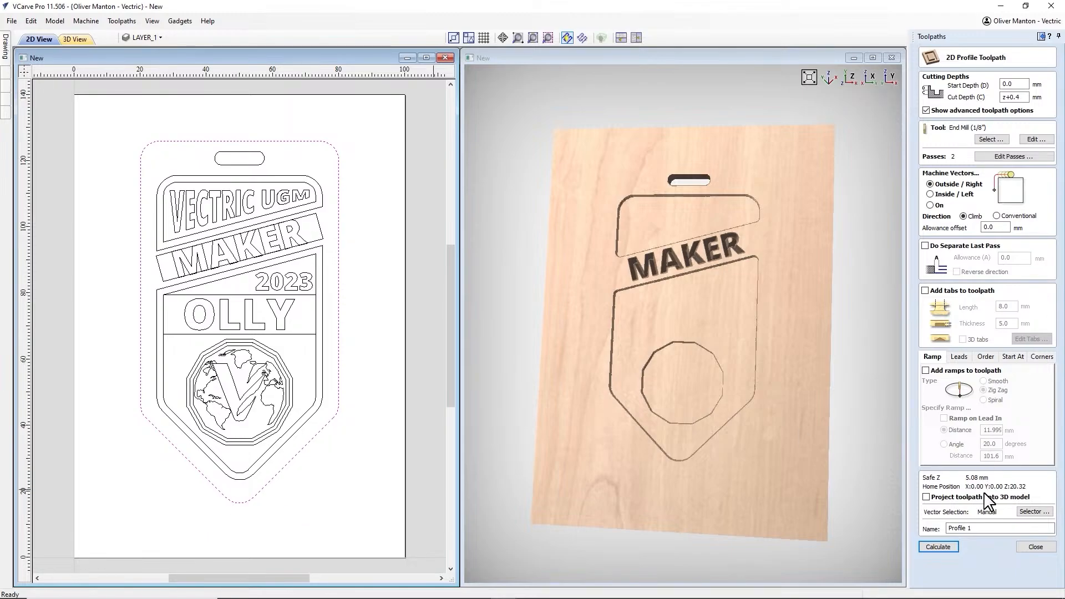
{"action": "left_click", "coordinate": [983, 528]}
{"action": "key", "text": "BackSpace"}
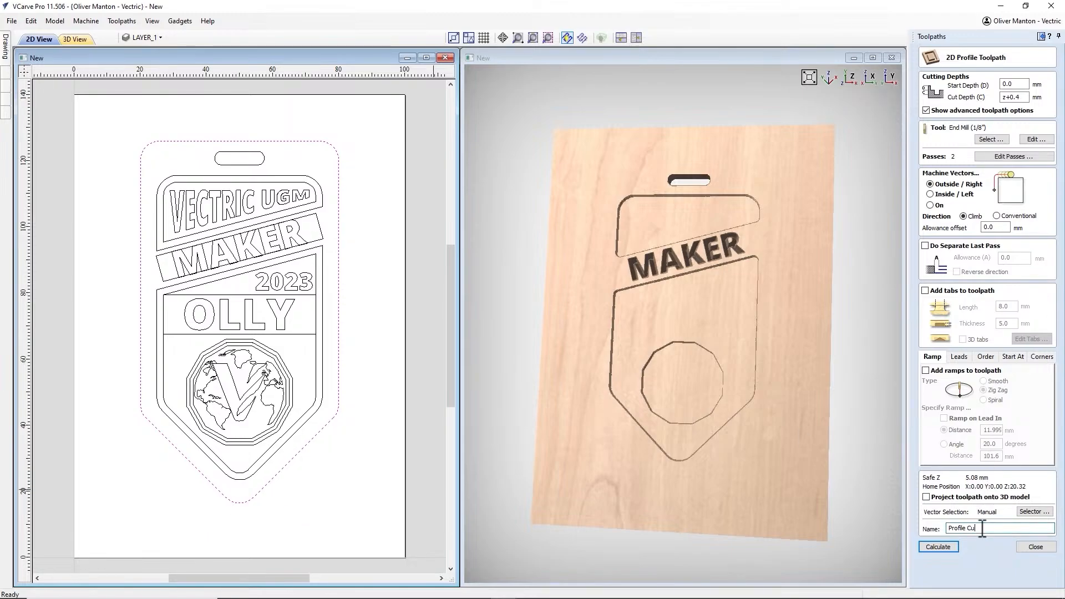
{"action": "left_click", "coordinate": [938, 547]}
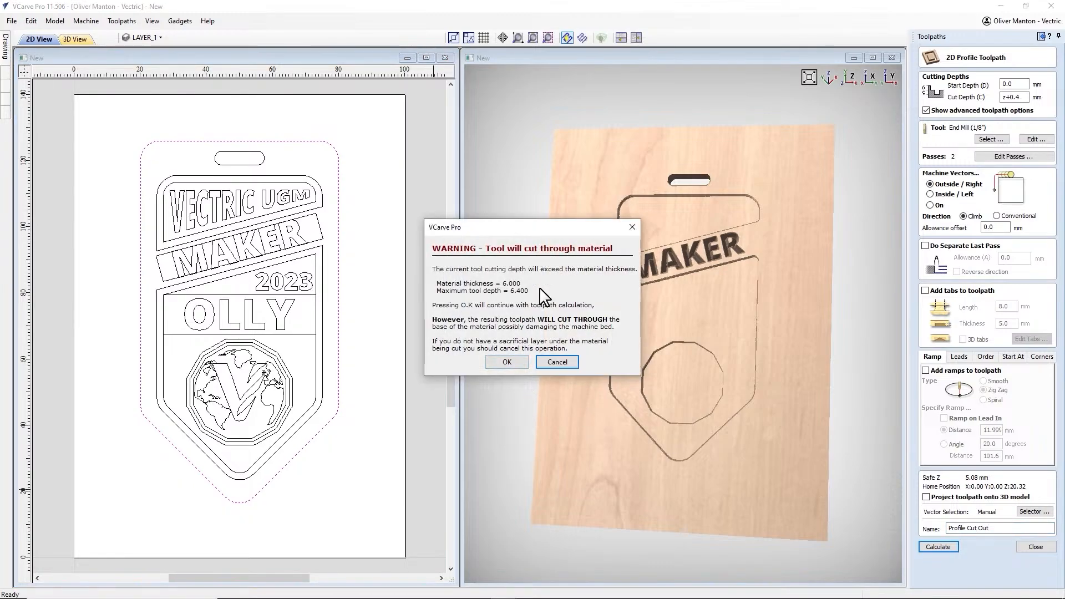
{"action": "left_click", "coordinate": [510, 361]}
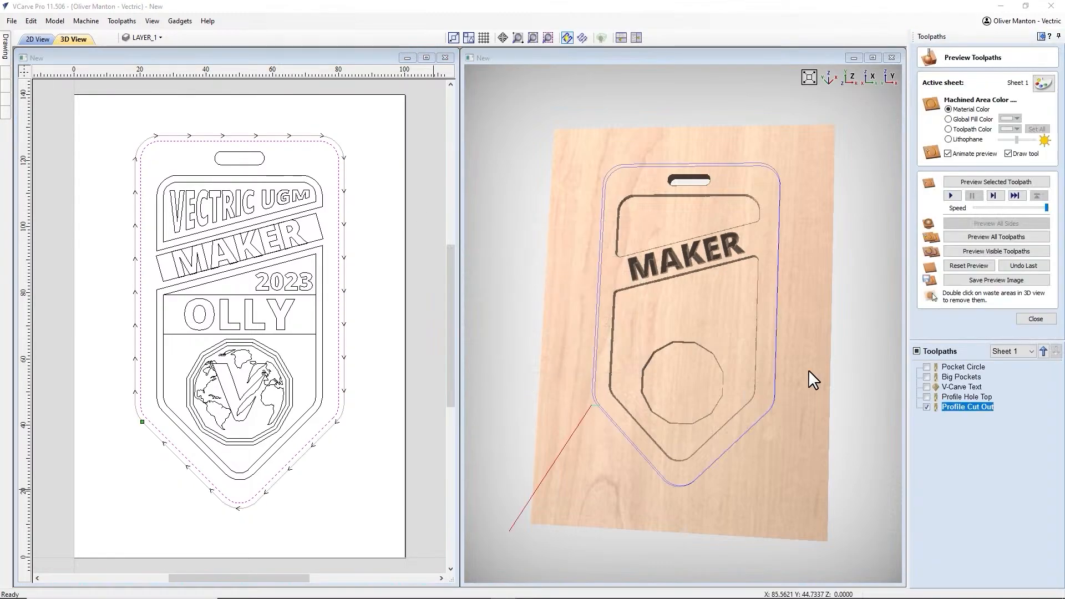
Step: Preview the Profile Cut Out toolpath on the material and remove the waste around the badge in the 3D view
{"action": "left_click", "coordinate": [963, 251]}
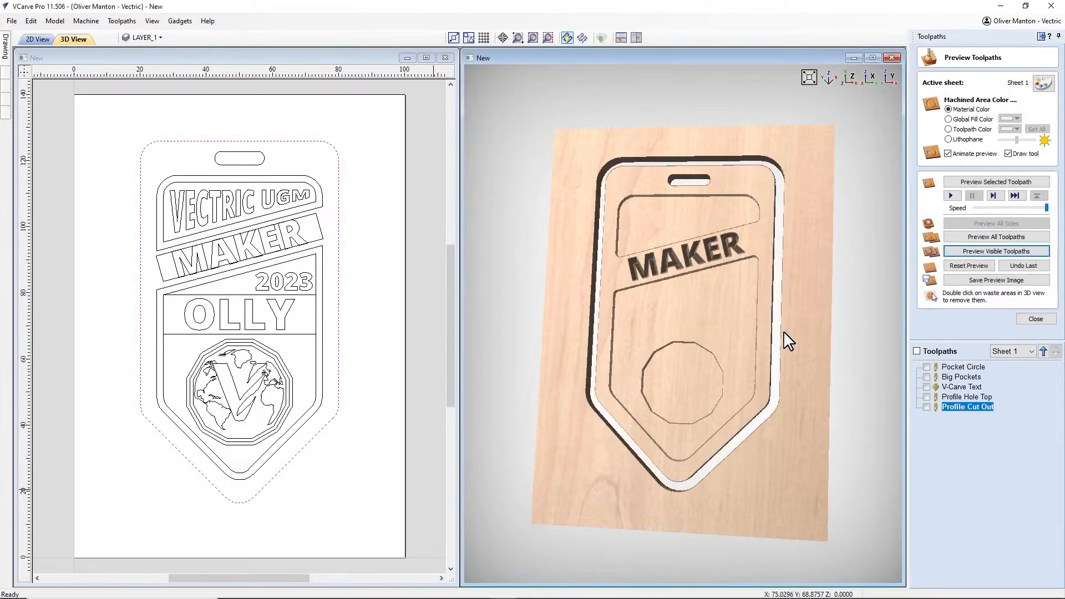
{"action": "double_click", "coordinate": [801, 331]}
{"action": "left_click_drag", "start_coordinate": [727, 341], "coordinate": [711, 322]}
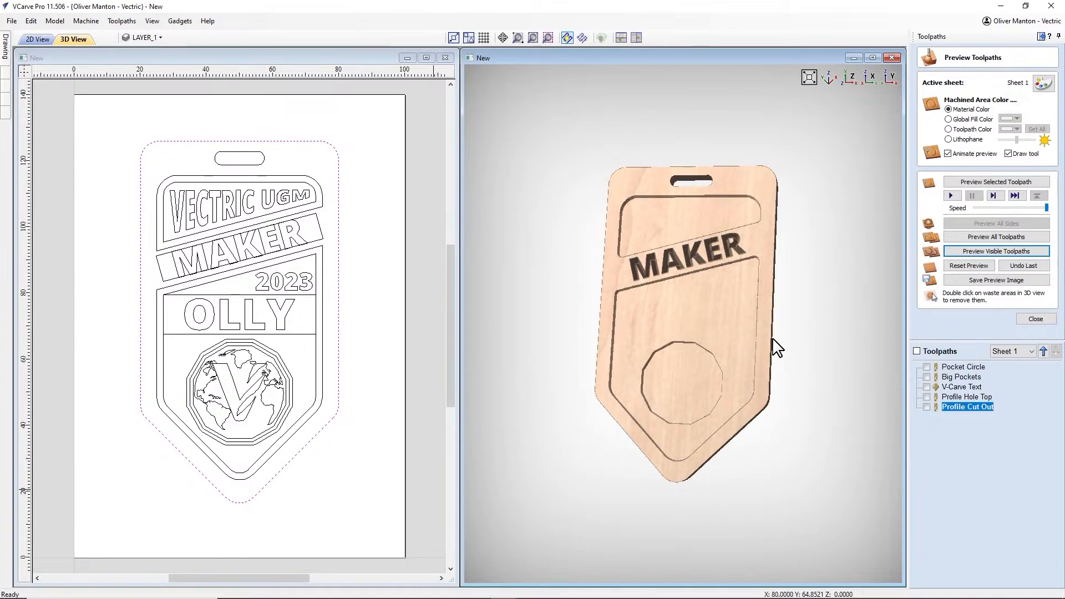
Step: Examine the badge's cut-out edge, pockets, slot and V-carved MAKER lettering in 3D from several angles and from straight above
{"action": "left_click_drag", "start_coordinate": [725, 326], "coordinate": [721, 292]}
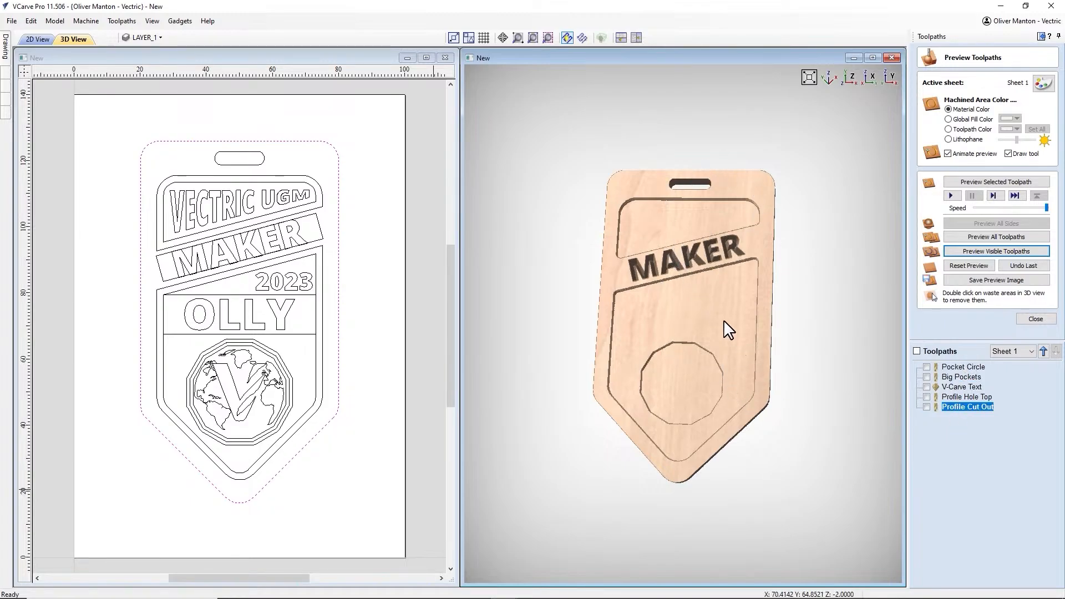
{"action": "left_click_drag", "start_coordinate": [724, 320], "coordinate": [702, 335]}
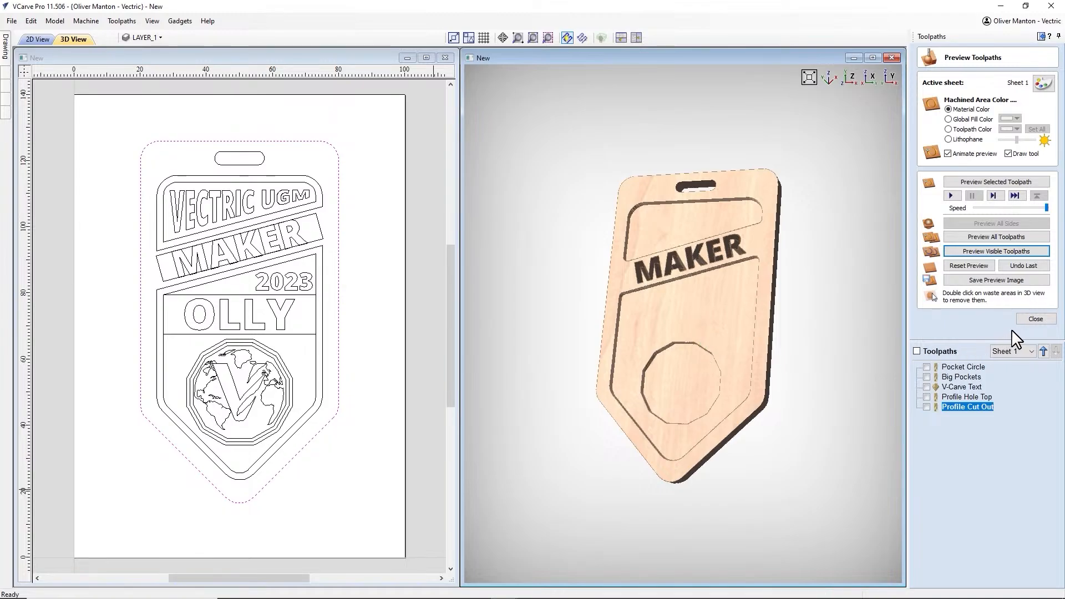
{"action": "left_click", "coordinate": [849, 77]}
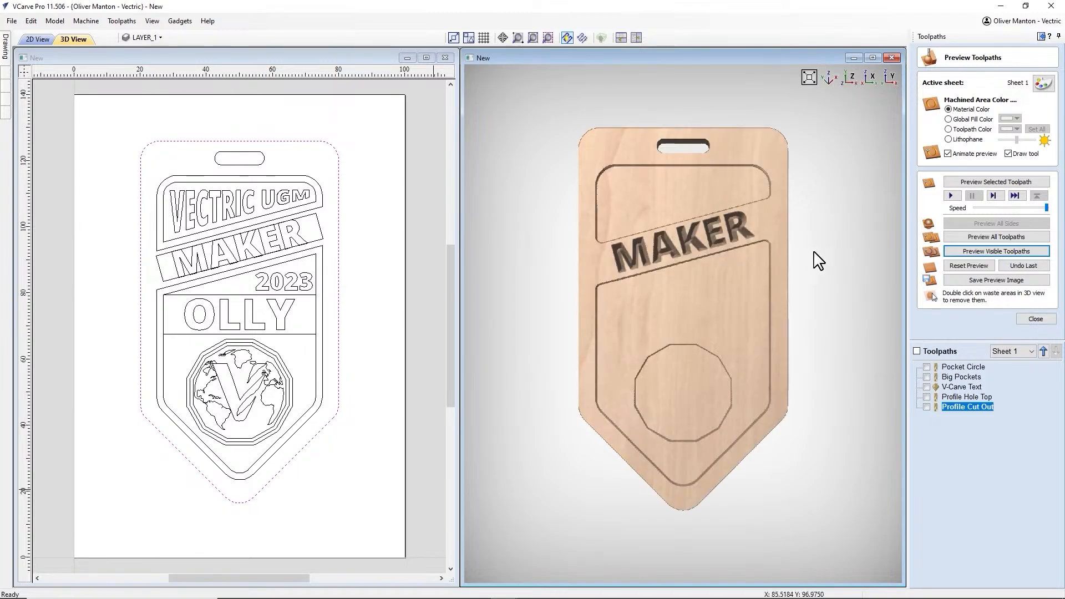
{"action": "left_click", "coordinate": [1036, 319]}
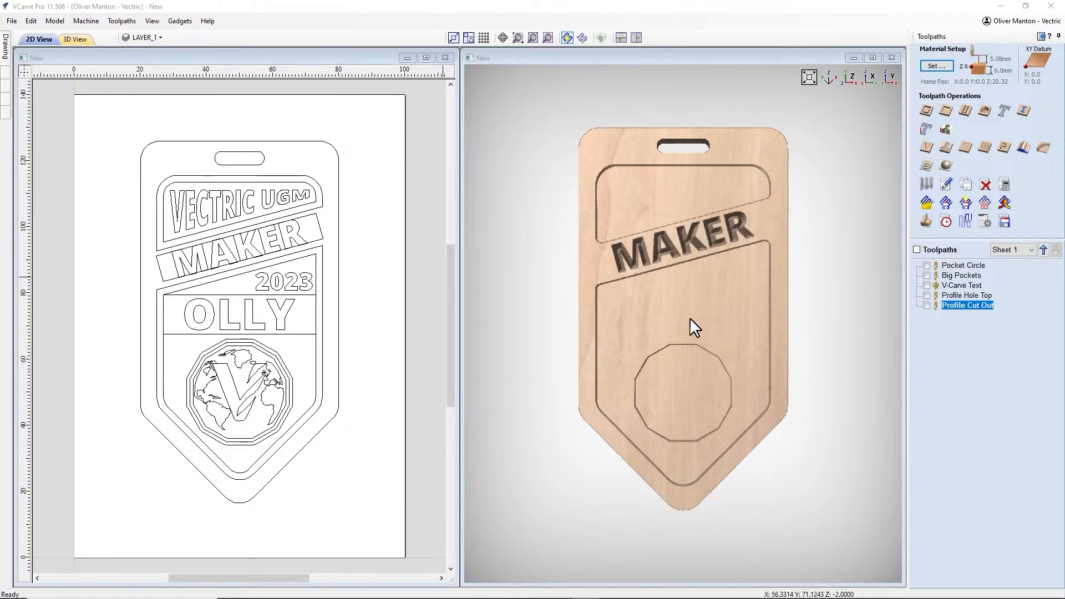
{"action": "left_click_drag", "start_coordinate": [690, 319], "coordinate": [641, 353]}
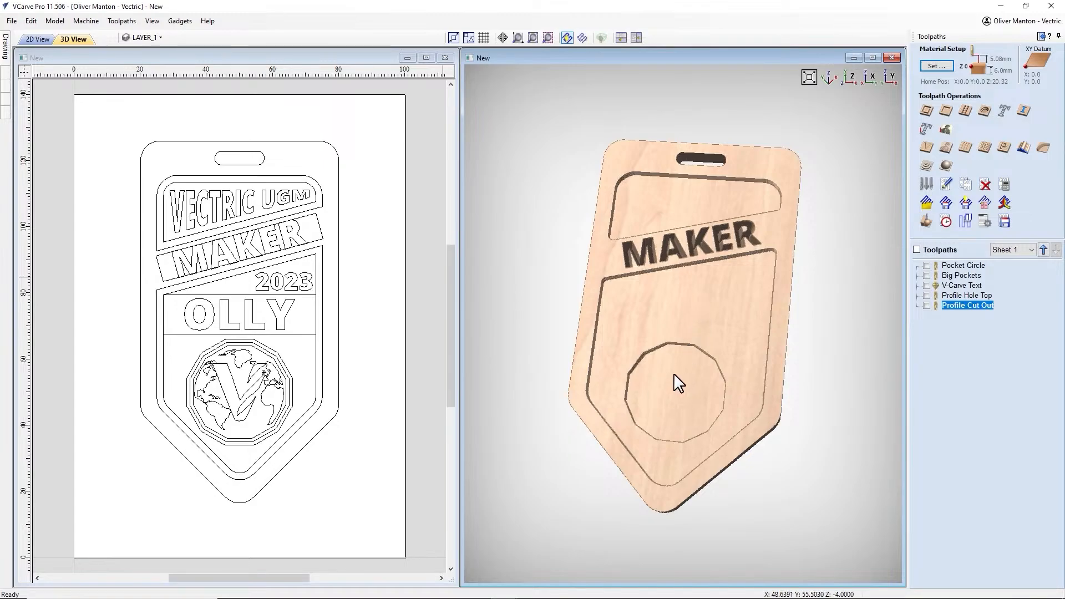
{"action": "left_click_drag", "start_coordinate": [677, 375], "coordinate": [672, 346]}
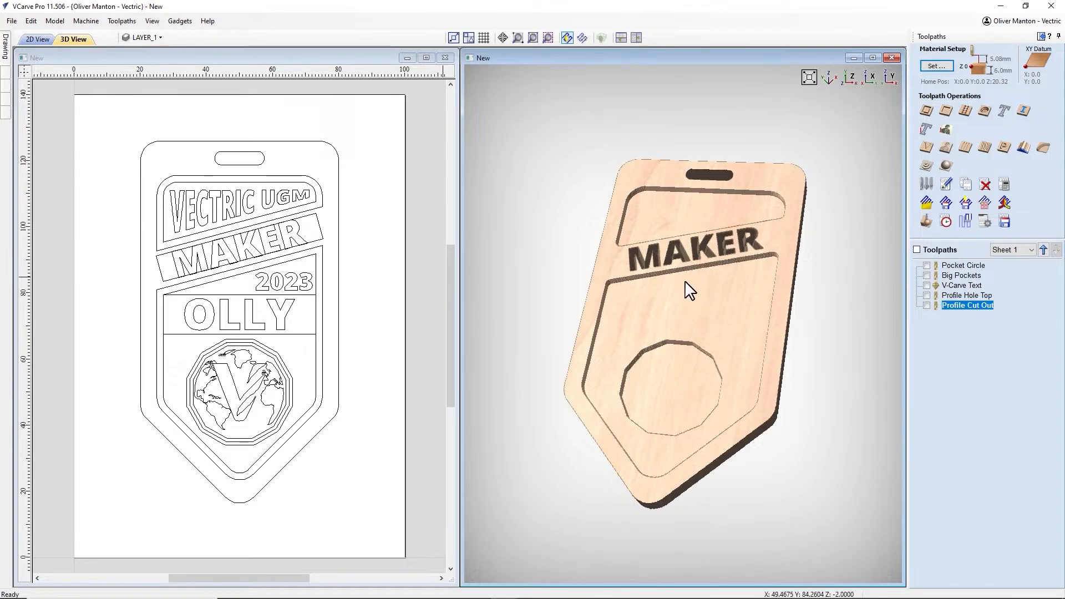
{"action": "left_click_drag", "start_coordinate": [687, 290], "coordinate": [763, 255]}
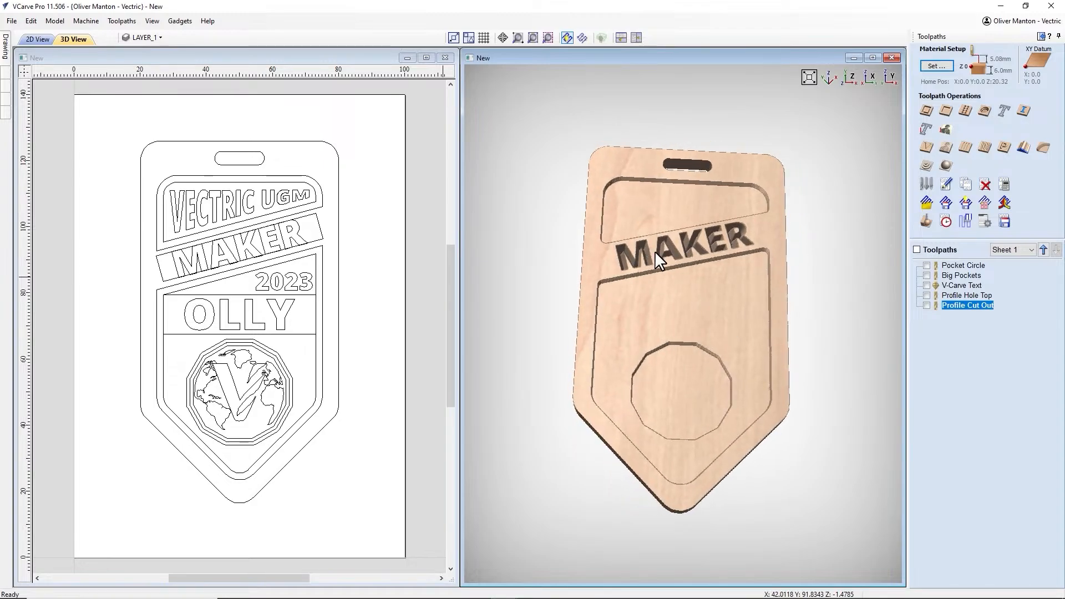
{"action": "left_click_drag", "start_coordinate": [615, 282], "coordinate": [741, 337]}
{"action": "left_click", "coordinate": [849, 77]}
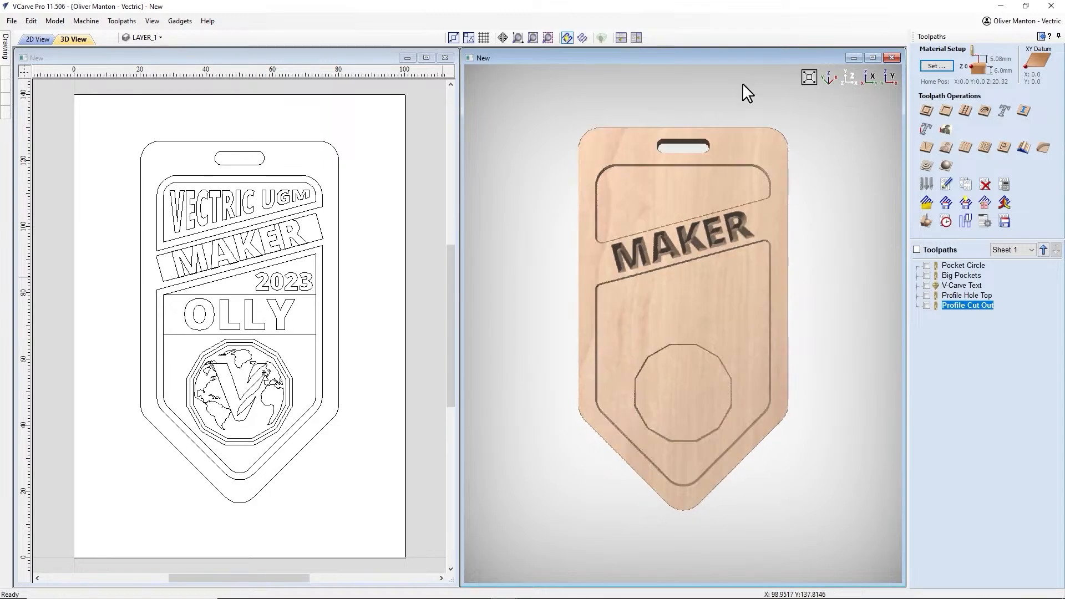
Step: Set up a Laser Cut & Fill toolpath for the VECTRIC UGM text and its surrounding border, with a move speed of 15 mm/sec
{"action": "left_click", "coordinate": [268, 208]}
{"action": "left_click", "coordinate": [270, 183], "text": "shift"}
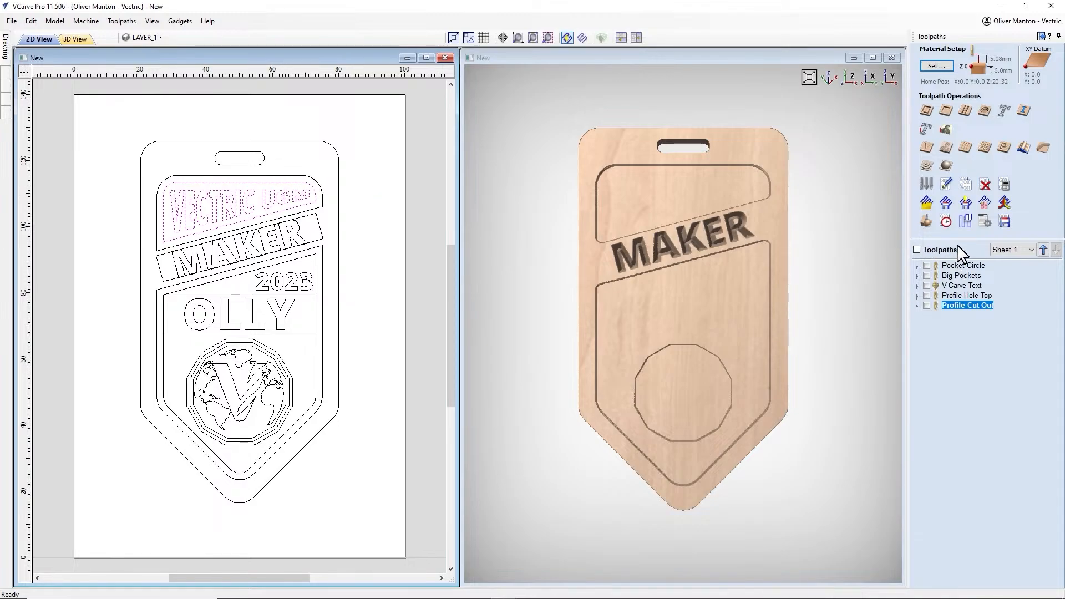
{"action": "left_click", "coordinate": [926, 130]}
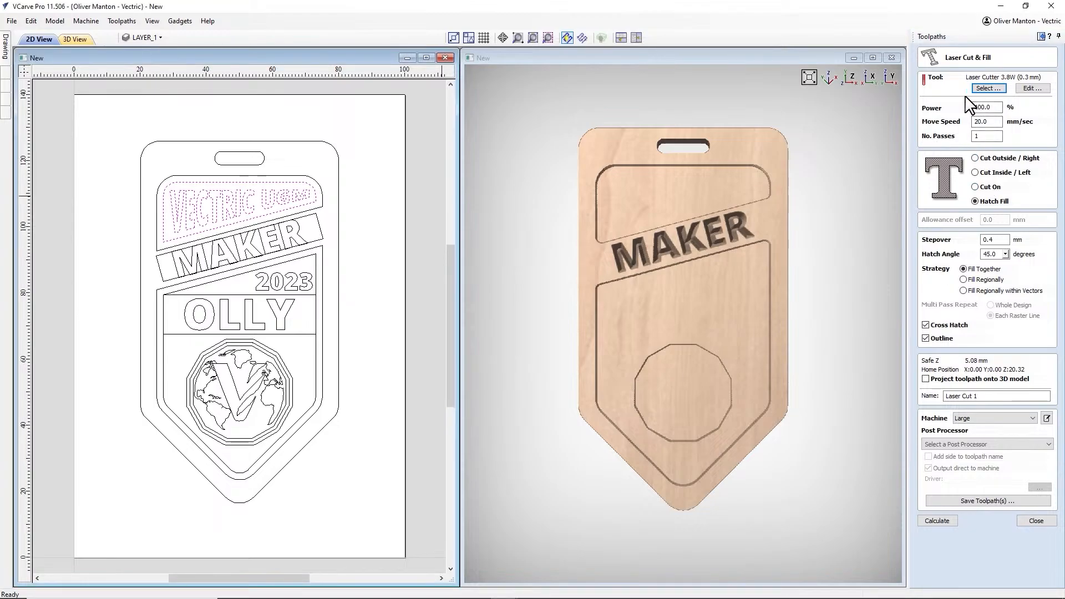
{"action": "double_click", "coordinate": [977, 122]}
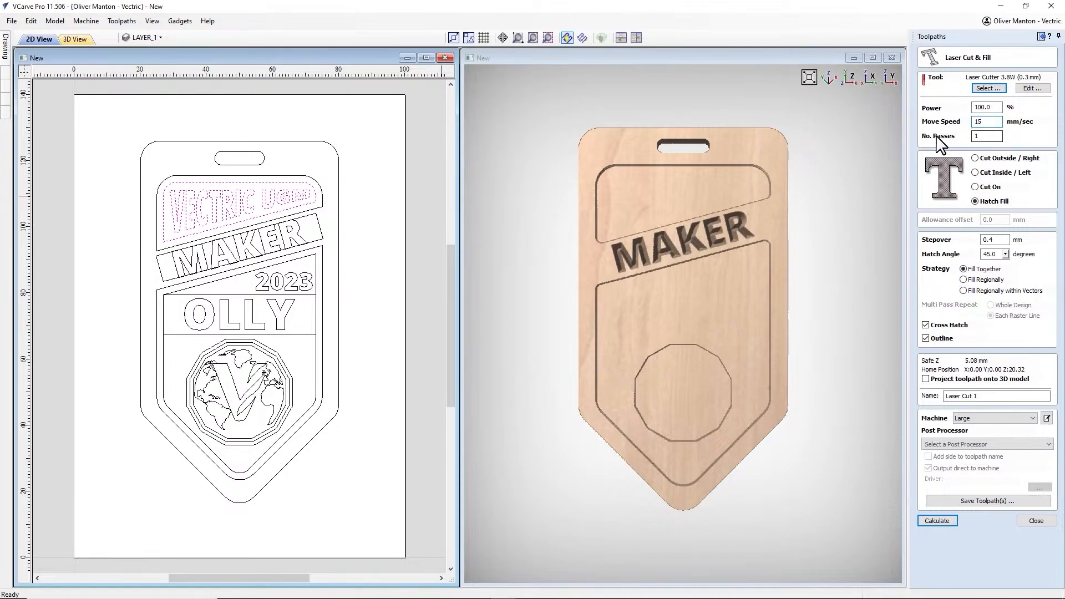
Step: Review the laser cutter's tool settings, accept them, and set the toolpath's move speed to 15 mm/sec
{"action": "left_click", "coordinate": [1031, 90]}
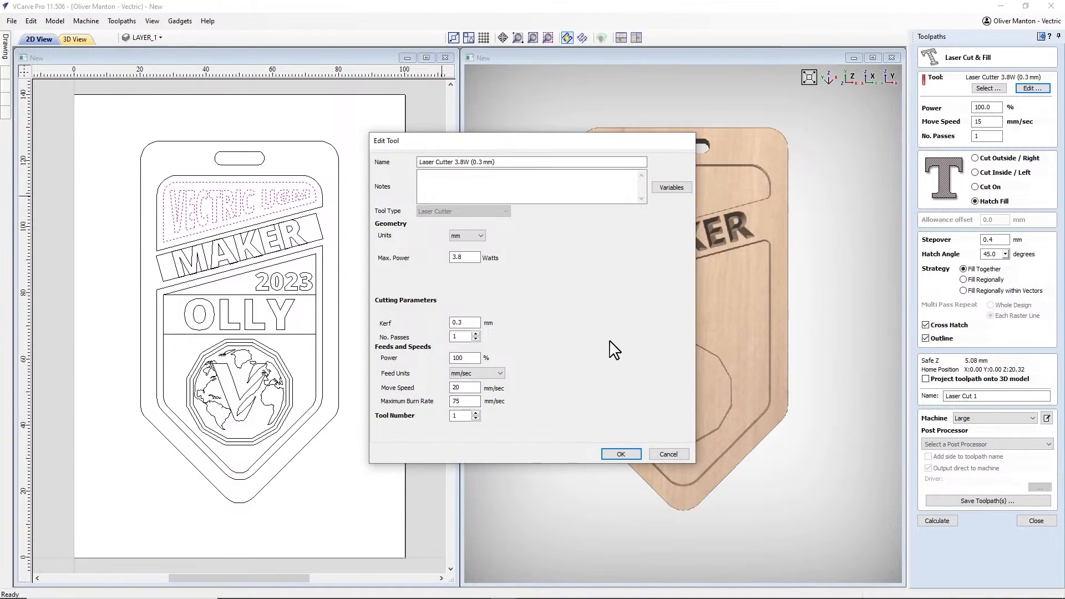
{"action": "left_click_drag", "start_coordinate": [587, 142], "coordinate": [405, 139]}
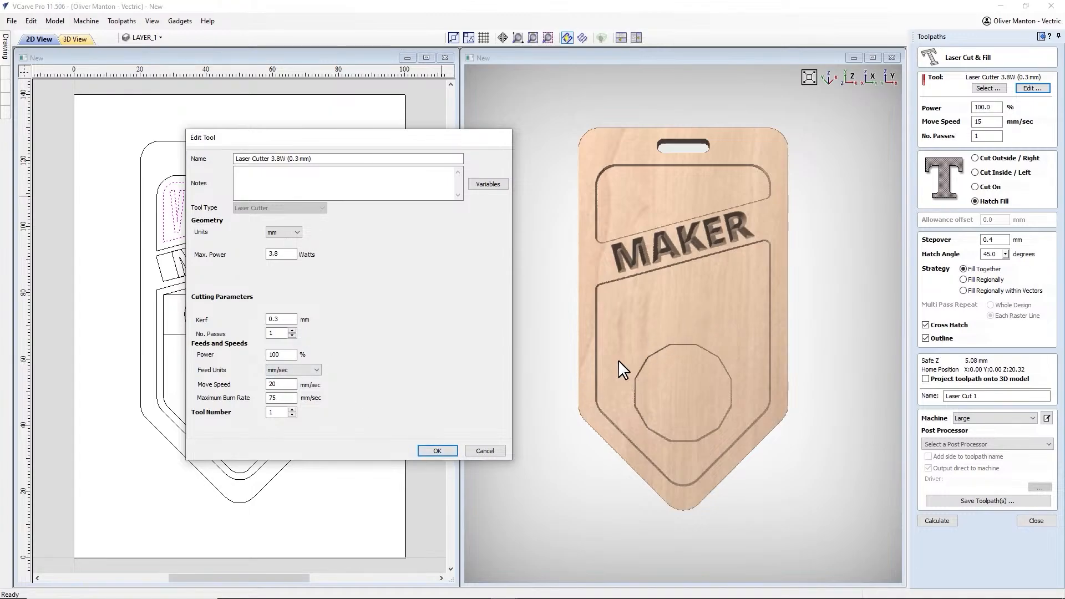
{"action": "left_click", "coordinate": [436, 450]}
{"action": "double_click", "coordinate": [986, 122]}
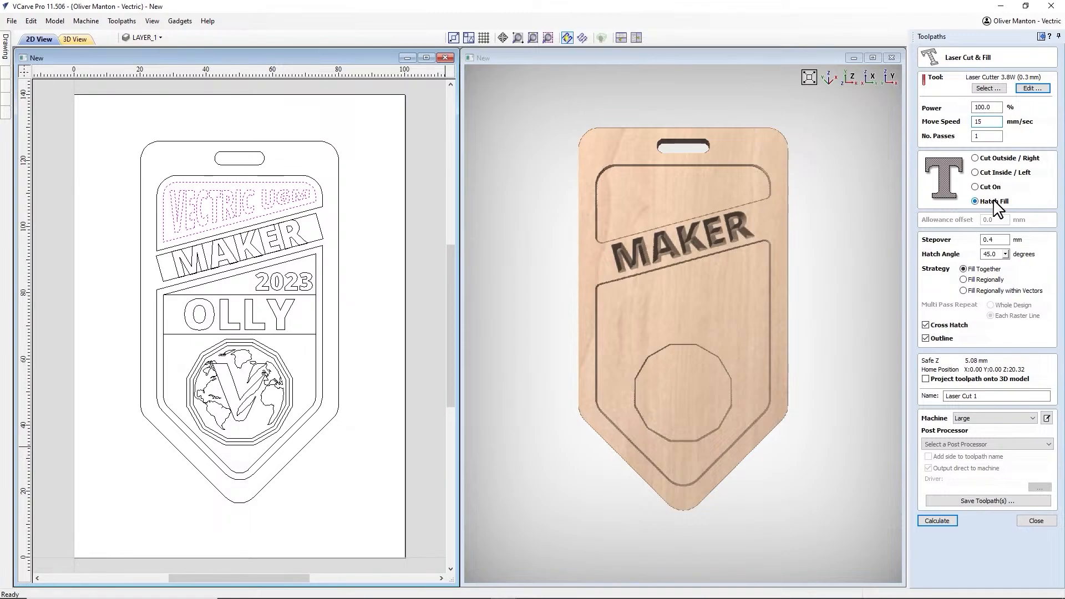
Step: Set the hatch fill stepover to 1 mm, name the toolpath Laser Cut Vectric UGM, and calculate it
{"action": "double_click", "coordinate": [999, 239]}
{"action": "left_click", "coordinate": [986, 396]}
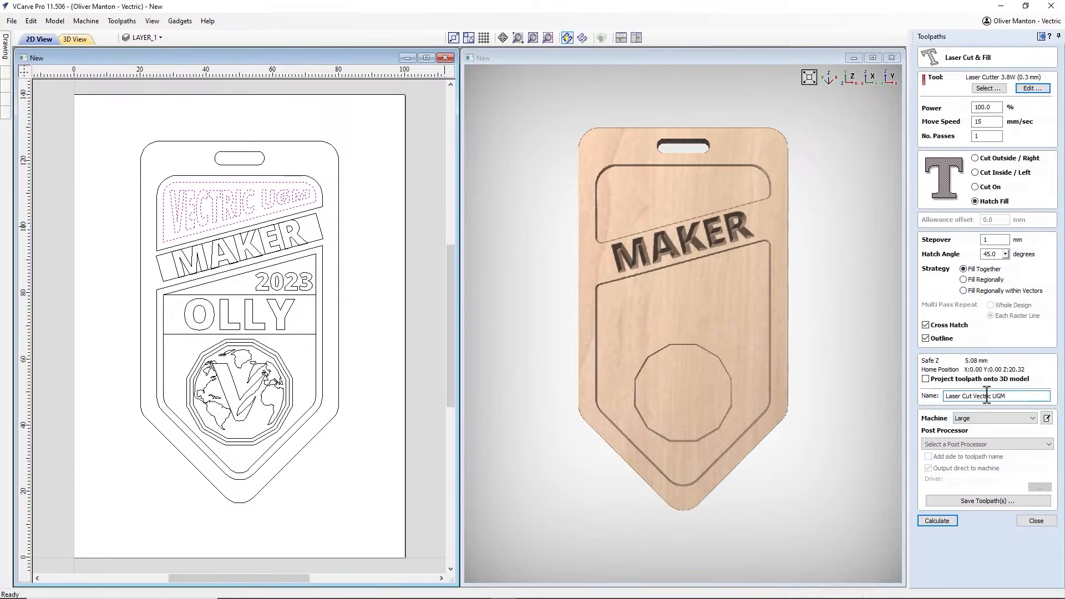
{"action": "left_click", "coordinate": [939, 520]}
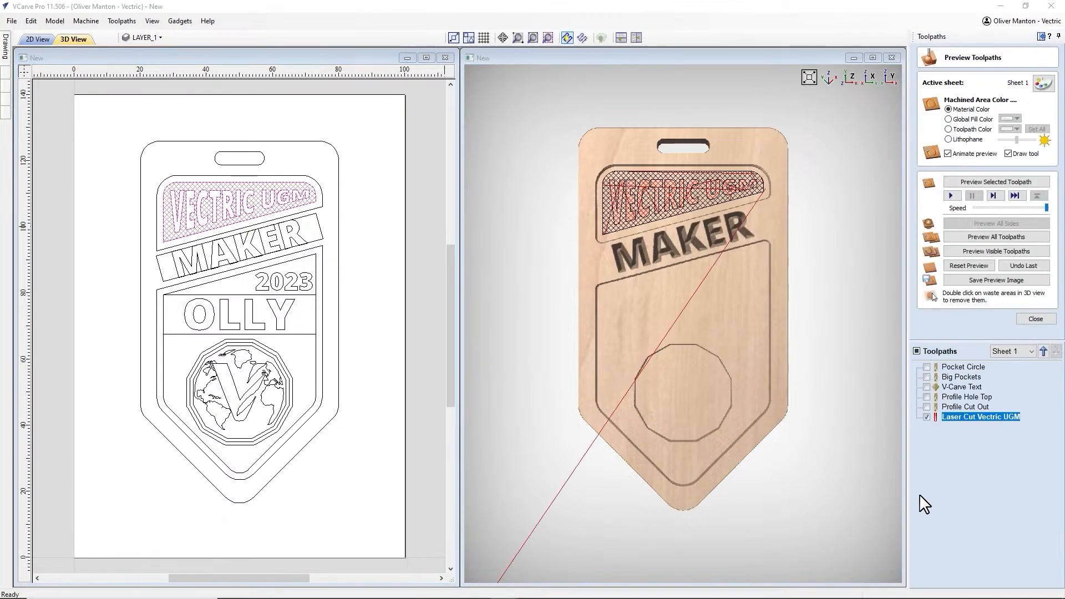
Step: Preview the Laser Cut Vectric UGM toolpath on the material and inspect the hatched area in 3D
{"action": "left_click", "coordinate": [972, 254]}
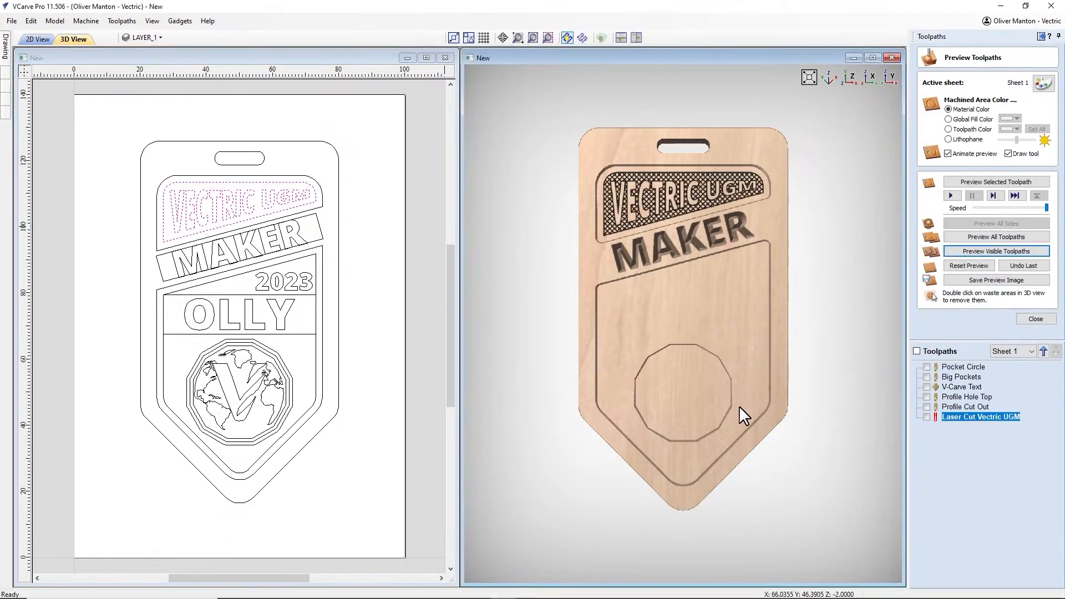
{"action": "left_click_drag", "start_coordinate": [739, 405], "coordinate": [736, 209]}
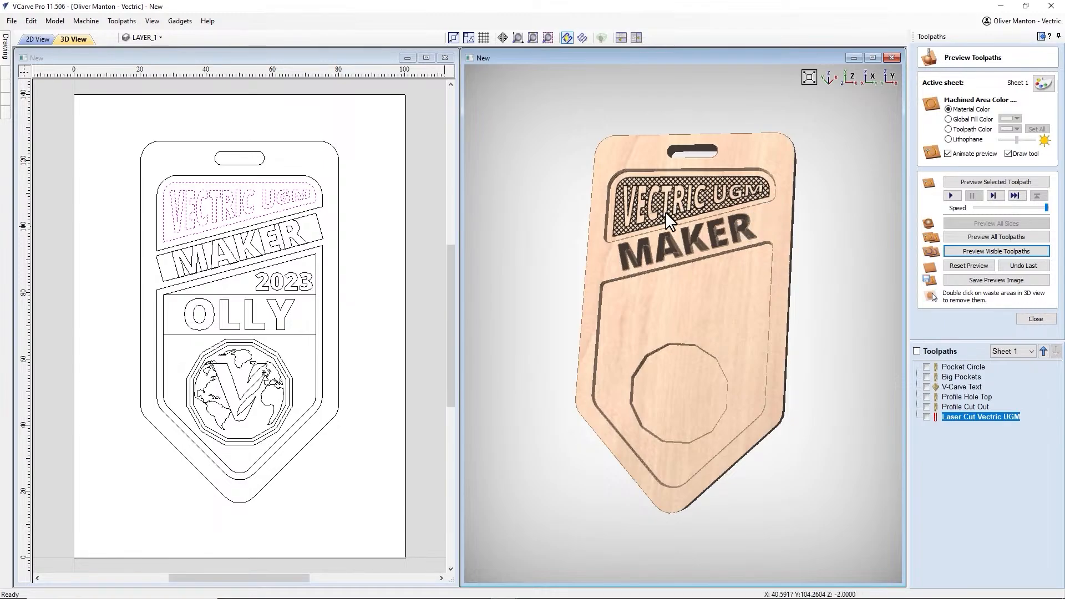
{"action": "left_click_drag", "start_coordinate": [756, 284], "coordinate": [738, 337]}
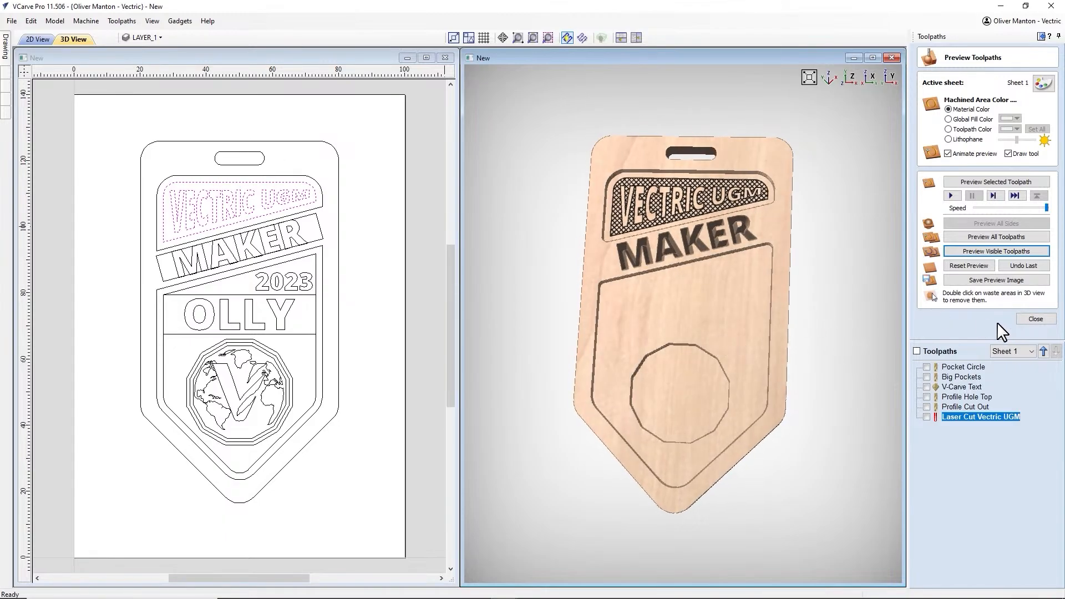
{"action": "left_click", "coordinate": [1034, 318]}
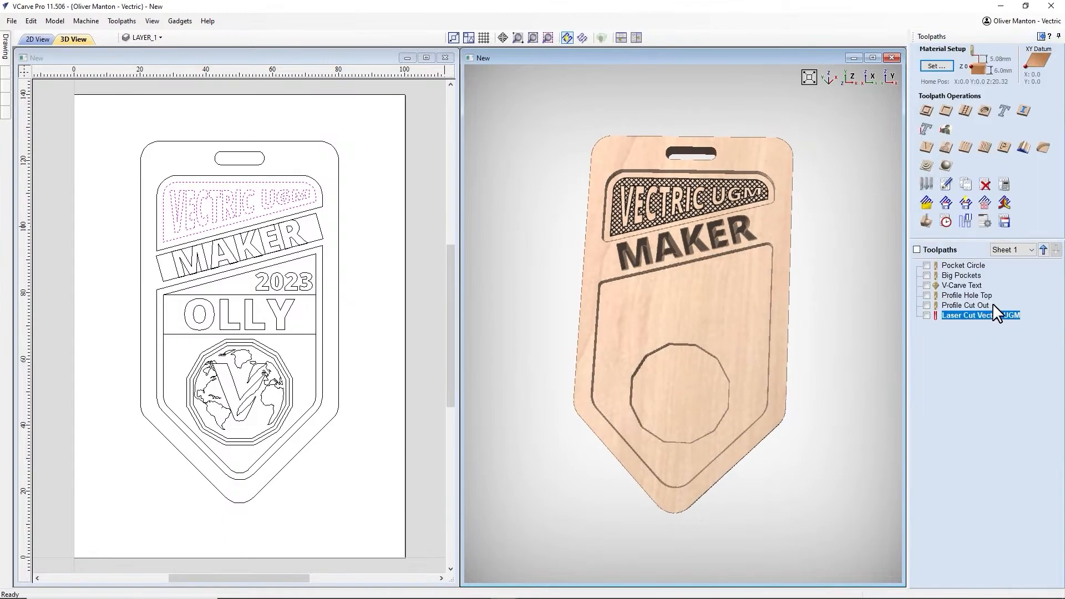
Step: Calculate a Laser Cut & Fill toolpath named Laser Cut Outlines, cutting on the lower pocket's inner border and the two outer polygons around the globe
{"action": "left_click", "coordinate": [294, 261]}
{"action": "left_click", "coordinate": [278, 361], "text": "shift"}
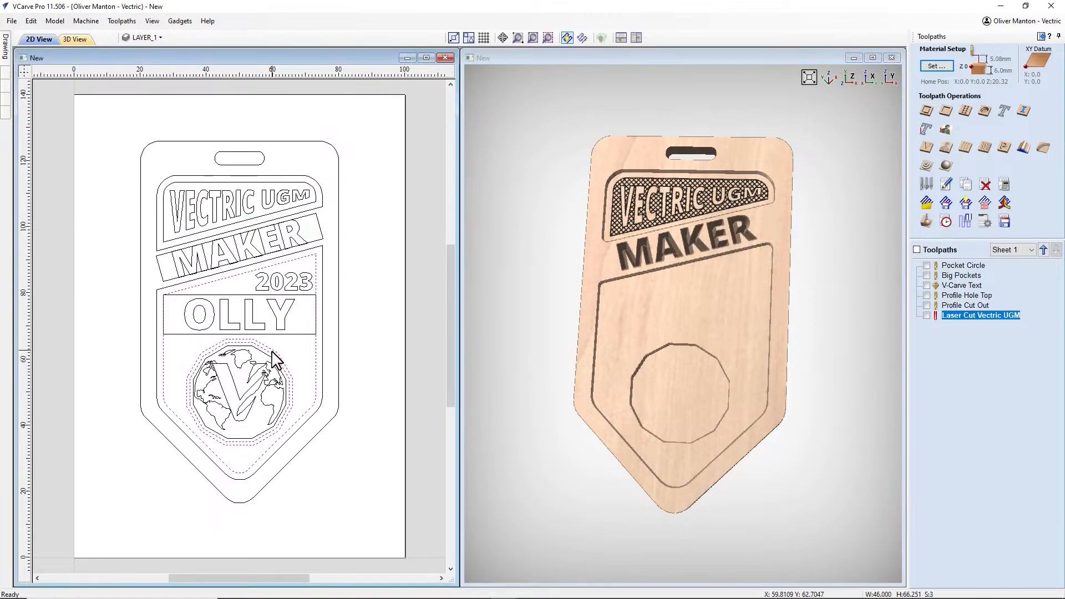
{"action": "left_click", "coordinate": [264, 350], "text": "shift"}
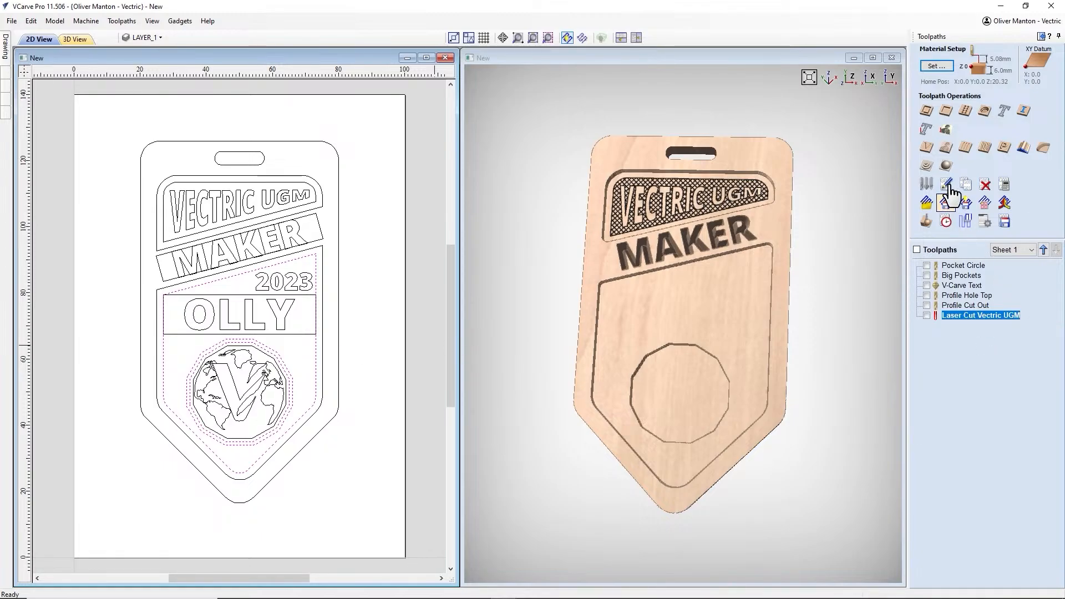
{"action": "left_click", "coordinate": [925, 130]}
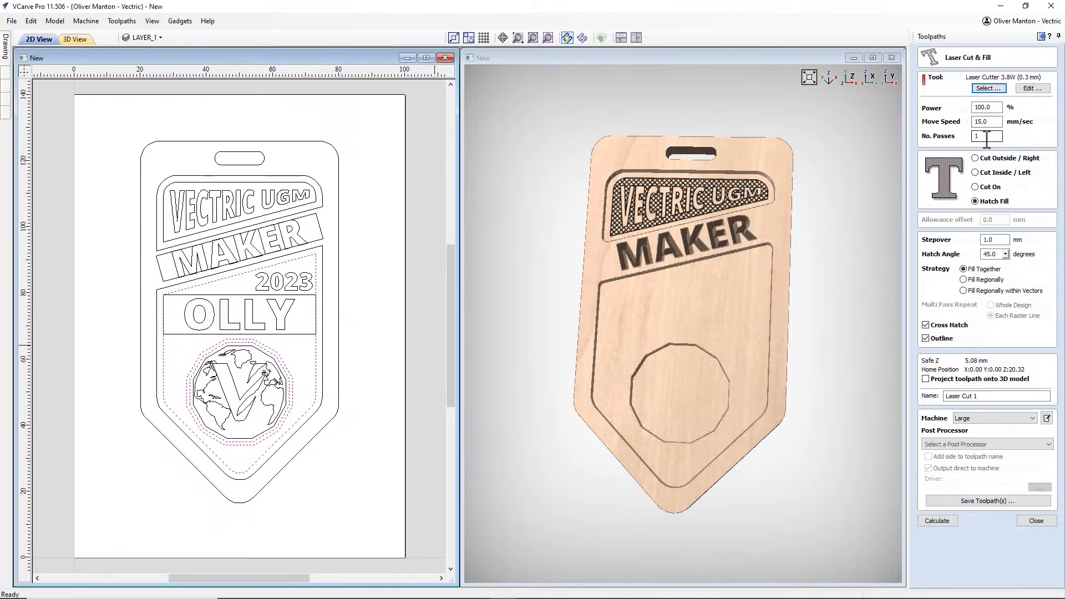
{"action": "left_click", "coordinate": [983, 187]}
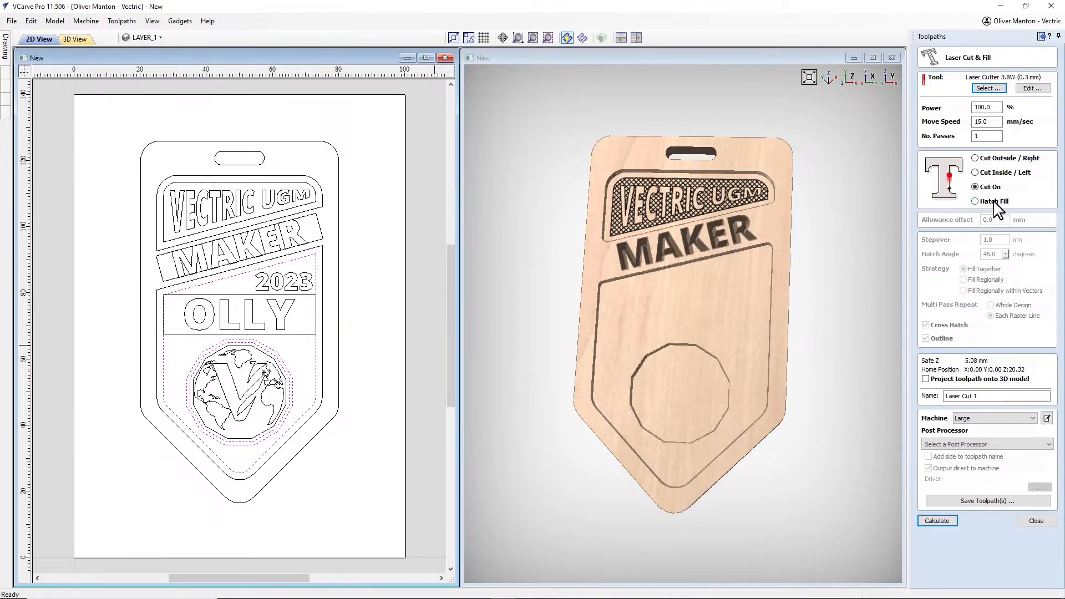
{"action": "left_click", "coordinate": [981, 396]}
{"action": "left_click", "coordinate": [937, 521]}
Step: Preview the Laser Cut Outlines toolpath on the material and inspect the engraved outlines in 3D
{"action": "left_click", "coordinate": [978, 251]}
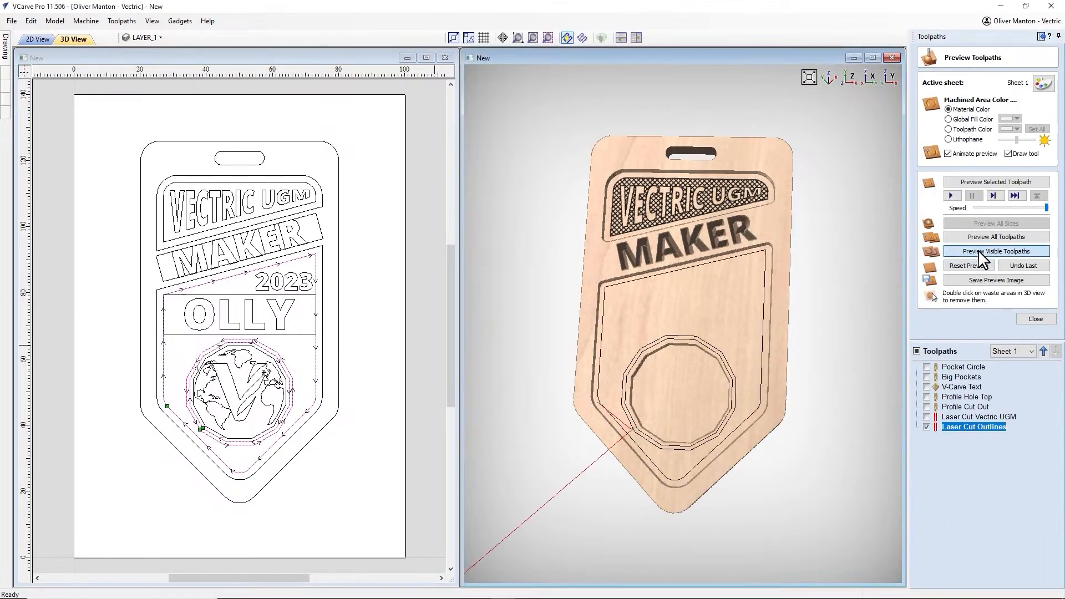
{"action": "left_click_drag", "start_coordinate": [623, 381], "coordinate": [660, 313]}
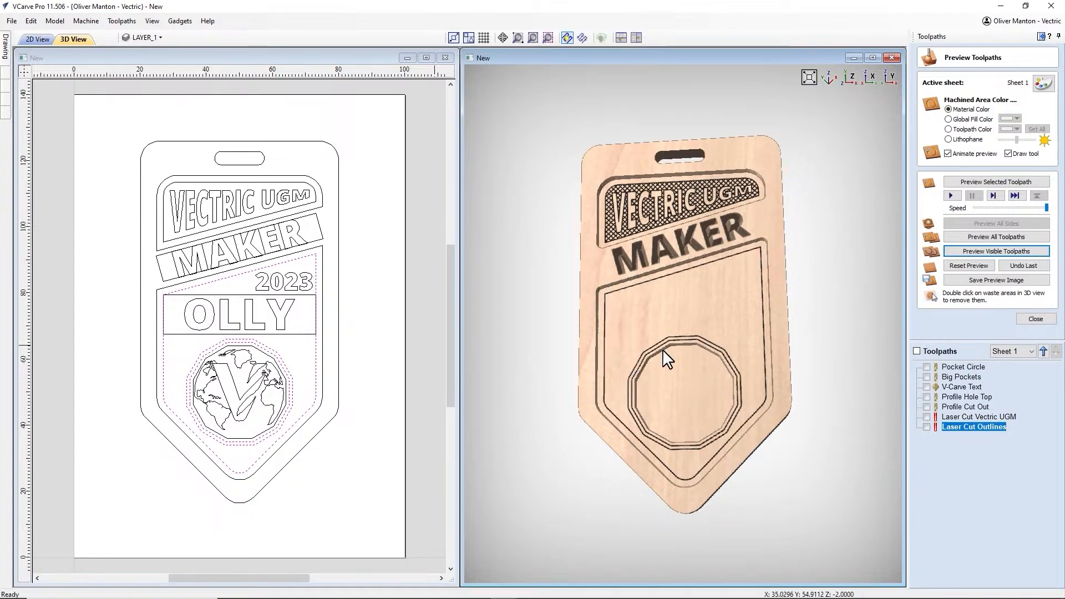
{"action": "left_click", "coordinate": [1035, 320]}
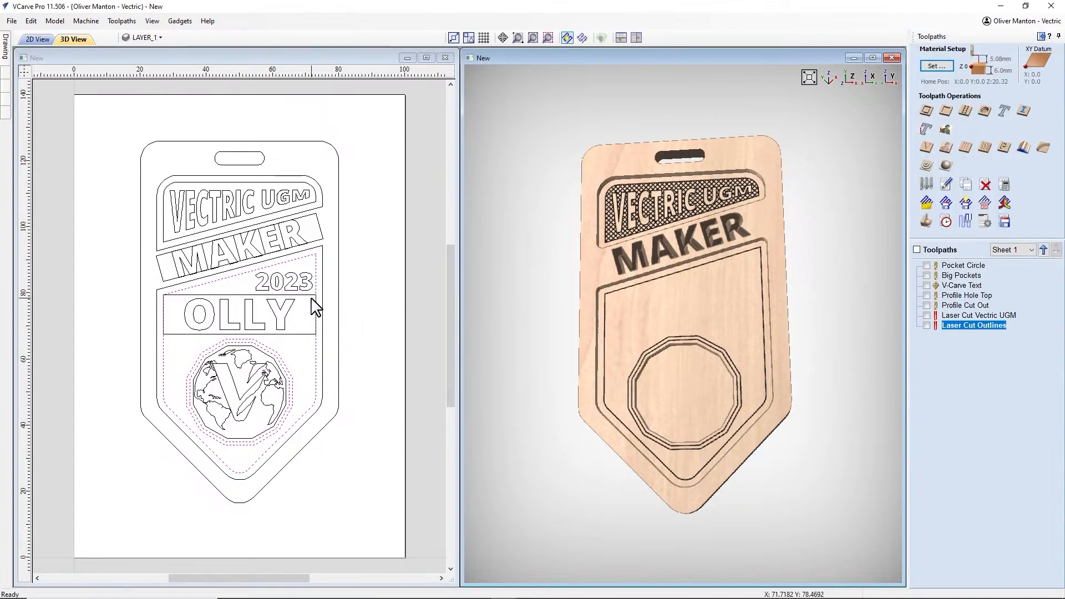
Step: Calculate a Laser Cut & Fill toolpath named Laser Cut Name that cuts on the outlines of the attendee name text
{"action": "left_click", "coordinate": [280, 329]}
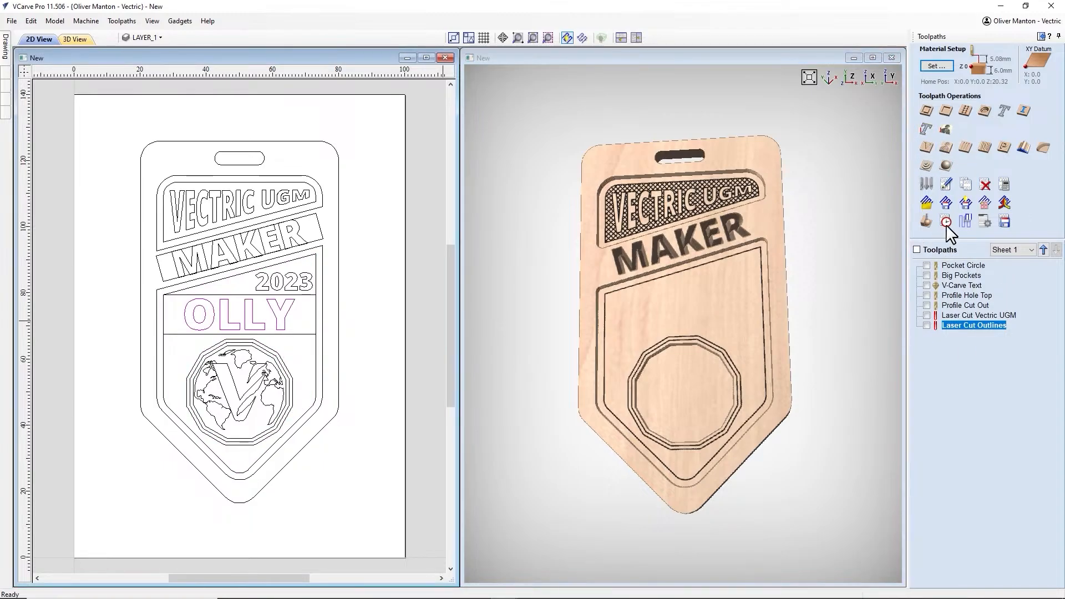
{"action": "left_click", "coordinate": [926, 129]}
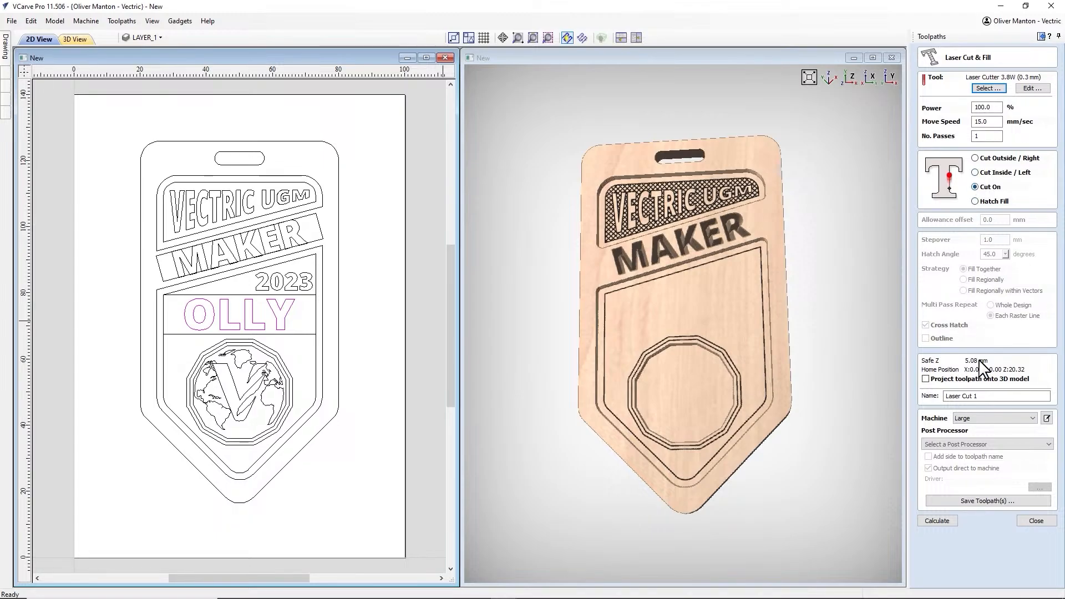
{"action": "left_click", "coordinate": [988, 396]}
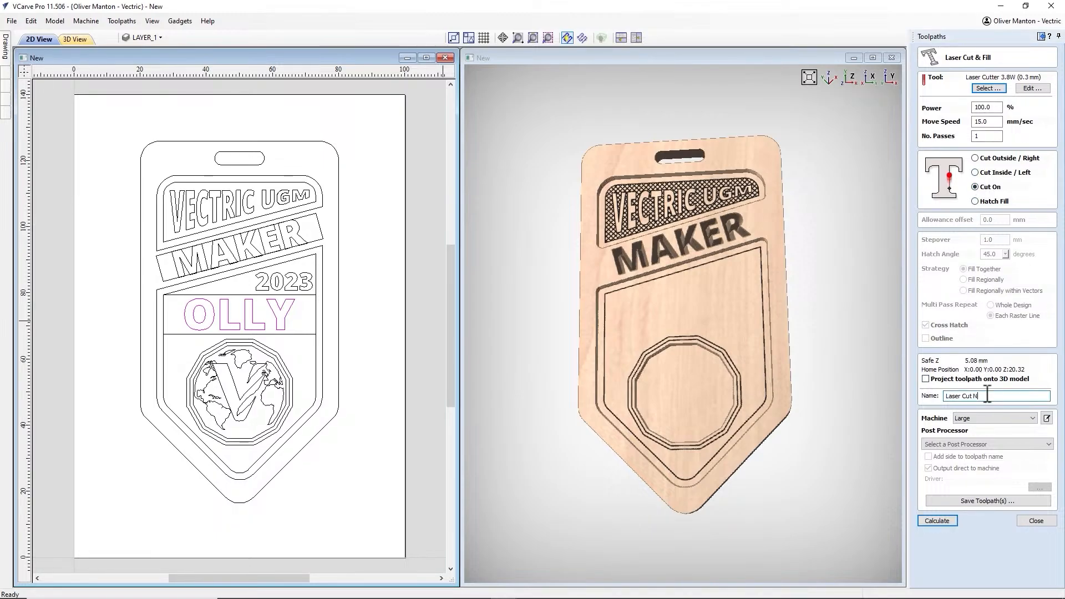
{"action": "left_click", "coordinate": [937, 519]}
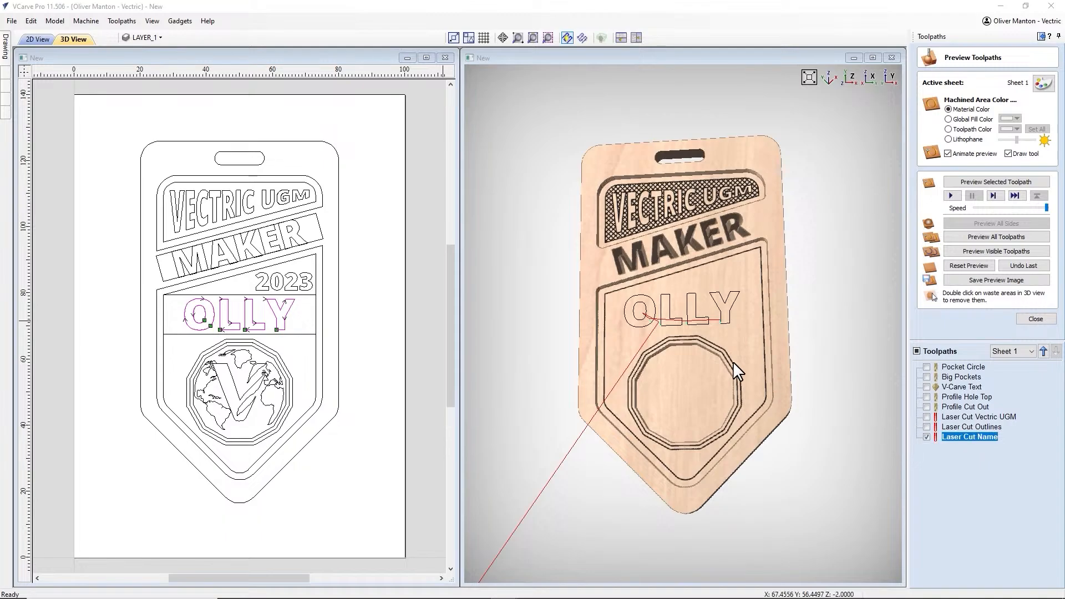
Step: Preview the Laser Cut Name toolpath on the material and inspect the engraved name in 3D
{"action": "left_click_drag", "start_coordinate": [733, 361], "coordinate": [724, 323]}
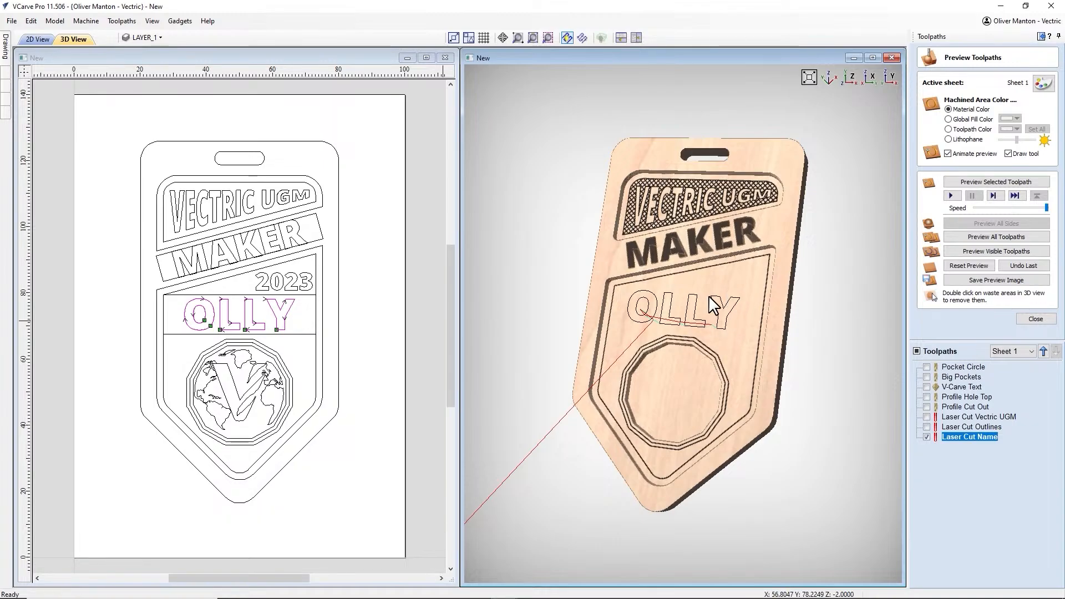
{"action": "left_click", "coordinate": [979, 250]}
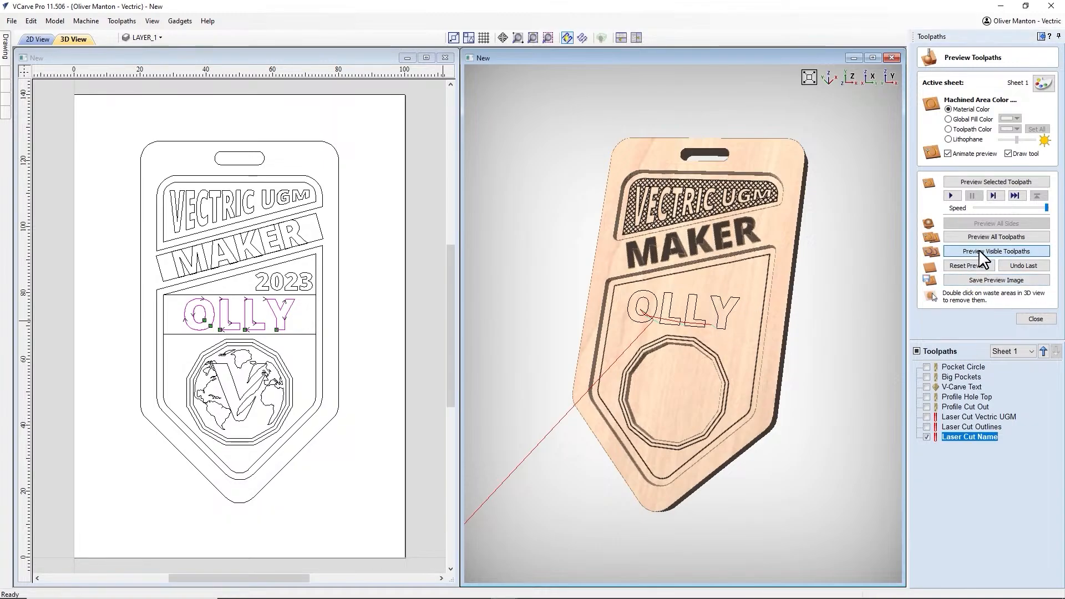
{"action": "left_click_drag", "start_coordinate": [665, 337], "coordinate": [668, 361]}
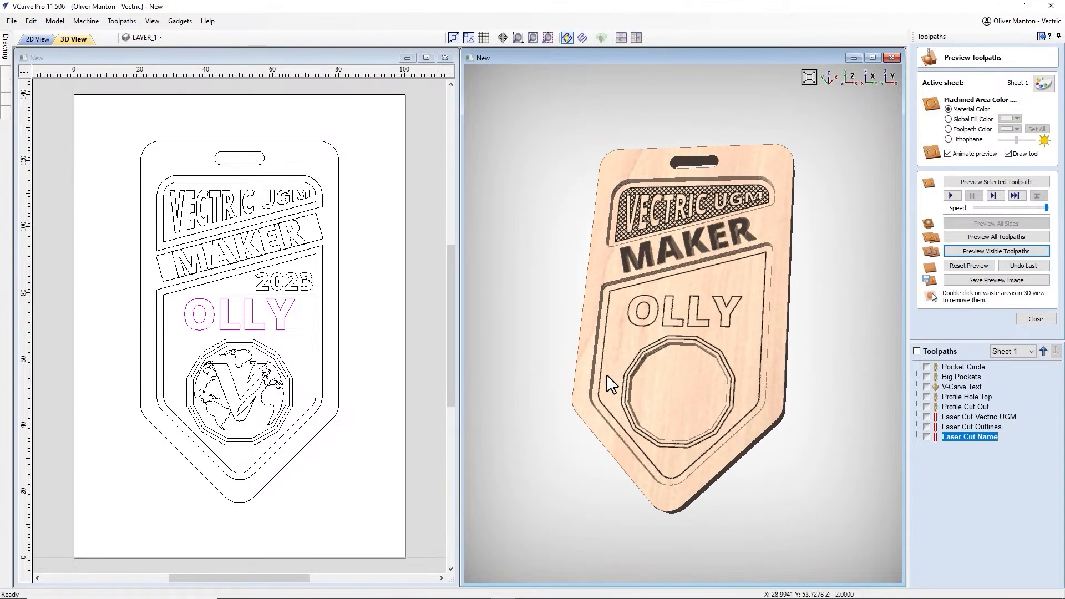
Step: Start a Laser Cut & Fill toolpath on the 2023 text with a 20 mm/sec move speed and Hatch Fill
{"action": "left_click", "coordinate": [284, 288]}
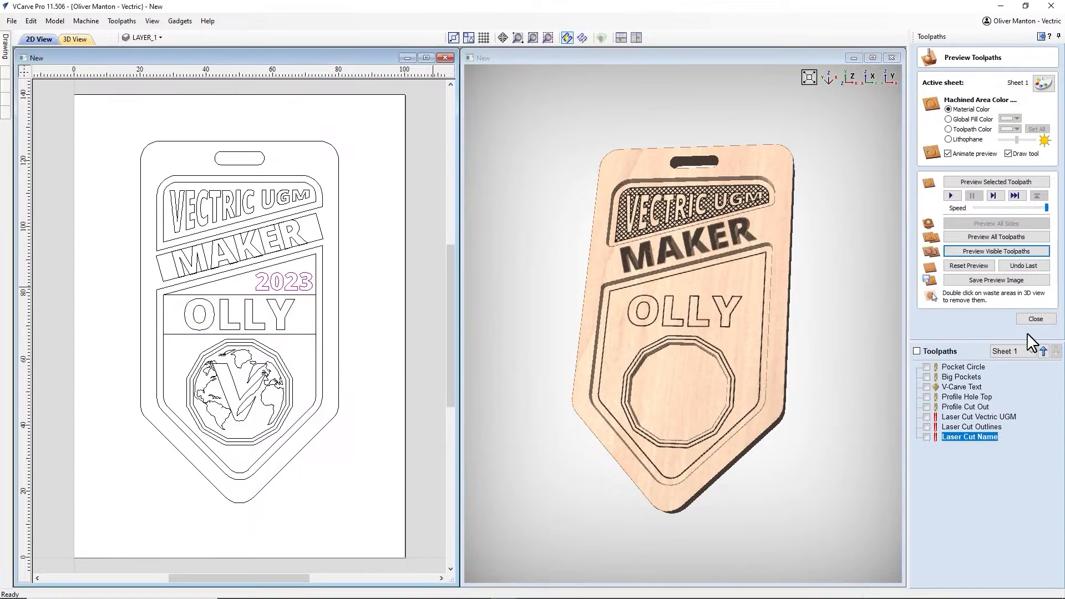
{"action": "left_click", "coordinate": [1032, 320]}
{"action": "left_click", "coordinate": [925, 134]}
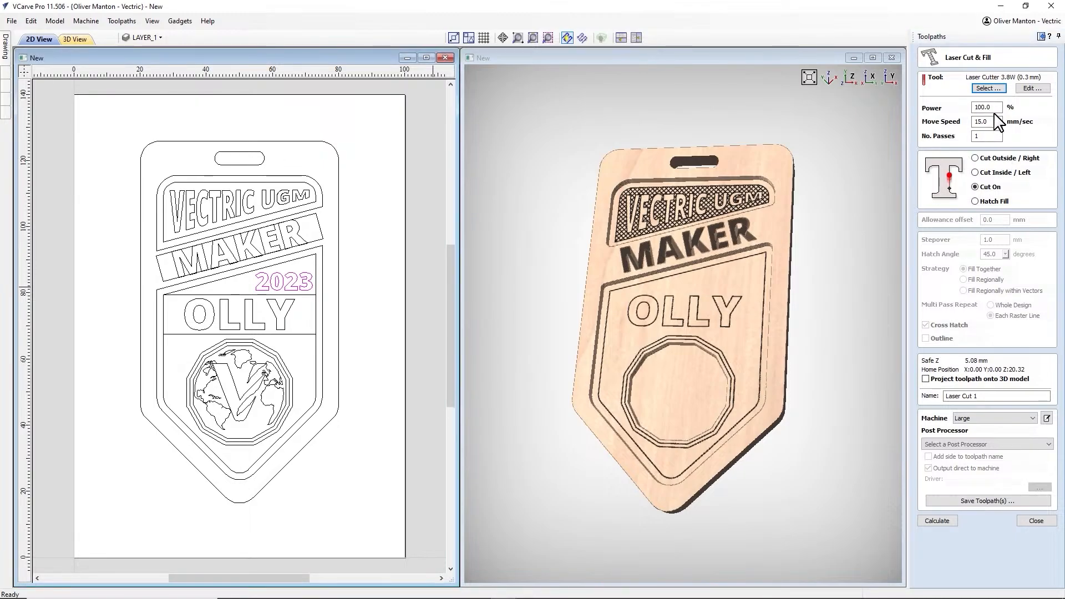
{"action": "left_click_drag", "start_coordinate": [991, 121], "coordinate": [968, 123]}
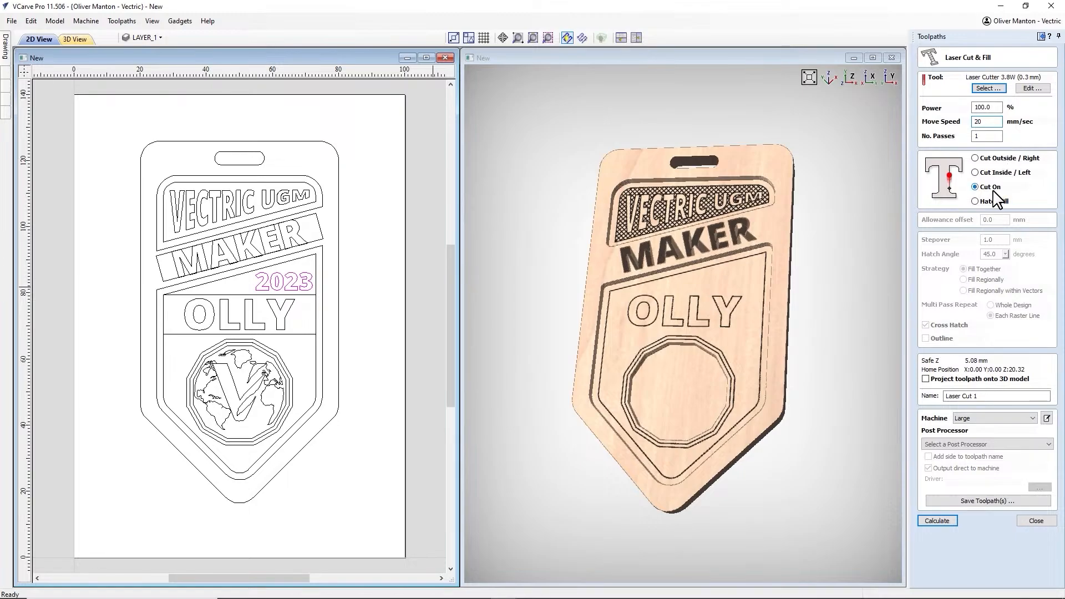
{"action": "left_click", "coordinate": [975, 200]}
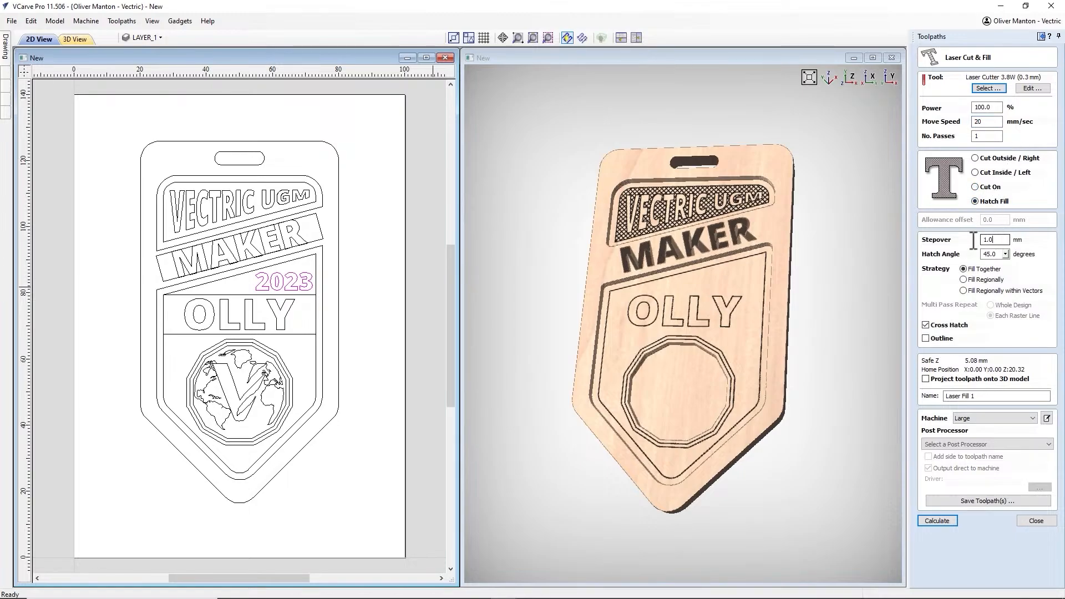
Step: Set the 2023 text's hatch stepover to 0.5 mm and its angle to 0 degrees, with Cross Hatch turned off
{"action": "left_click_drag", "start_coordinate": [973, 240], "coordinate": [953, 239]}
{"action": "left_click_drag", "start_coordinate": [998, 254], "coordinate": [979, 256]}
{"action": "type", "text": "0"}
{"action": "left_click", "coordinate": [927, 326]}
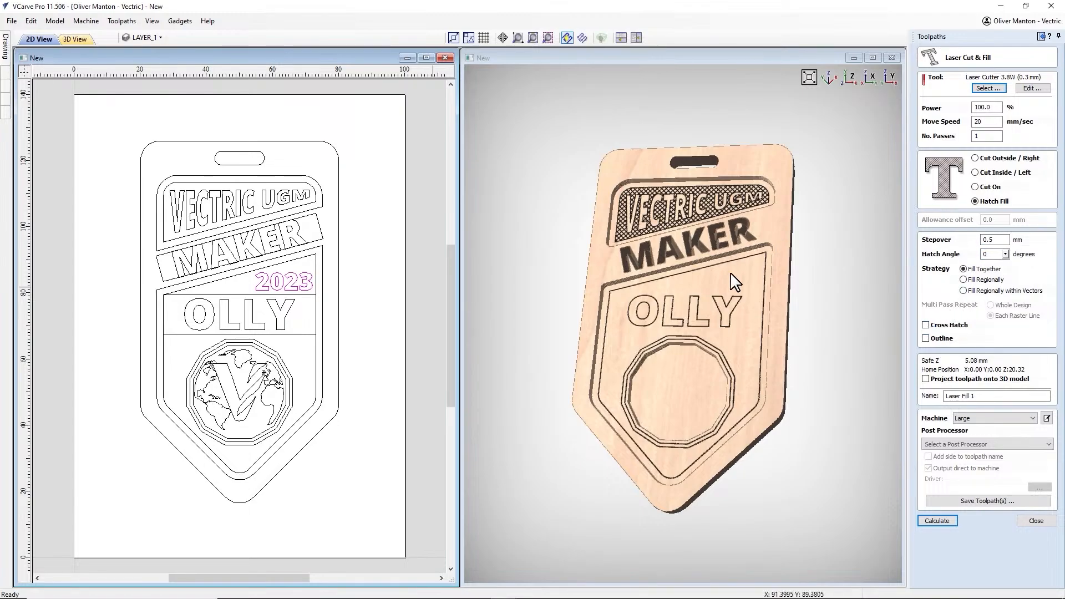
Step: Calculate the toolpath as Laser Fill 2023 and preview it on the material in 3D
{"action": "left_click", "coordinate": [992, 396]}
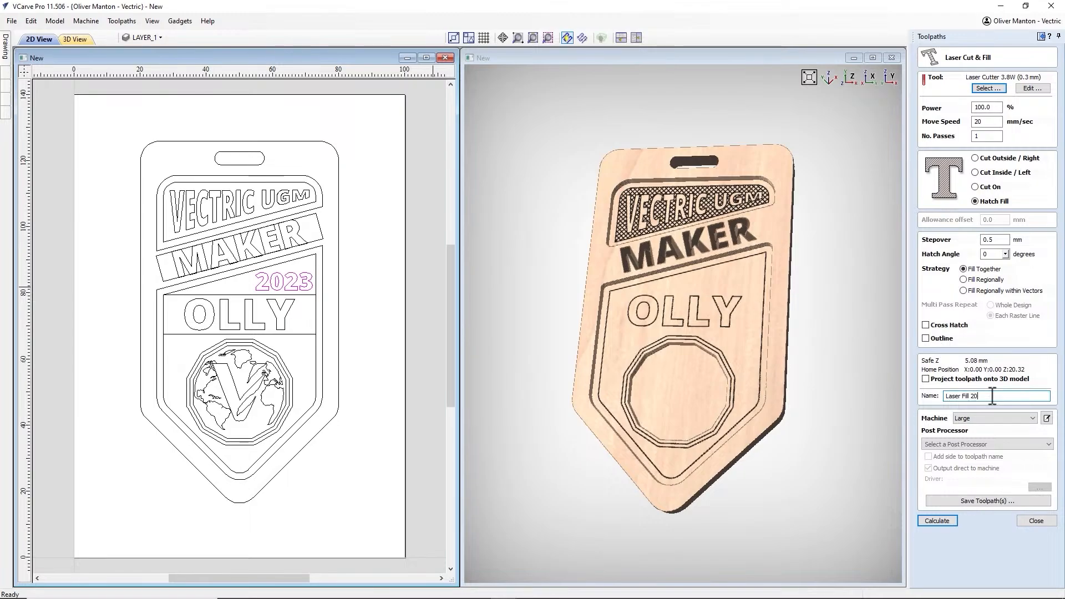
{"action": "left_click", "coordinate": [935, 519]}
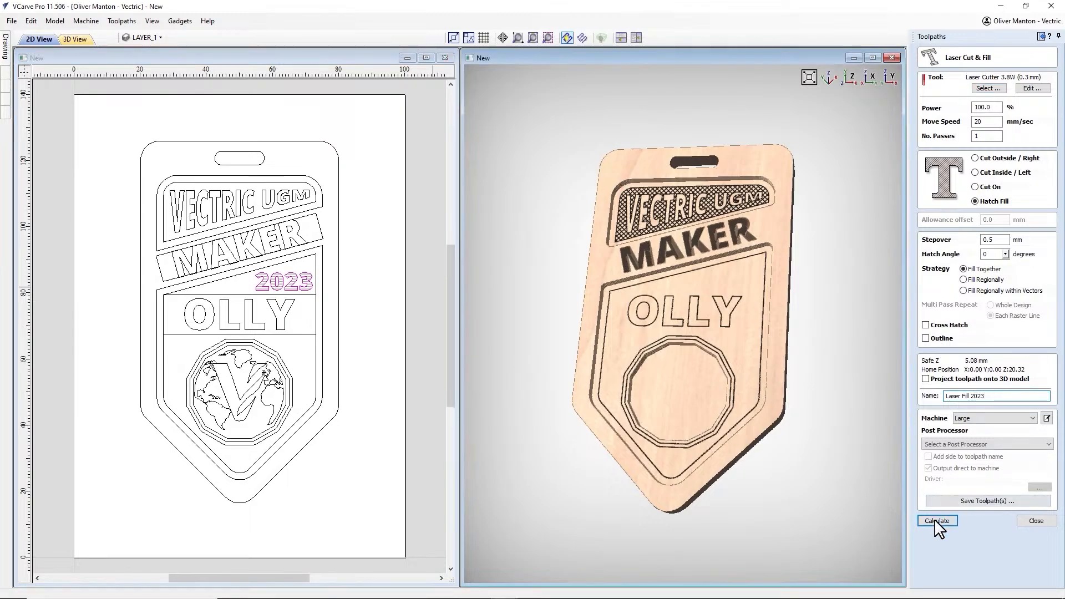
{"action": "left_click", "coordinate": [992, 252]}
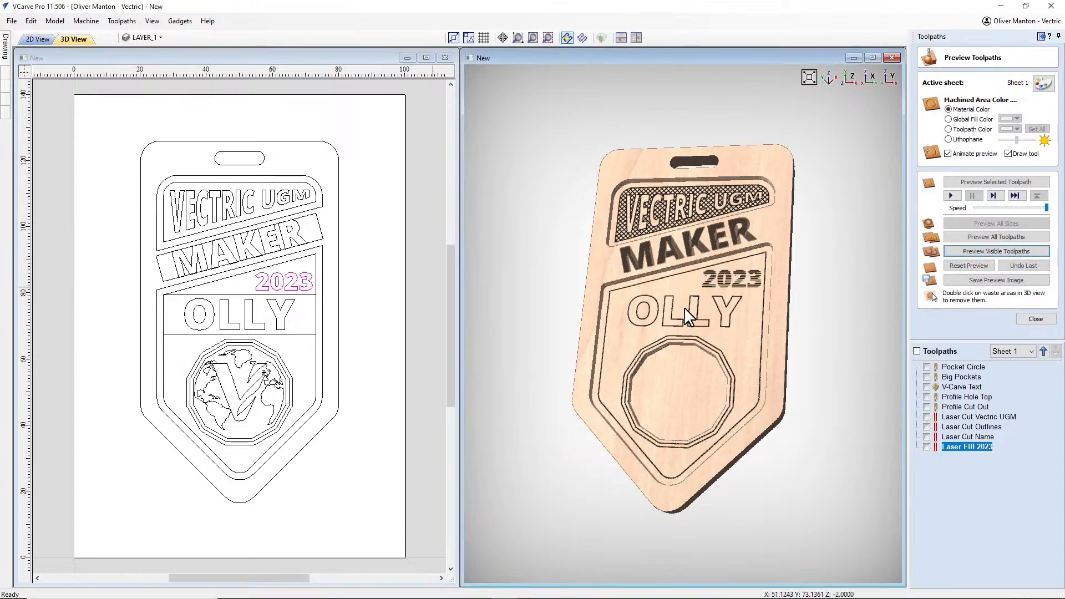
{"action": "left_click_drag", "start_coordinate": [752, 295], "coordinate": [741, 333]}
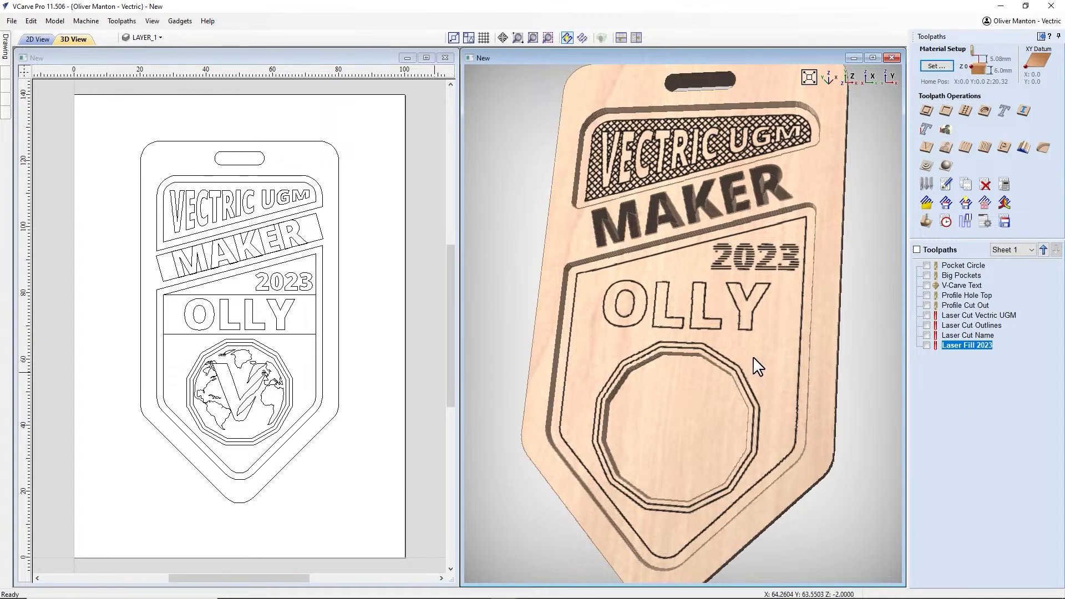
Step: Calculate a Laser Cut & Fill toolpath named Laser Cut Map, cross-hatching the world map at 30% power with a 0.4 mm stepover
{"action": "left_click", "coordinate": [247, 371]}
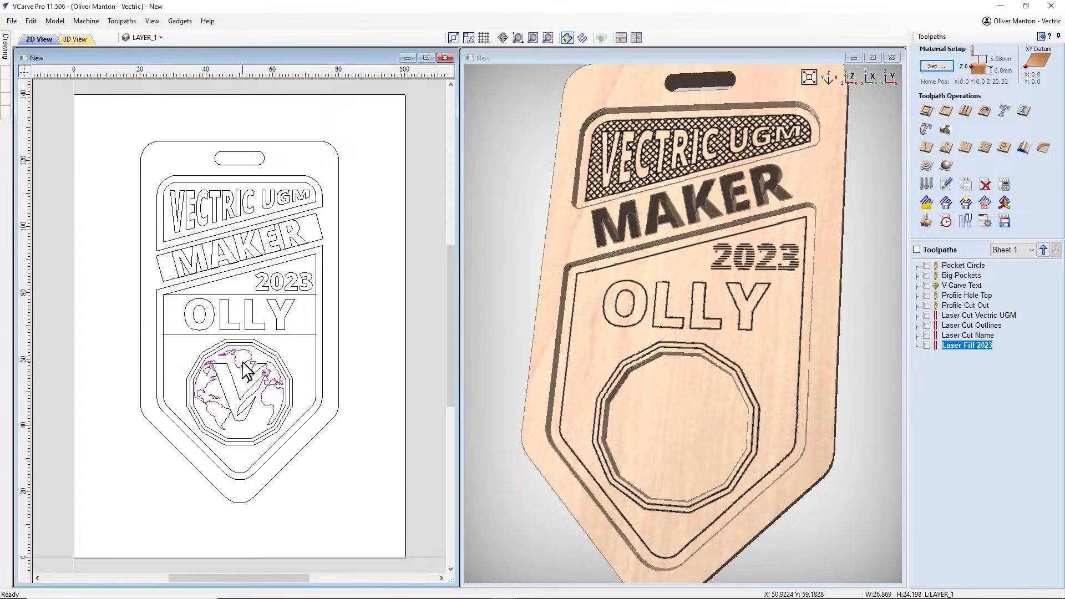
{"action": "left_click", "coordinate": [925, 129]}
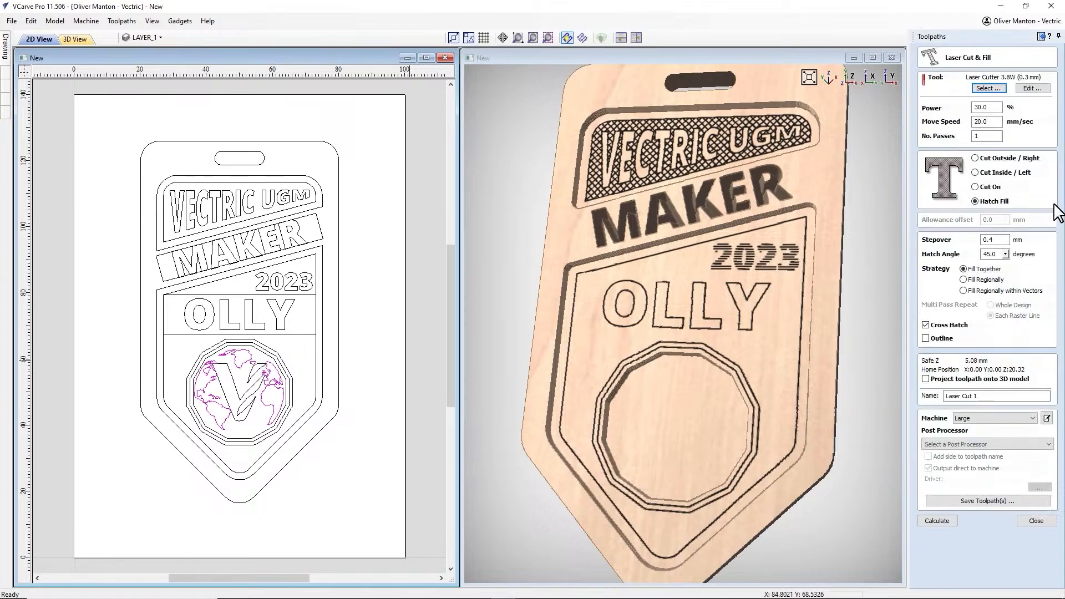
{"action": "left_click", "coordinate": [615, 350]}
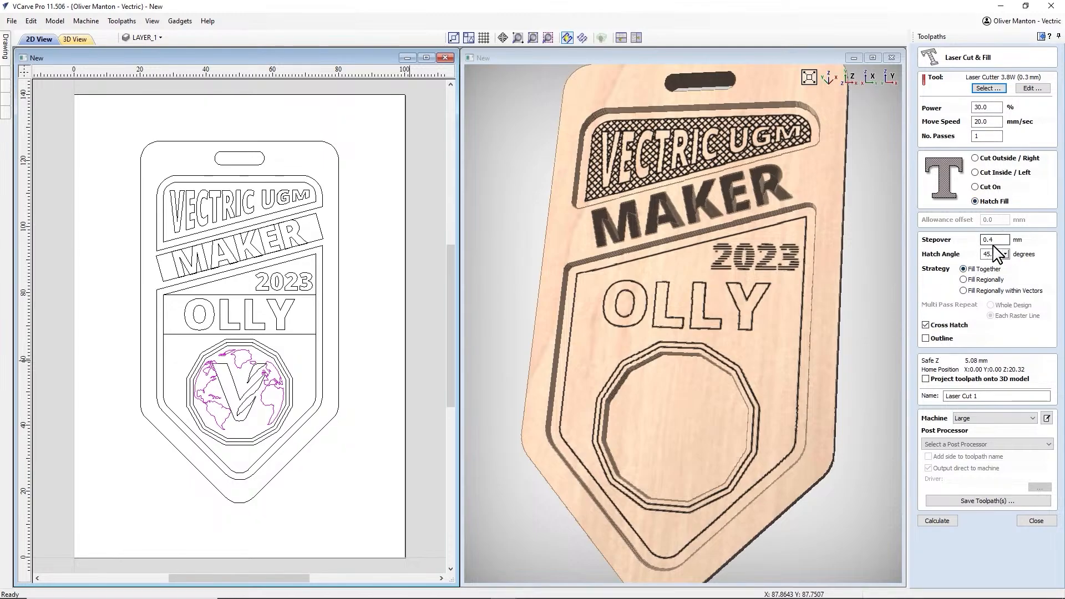
{"action": "left_click", "coordinate": [986, 396]}
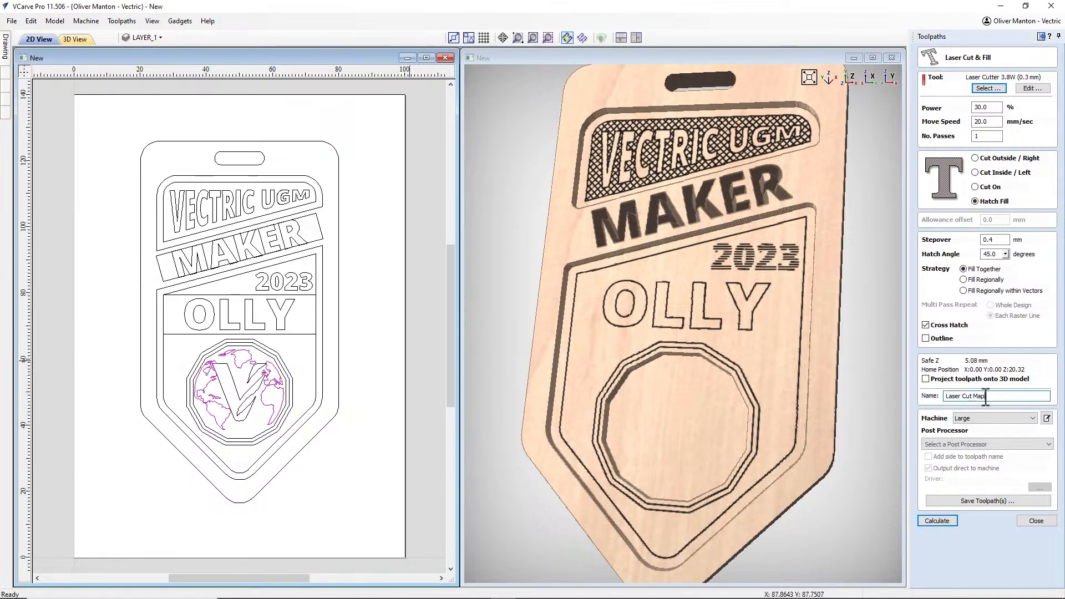
{"action": "left_click", "coordinate": [932, 521]}
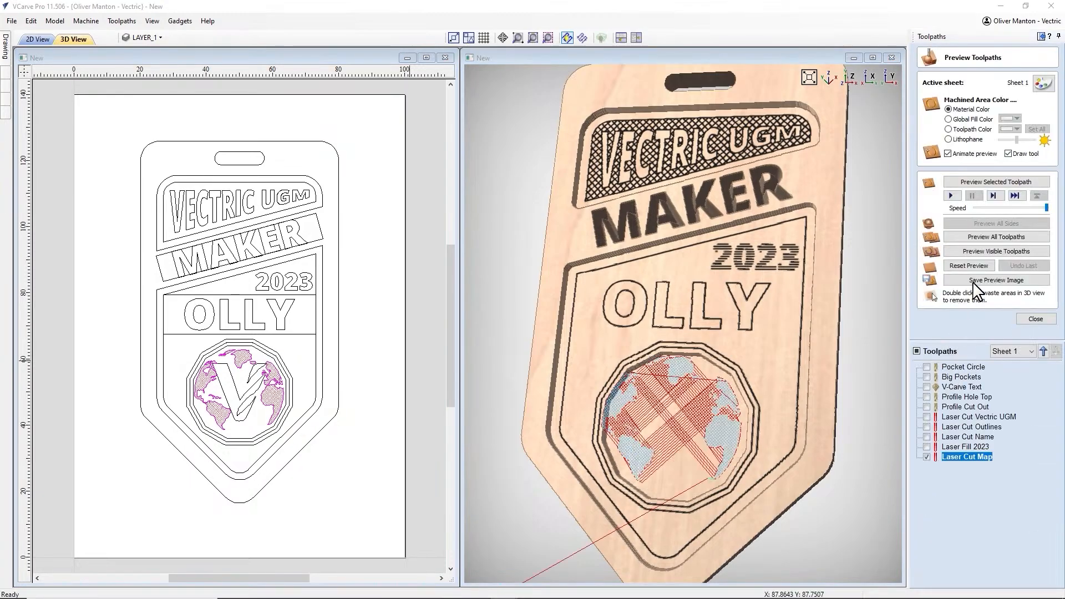
Step: Preview the Laser Cut Map toolpath on the material and inspect the engraved continents in 3D
{"action": "left_click", "coordinate": [982, 251]}
{"action": "left_click_drag", "start_coordinate": [772, 413], "coordinate": [764, 377]}
{"action": "scroll", "coordinate": [668, 383], "scroll_direction": "down", "scroll_amount": 3}
{"action": "left_click_drag", "start_coordinate": [715, 421], "coordinate": [721, 491]}
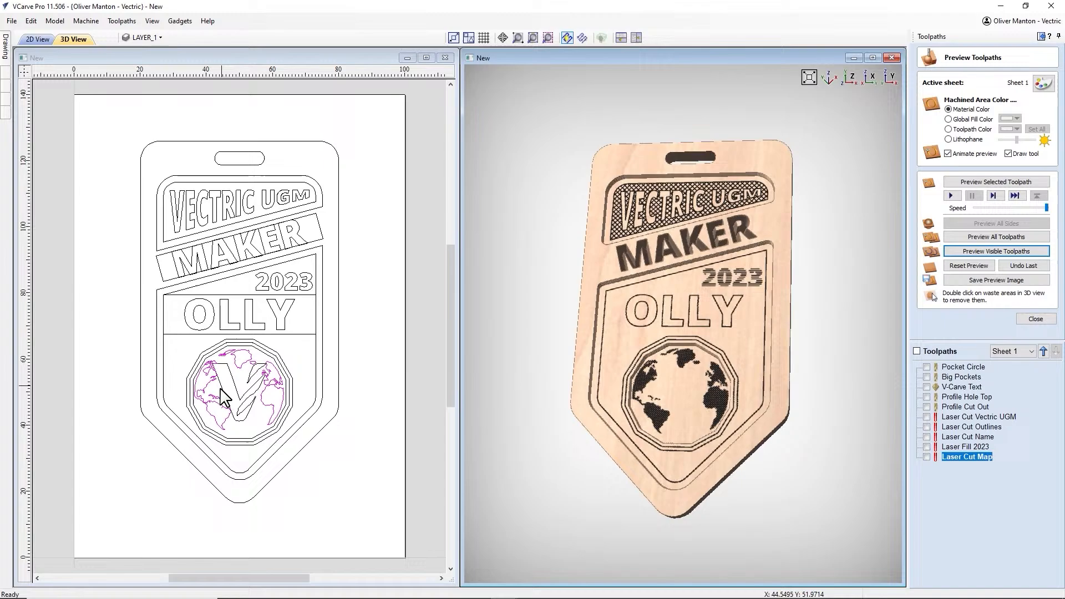
Step: Start a Hatch Fill laser toolpath on the V logo with 100% power and a 20 mm/sec move speed
{"action": "left_click", "coordinate": [232, 414]}
{"action": "left_click", "coordinate": [1033, 320]}
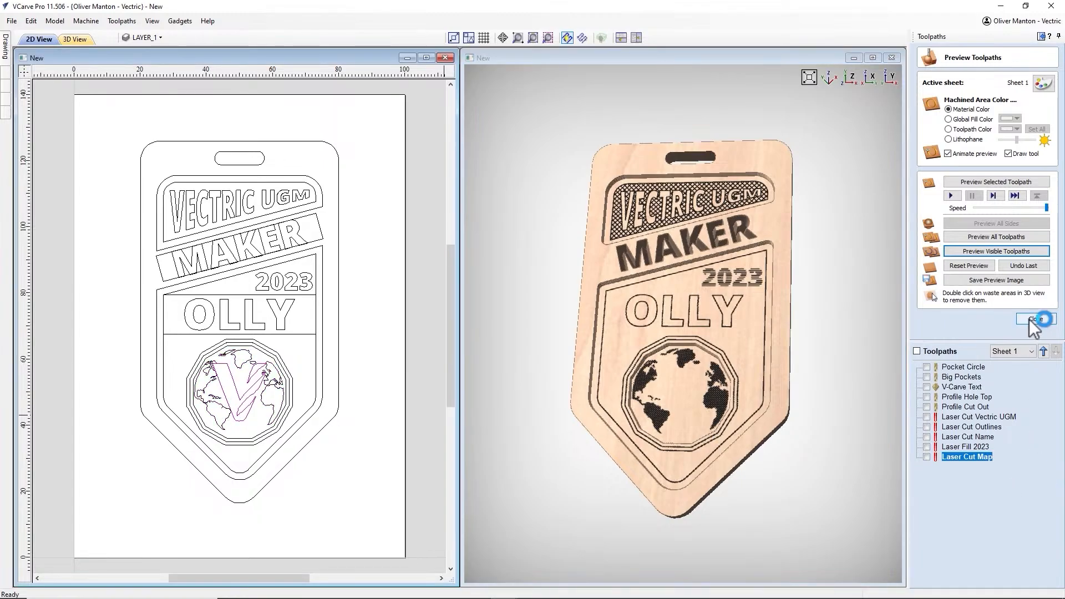
{"action": "left_click", "coordinate": [934, 136]}
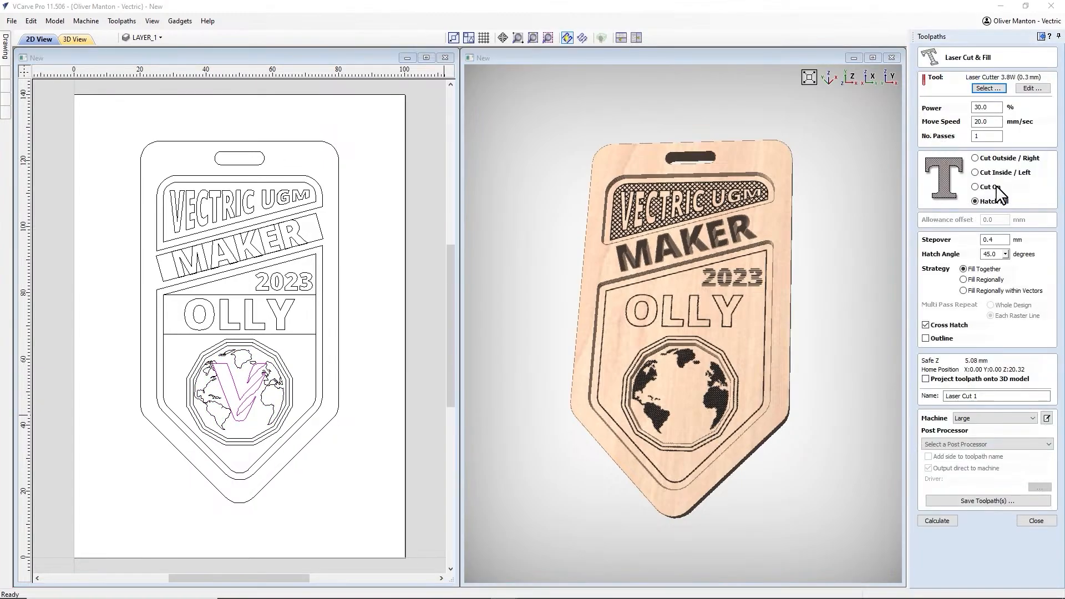
{"action": "left_click", "coordinate": [613, 348]}
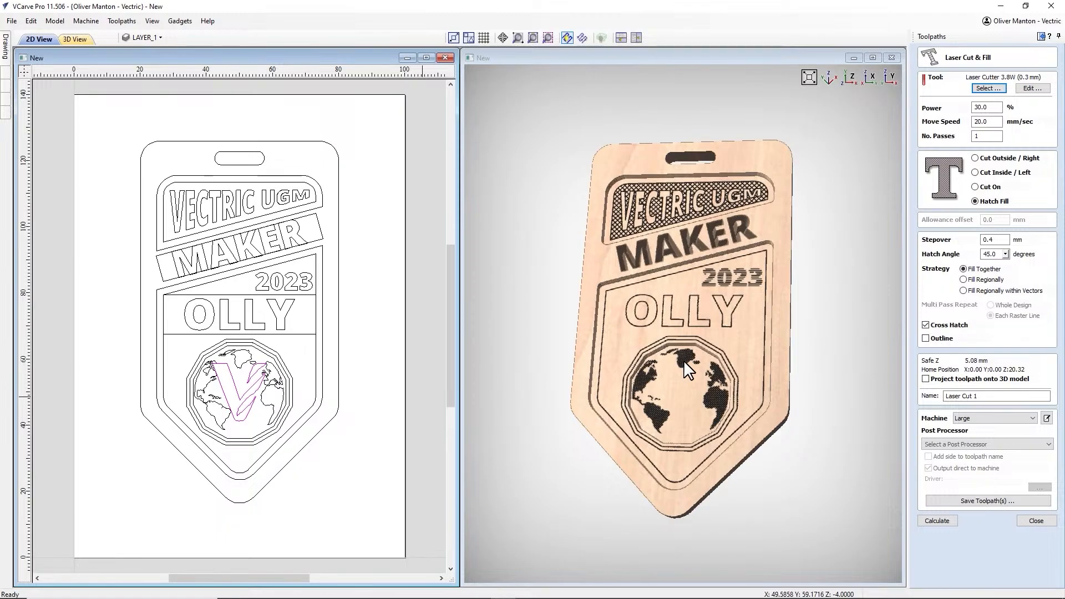
{"action": "left_click_drag", "start_coordinate": [998, 107], "coordinate": [917, 108]}
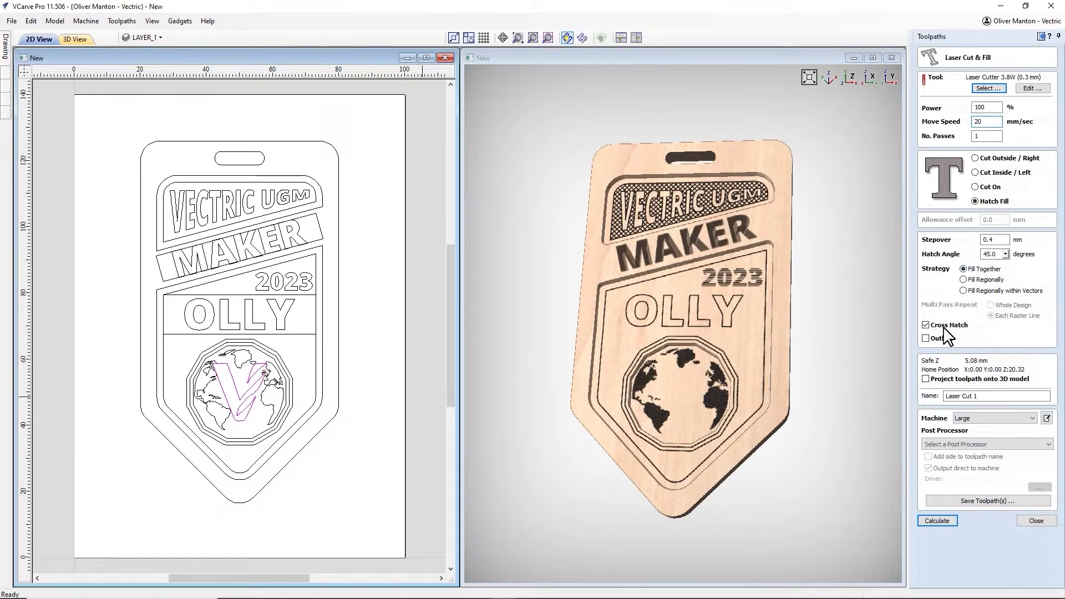
Step: Add an outline pass to the V logo's hatch fill and calculate the toolpath as Laser Cut V
{"action": "left_click", "coordinate": [950, 339]}
{"action": "left_click", "coordinate": [991, 397]}
{"action": "left_click", "coordinate": [937, 521]}
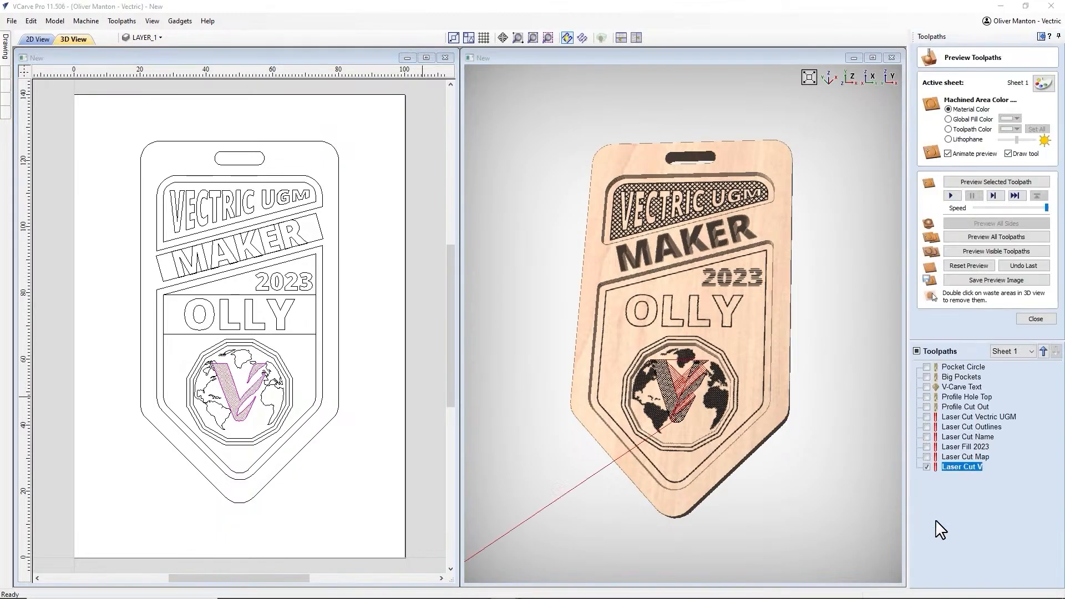
Step: Preview the Laser Cut V toolpath on the material and inspect the complete badge in 3D
{"action": "left_click", "coordinate": [985, 254]}
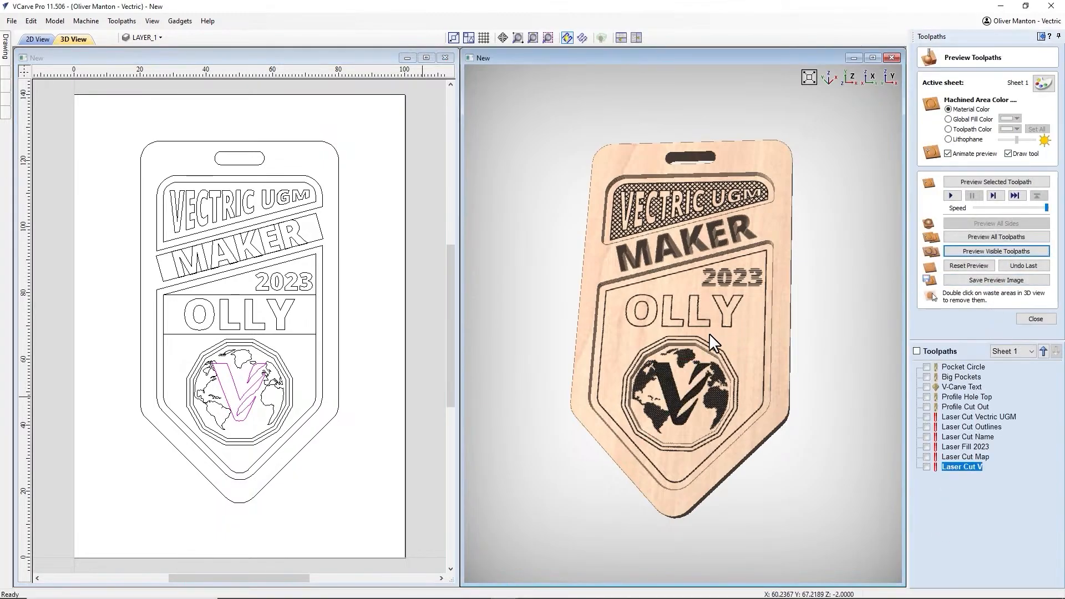
{"action": "left_click_drag", "start_coordinate": [709, 333], "coordinate": [781, 347]}
{"action": "left_click_drag", "start_coordinate": [684, 341], "coordinate": [660, 332]}
{"action": "scroll", "coordinate": [713, 328], "scroll_direction": "down", "scroll_amount": 3}
{"action": "left_click_drag", "start_coordinate": [729, 338], "coordinate": [743, 345]}
{"action": "scroll", "coordinate": [715, 381], "scroll_direction": "up", "scroll_amount": 3}
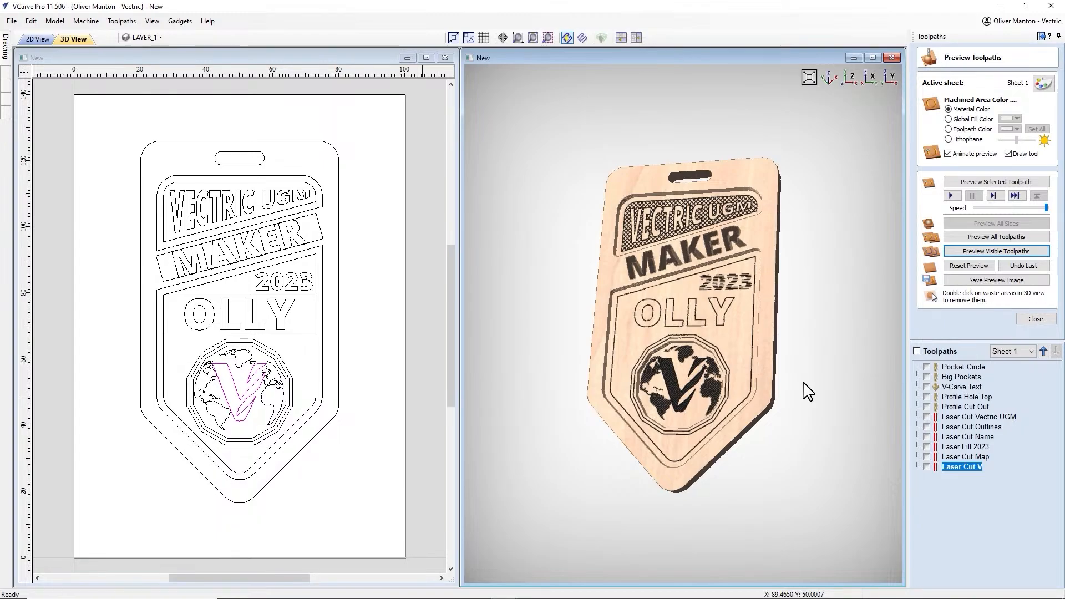
{"action": "left_click", "coordinate": [1035, 320]}
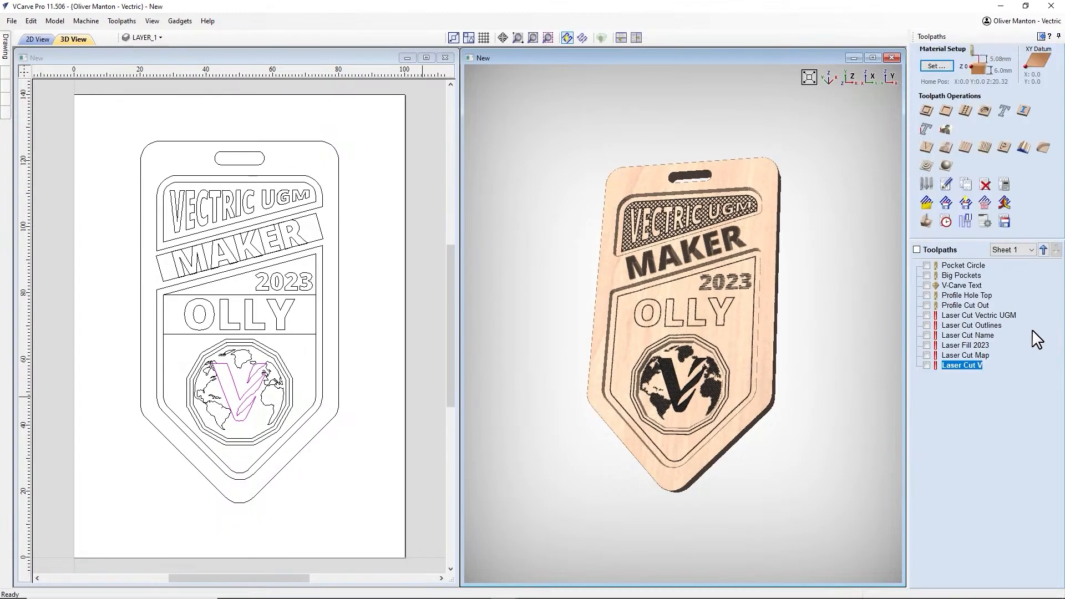
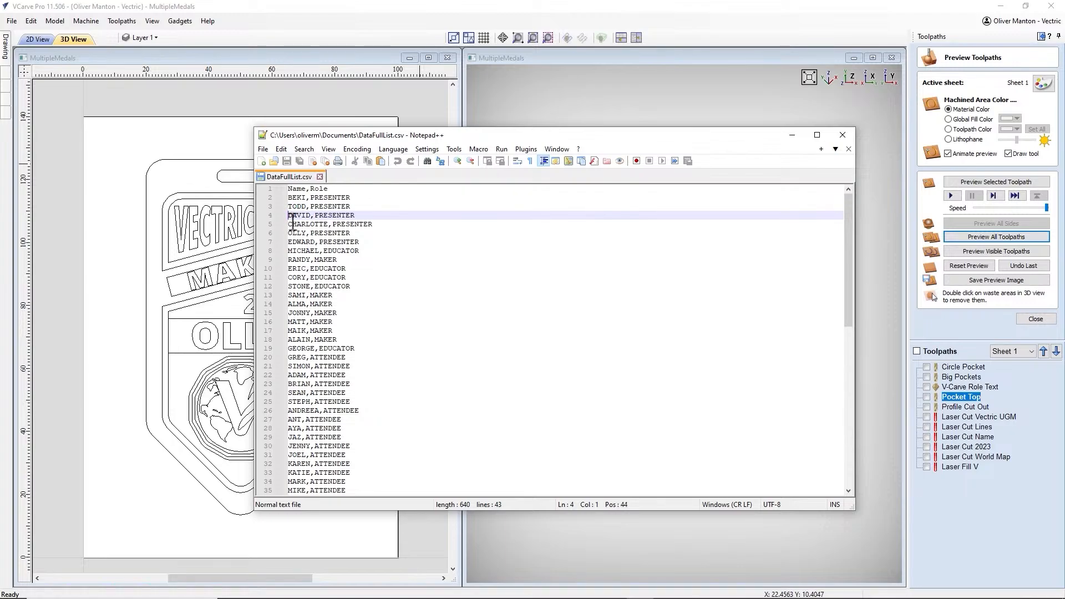
Step: Review the name and role entries line by line in DataFullList.csv in Notepad++
{"action": "left_click", "coordinate": [290, 224]}
{"action": "left_click", "coordinate": [289, 234]}
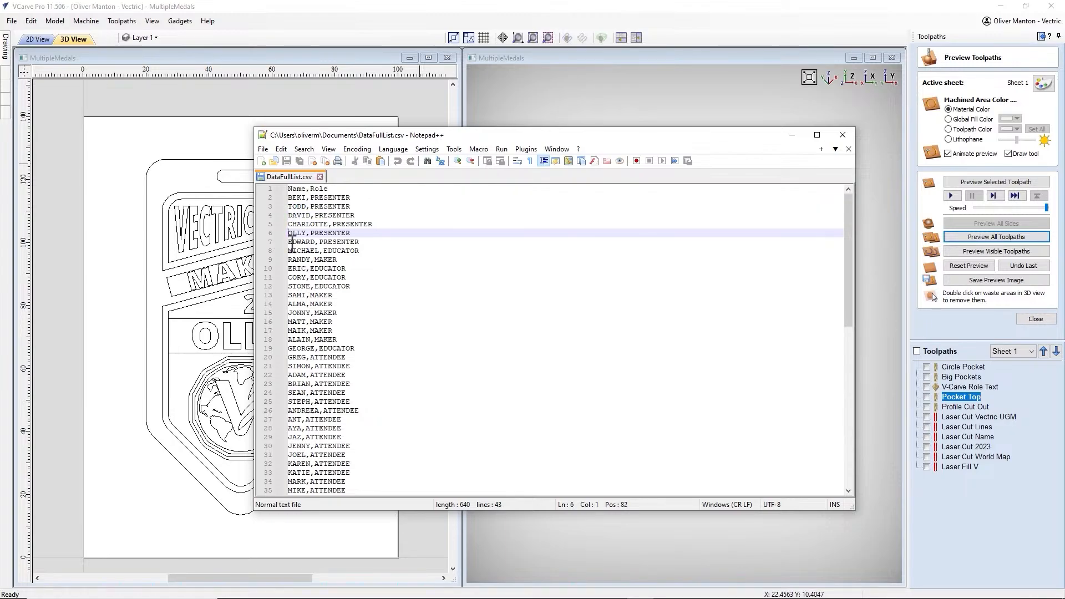
{"action": "left_click", "coordinate": [291, 242]}
{"action": "left_click", "coordinate": [291, 251]}
{"action": "left_click", "coordinate": [290, 260]}
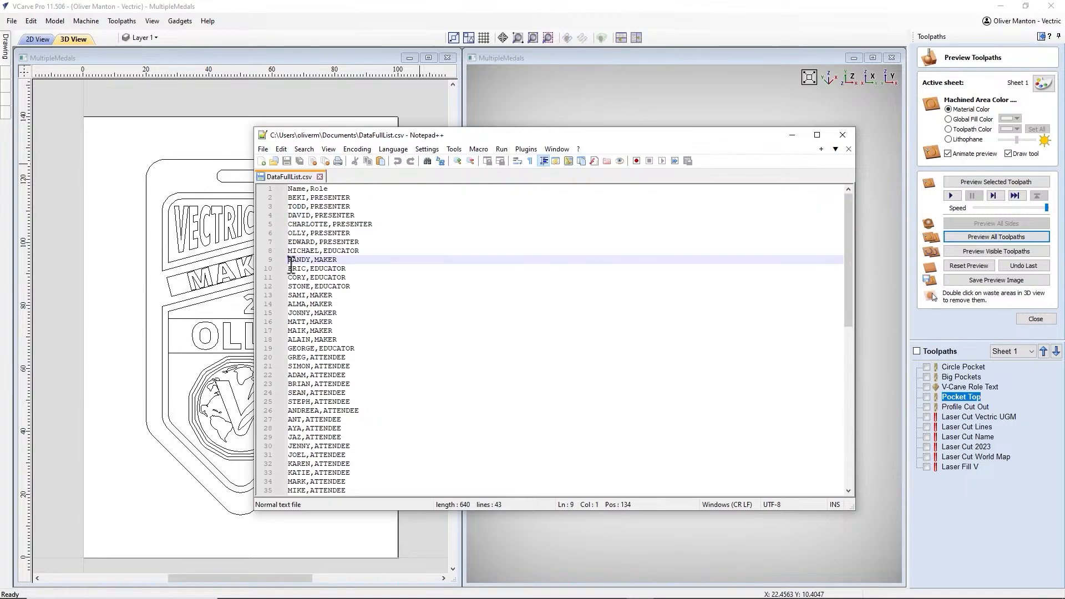
{"action": "left_click", "coordinate": [290, 268]}
{"action": "left_click", "coordinate": [290, 277]}
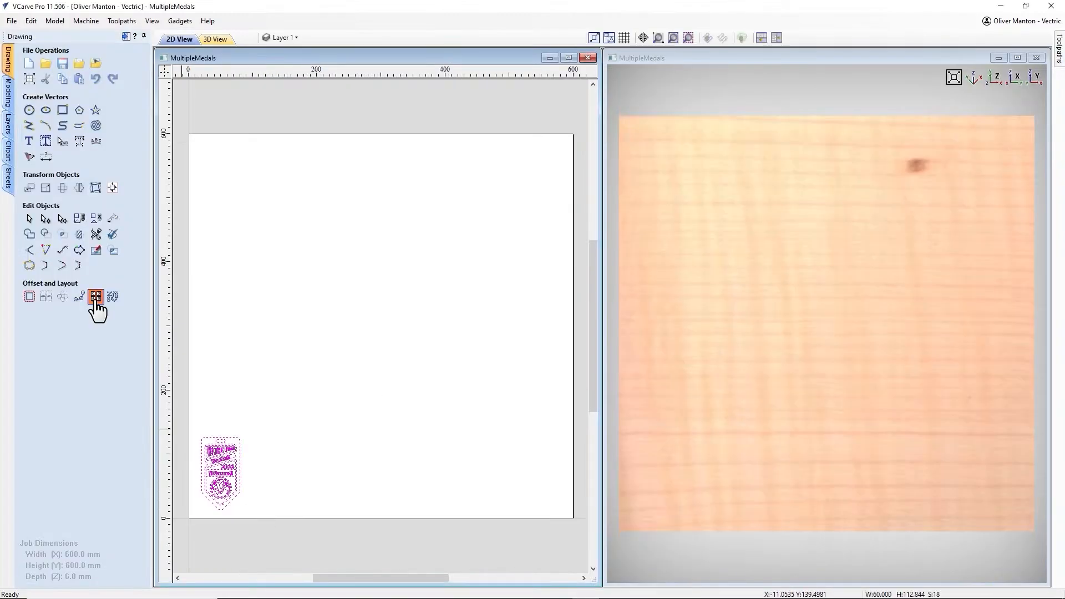
Step: Batch-produce the 41 badges on 600 x 600 mm sheets with Plate Production, create their toolpaths and preview them
{"action": "left_click", "coordinate": [111, 297]}
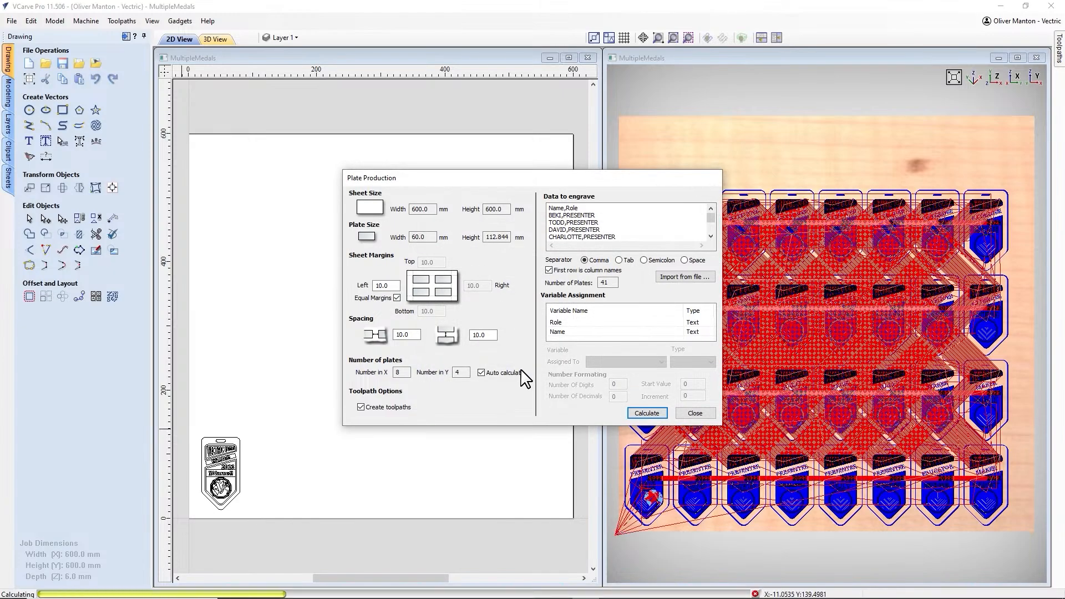
{"action": "left_click", "coordinate": [521, 366]}
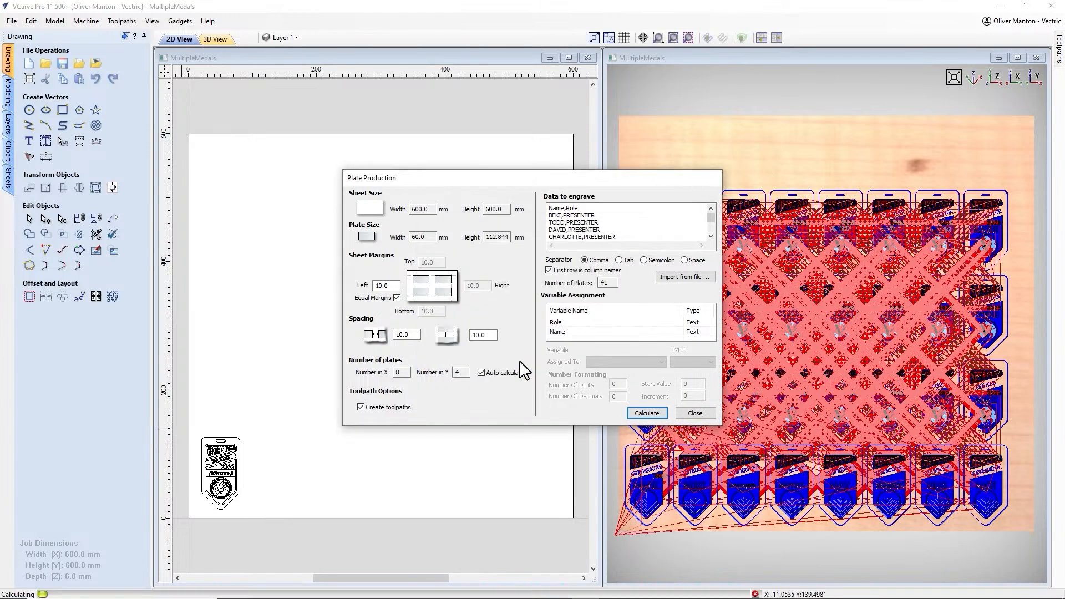
{"action": "left_click", "coordinate": [695, 412]}
{"action": "left_click", "coordinate": [945, 223]}
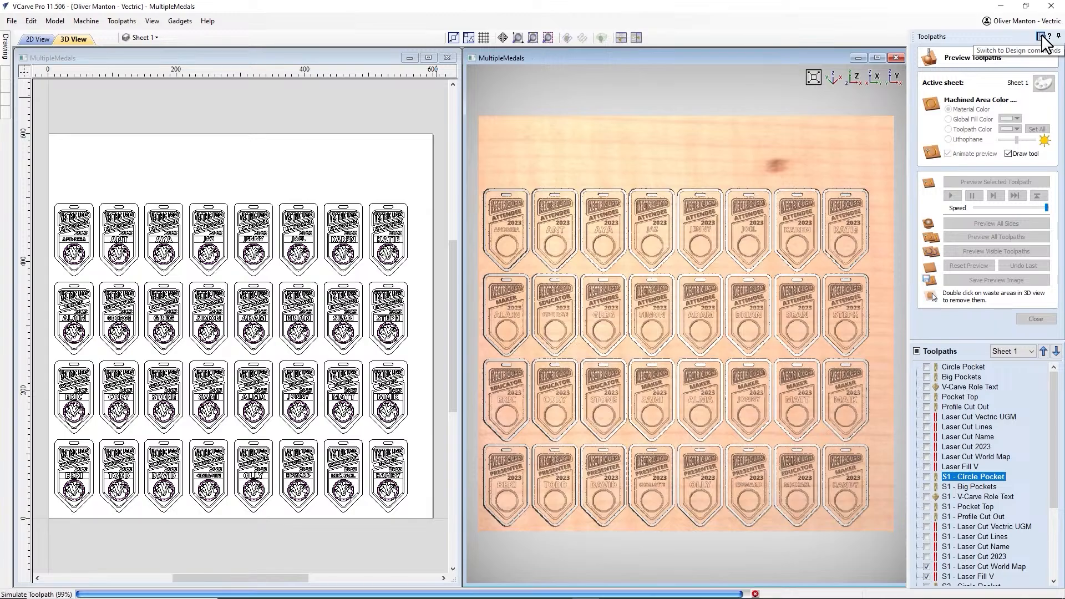
{"action": "double_click", "coordinate": [746, 157]}
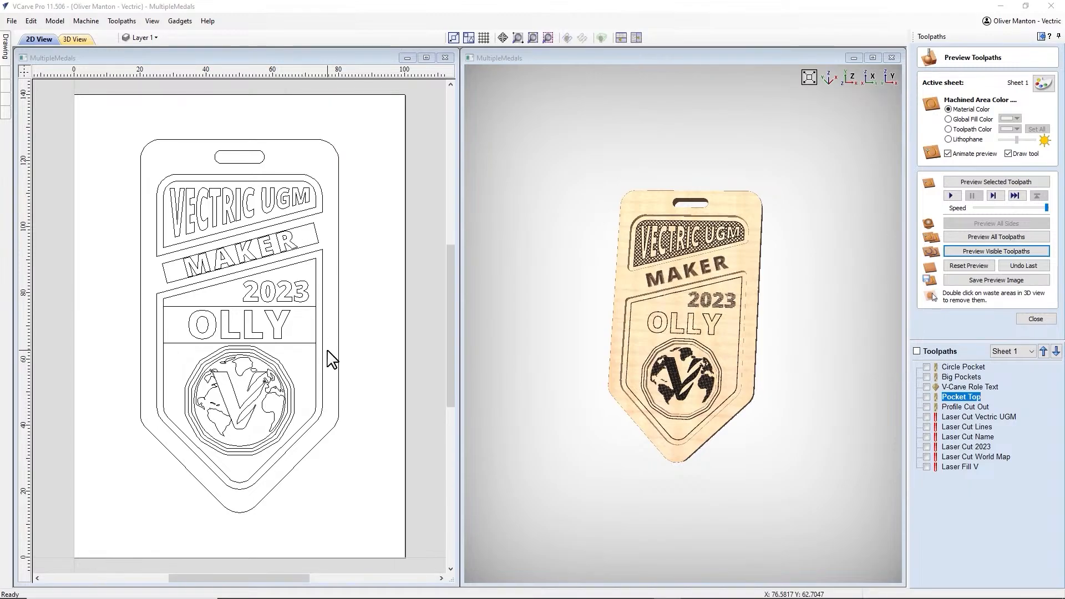
Step: Switch to LibreOffice Calc and enter the column headings Name and Role in A1 and B1 of the blank spreadsheet
{"action": "left_click", "coordinate": [430, 592]}
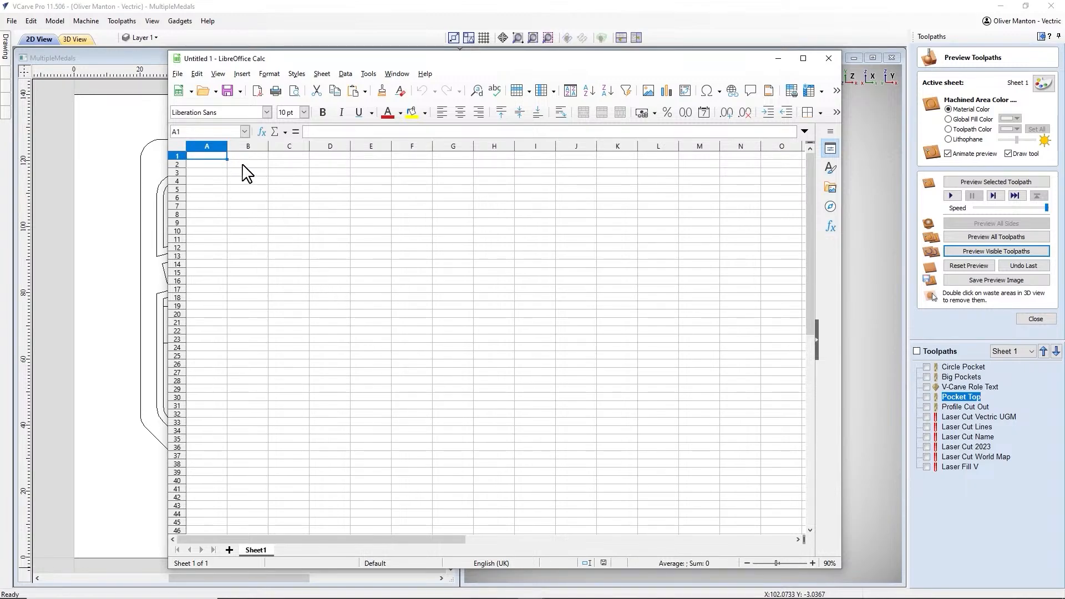
{"action": "type", "text": "Name"}
{"action": "key", "text": "Tab"}
{"action": "type", "text": "R"}
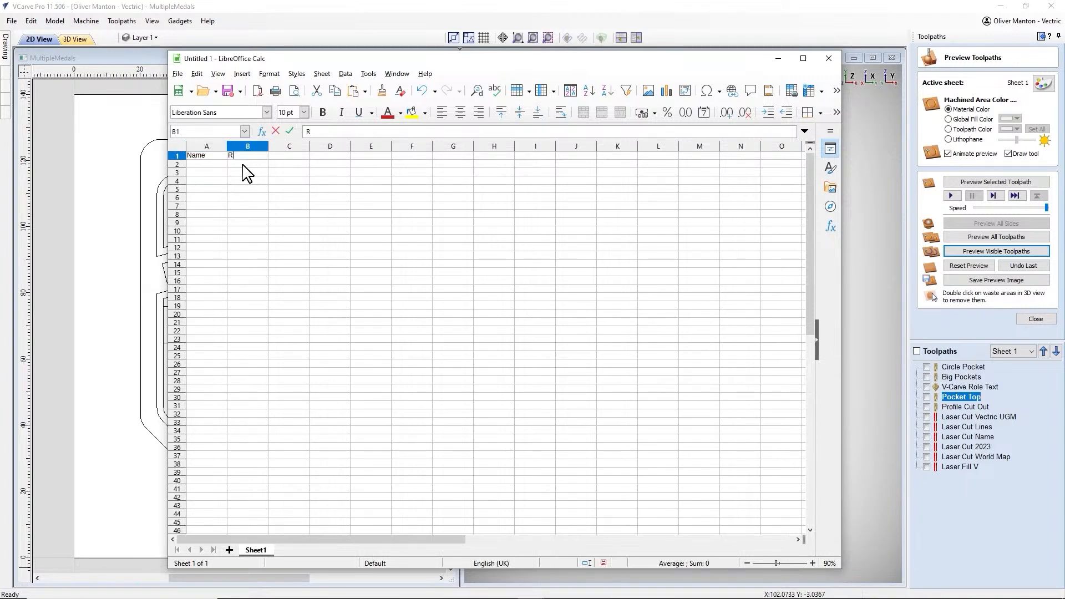
{"action": "left_click", "coordinate": [290, 155]}
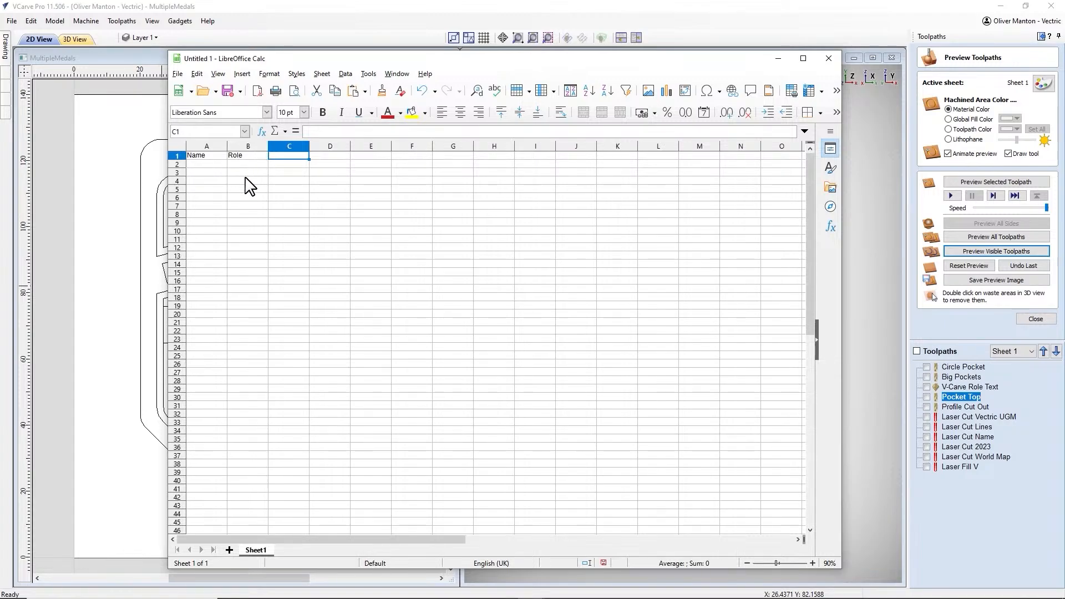
Step: Fill A2:B42 with the list of badge names and roles, and fit both column widths to their contents
{"action": "left_click", "coordinate": [210, 166]}
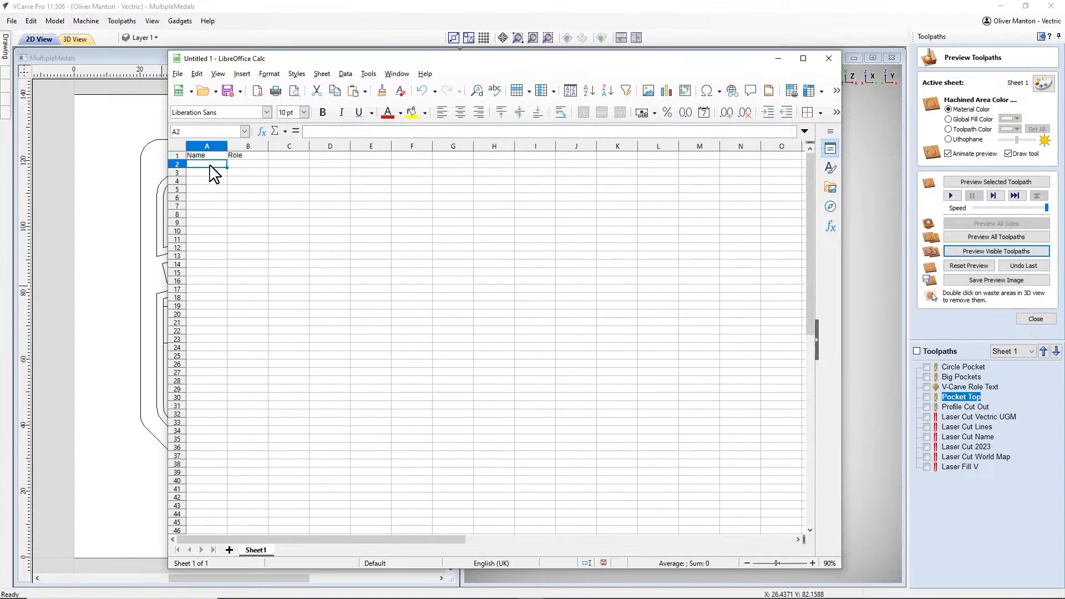
{"action": "type", "text": "BEKI\tPRESENTER TODD\tPRESENTER DAVID\tPRESENTER CHARLOTTE\tPRESENTER OLLY\tPRESENTER EDWARD\tPRESENTER MICHAEL\tEDUCATOR RANDY\tMAKER ERIC\tEDUCATOR CORY\tEDUCATOR STONE\tEDUCATOR SAMI\tMAKER ALMA\tMAKER JONNY\tMAKER MATT\tMAKER MAIK\tMAKER ALAIN\tMAKER GEORGE\tEDUCATOR GREG\tATTENDEE SIMON\tATTENDEE ADAM\tATTENDEE BRIAN\tATTENDEE SEAN\tATTENDEE STEPH\tATTENDEE ANDREEA\tATTENDEE ANT\tATTENDEE AYA\tATTENDEE JAZ\tATTENDEE JENNY\tATTENDEE JOEL\tATTENDEE KAREN\tATTENDEE KATIE\tATTENDEE MARK\tATTENDEE MIKE\tATTENDEE MOHAMED\tATTENDEE MOTAZ\tATTENDEE NAV\tATTENDEE NIAMH\tATTENDEE NICK\tATTENDEE RICH\tATTENDEE STUART\tATTENDEE"}
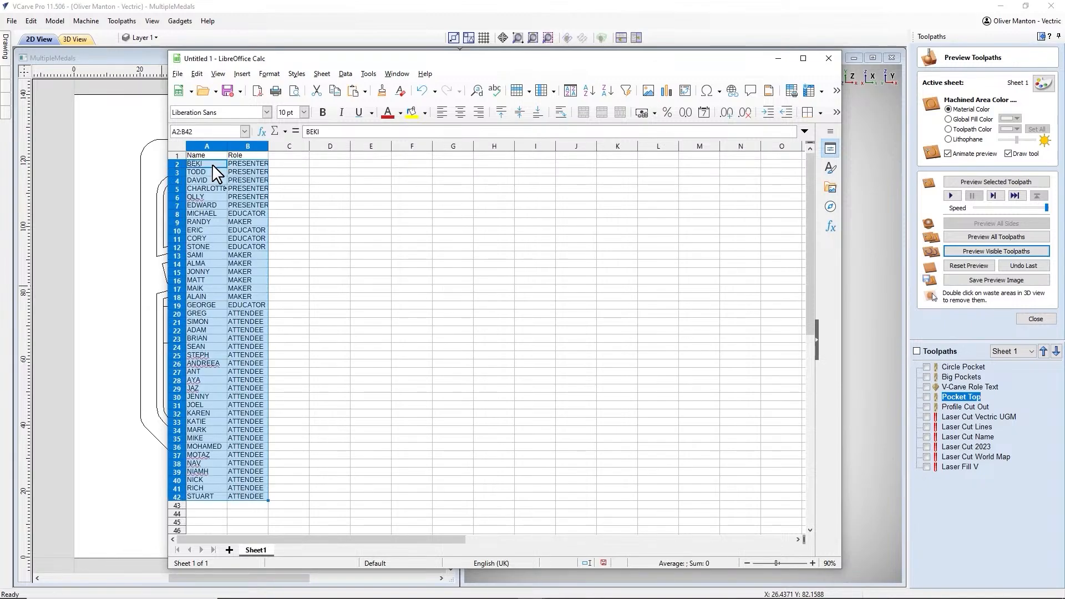
{"action": "double_click", "coordinate": [268, 145]}
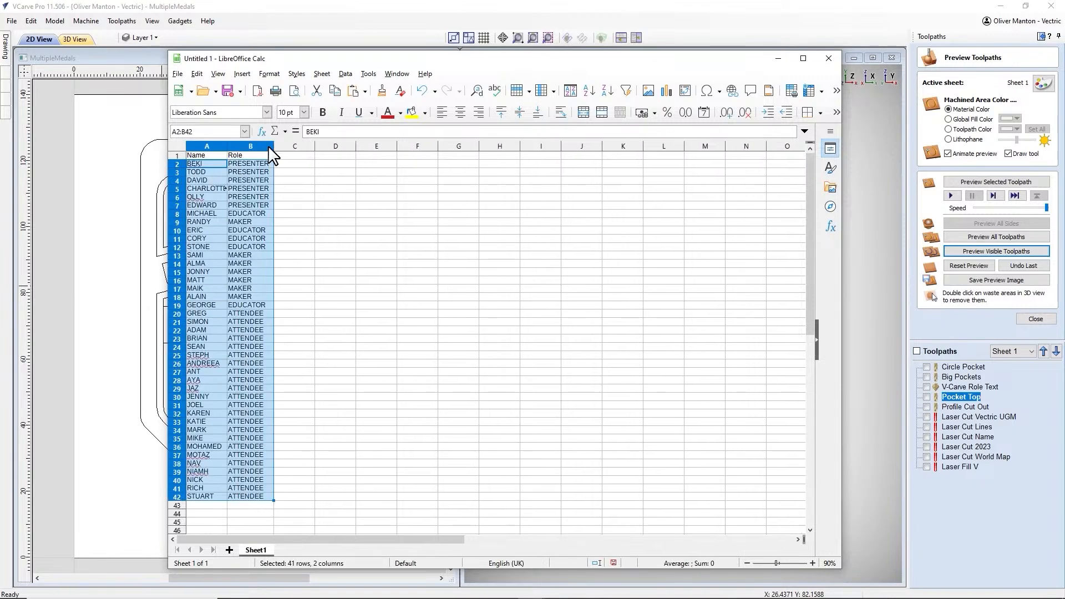
{"action": "left_click", "coordinate": [323, 241]}
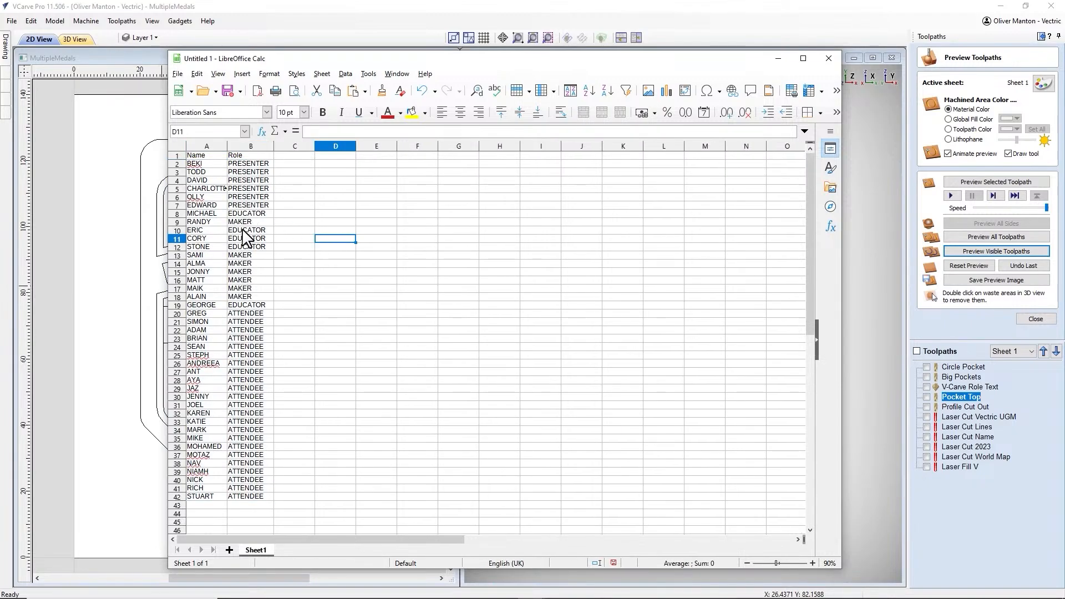
{"action": "double_click", "coordinate": [227, 146]}
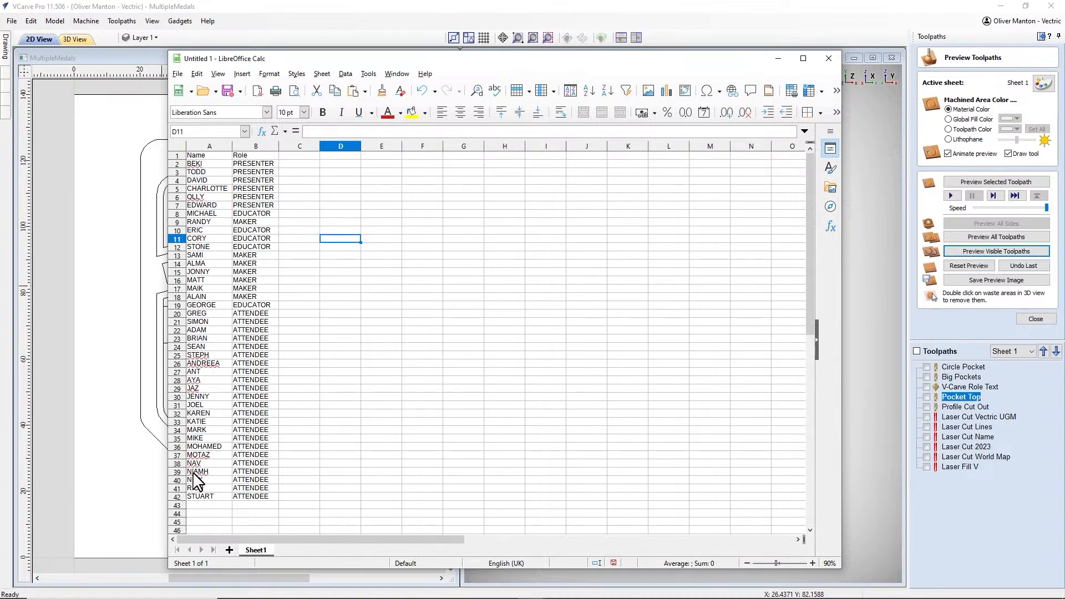
{"action": "left_click", "coordinate": [188, 166]}
{"action": "left_click", "coordinate": [257, 497], "text": "shift"}
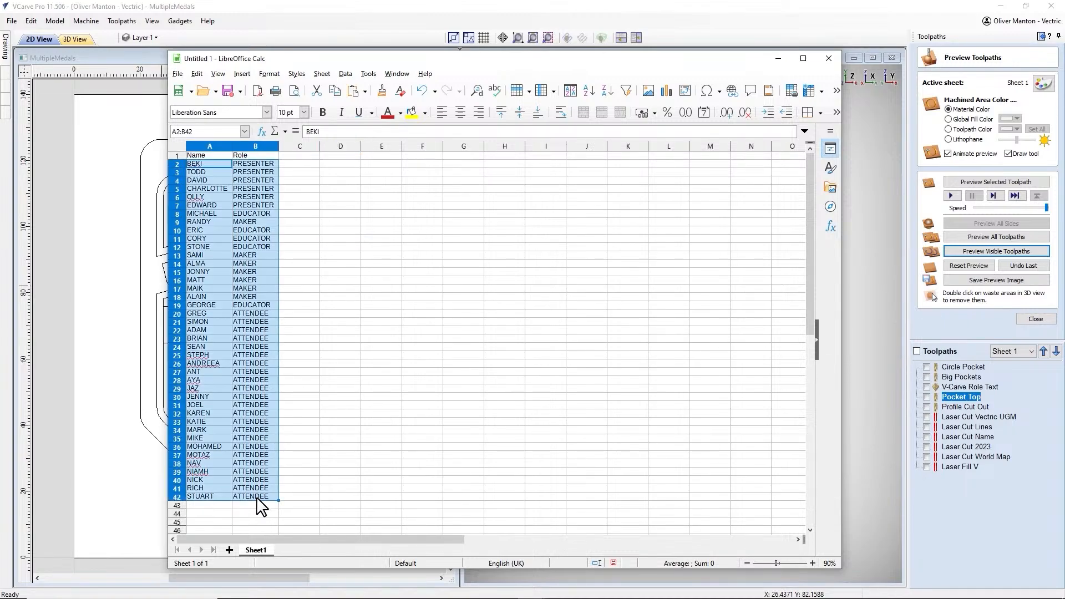
{"action": "left_click", "coordinate": [310, 489]}
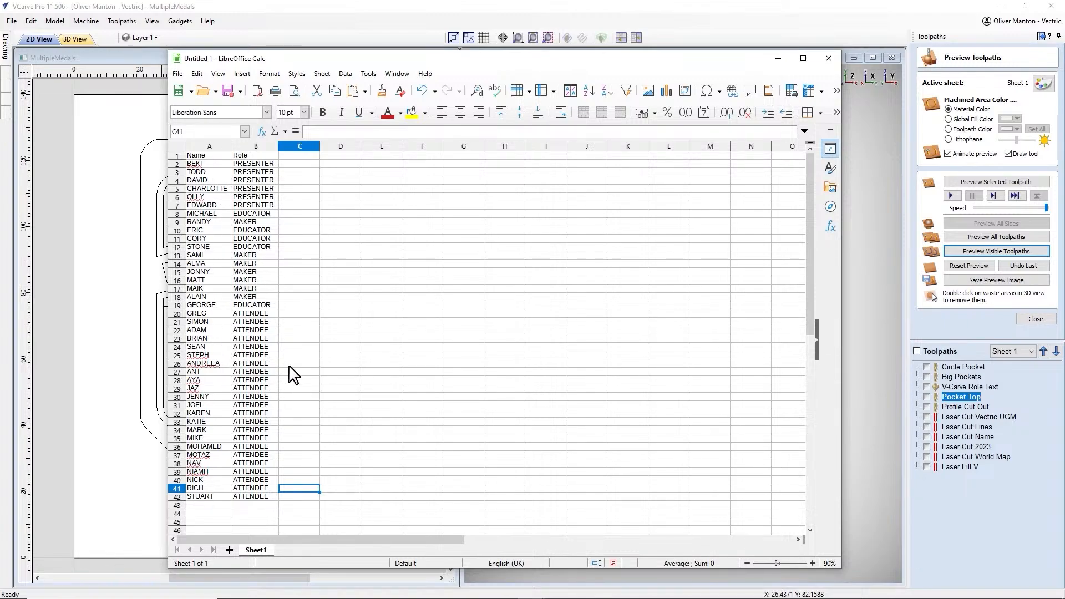
Step: Save the spreadsheet in the Documents folder as a Text CSV file named DataFullListMedals.csv
{"action": "left_click", "coordinate": [177, 74]}
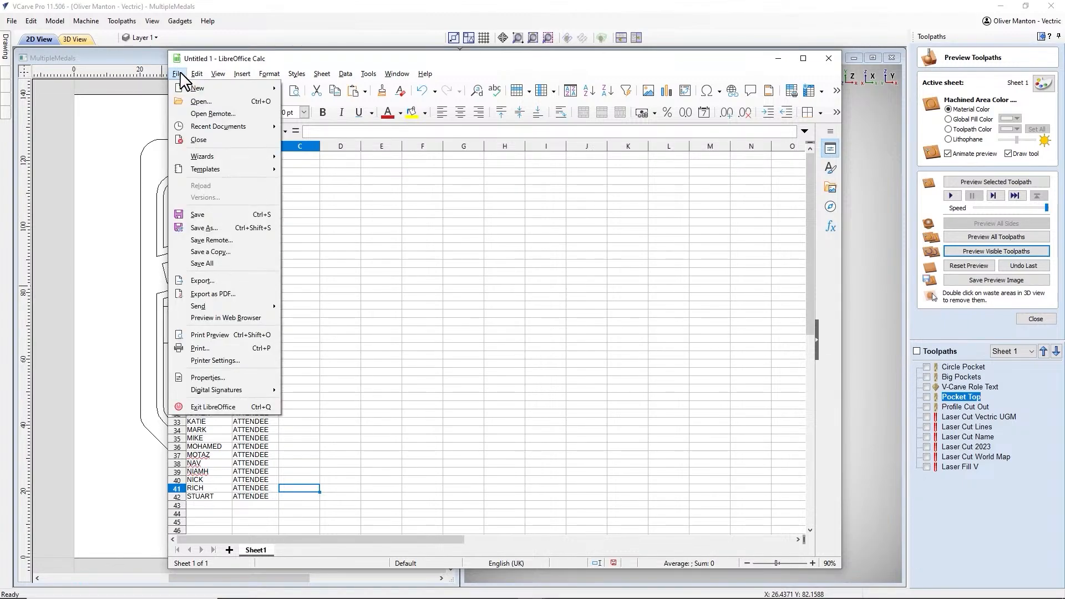
{"action": "left_click", "coordinate": [228, 229]}
{"action": "left_click", "coordinate": [321, 323]}
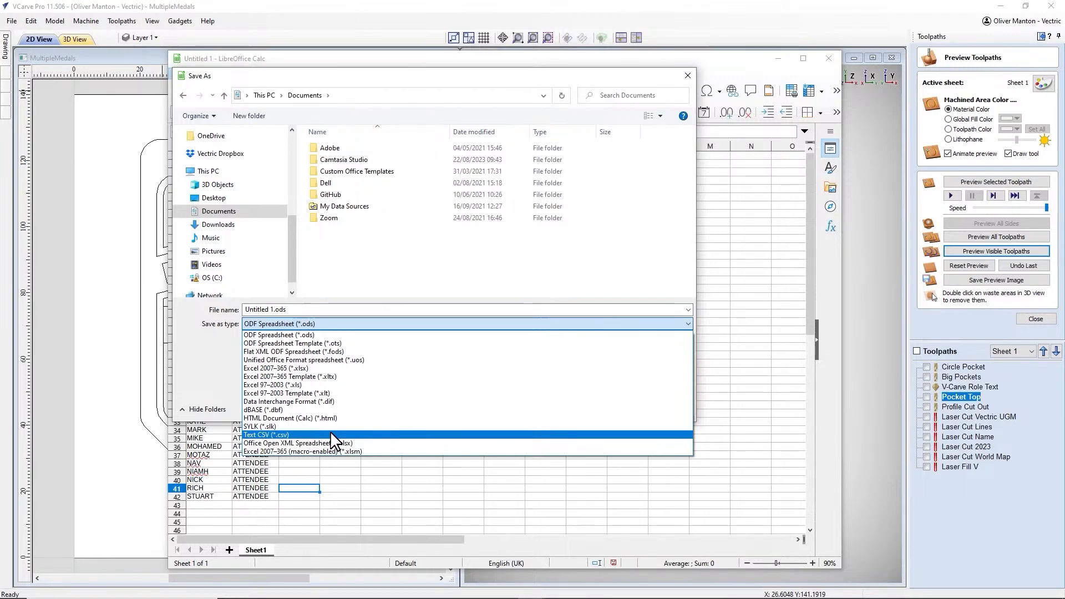
{"action": "left_click", "coordinate": [270, 434]}
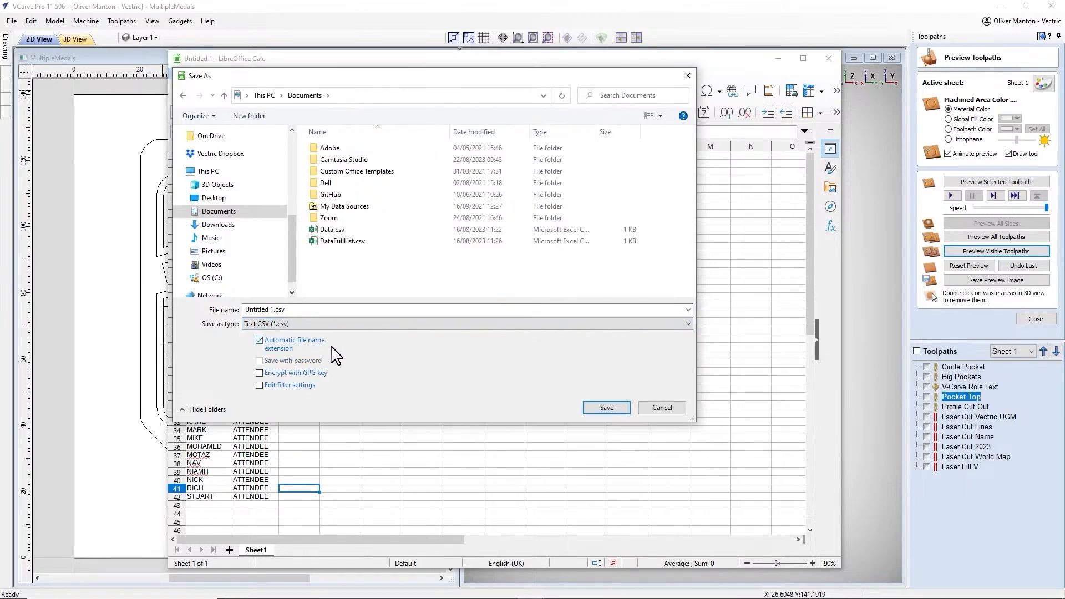
{"action": "left_click", "coordinate": [272, 312]}
{"action": "left_click", "coordinate": [276, 310]}
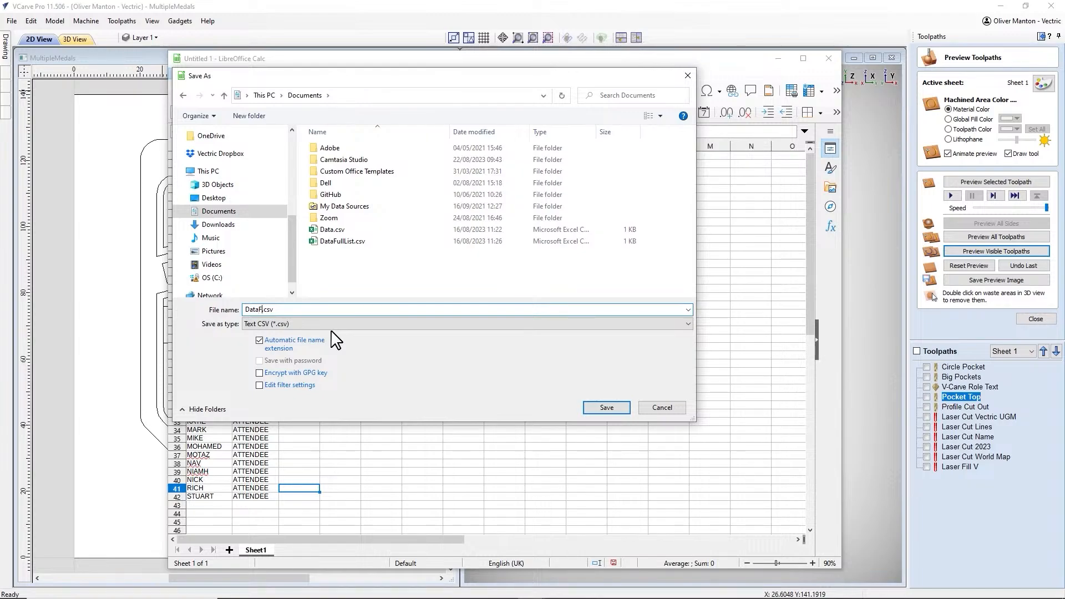
{"action": "type", "text": "DataFullL"}
{"action": "key", "text": "BackSpace"}
{"action": "left_click", "coordinate": [606, 407]}
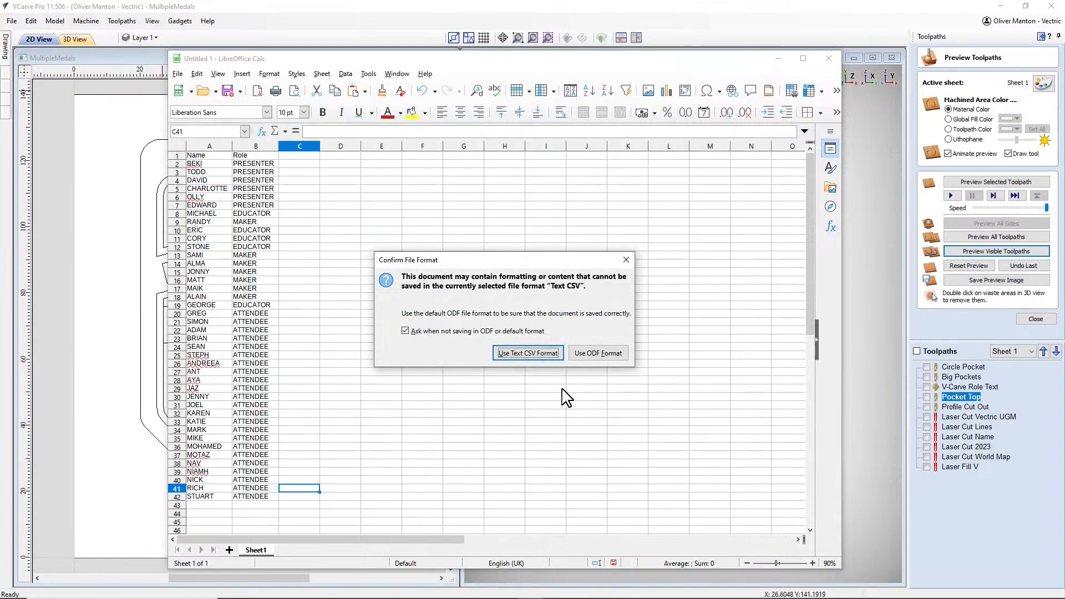
Step: Keep the Text CSV format and export the file with a comma as the field delimiter
{"action": "left_click", "coordinate": [518, 353]}
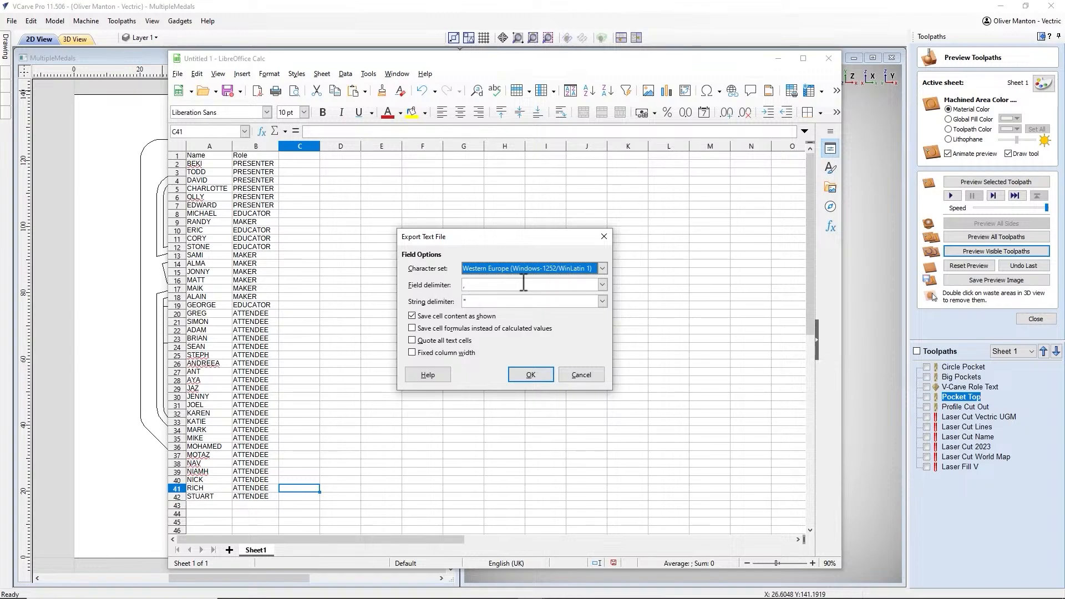
{"action": "left_click", "coordinate": [603, 285]}
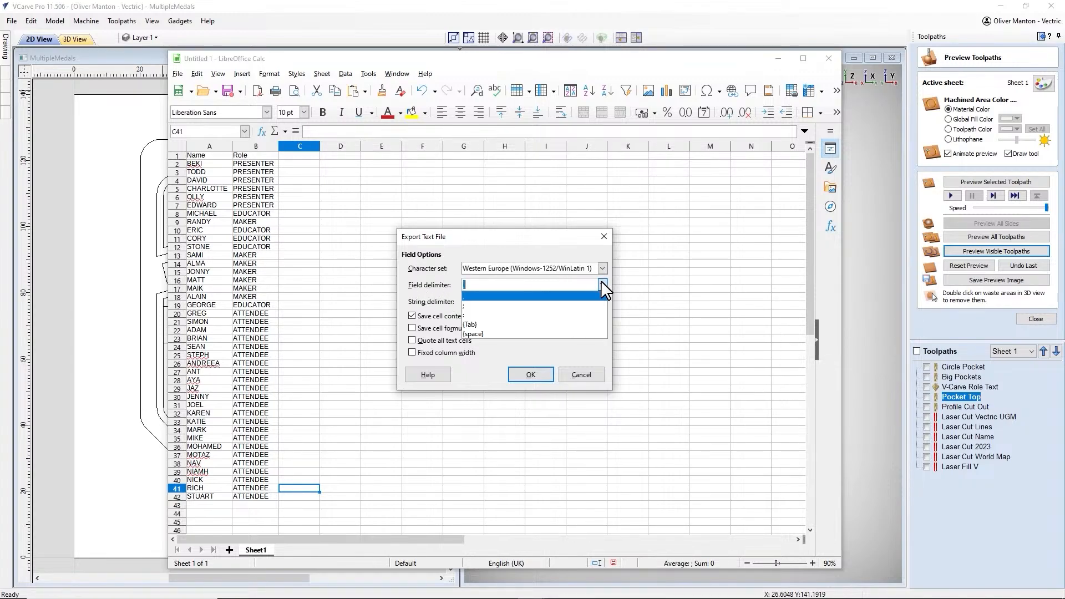
{"action": "left_click", "coordinate": [469, 295]}
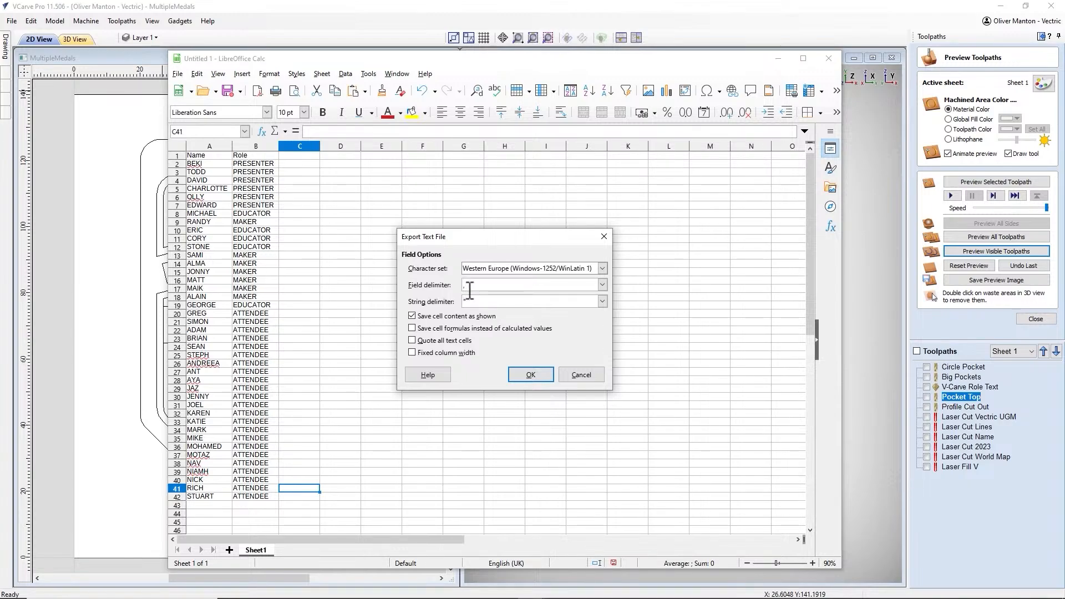
{"action": "left_click", "coordinate": [531, 376]}
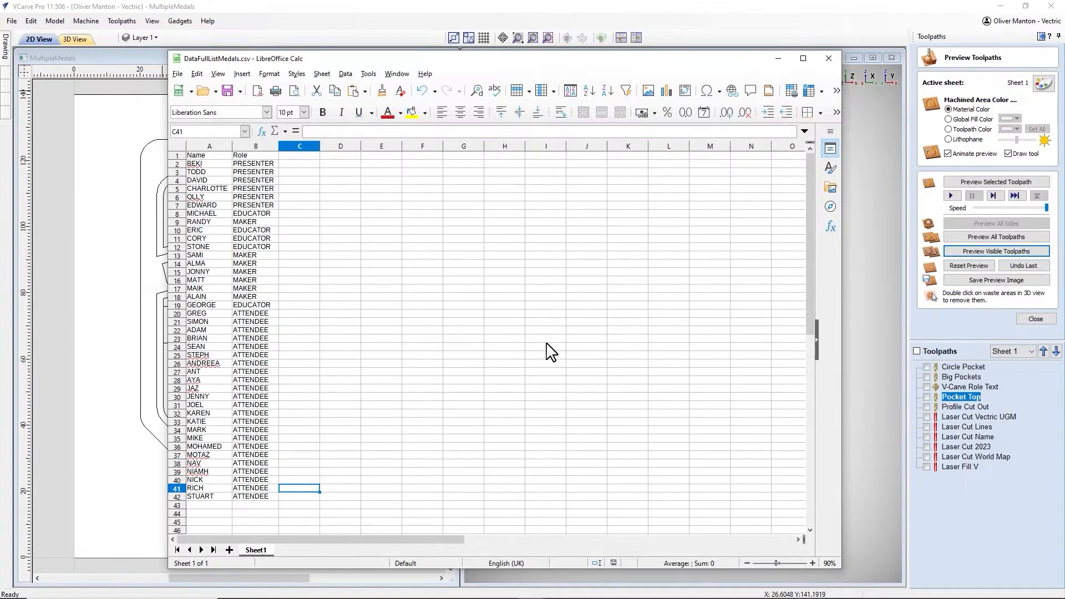
Step: Switch back to VCarve Pro and replace the badge's MAKER text with the variable !!Role!!
{"action": "left_click", "coordinate": [784, 64]}
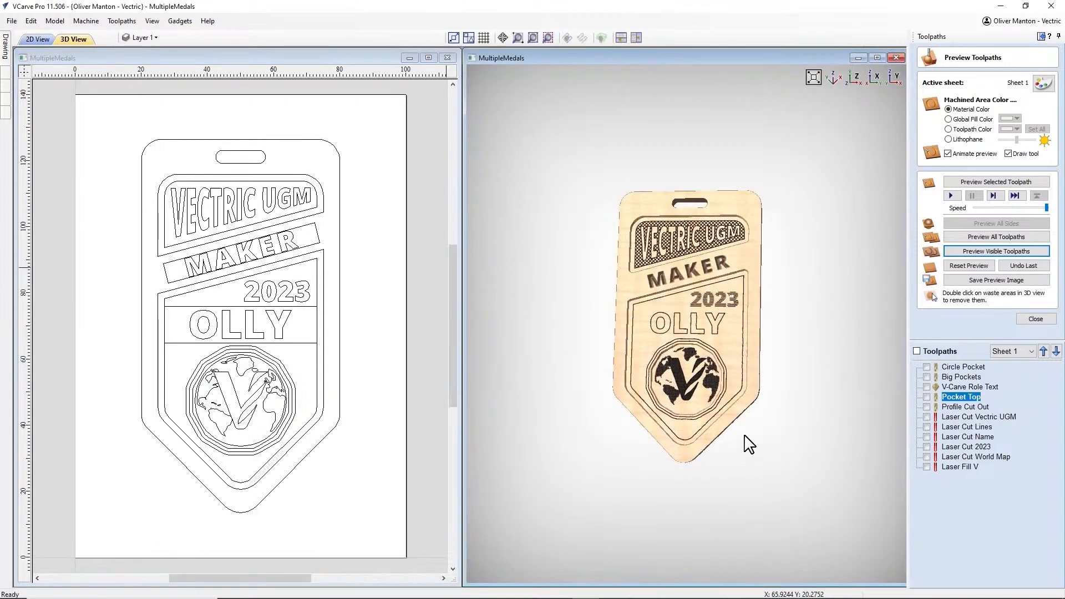
{"action": "left_click", "coordinate": [1041, 38]}
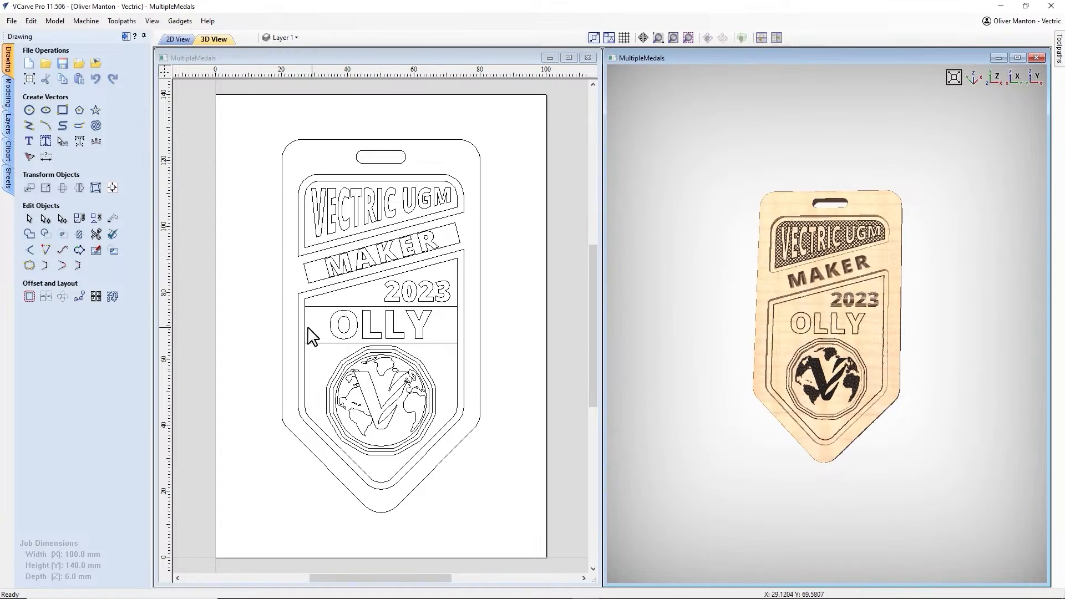
{"action": "left_click", "coordinate": [356, 268]}
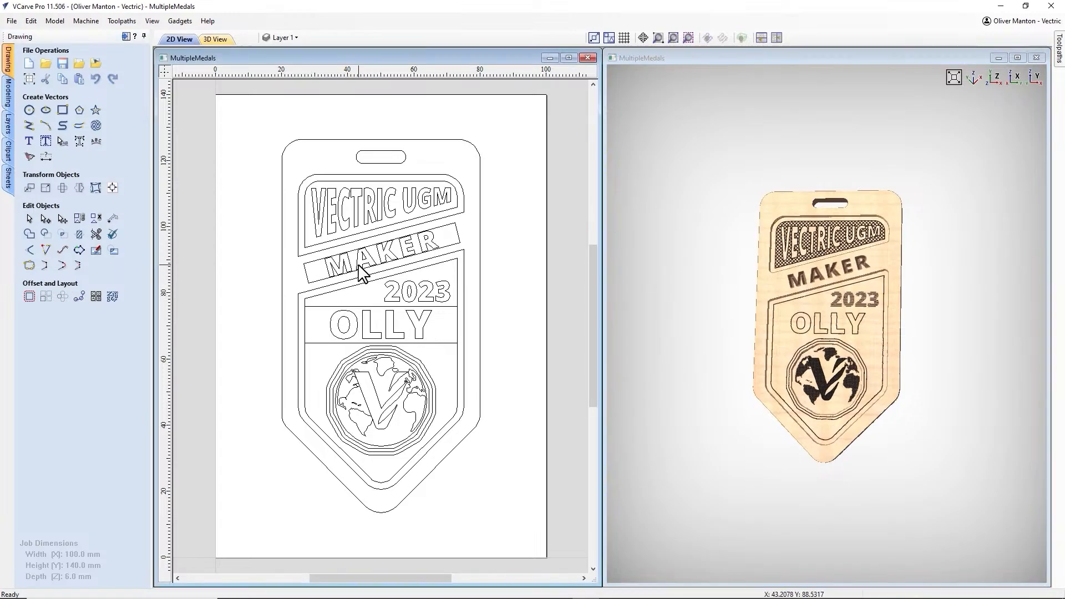
{"action": "left_click", "coordinate": [28, 141]}
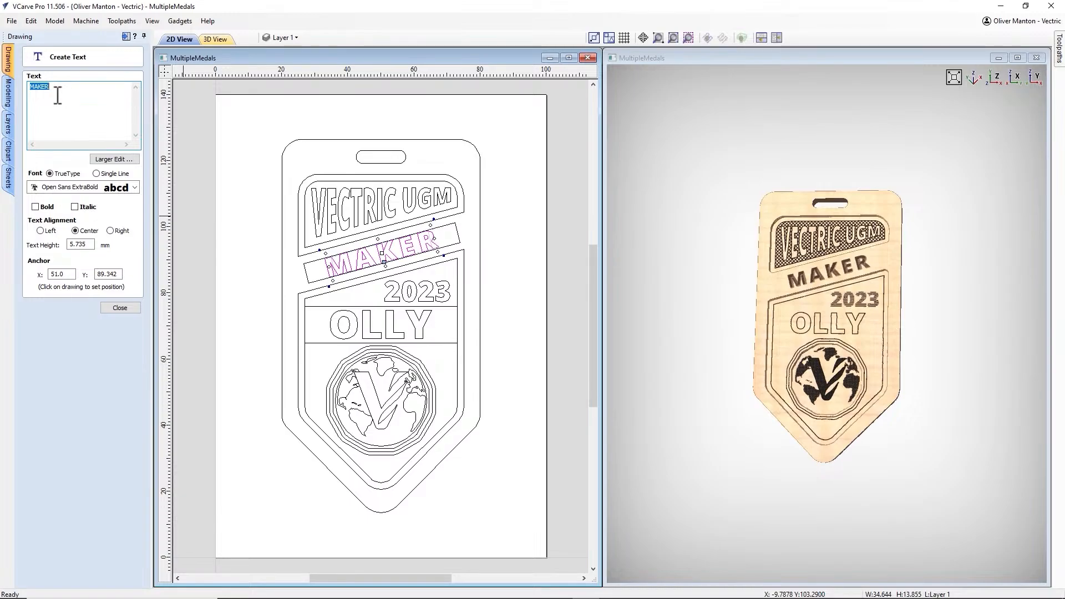
{"action": "type", "text": "!!"}
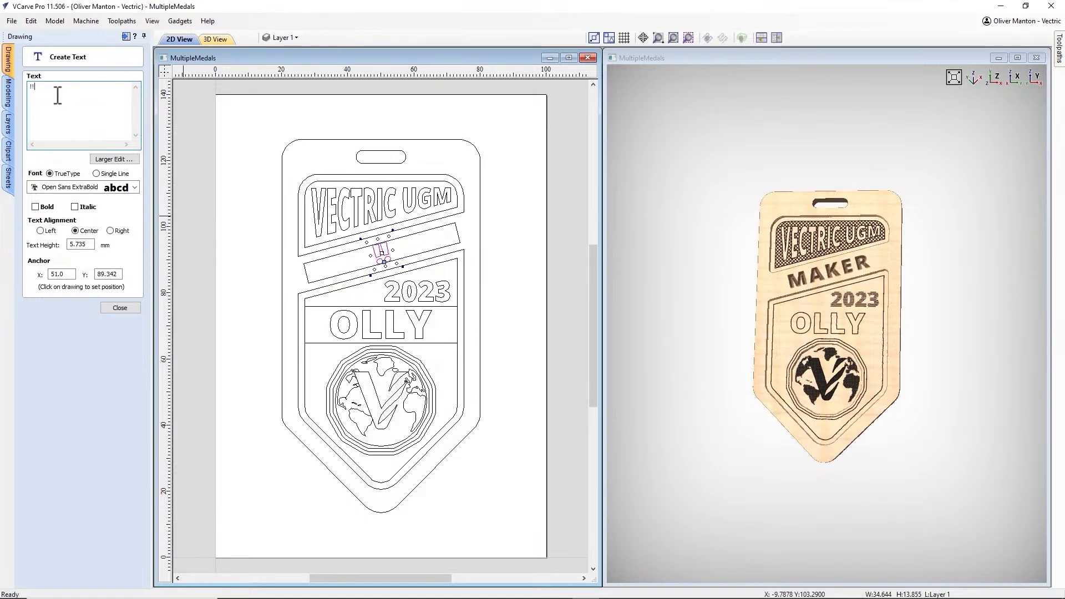
{"action": "type", "text": "Role!!"}
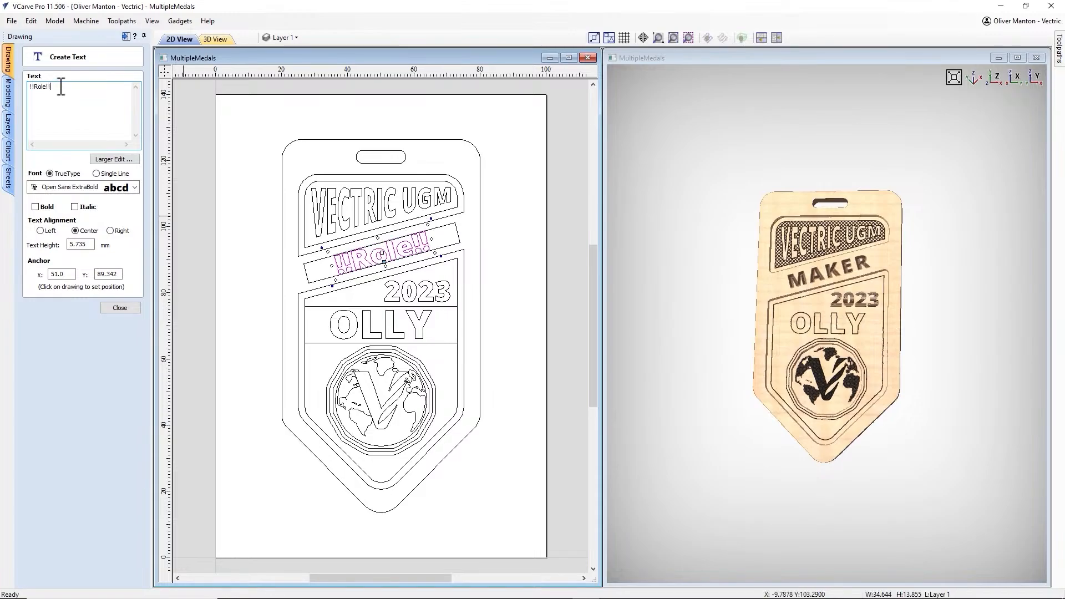
{"action": "left_click_drag", "start_coordinate": [61, 87], "coordinate": [36, 88]}
{"action": "left_click", "coordinate": [50, 102]}
{"action": "left_click", "coordinate": [119, 307]}
Step: Replace the auto layout name text below 2023 with the variable !!Name!!
{"action": "left_click", "coordinate": [350, 336]}
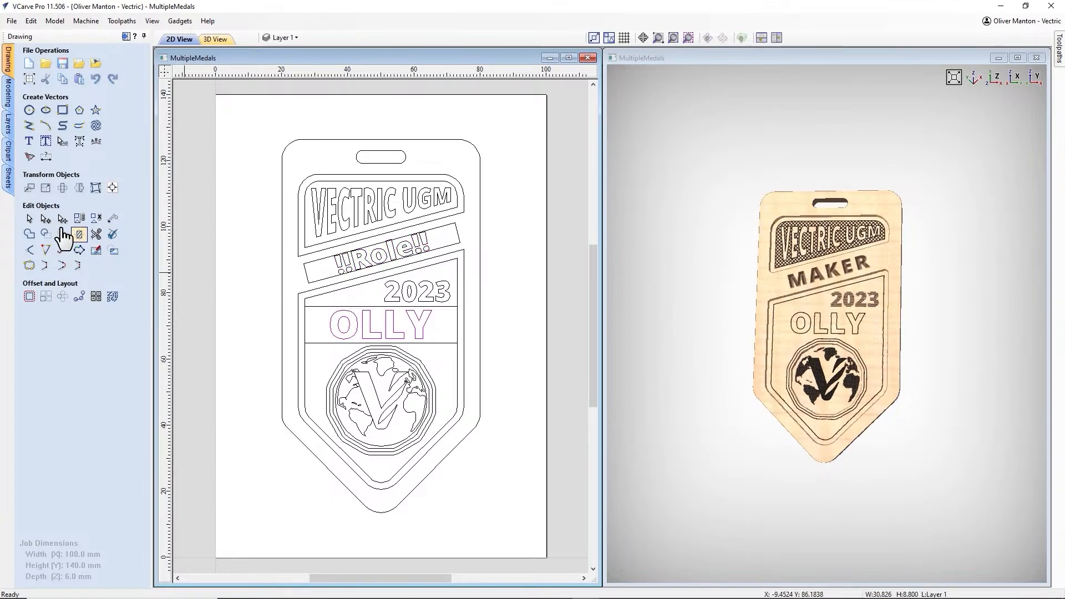
{"action": "left_click", "coordinate": [45, 141]}
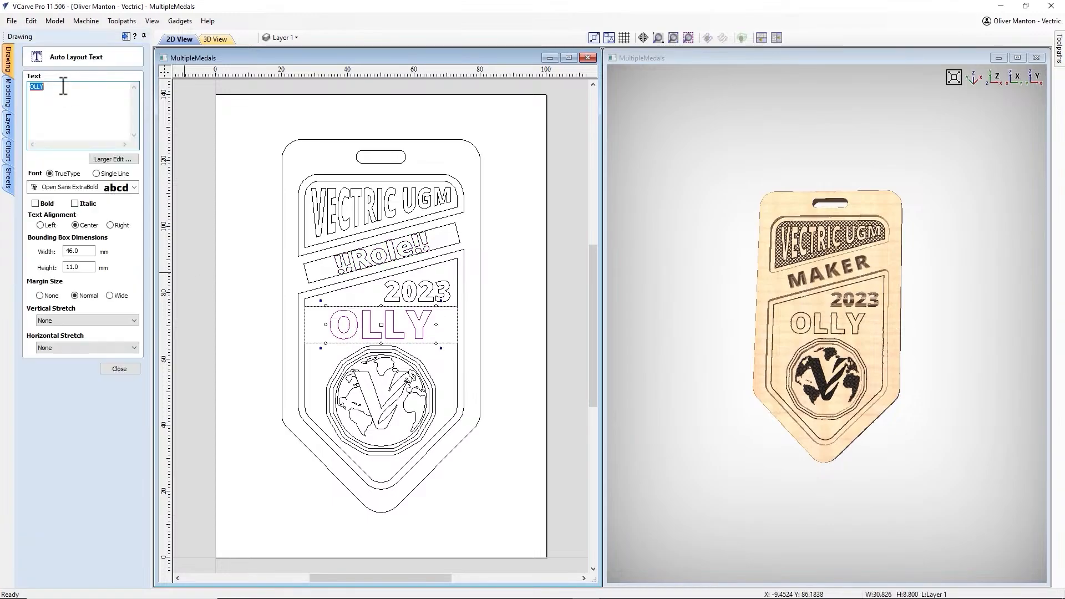
{"action": "type", "text": "!!Name!!"}
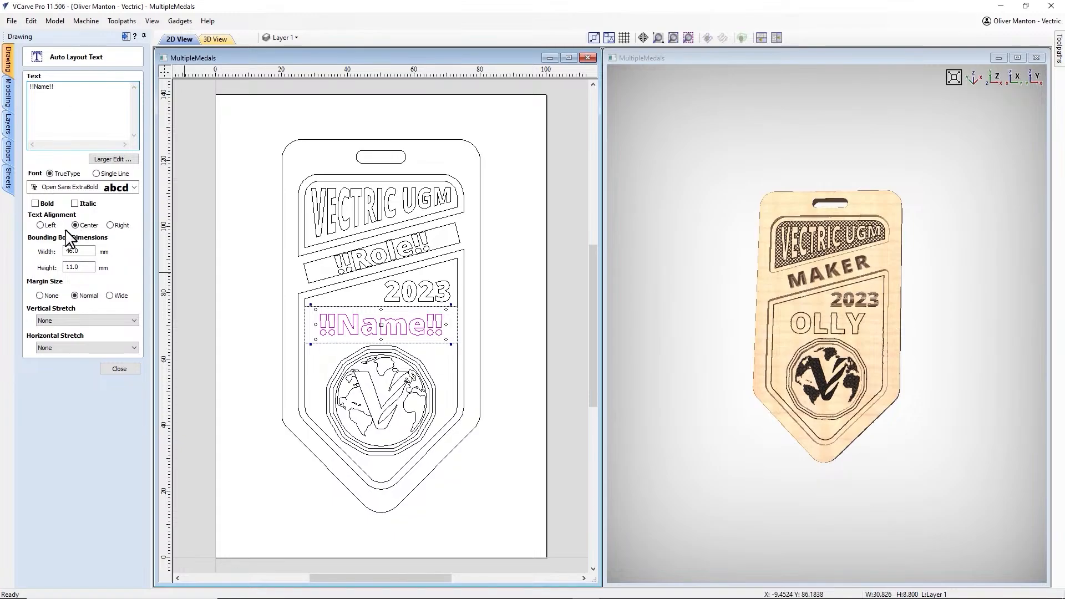
{"action": "left_click", "coordinate": [116, 368]}
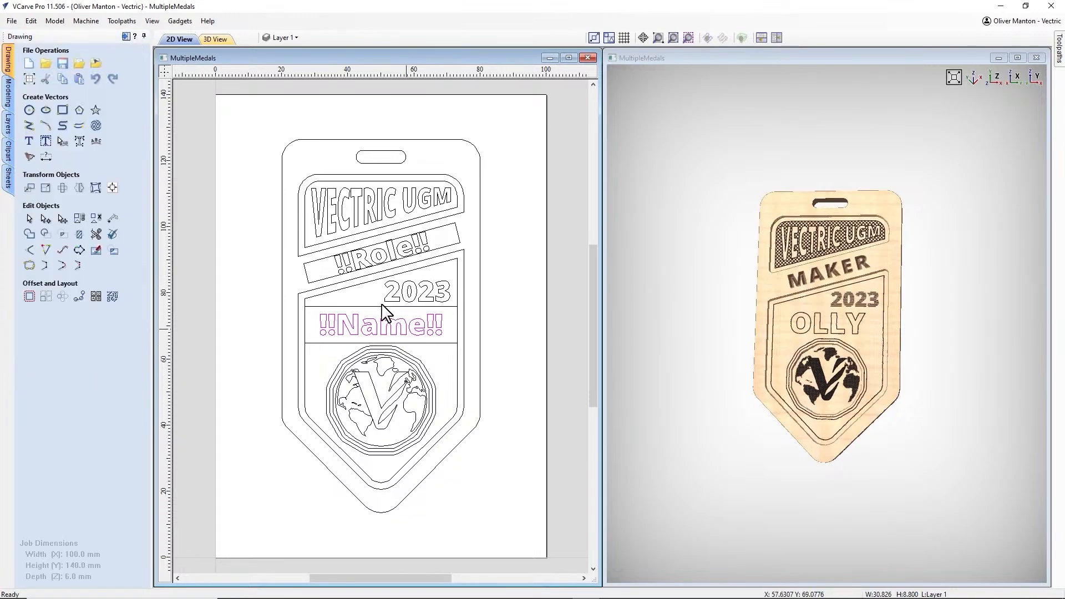
{"action": "left_click", "coordinate": [518, 309]}
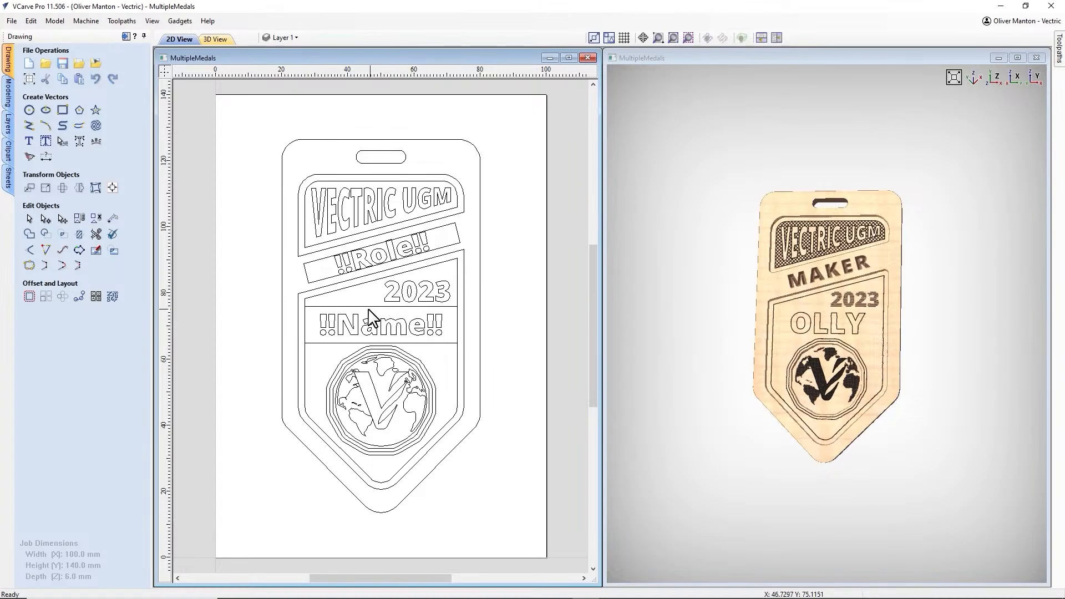
Step: Resize Sheet 1 to 700 mm wide by 650 mm high, accepting the cut-through warning
{"action": "left_click", "coordinate": [8, 179]}
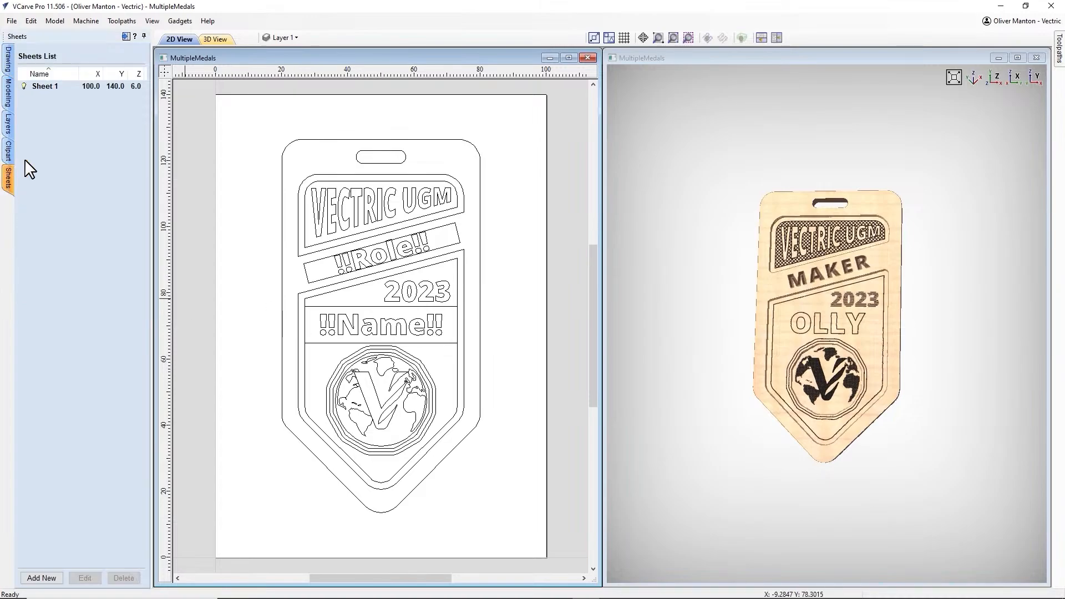
{"action": "right_click", "coordinate": [50, 86]}
{"action": "left_click", "coordinate": [97, 198]}
{"action": "right_click", "coordinate": [68, 87]}
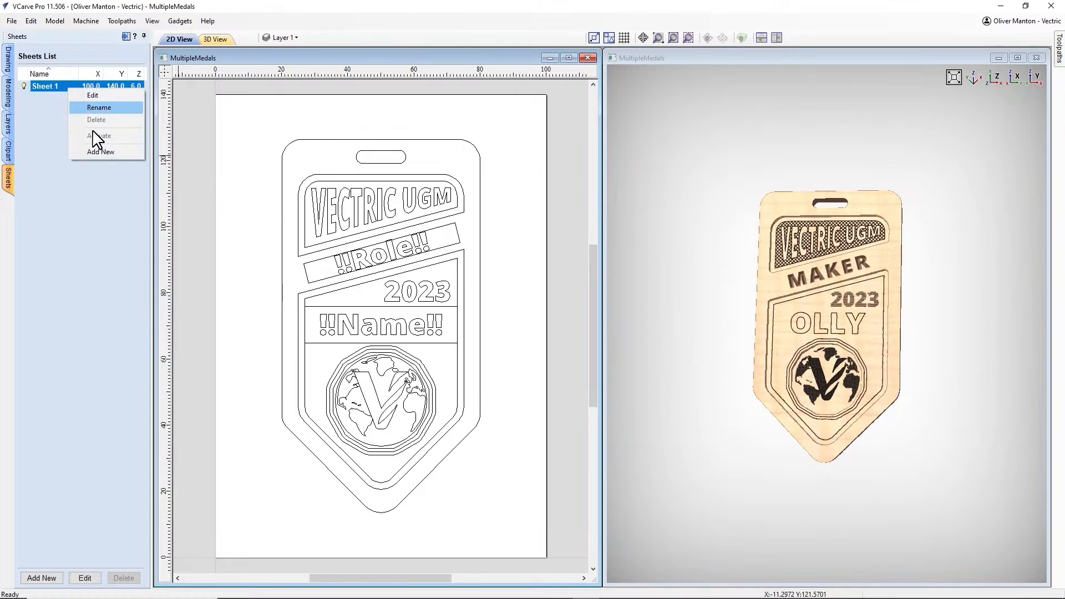
{"action": "left_click", "coordinate": [92, 96]}
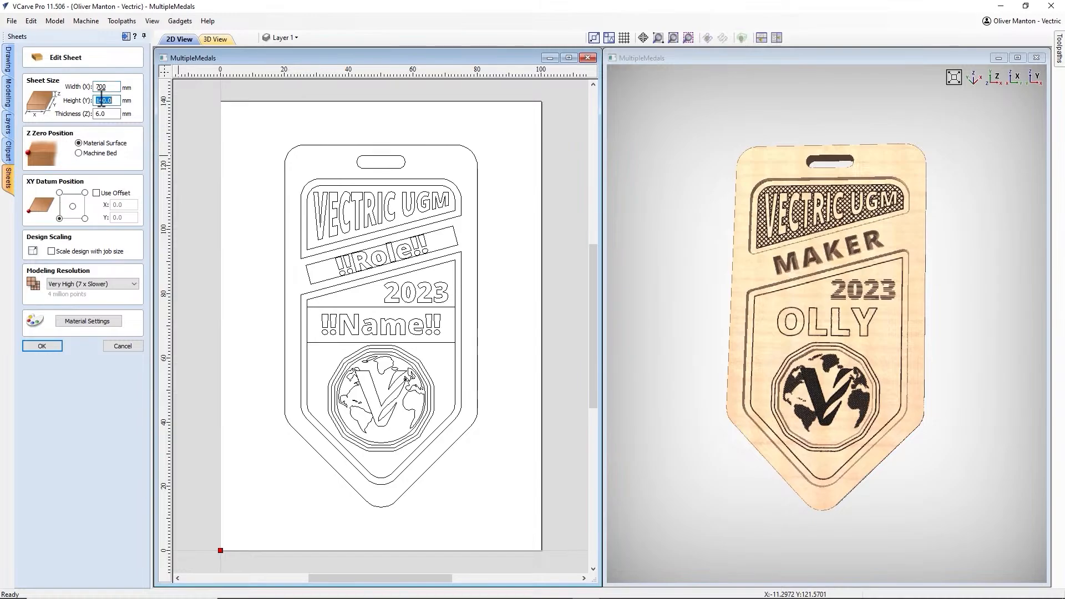
{"action": "type", "text": "650"}
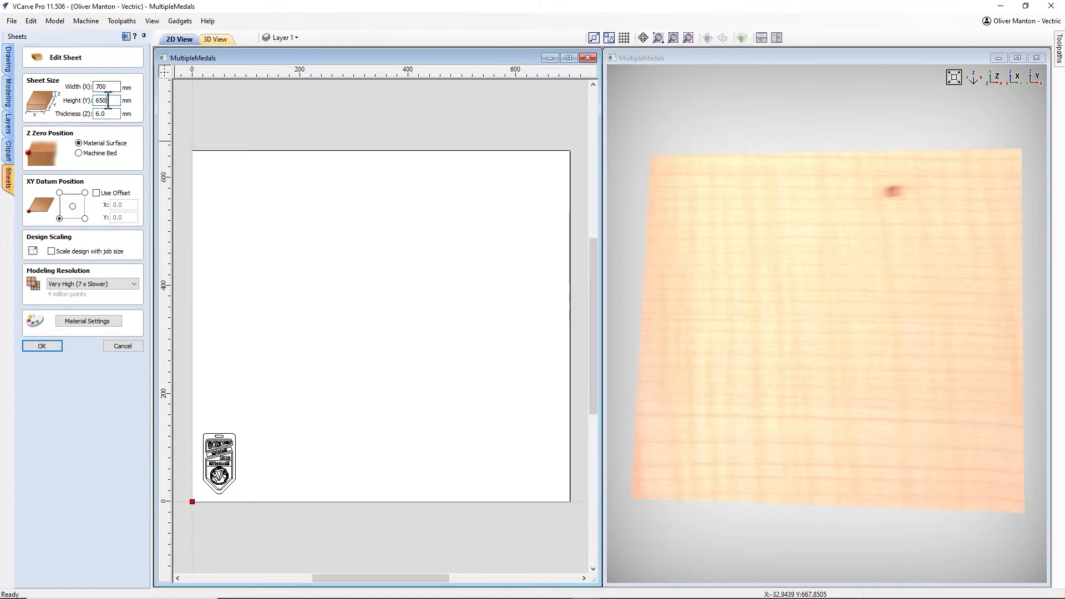
{"action": "left_click", "coordinate": [46, 349]}
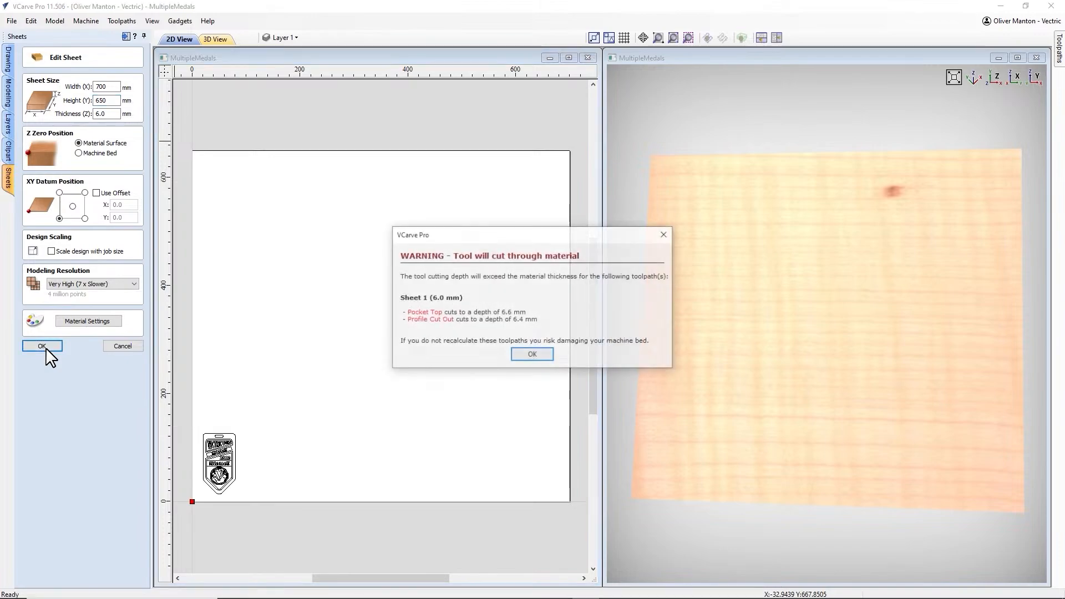
{"action": "left_click", "coordinate": [532, 356]}
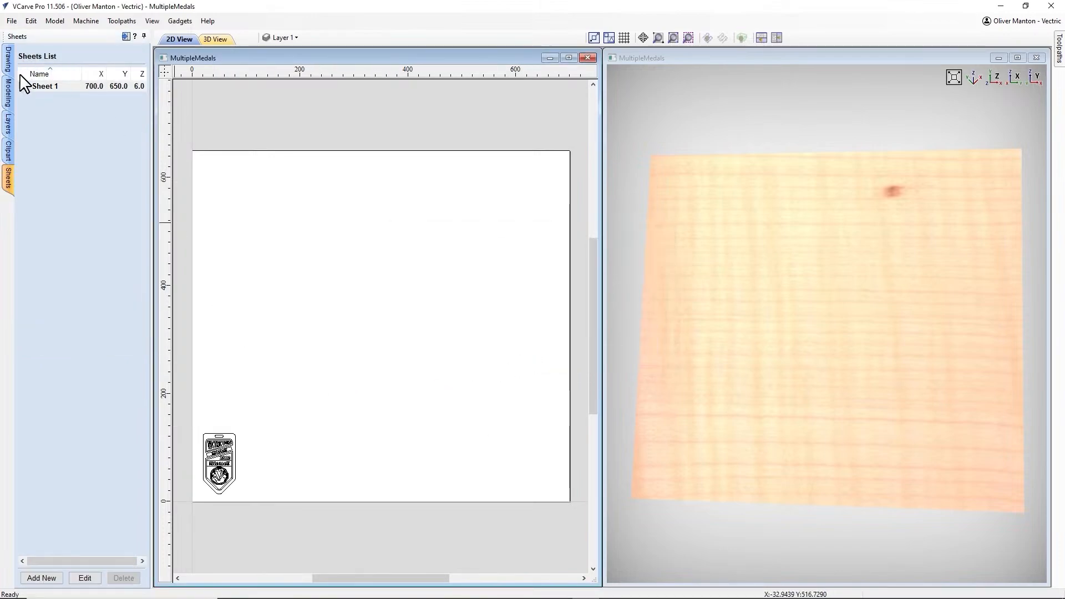
Step: Turn on all toolpaths on Sheet 1, reset the preview and simulate every badge toolpath on the enlarged sheet
{"action": "left_click", "coordinate": [8, 58]}
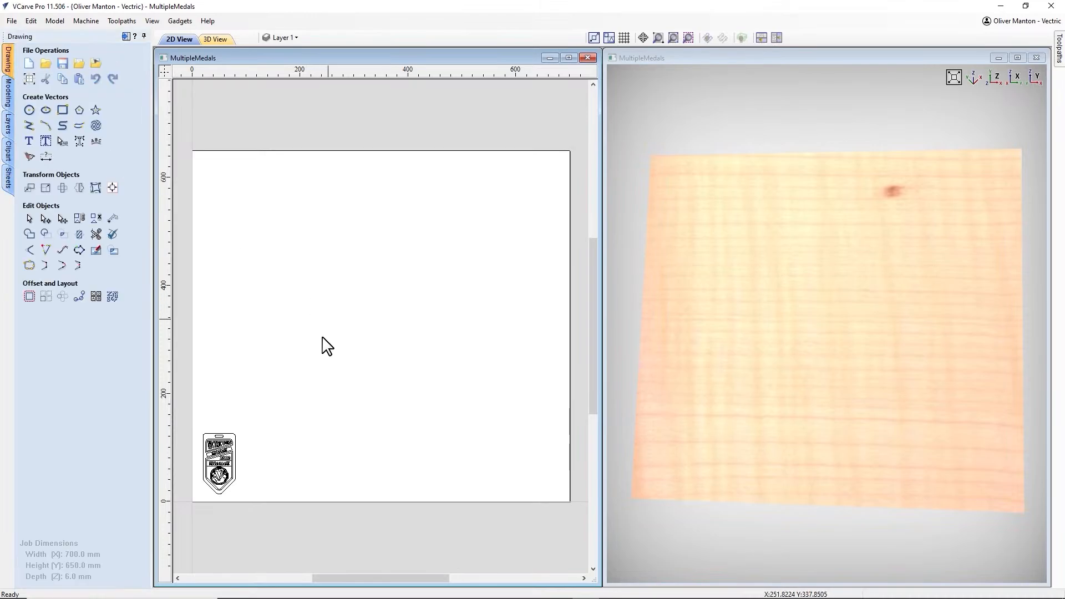
{"action": "left_click", "coordinate": [126, 36]}
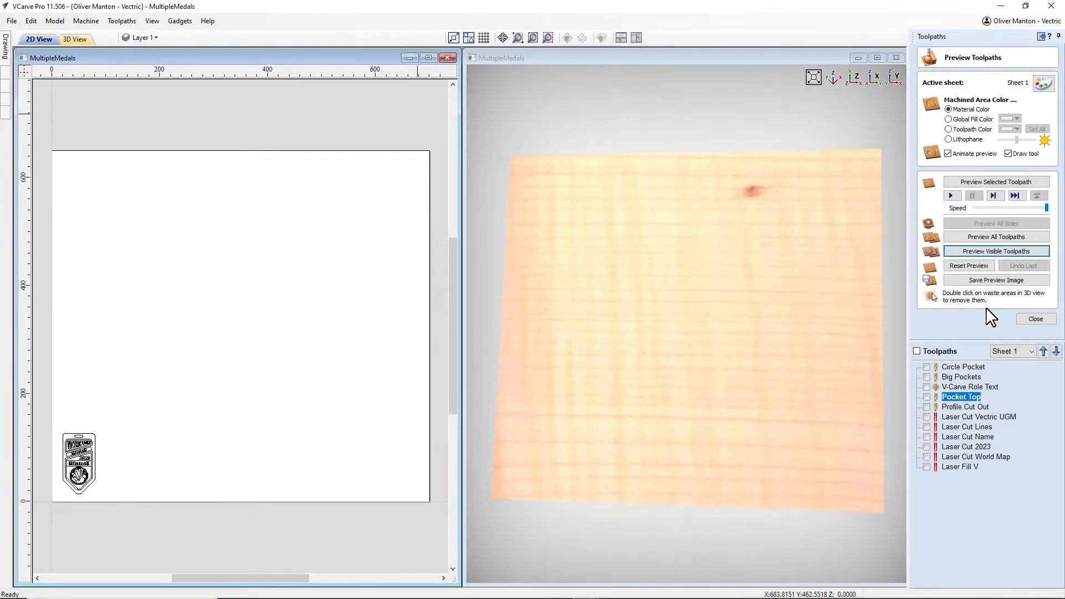
{"action": "left_click", "coordinate": [917, 351]}
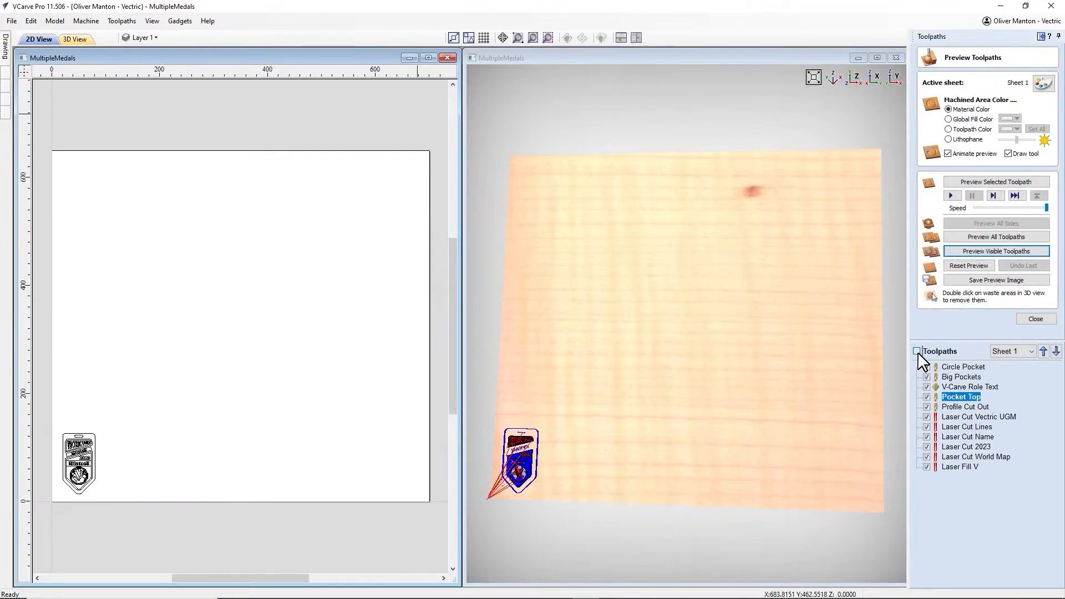
{"action": "left_click", "coordinate": [963, 272]}
{"action": "left_click_drag", "start_coordinate": [579, 521], "coordinate": [588, 464]}
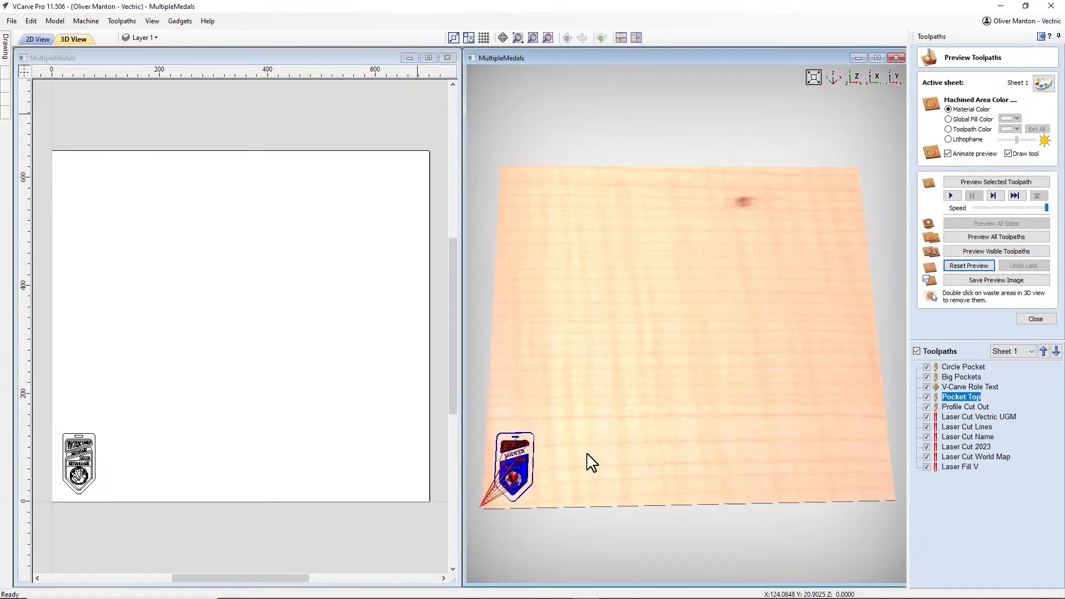
{"action": "scroll", "coordinate": [557, 496], "scroll_direction": "up", "scroll_amount": 5}
{"action": "scroll", "coordinate": [682, 388], "scroll_direction": "down", "scroll_amount": 5}
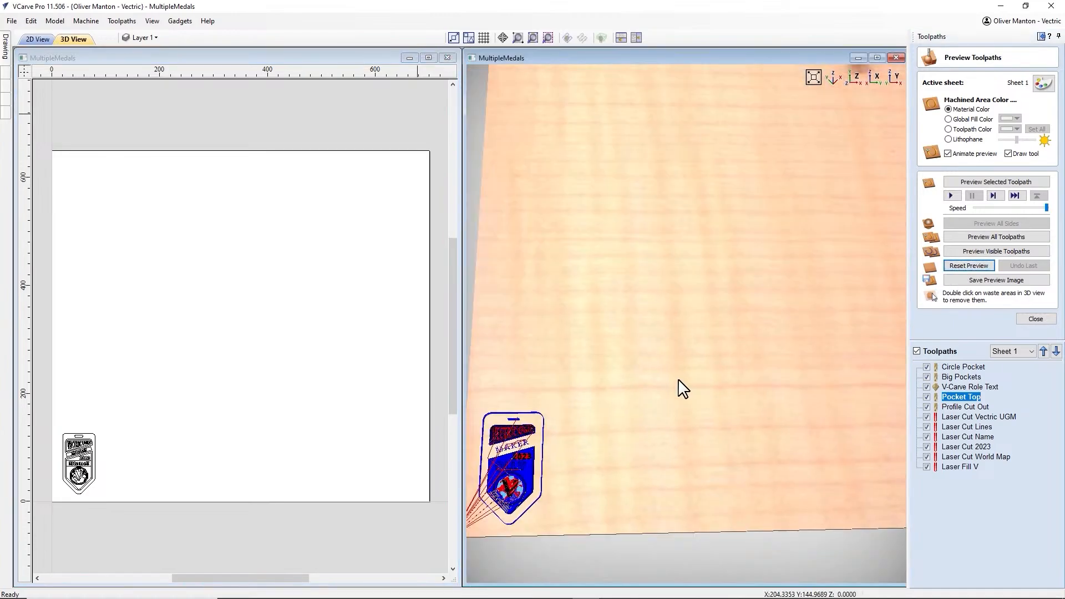
{"action": "left_click_drag", "start_coordinate": [607, 407], "coordinate": [599, 406]}
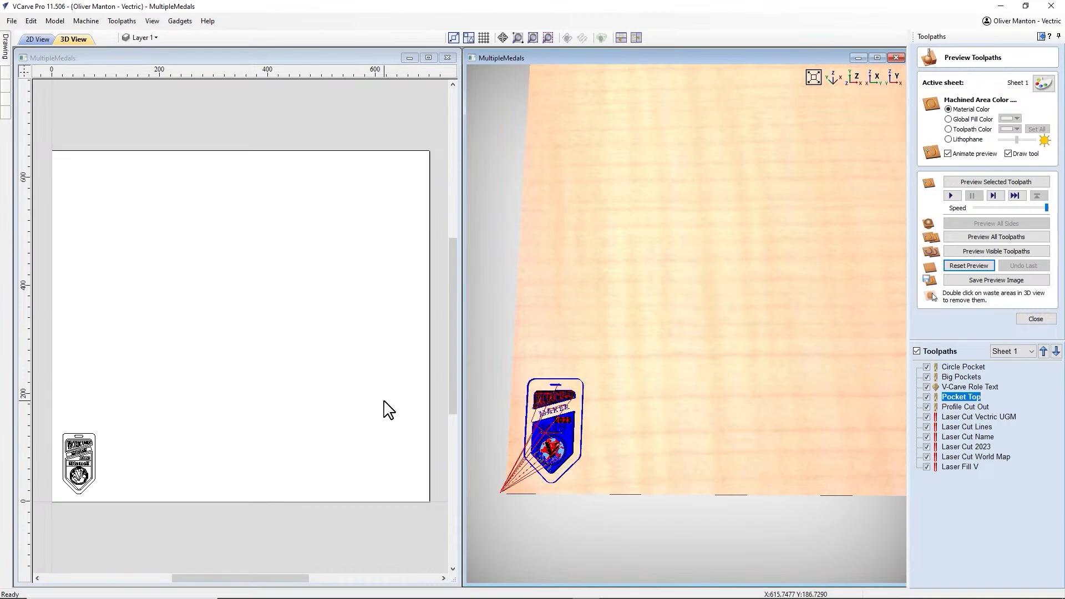
{"action": "left_click", "coordinate": [979, 237]}
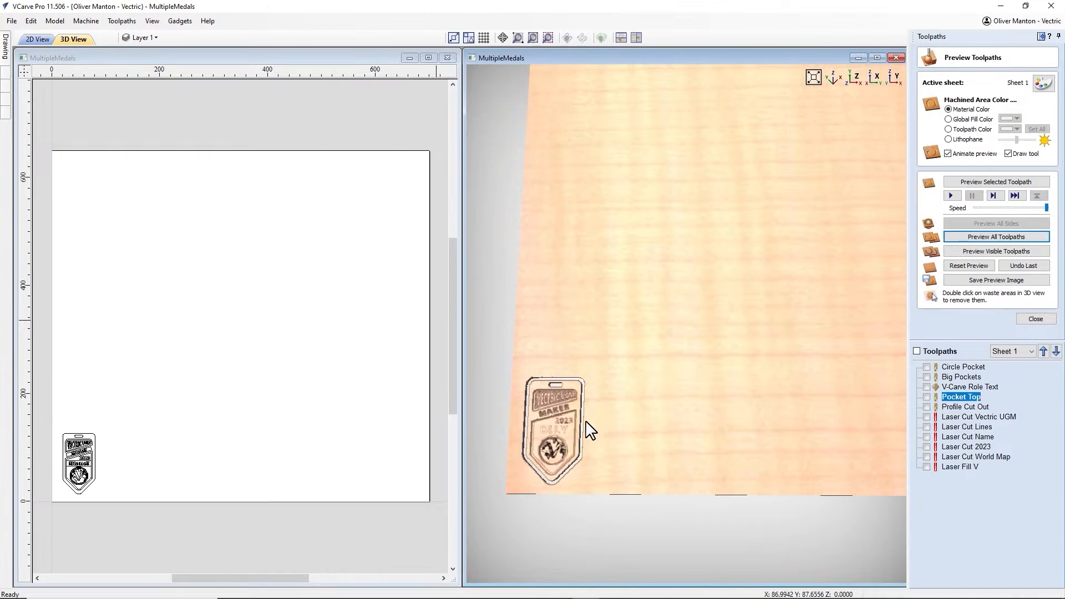
Step: Set the preview simulation quality to Maximum (25 x Slower), rerun the preview of all toolpaths from a reset state, and close the preview
{"action": "left_click", "coordinate": [132, 22]}
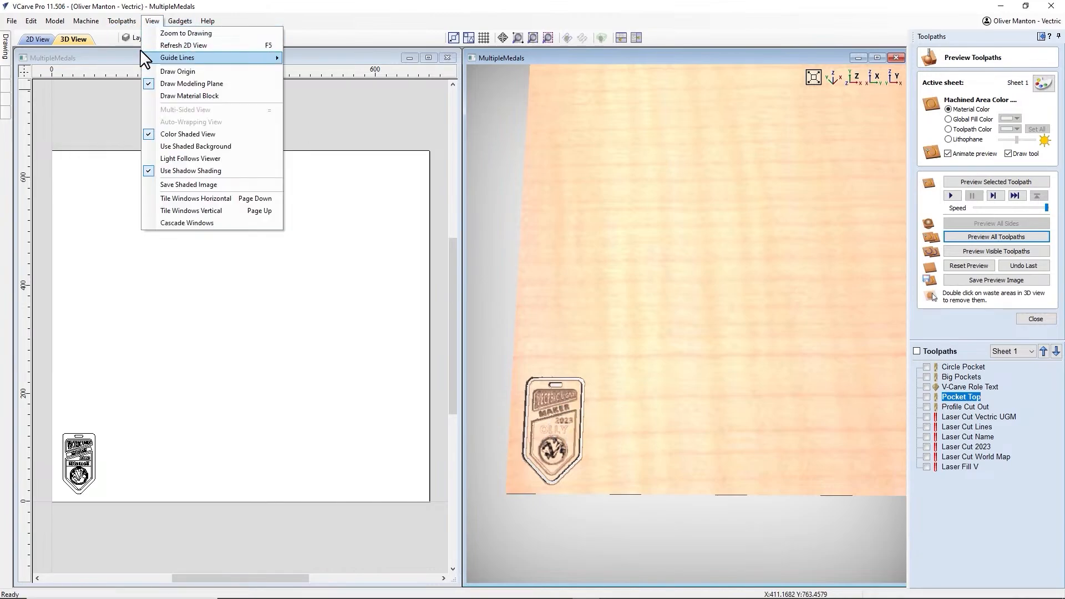
{"action": "mouse_move", "coordinate": [134, 75]}
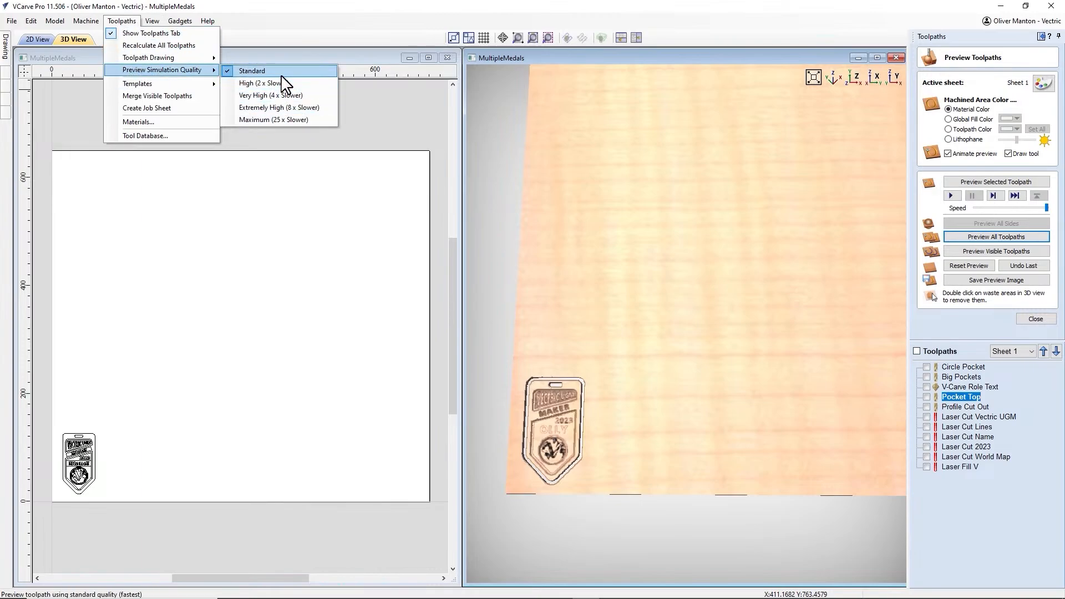
{"action": "left_click", "coordinate": [274, 119]}
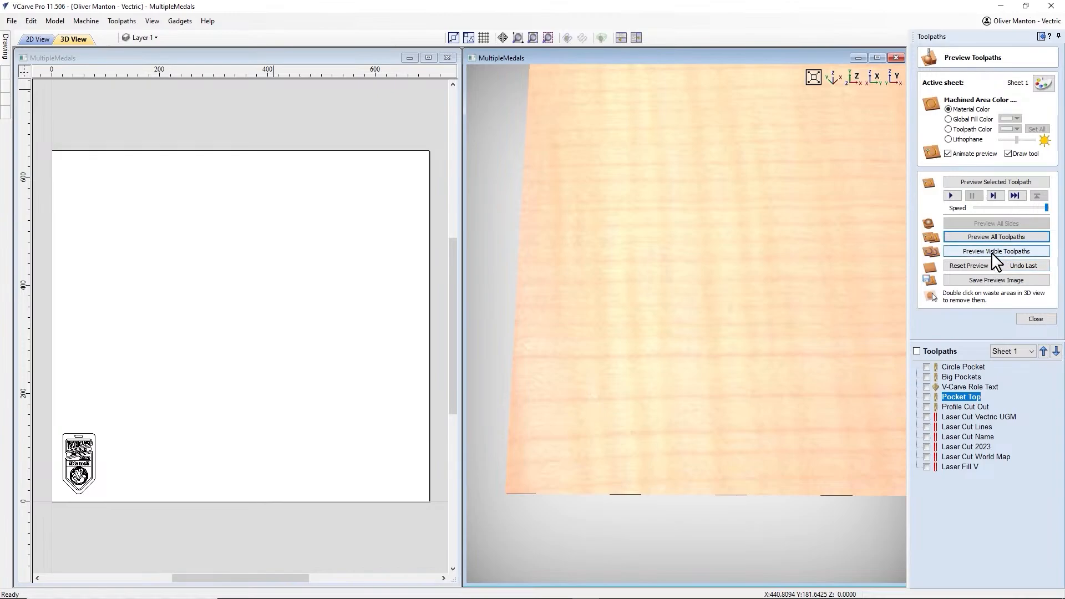
{"action": "left_click", "coordinate": [972, 266]}
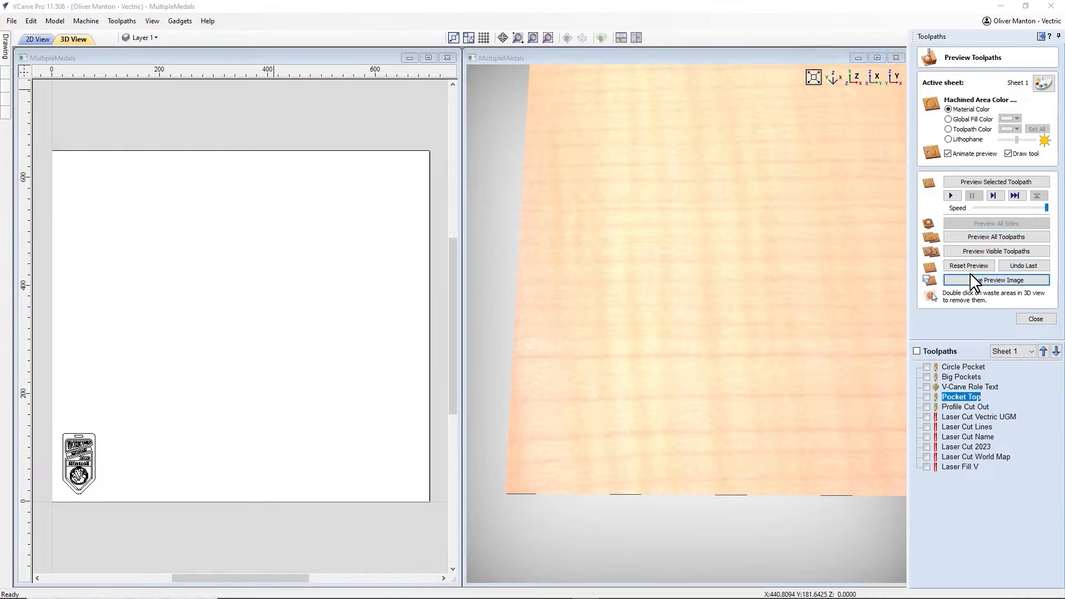
{"action": "left_click", "coordinate": [981, 240]}
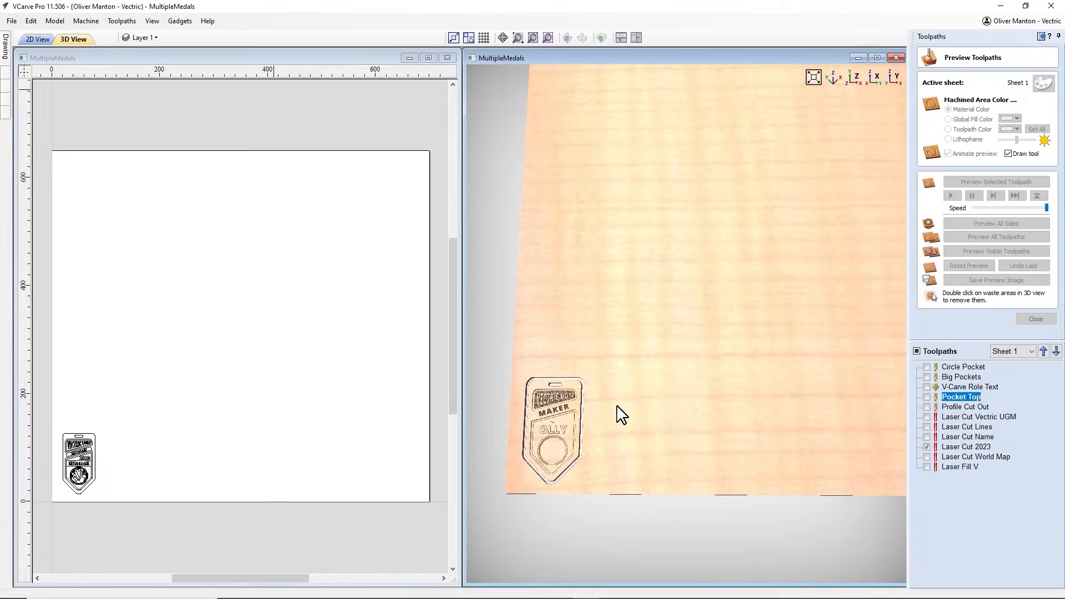
{"action": "left_click_drag", "start_coordinate": [618, 396], "coordinate": [647, 406]}
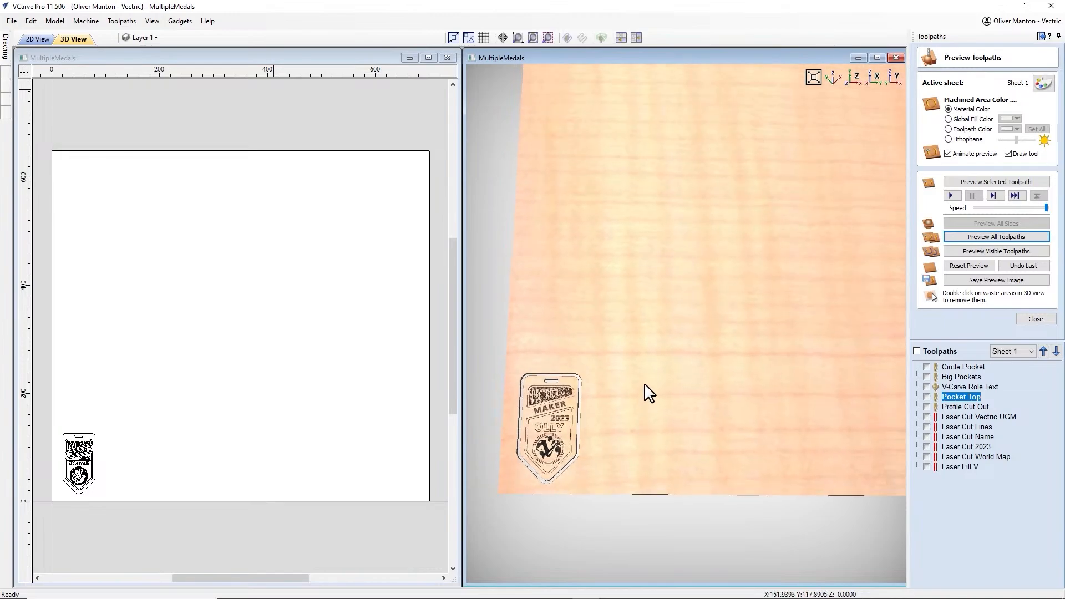
{"action": "scroll", "coordinate": [645, 384], "scroll_direction": "down", "scroll_amount": 3}
{"action": "scroll", "coordinate": [590, 399], "scroll_direction": "up", "scroll_amount": 2}
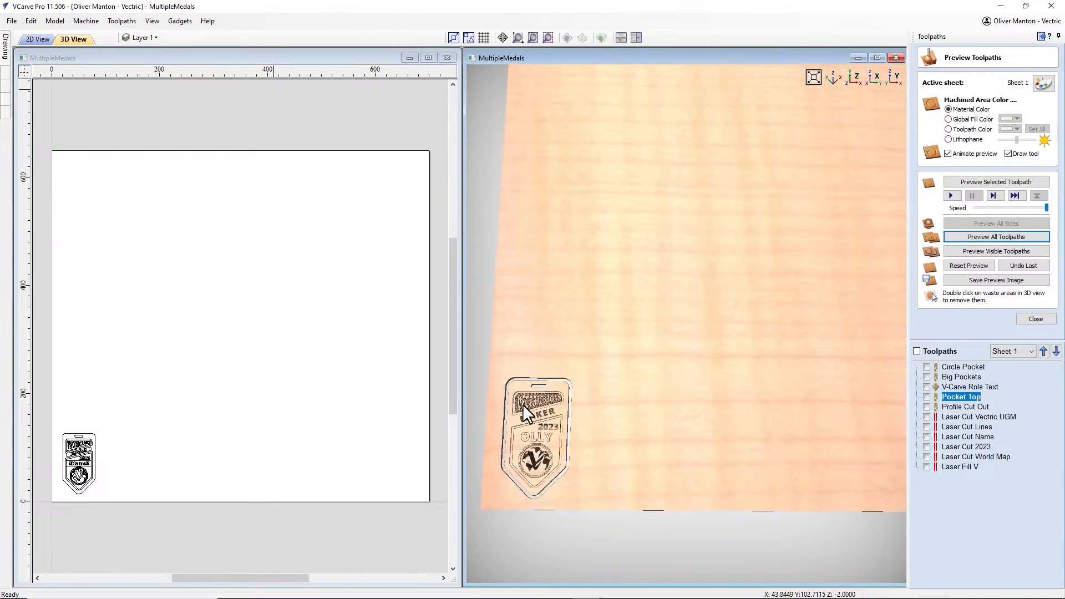
{"action": "left_click", "coordinate": [1036, 319]}
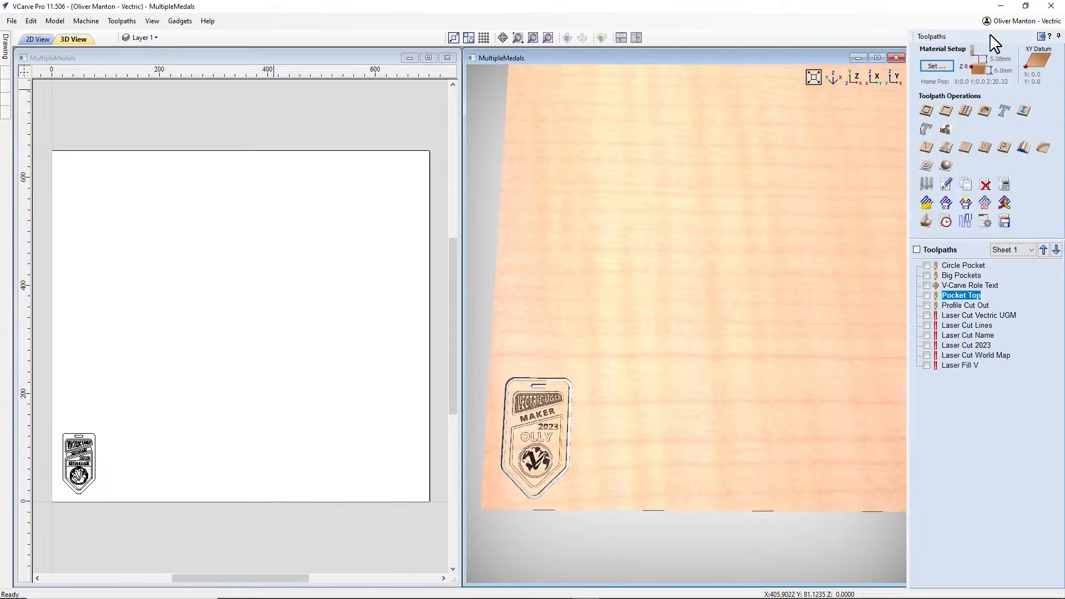
Step: Return to the drawing tools, select the complete badge artwork and start Plate Production for it
{"action": "left_click", "coordinate": [1041, 36]}
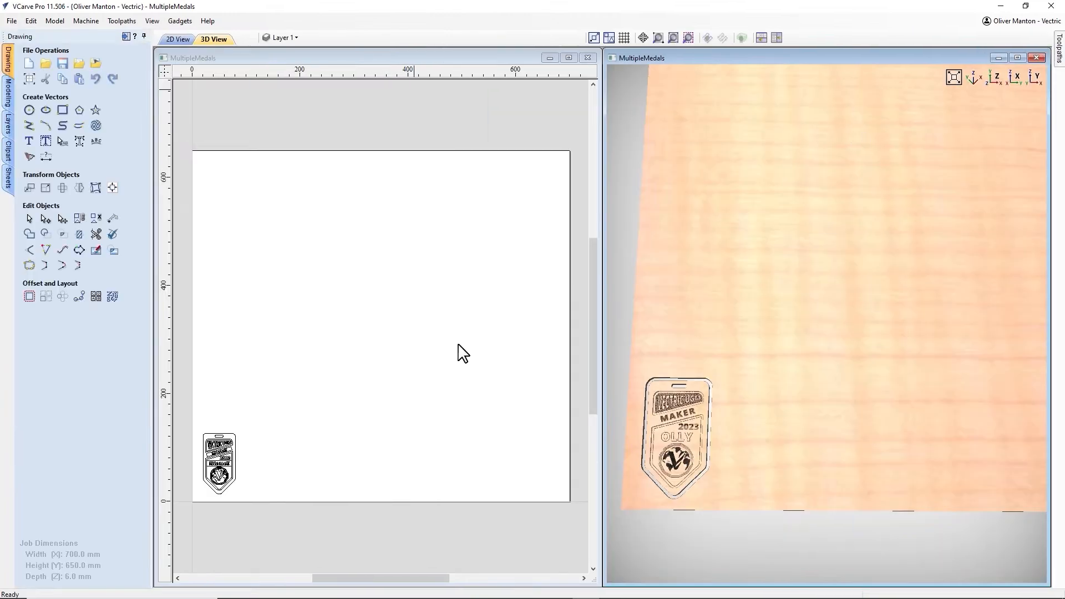
{"action": "left_click", "coordinate": [254, 513]}
{"action": "left_click", "coordinate": [204, 444]}
{"action": "scroll", "coordinate": [207, 482], "scroll_direction": "up", "scroll_amount": 2}
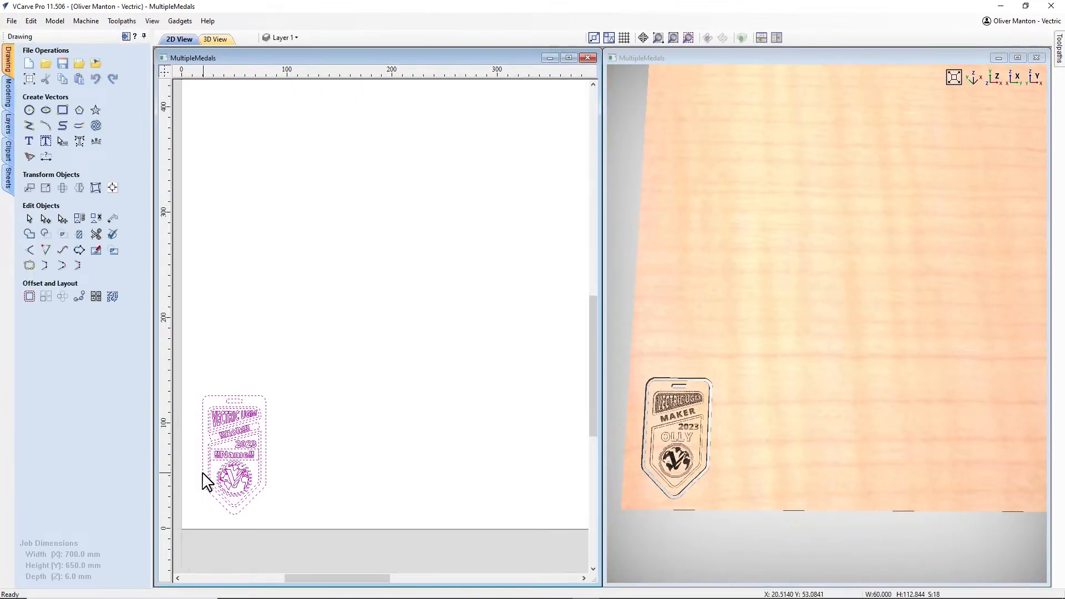
{"action": "scroll", "coordinate": [202, 473], "scroll_direction": "up", "scroll_amount": 1}
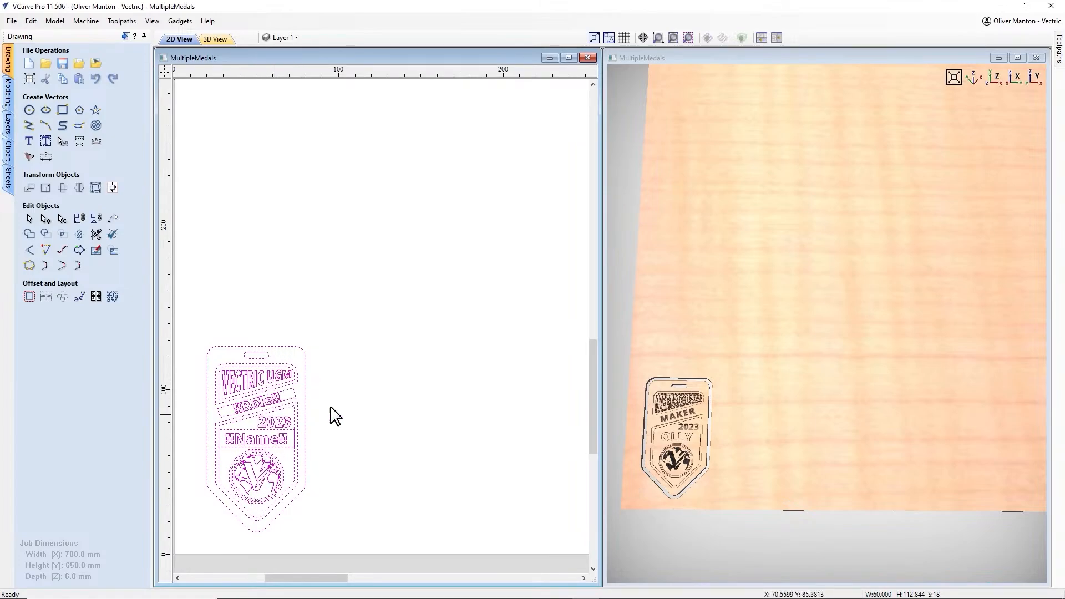
{"action": "left_click", "coordinate": [96, 297]}
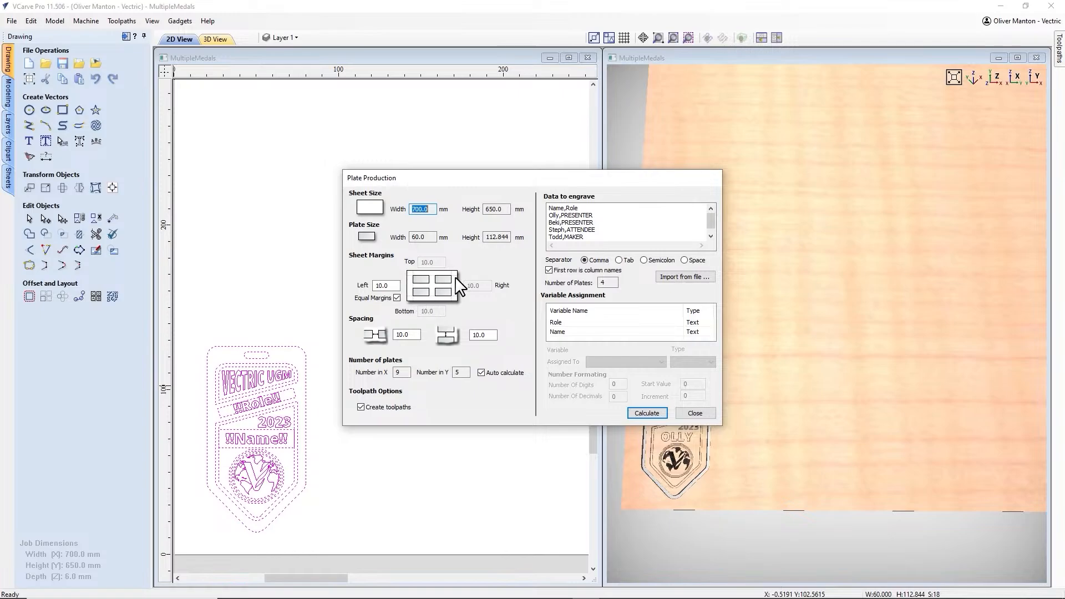
{"action": "left_click", "coordinate": [397, 298]}
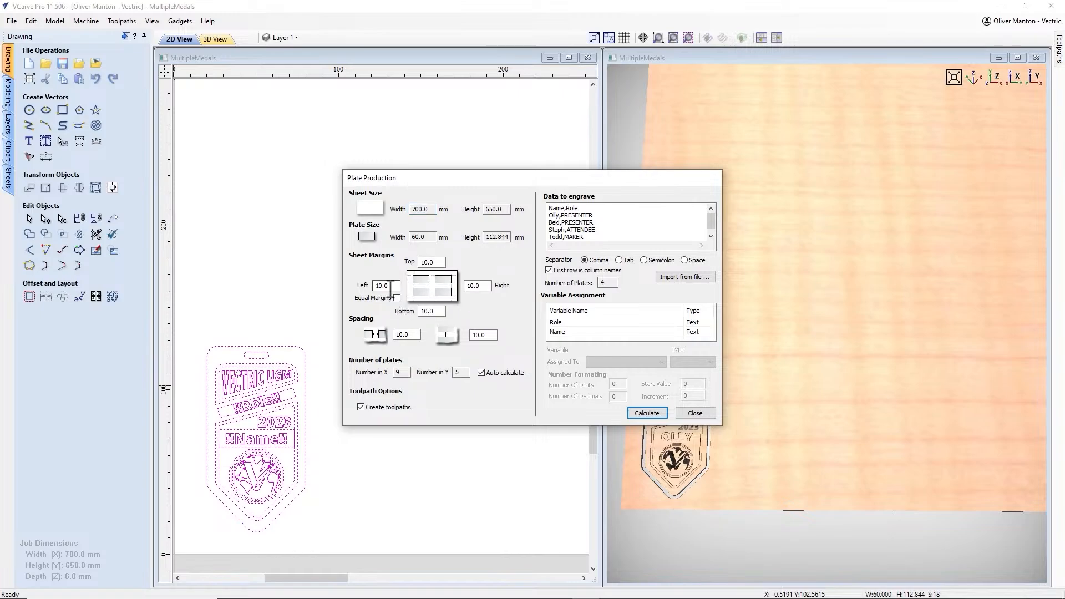
{"action": "left_click", "coordinate": [420, 262]}
{"action": "left_click", "coordinate": [396, 298]}
{"action": "left_click", "coordinate": [396, 298]}
{"action": "left_click_drag", "start_coordinate": [434, 263], "coordinate": [390, 257]}
{"action": "left_click", "coordinate": [396, 298]}
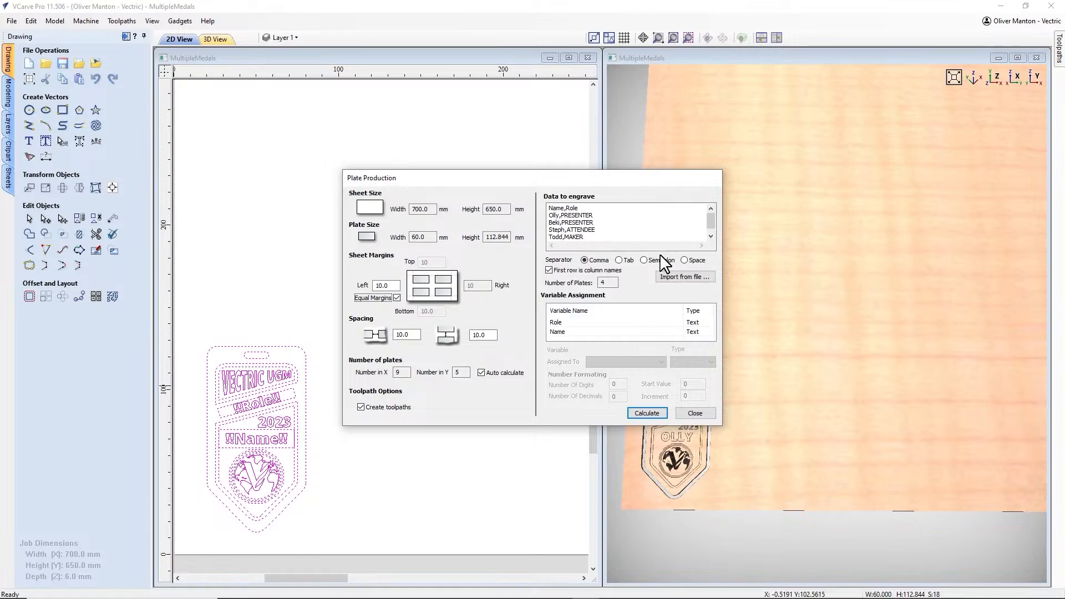
Step: Import DataFullList.csv as the data to engrave, leaving the first row treated as column names
{"action": "left_click", "coordinate": [684, 276]}
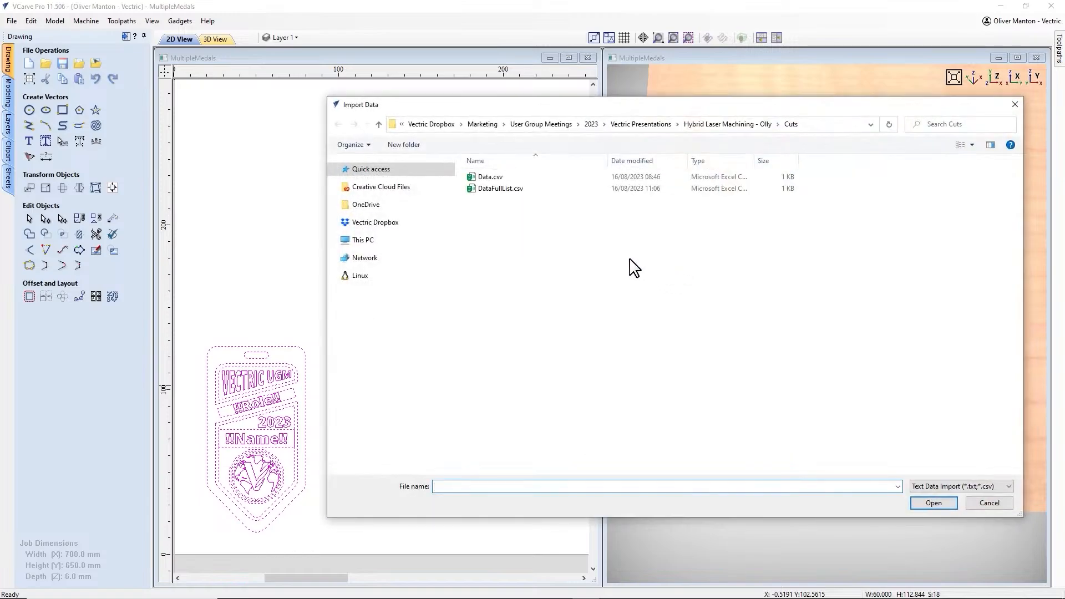
{"action": "left_click", "coordinate": [522, 191]}
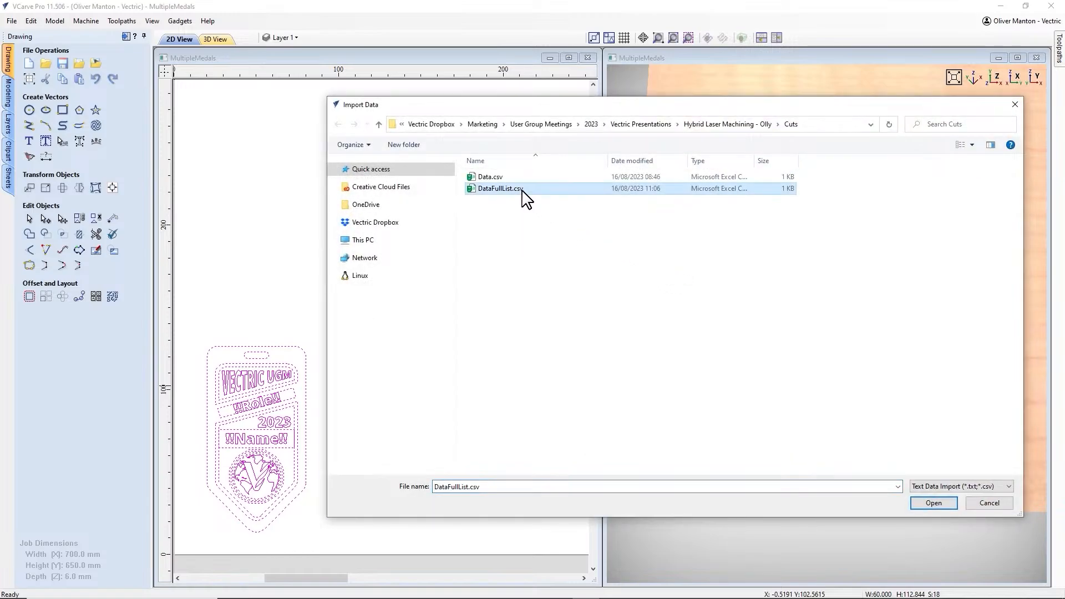
{"action": "left_click", "coordinate": [941, 503]}
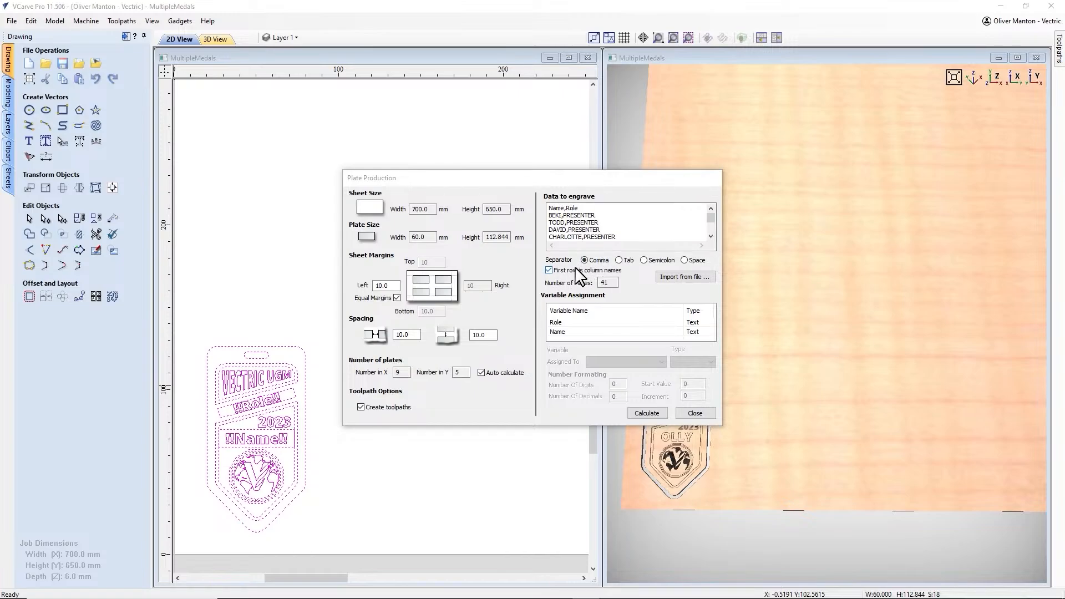
{"action": "left_click", "coordinate": [549, 270]}
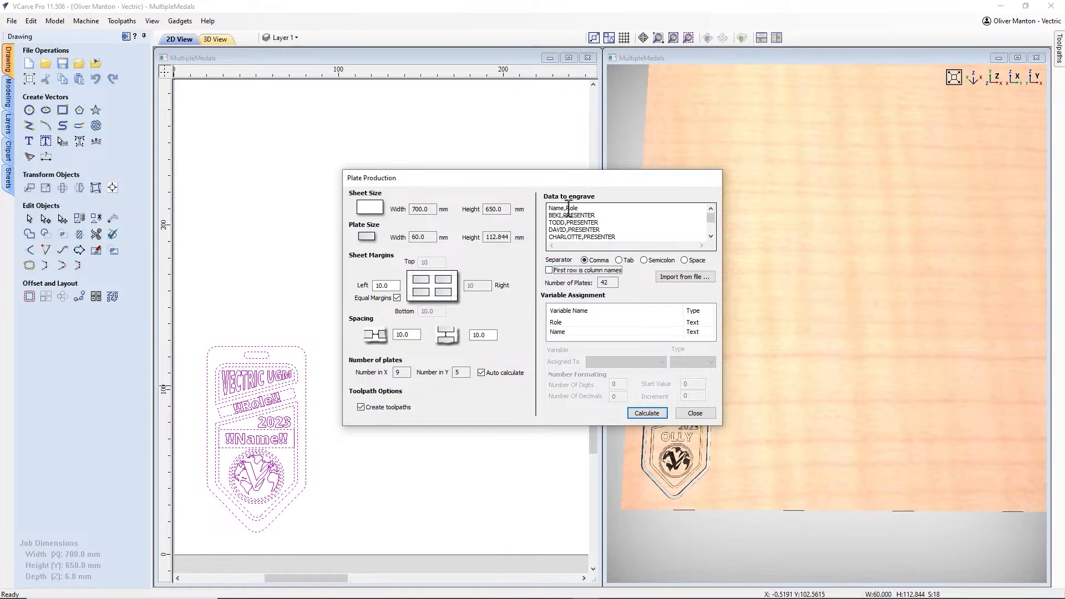
{"action": "left_click", "coordinate": [620, 270]}
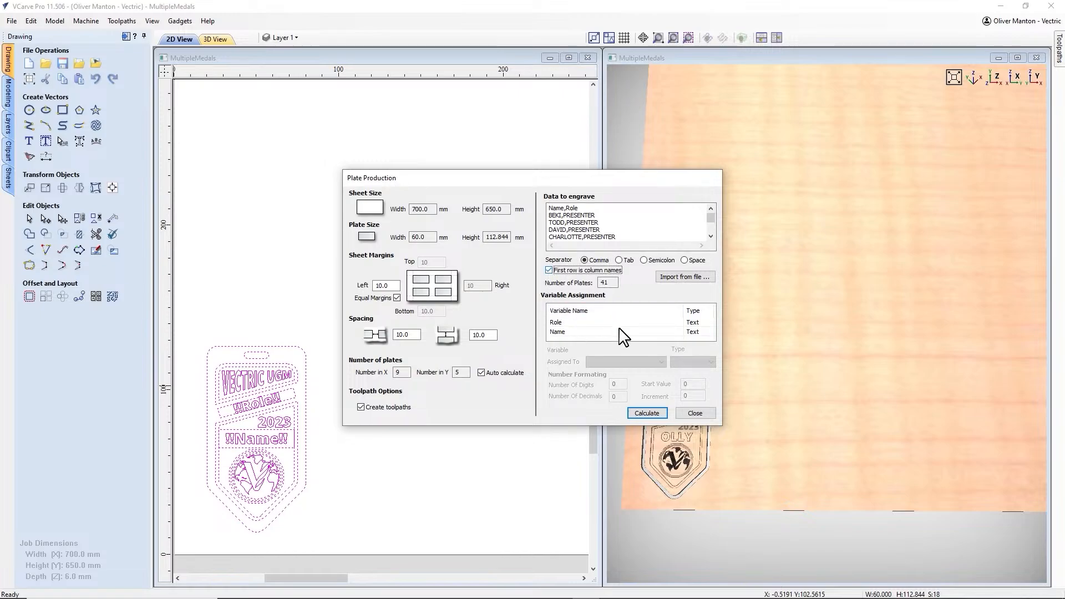
Step: Assign the Role variable to the Role column and select the Name variable to check its assignment
{"action": "left_click", "coordinate": [599, 323]}
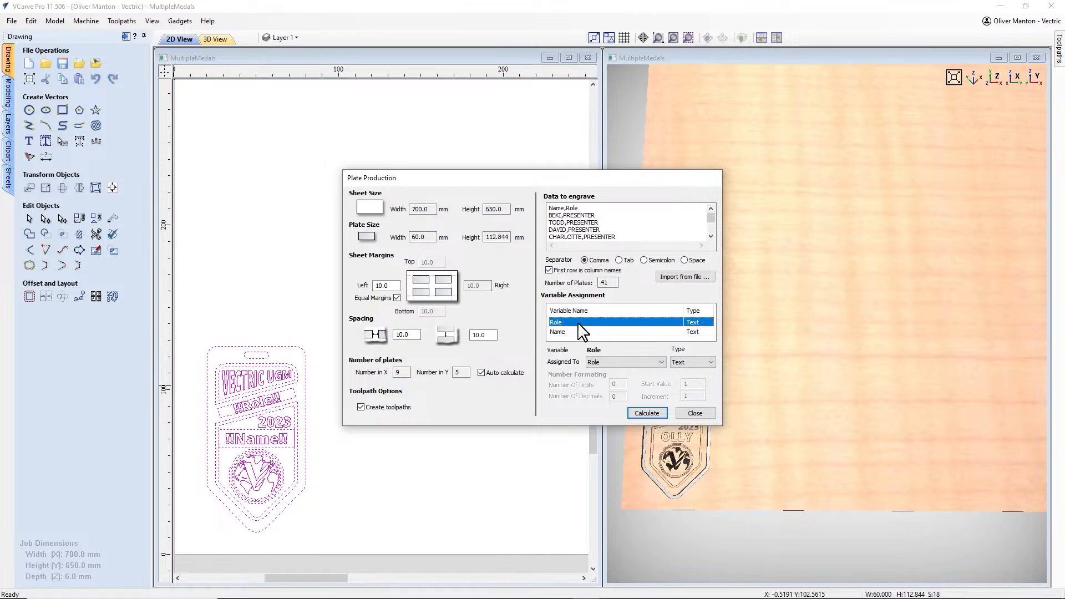
{"action": "left_click", "coordinate": [604, 362]}
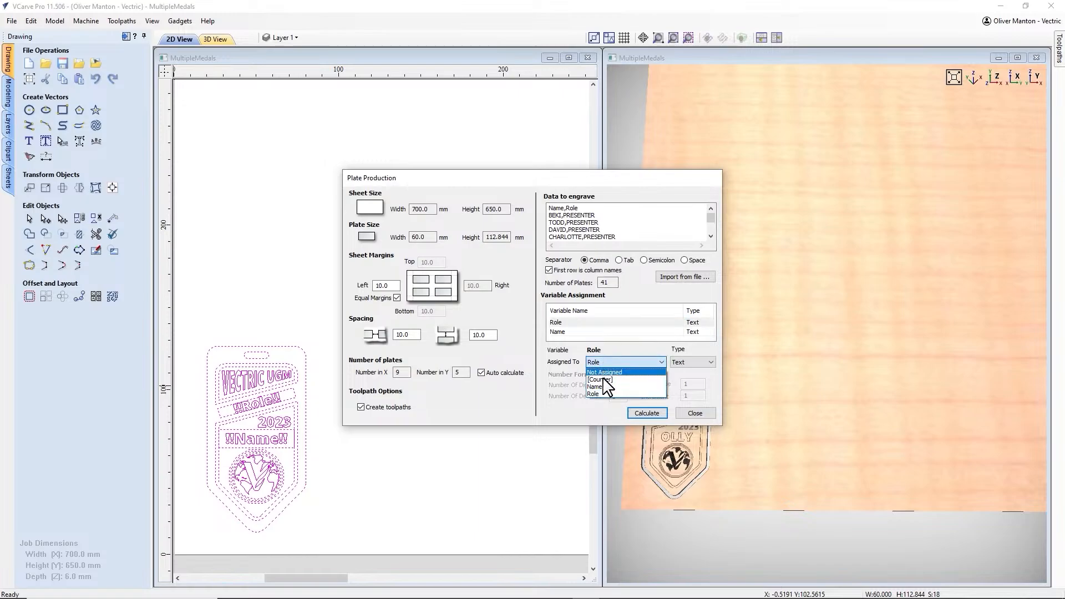
{"action": "left_click", "coordinate": [605, 391]}
{"action": "left_click", "coordinate": [593, 332]}
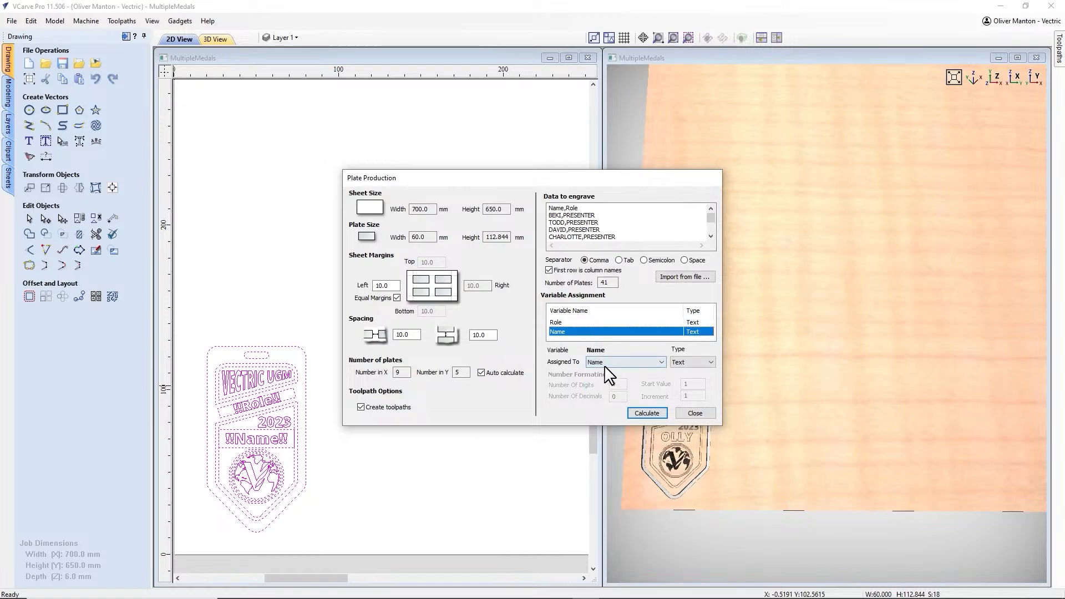
Step: Check that the Name and Role variables are assigned to their matching columns and that Role's type is Text
{"action": "left_click", "coordinate": [604, 364]}
{"action": "left_click", "coordinate": [607, 365]}
{"action": "left_click", "coordinate": [598, 322]}
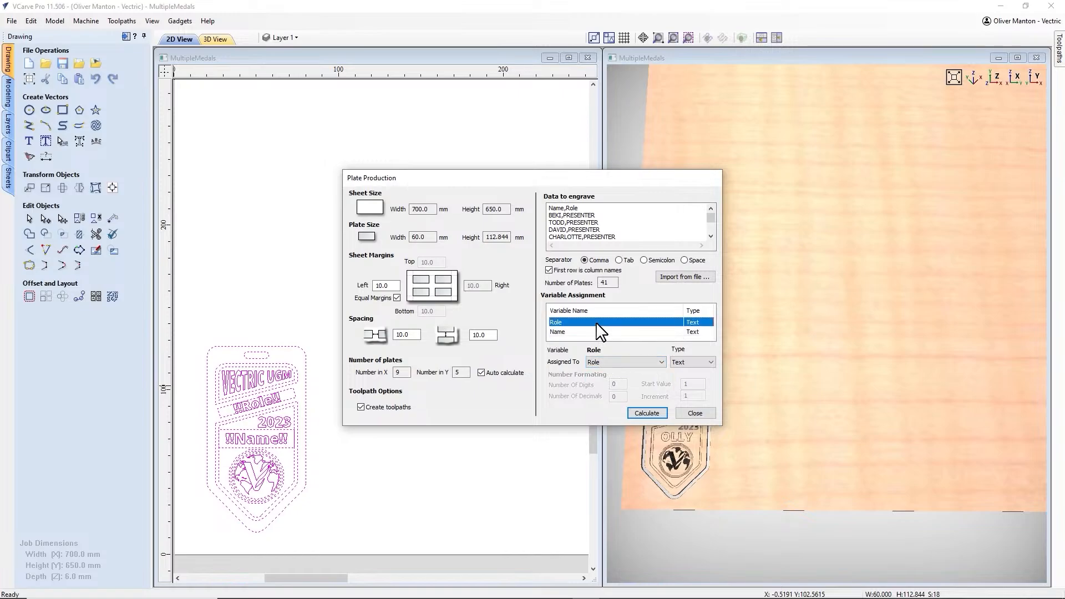
{"action": "left_click", "coordinate": [617, 363]}
{"action": "left_click", "coordinate": [603, 351]}
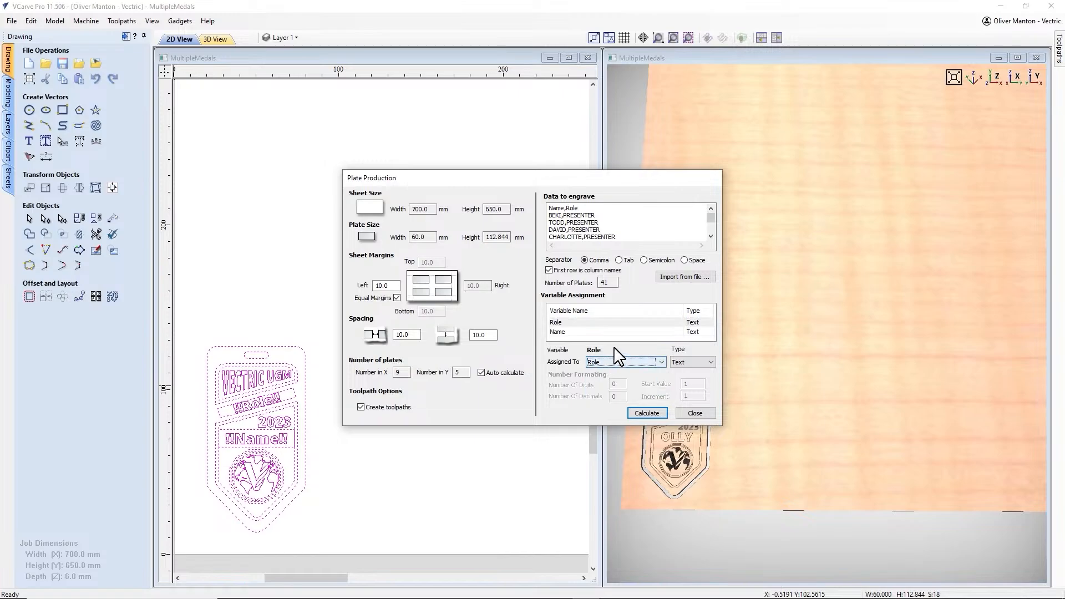
{"action": "left_click", "coordinate": [691, 363]}
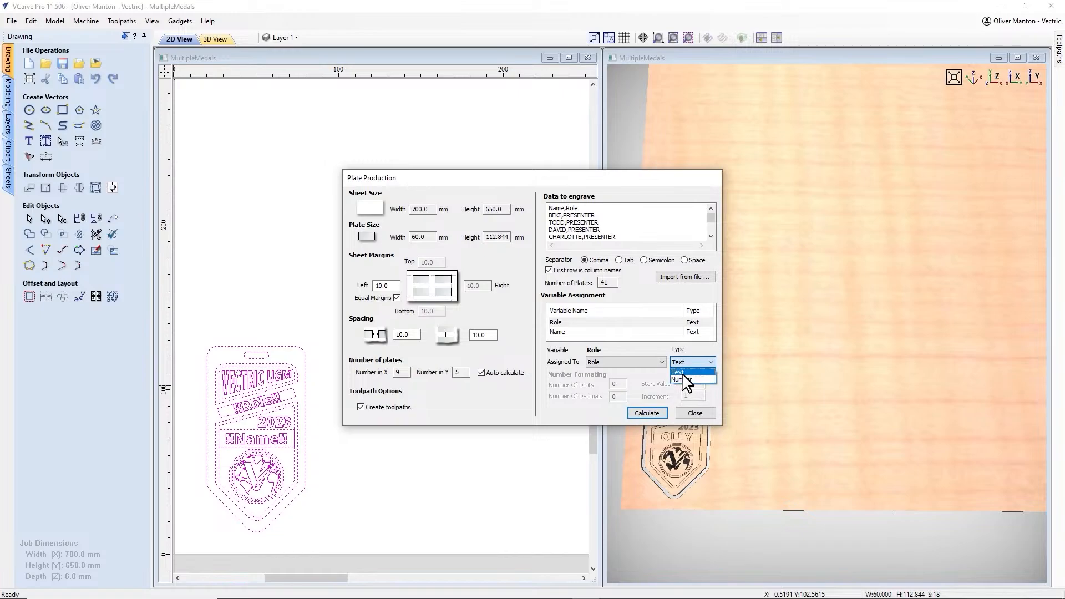
{"action": "left_click", "coordinate": [677, 360]}
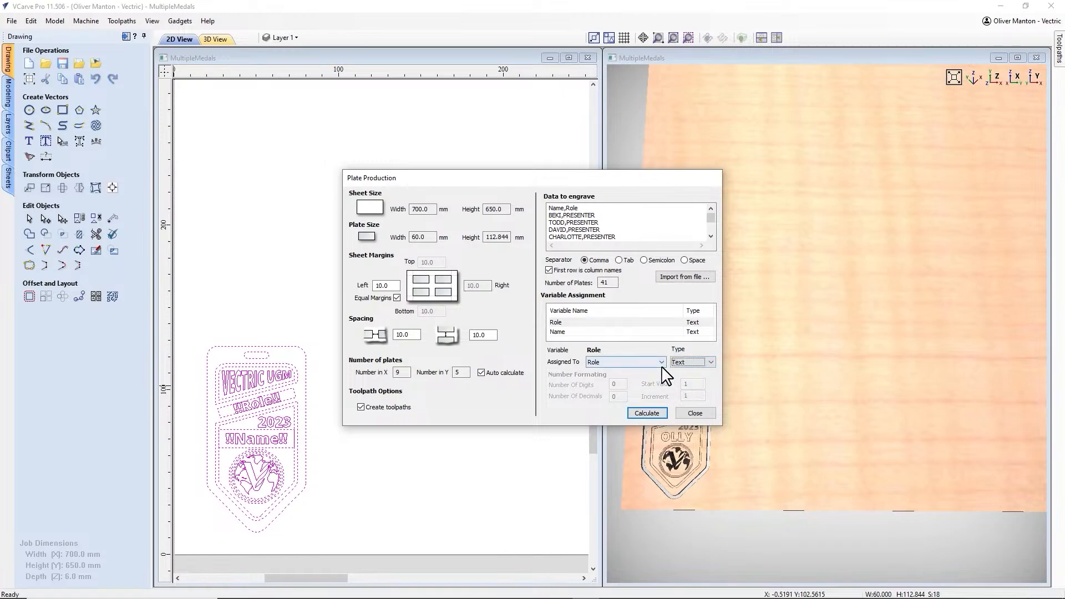
Step: Calculate the plates with their toolpaths, accept cutting through the material, and close Plate Production
{"action": "left_click", "coordinate": [644, 413]}
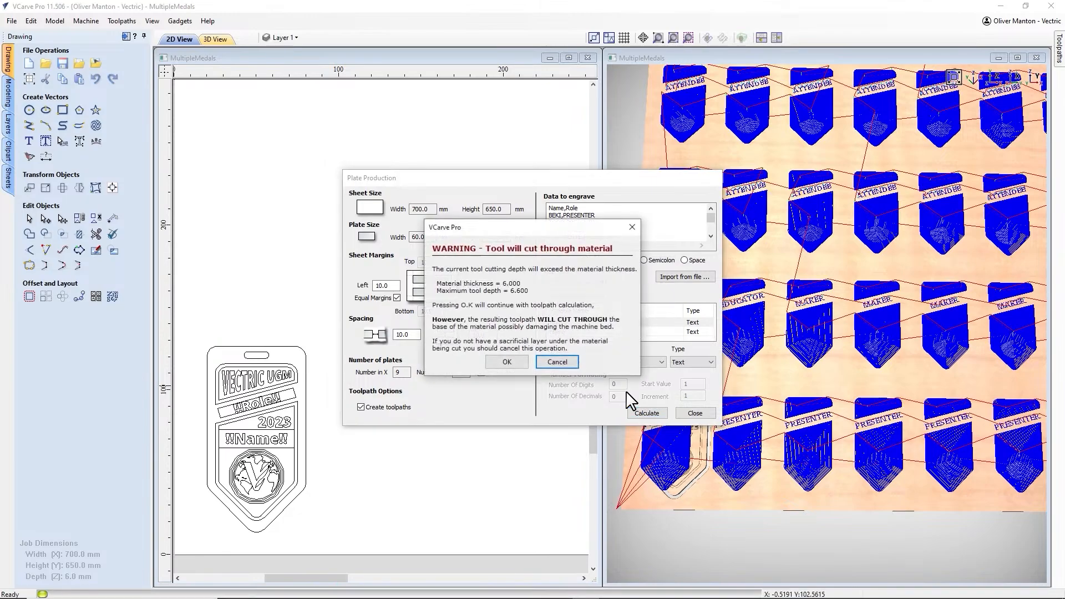
{"action": "left_click", "coordinate": [506, 361]}
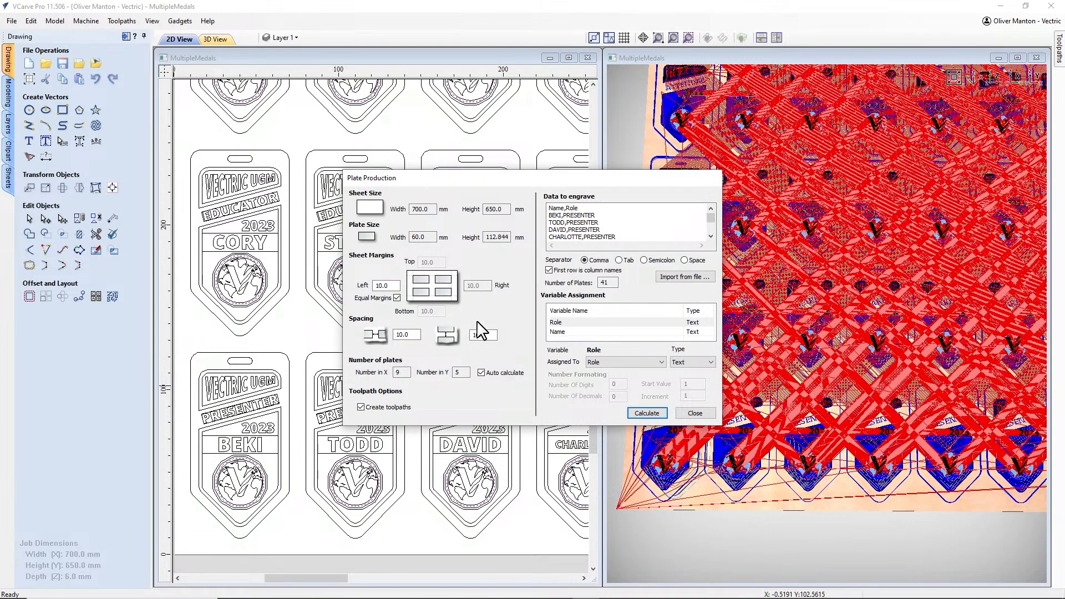
{"action": "left_click", "coordinate": [694, 414]}
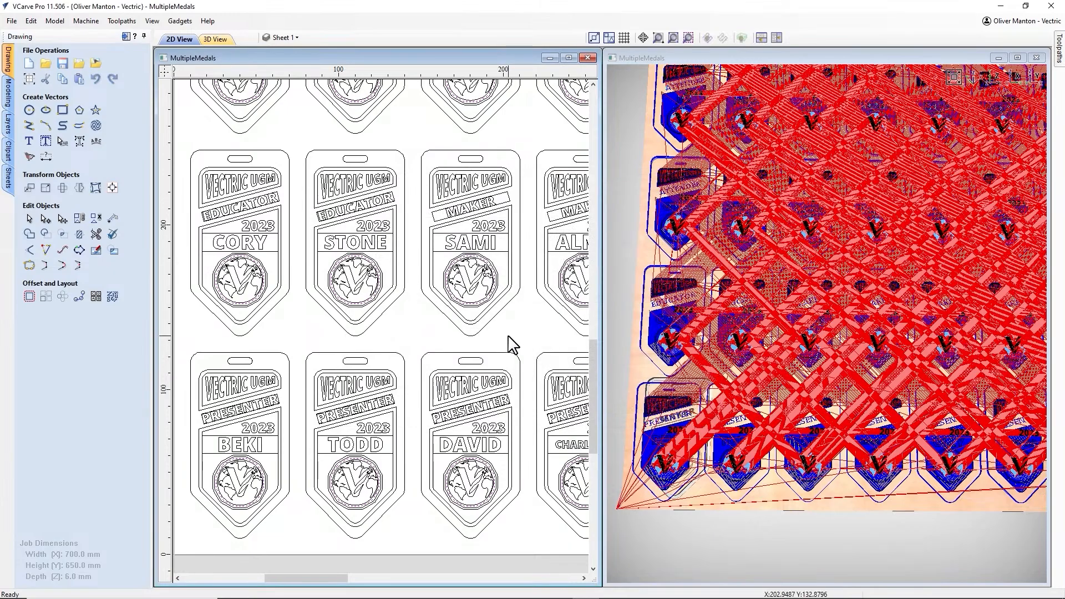
Step: Examine the names and roles on all the generated badges in an enlarged 2D view, then restore the split 2D and 3D layout
{"action": "scroll", "coordinate": [511, 343], "scroll_direction": "down", "scroll_amount": 5}
{"action": "scroll", "coordinate": [335, 285], "scroll_direction": "up", "scroll_amount": 4}
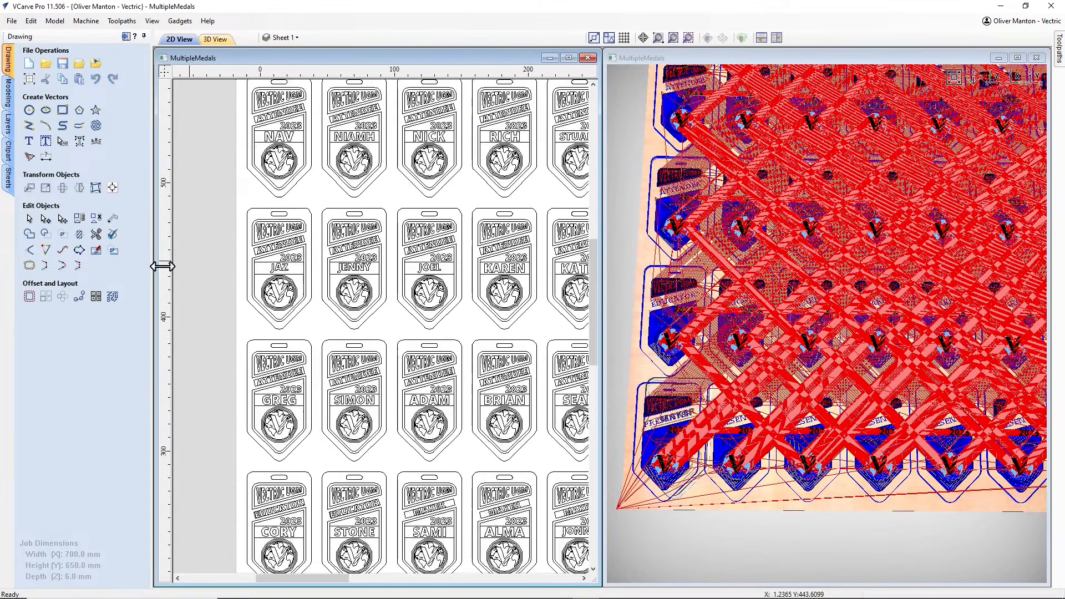
{"action": "left_click_drag", "start_coordinate": [305, 578], "coordinate": [326, 578]}
{"action": "scroll", "coordinate": [301, 257], "scroll_direction": "up", "scroll_amount": 2}
{"action": "scroll", "coordinate": [302, 257], "scroll_direction": "down", "scroll_amount": 3}
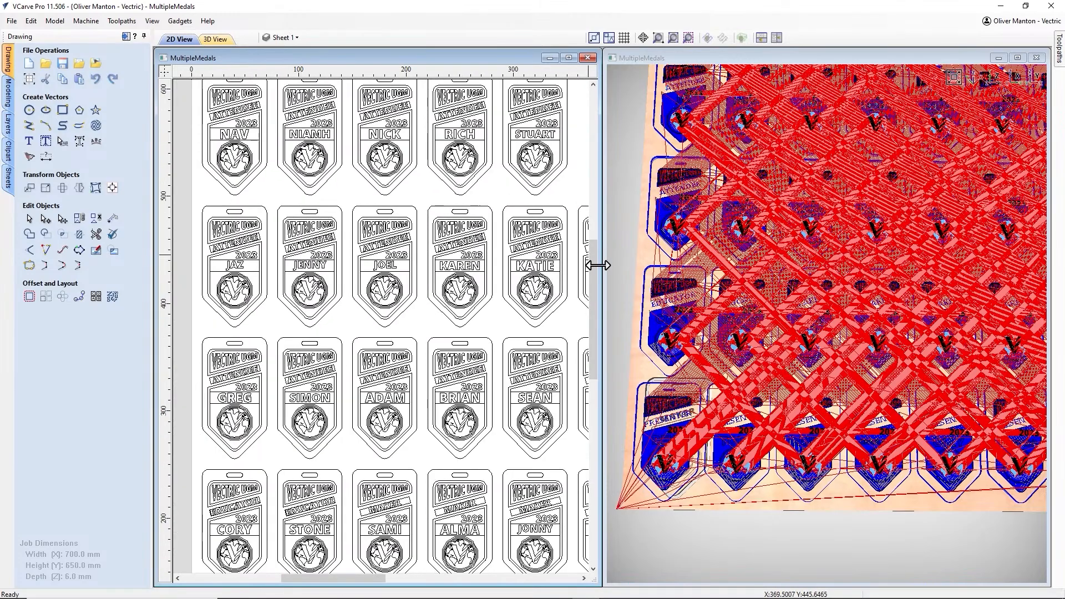
{"action": "left_click_drag", "start_coordinate": [592, 276], "coordinate": [594, 258]}
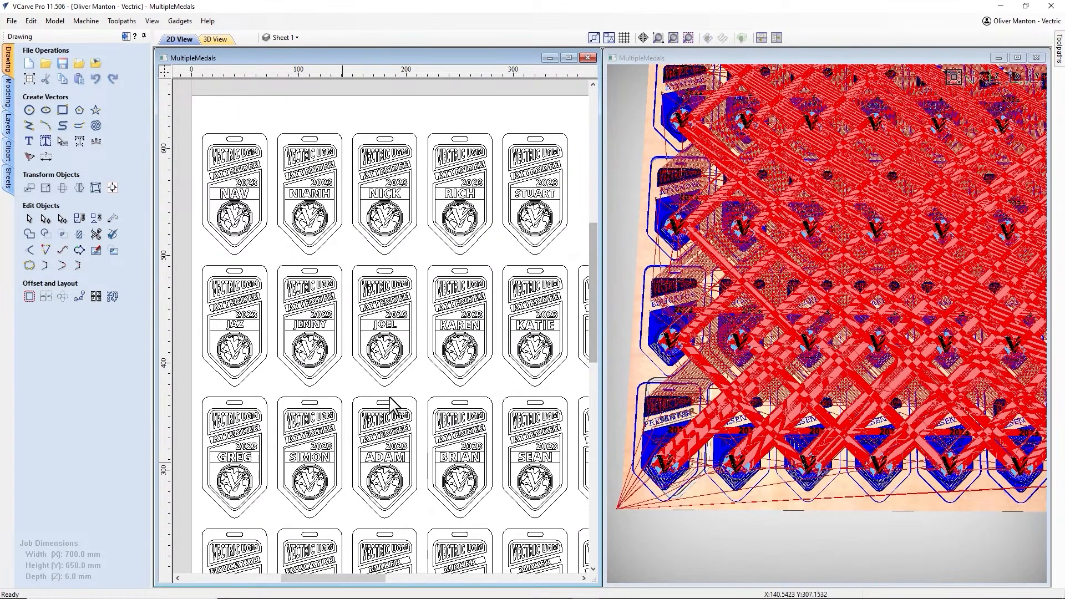
{"action": "left_click", "coordinate": [568, 57]}
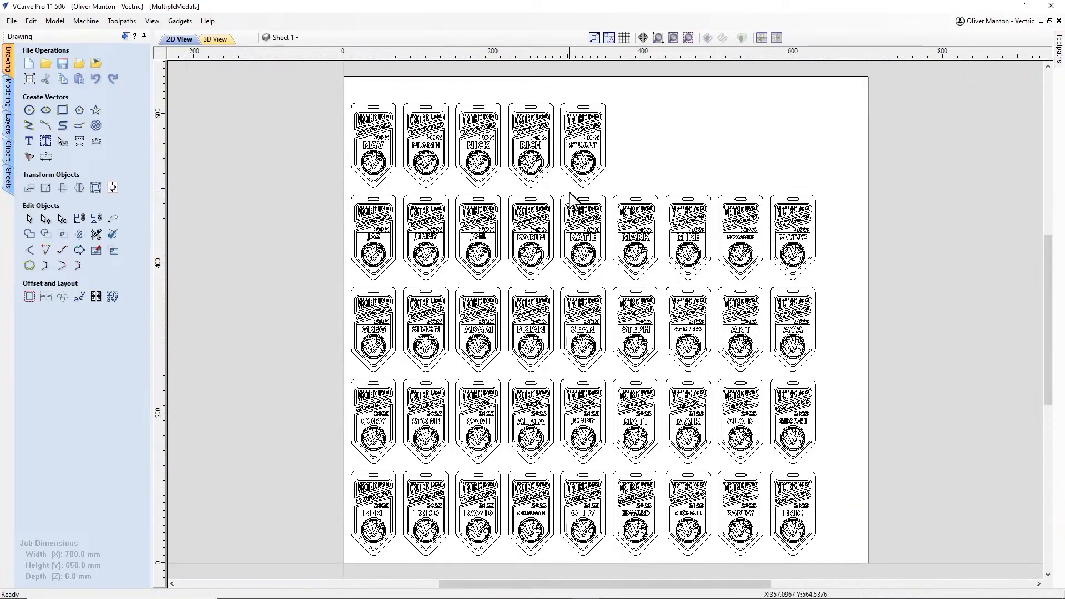
{"action": "scroll", "coordinate": [616, 245], "scroll_direction": "up", "scroll_amount": 2}
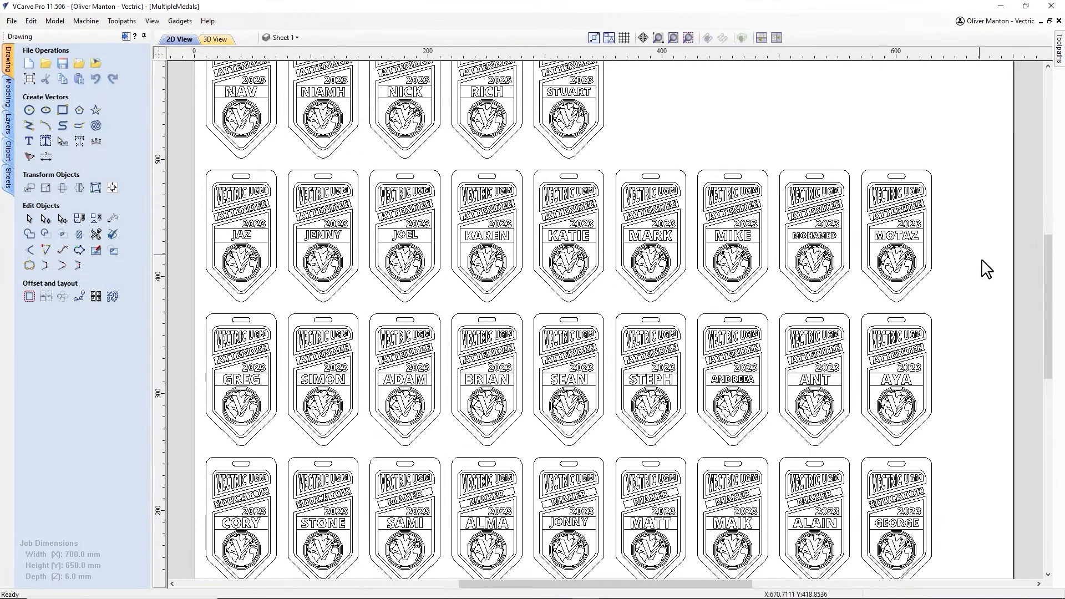
{"action": "left_click_drag", "start_coordinate": [1050, 308], "coordinate": [1058, 364]}
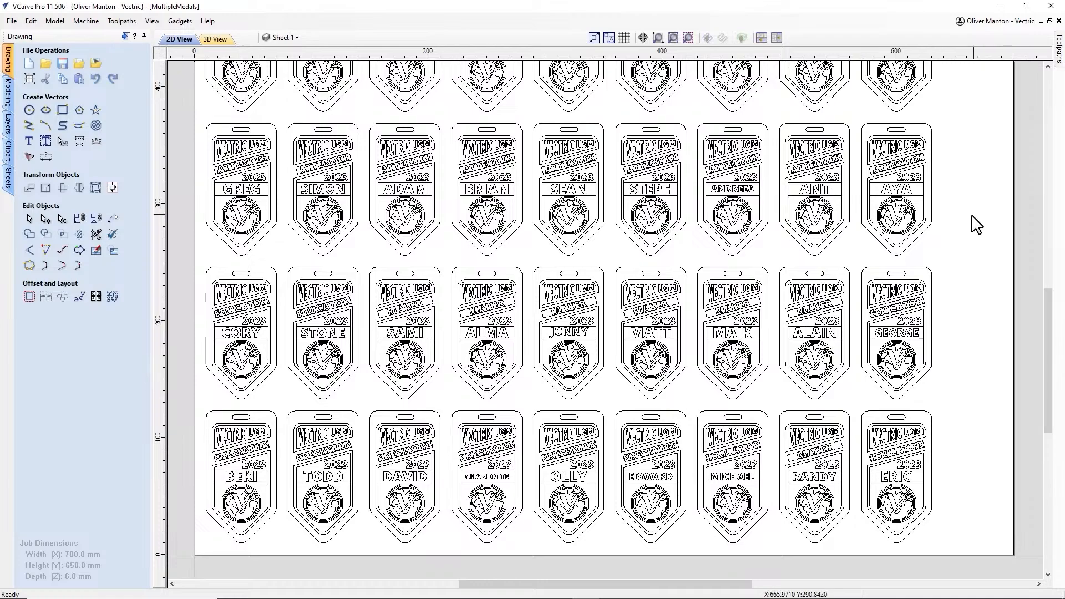
{"action": "key", "text": "F6"}
{"action": "left_click", "coordinate": [775, 38]}
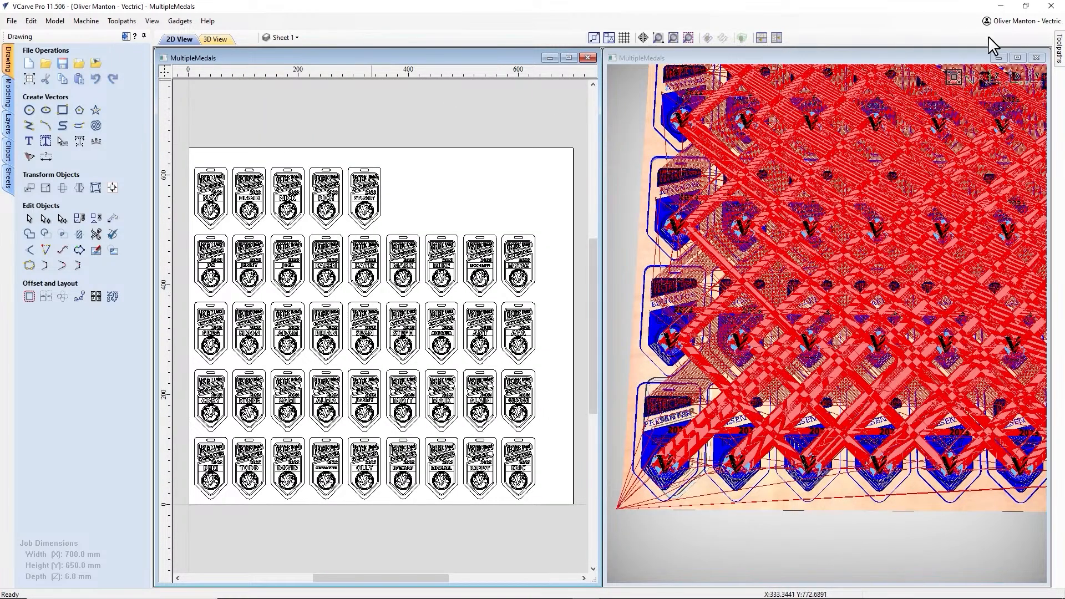
Step: Reset the toolpath preview and simulate only the visible S1 toolpaths for Sheet 1 in an enlarged 3D view
{"action": "left_click", "coordinate": [130, 44]}
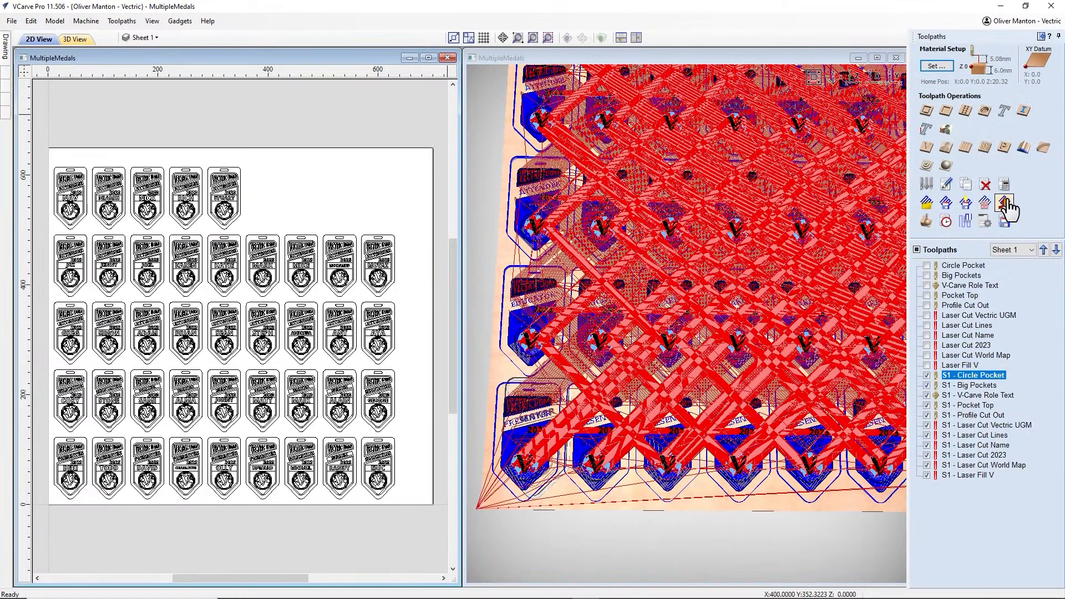
{"action": "left_click", "coordinate": [876, 57]}
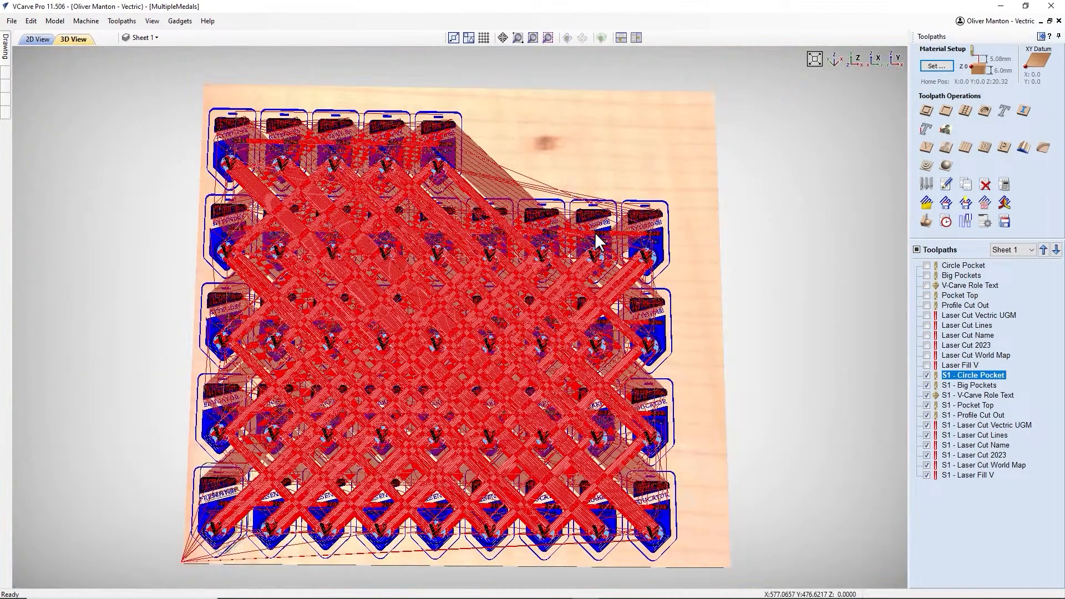
{"action": "left_click", "coordinate": [926, 221]}
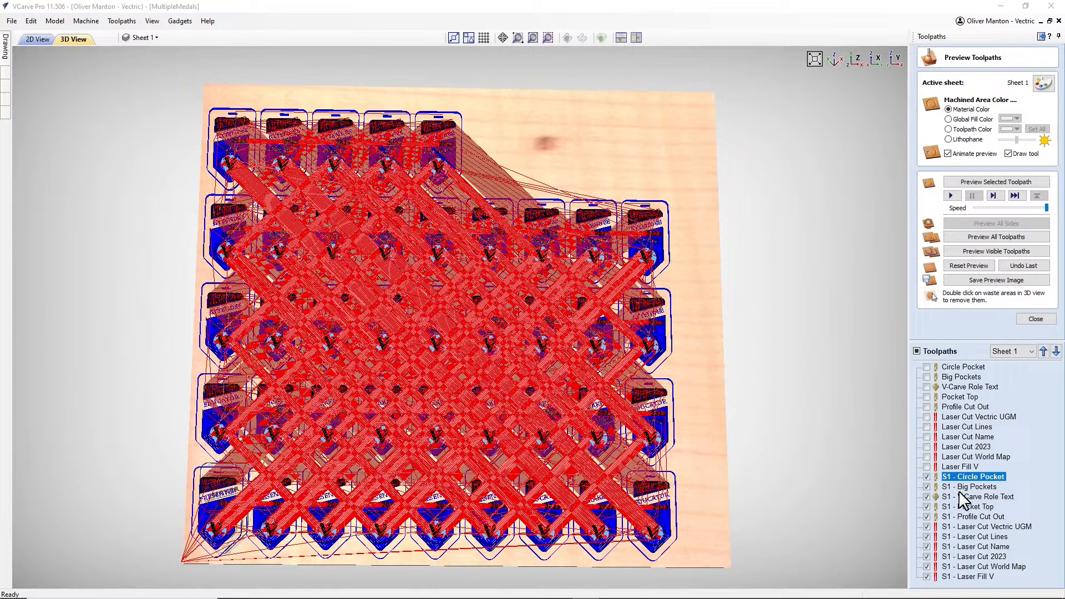
{"action": "left_click", "coordinate": [963, 264]}
{"action": "left_click", "coordinate": [968, 249]}
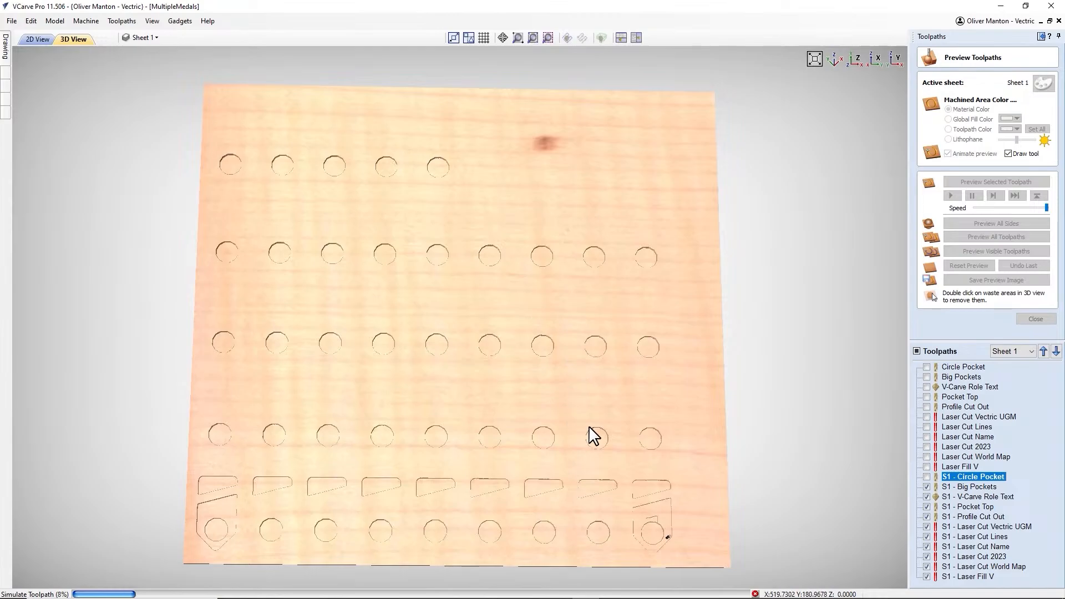
{"action": "left_click_drag", "start_coordinate": [597, 461], "coordinate": [538, 431]}
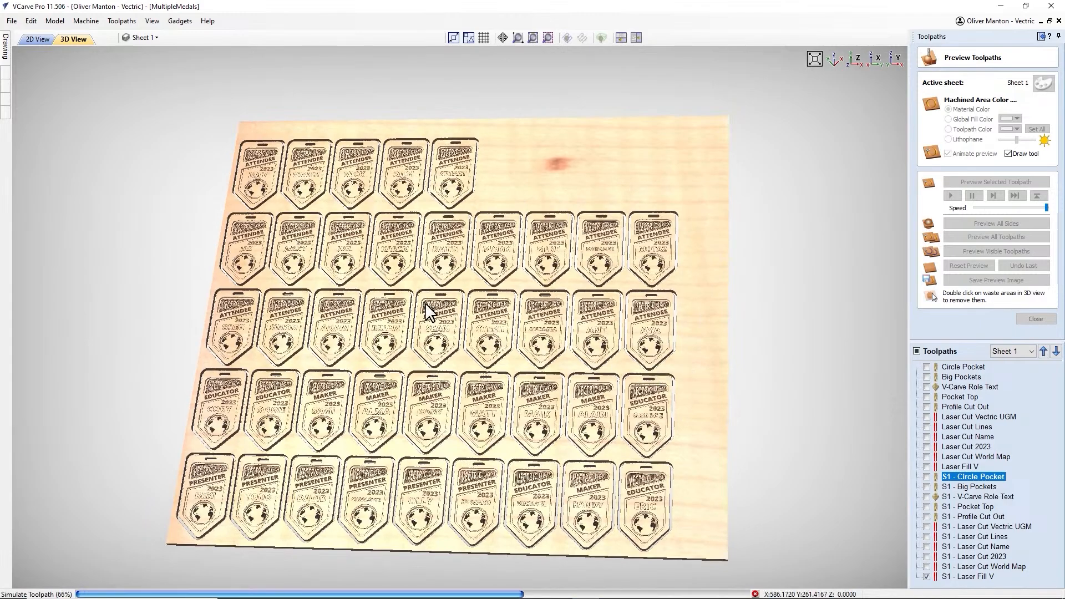
Step: Check the preview simulation quality setting and remove the waste material around the badges in the 3D preview
{"action": "left_click", "coordinate": [122, 22]}
{"action": "mouse_move", "coordinate": [147, 72]}
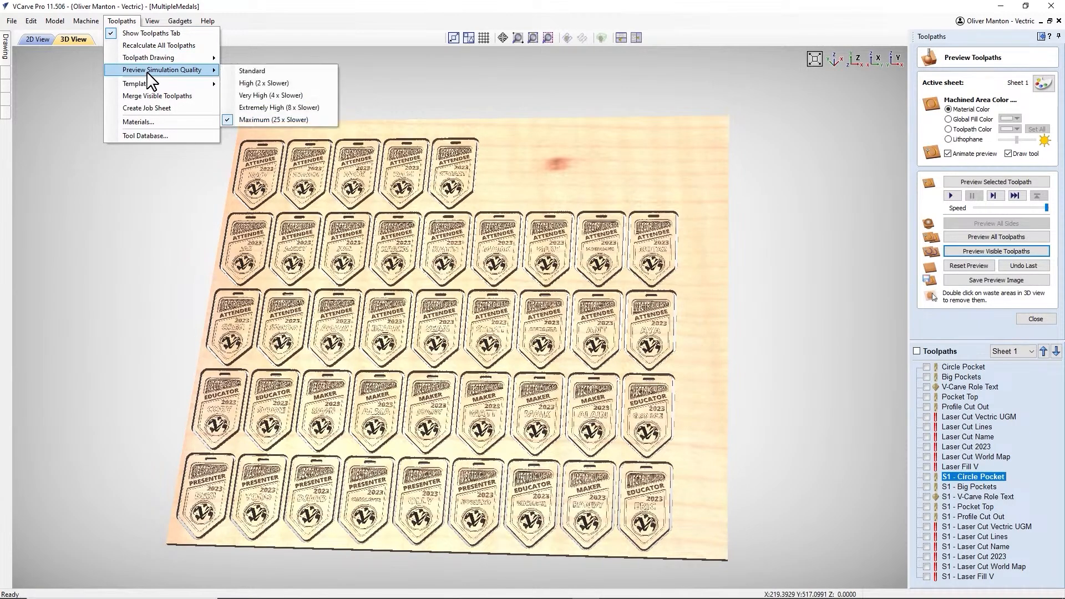
{"action": "left_click", "coordinate": [534, 169]}
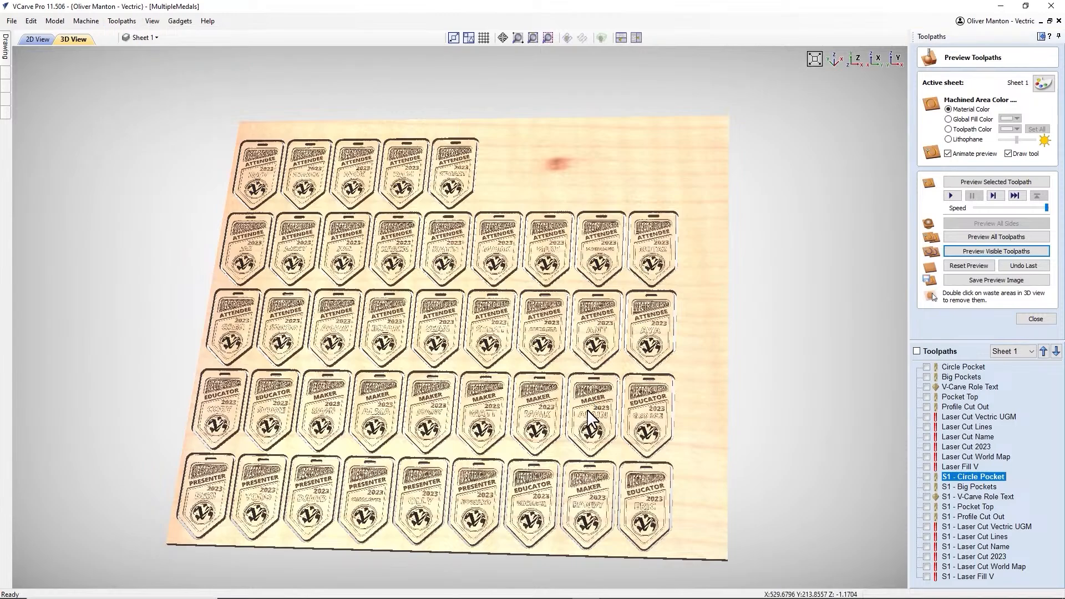
{"action": "left_click_drag", "start_coordinate": [547, 450], "coordinate": [549, 179]}
{"action": "double_click", "coordinate": [541, 176]}
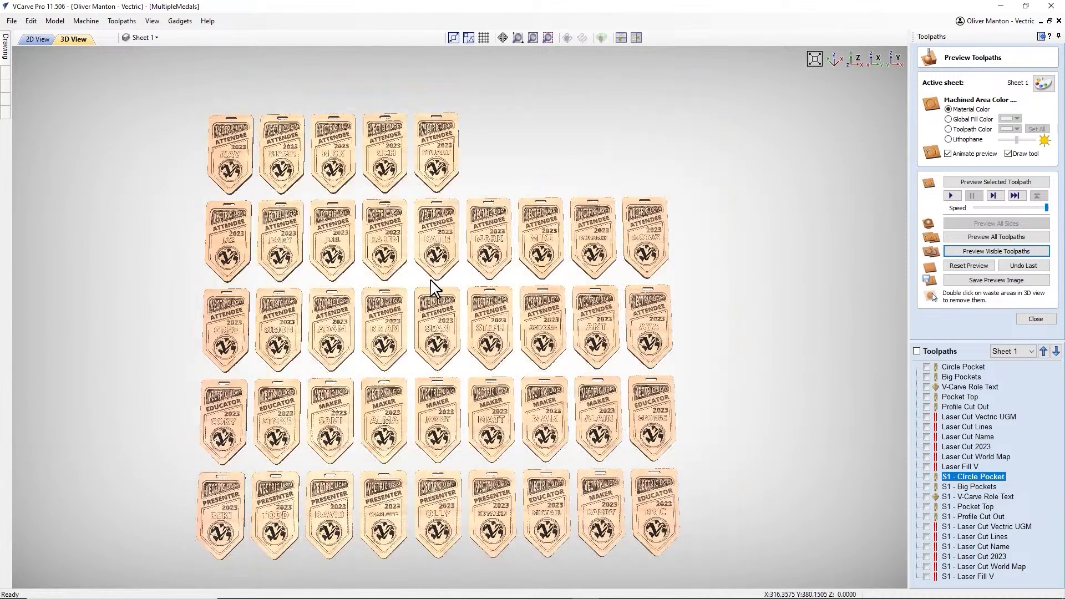
Step: Inspect the engraved names, roles and logos on the finished badges close up across the rows of the 3D preview
{"action": "scroll", "coordinate": [411, 257], "scroll_direction": "up", "scroll_amount": 5}
{"action": "middle_click_drag", "start_coordinate": [496, 305], "coordinate": [640, 258]}
{"action": "middle_click_drag", "start_coordinate": [513, 342], "coordinate": [456, 226]}
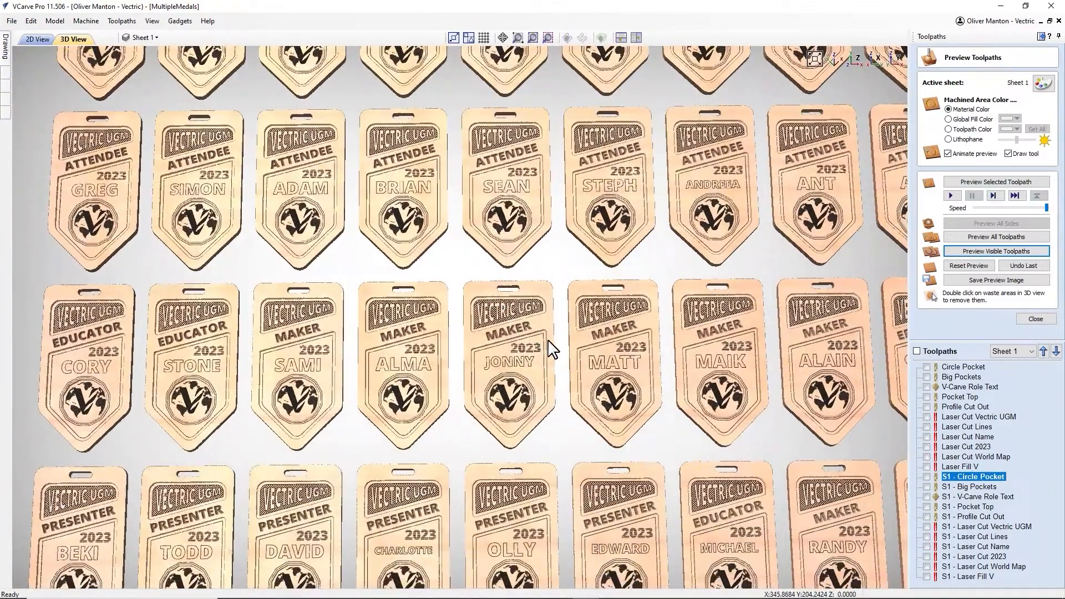
{"action": "middle_click_drag", "start_coordinate": [552, 349], "coordinate": [476, 244]}
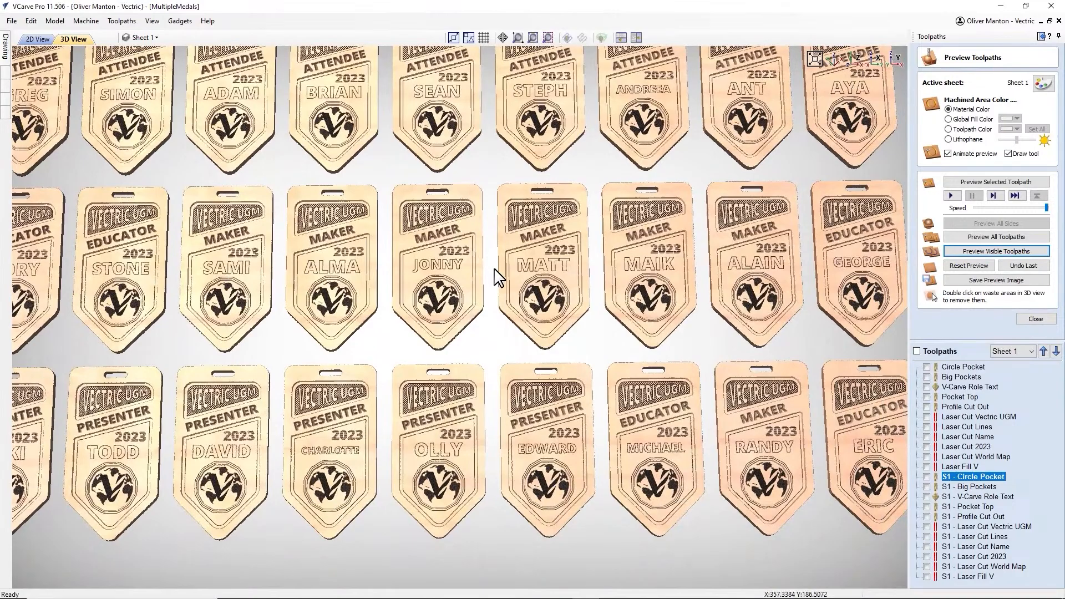
{"action": "scroll", "coordinate": [496, 277], "scroll_direction": "down", "scroll_amount": 4}
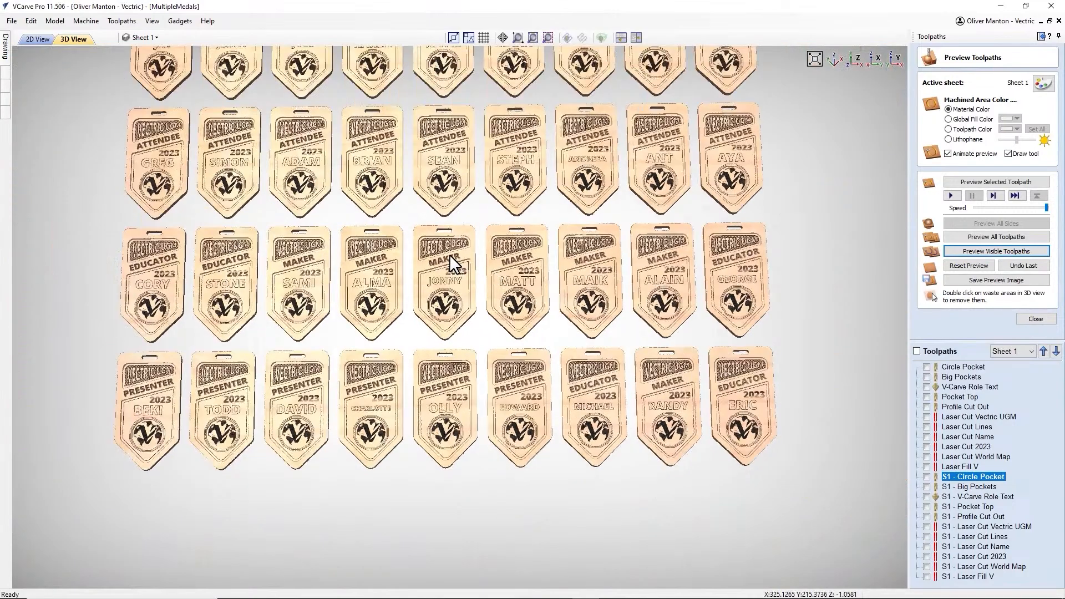
{"action": "left_click_drag", "start_coordinate": [450, 254], "coordinate": [558, 336]}
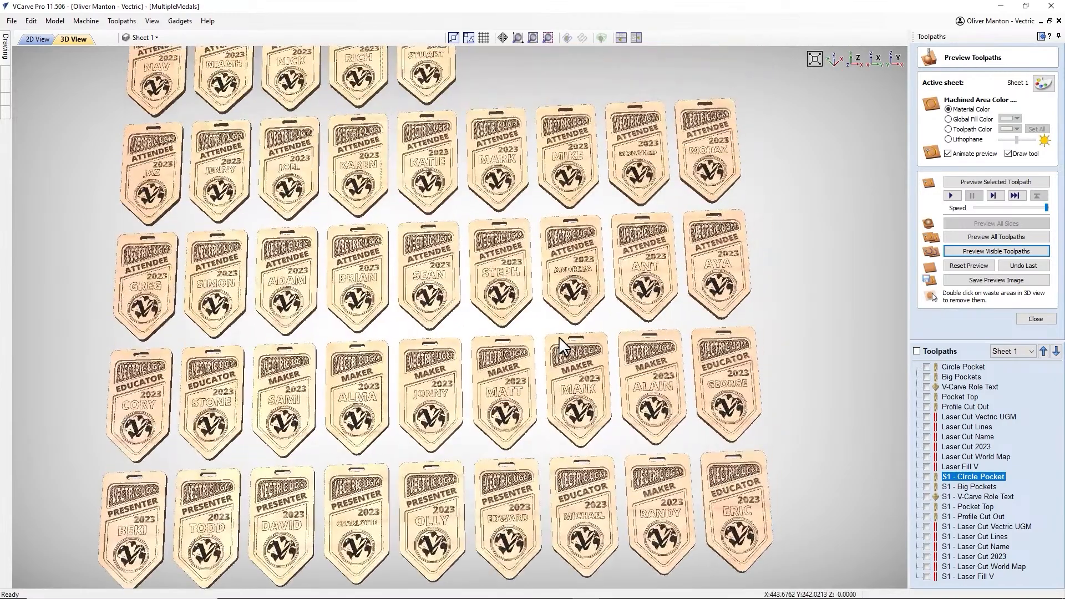
{"action": "scroll", "coordinate": [524, 224], "scroll_direction": "down", "scroll_amount": 3}
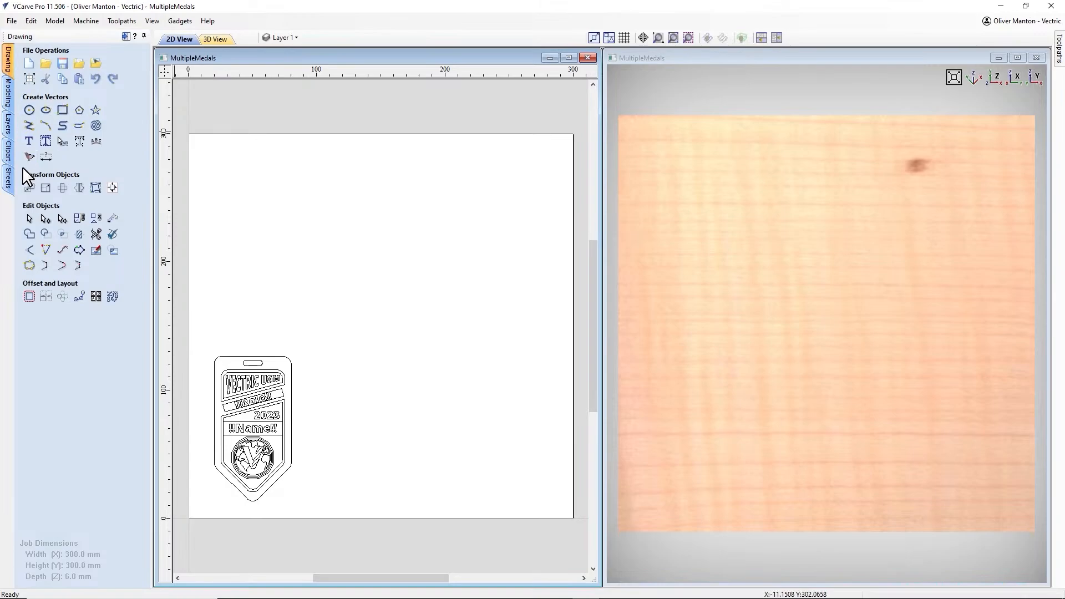
Step: Resize Sheet 1 to 200 mm wide by 280 mm high, keeping the 6 mm thickness
{"action": "left_click", "coordinate": [8, 177]}
{"action": "right_click", "coordinate": [56, 89]}
{"action": "left_click", "coordinate": [76, 89]}
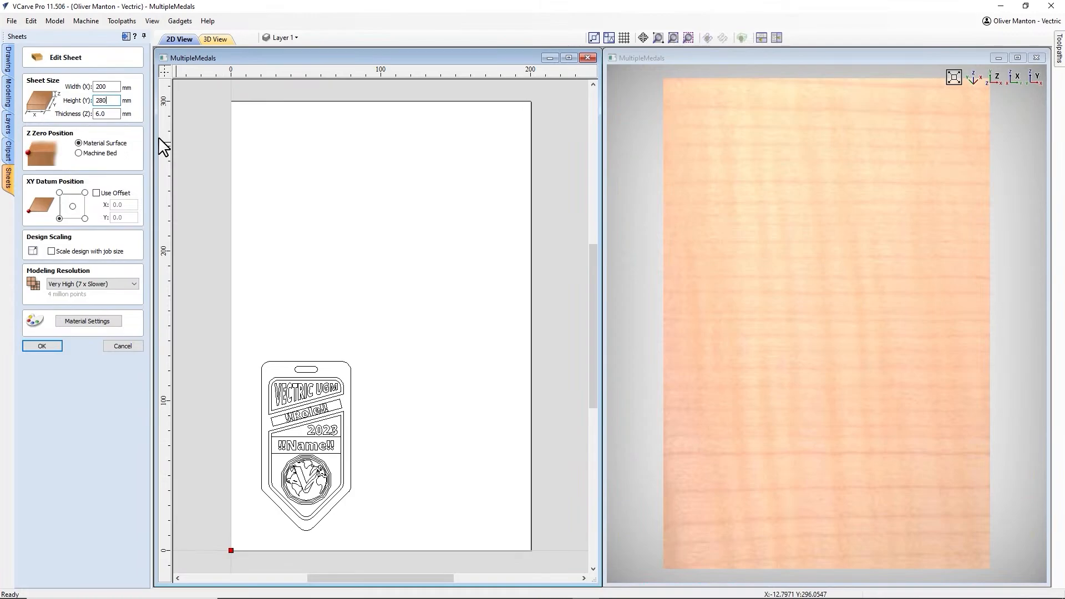
{"action": "left_click", "coordinate": [44, 347]}
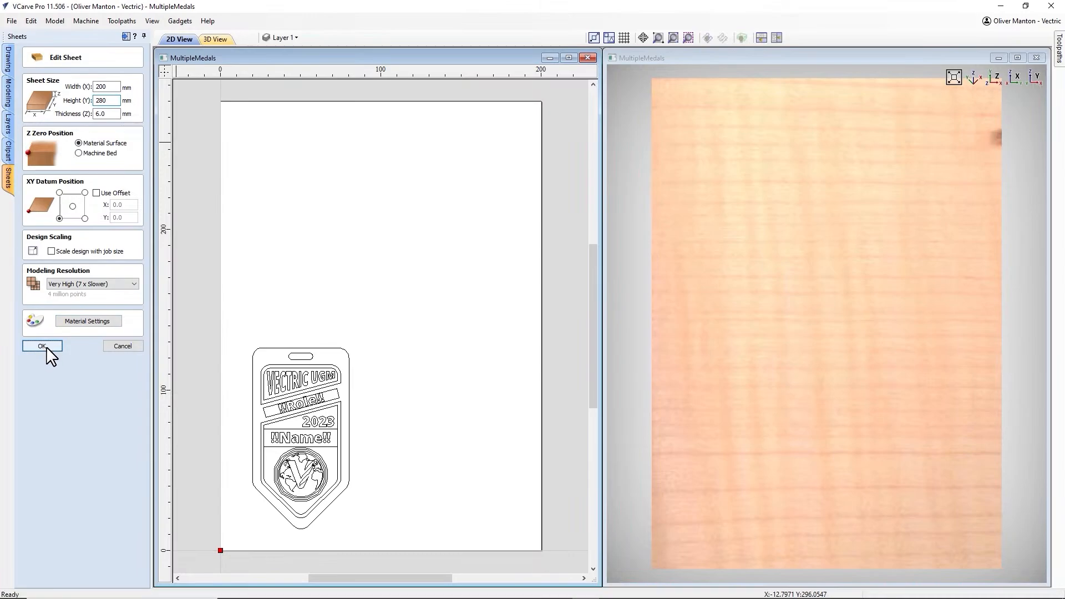
{"action": "left_click", "coordinate": [529, 356]}
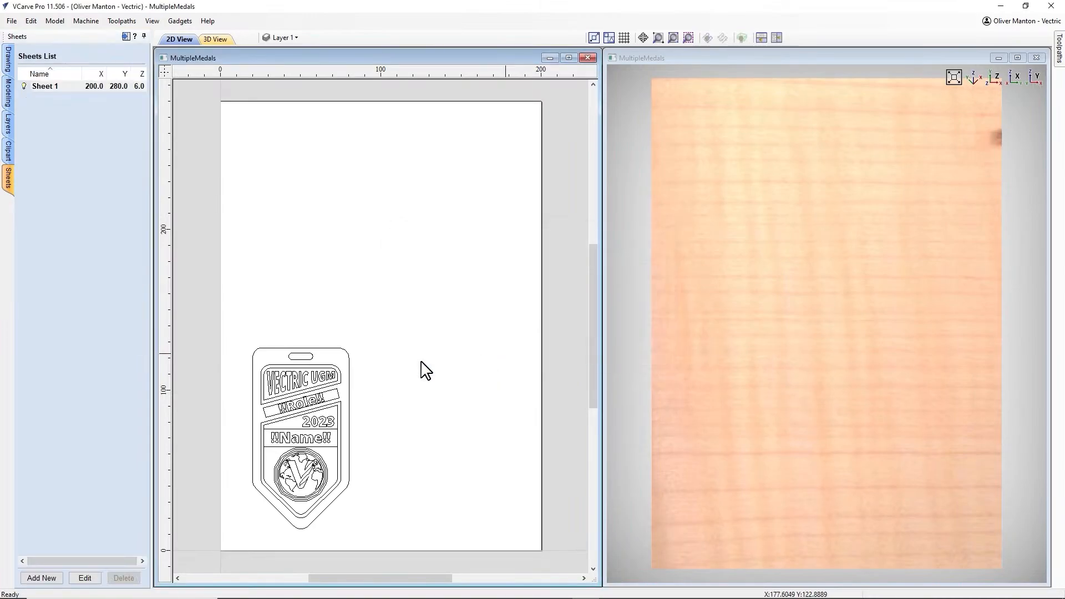
Step: Start Plate Production for the complete badge artwork and import Data.csv as the data to engrave
{"action": "left_click", "coordinate": [8, 62]}
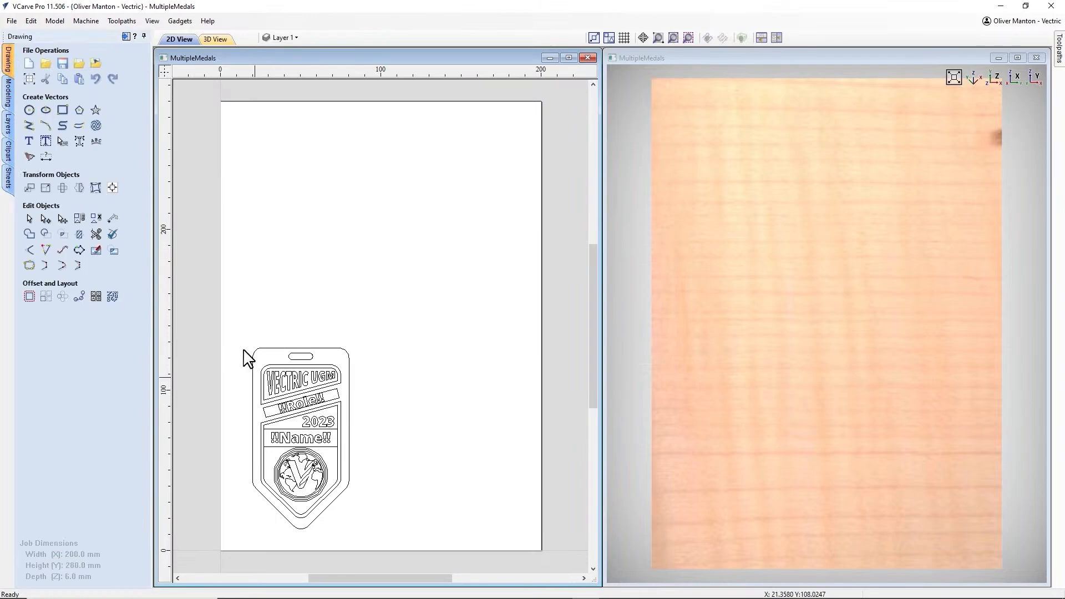
{"action": "left_click_drag", "start_coordinate": [320, 449], "coordinate": [395, 552]}
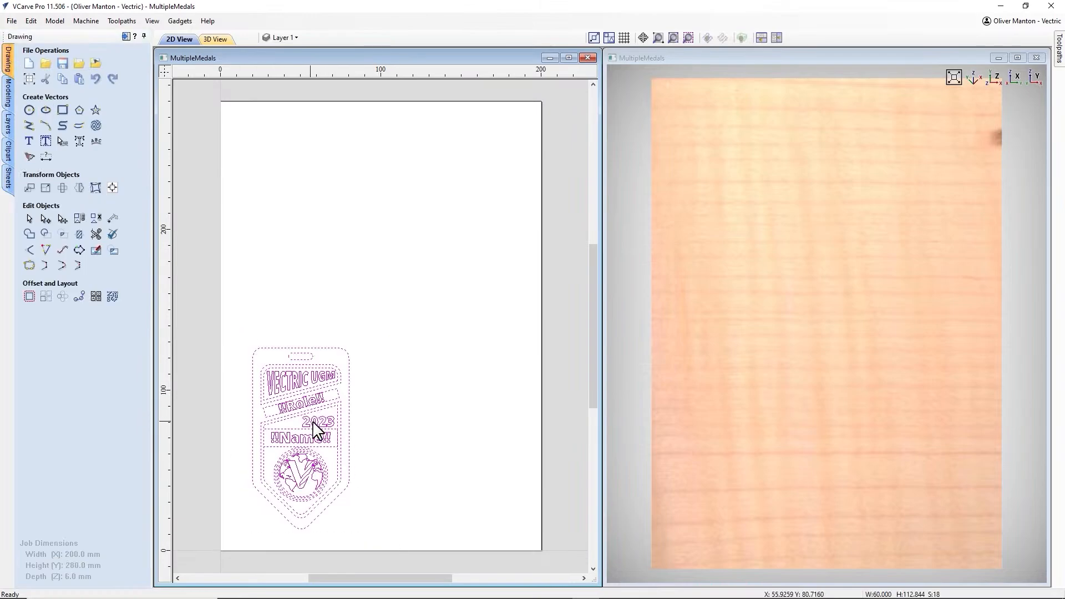
{"action": "left_click", "coordinate": [95, 298]}
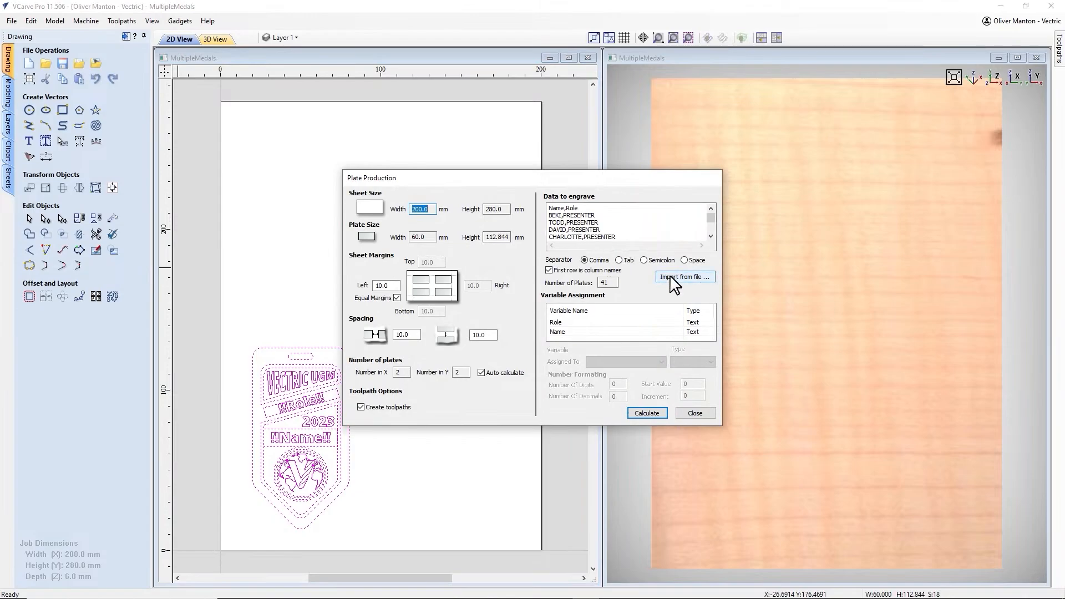
{"action": "left_click", "coordinate": [681, 278]}
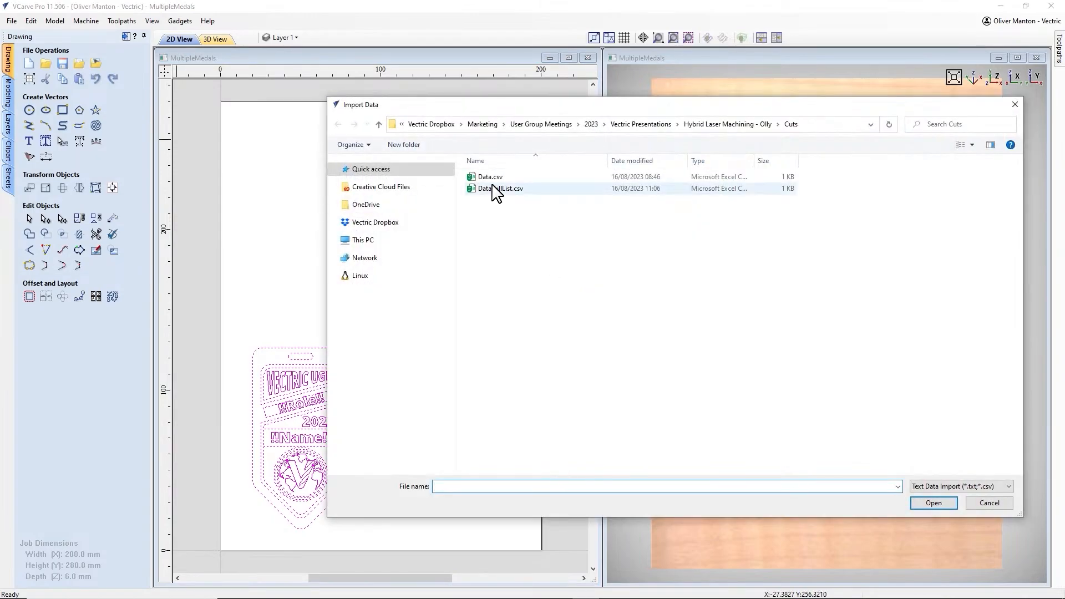
{"action": "left_click", "coordinate": [491, 177]}
{"action": "left_click", "coordinate": [933, 503]}
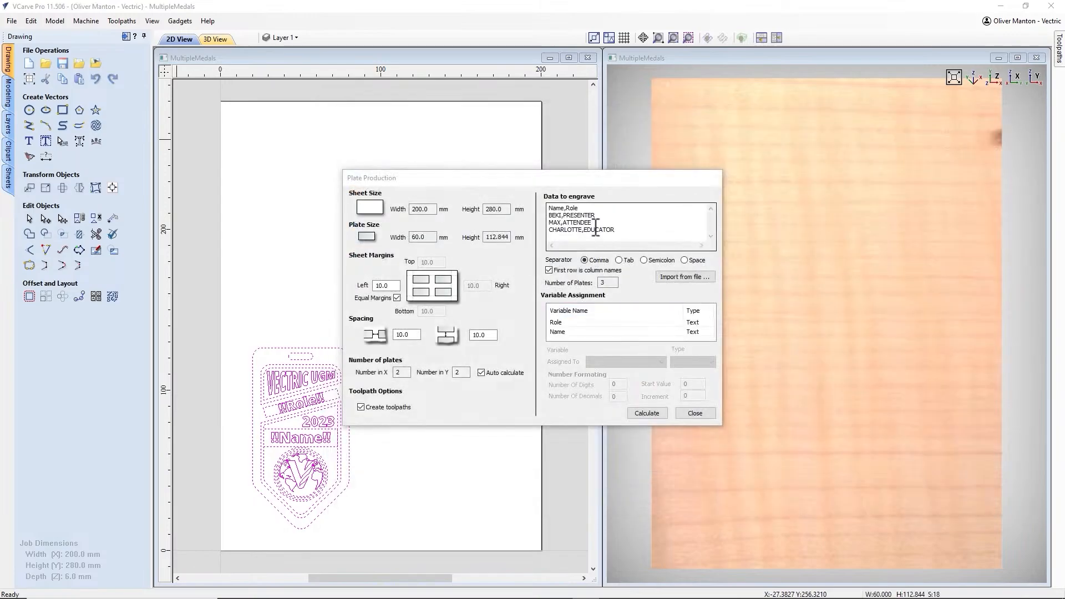
Step: Check the Role and Name variable assignments, calculate the badge plates with toolpaths, accept cutting through the material, and close Plate Production
{"action": "left_click", "coordinate": [599, 321]}
{"action": "left_click", "coordinate": [595, 332]}
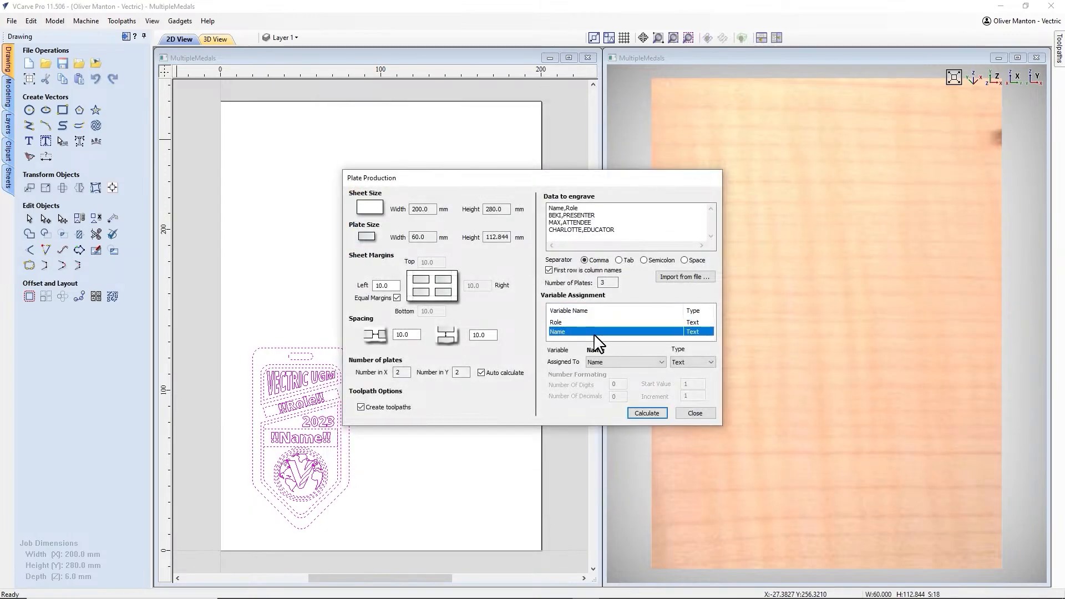
{"action": "left_click", "coordinate": [645, 414]}
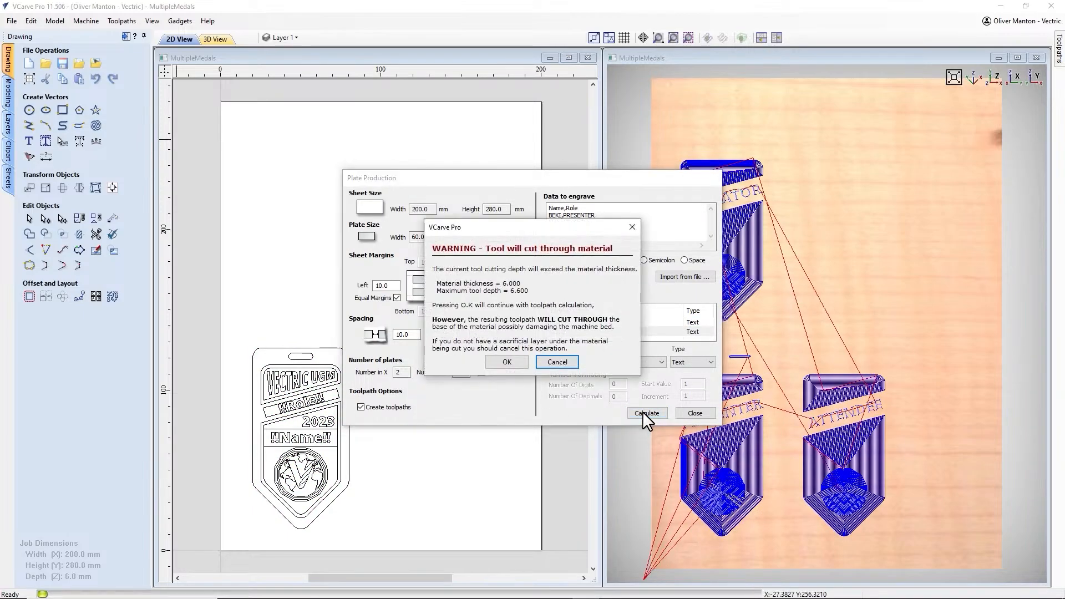
{"action": "left_click", "coordinate": [518, 361]}
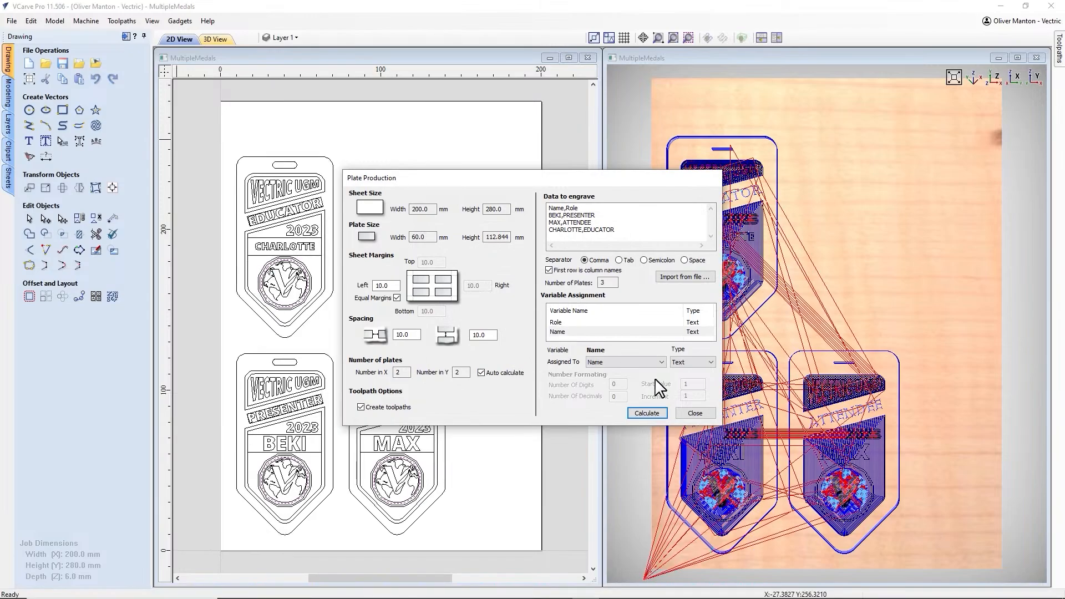
{"action": "left_click", "coordinate": [695, 413]}
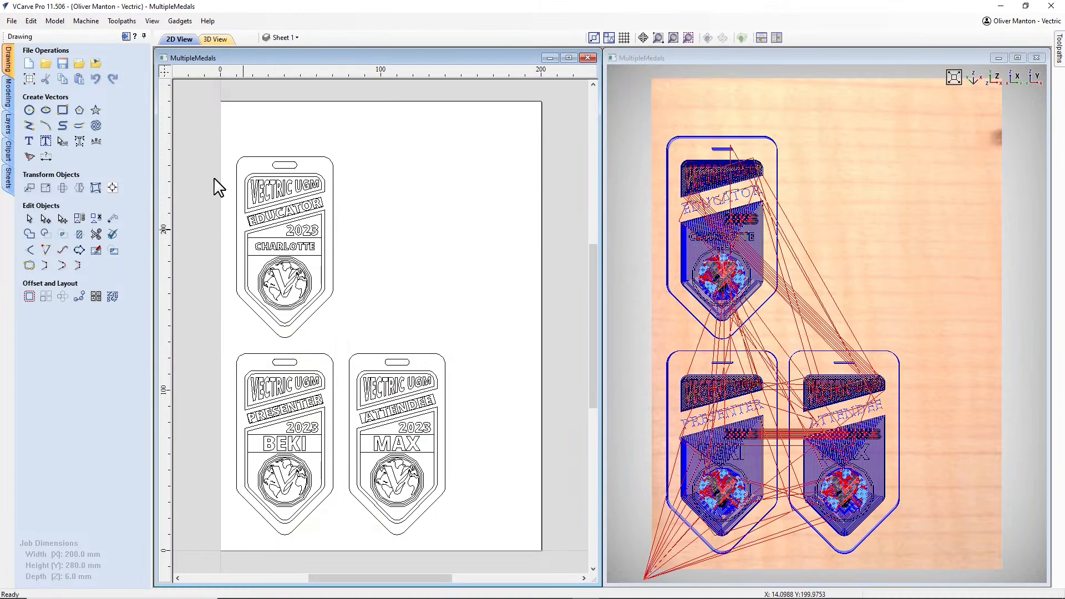
Step: Reset the toolpath preview and reorder S1 - V-Carve Role Text ahead of S1 - Circle Pocket in the toolpath order
{"action": "left_click", "coordinate": [125, 36]}
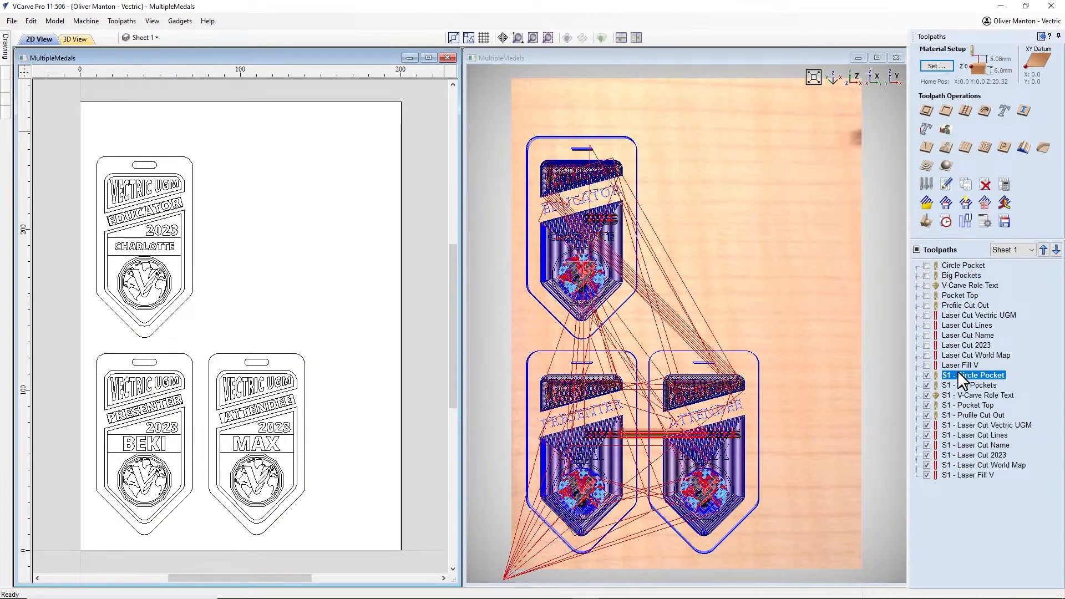
{"action": "left_click", "coordinate": [926, 221]}
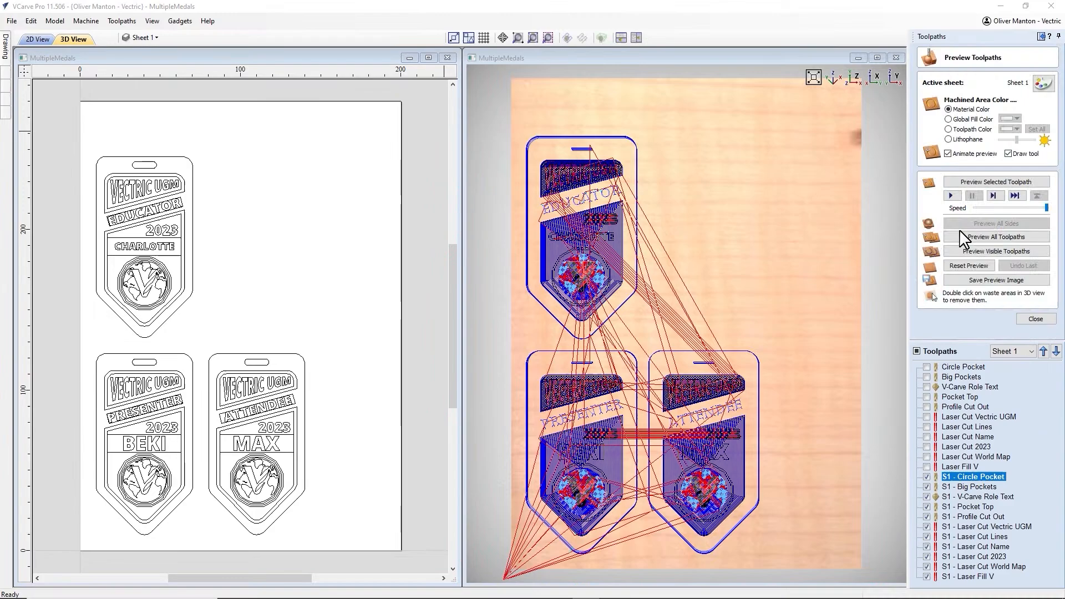
{"action": "left_click", "coordinate": [965, 267]}
{"action": "left_click_drag", "start_coordinate": [966, 496], "coordinate": [970, 473]}
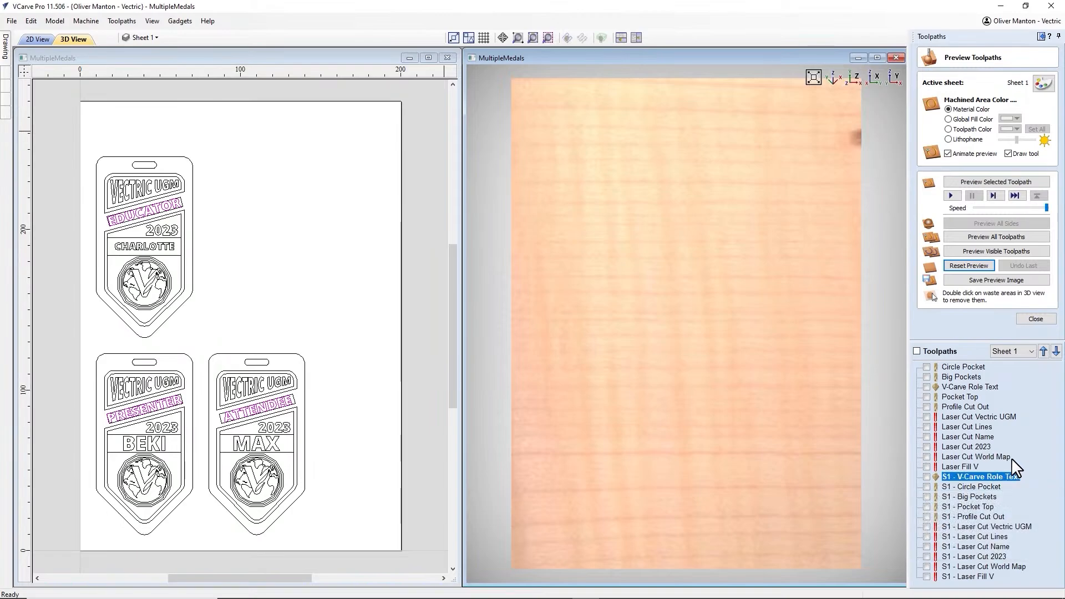
Step: Make all eleven S1 toolpaths visible, from V-Carve Role Text to Laser Fill V, and preview only the visible toolpaths
{"action": "left_click", "coordinate": [926, 476]}
{"action": "left_click", "coordinate": [926, 486]}
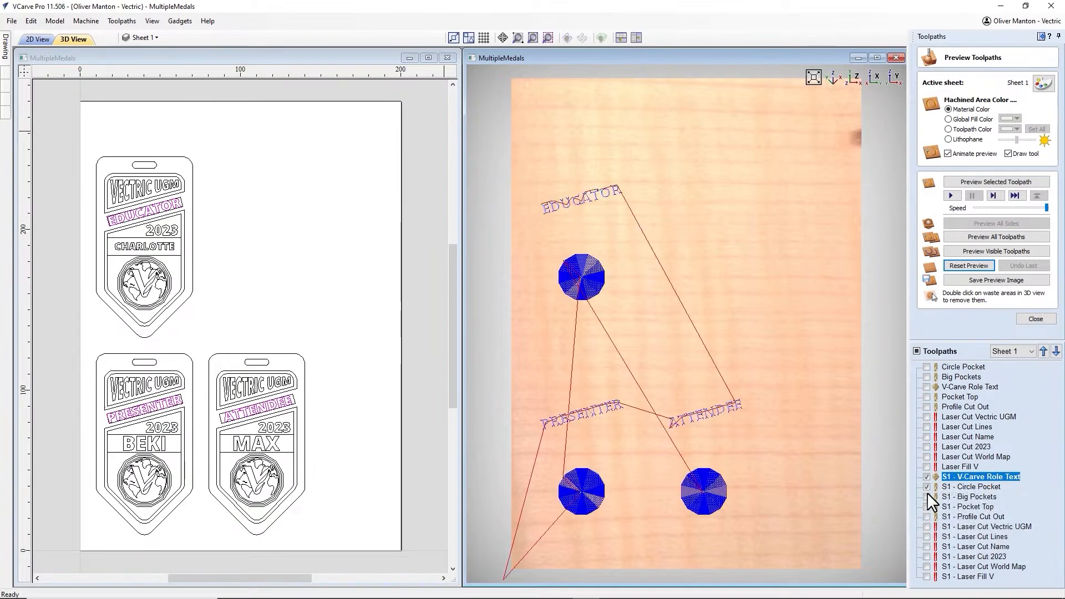
{"action": "left_click", "coordinate": [927, 496]}
{"action": "left_click", "coordinate": [926, 507]}
{"action": "left_click", "coordinate": [926, 516]}
{"action": "left_click", "coordinate": [926, 526]}
{"action": "left_click", "coordinate": [926, 537]}
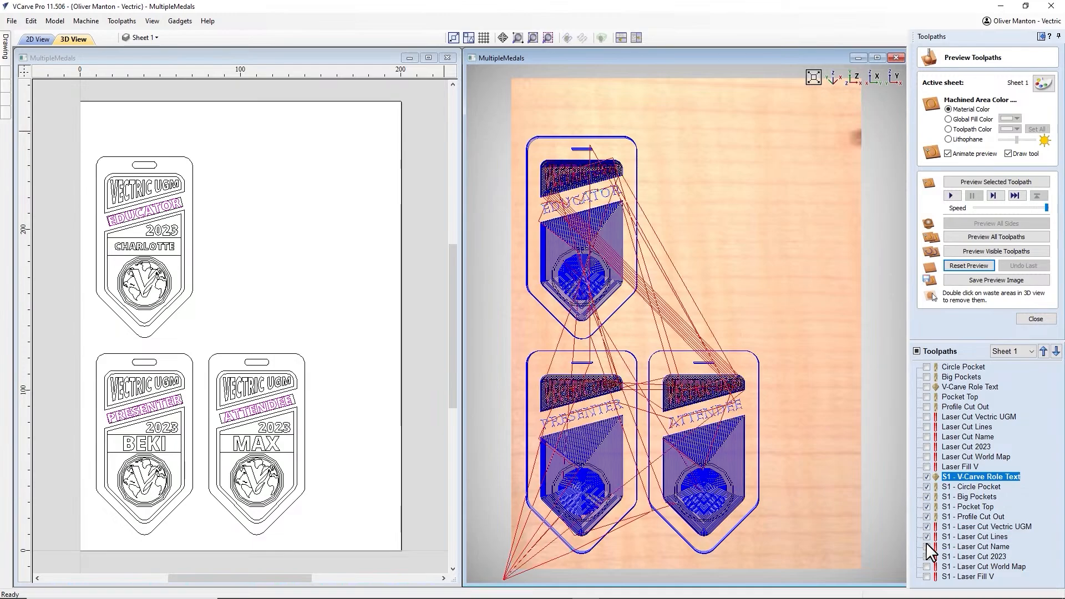
{"action": "left_click", "coordinate": [927, 546]}
{"action": "left_click", "coordinate": [927, 556]}
{"action": "left_click", "coordinate": [927, 567]}
{"action": "left_click", "coordinate": [926, 576]}
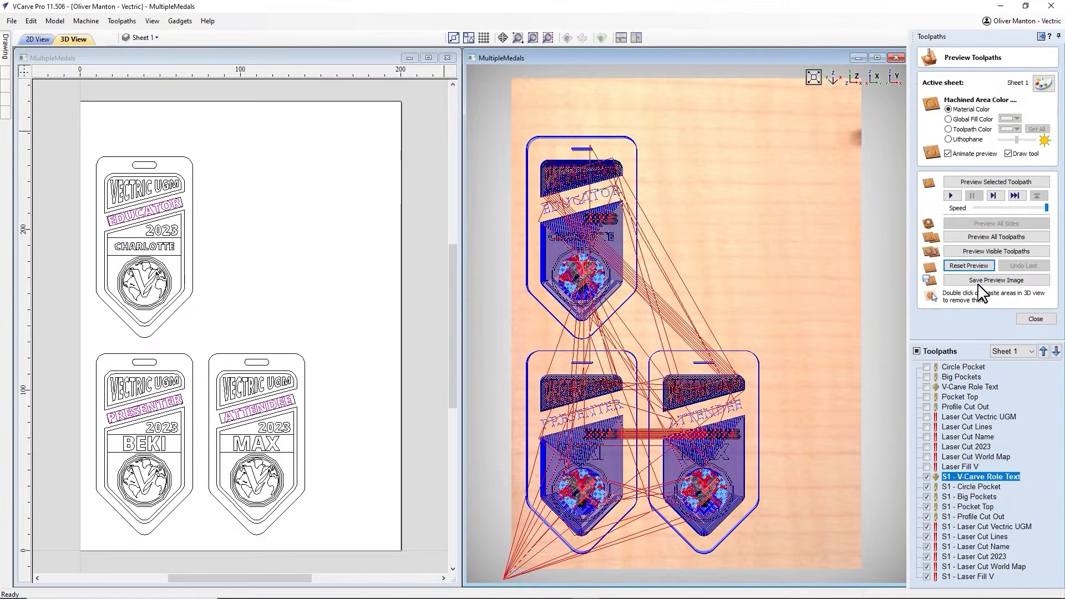
{"action": "left_click", "coordinate": [975, 253]}
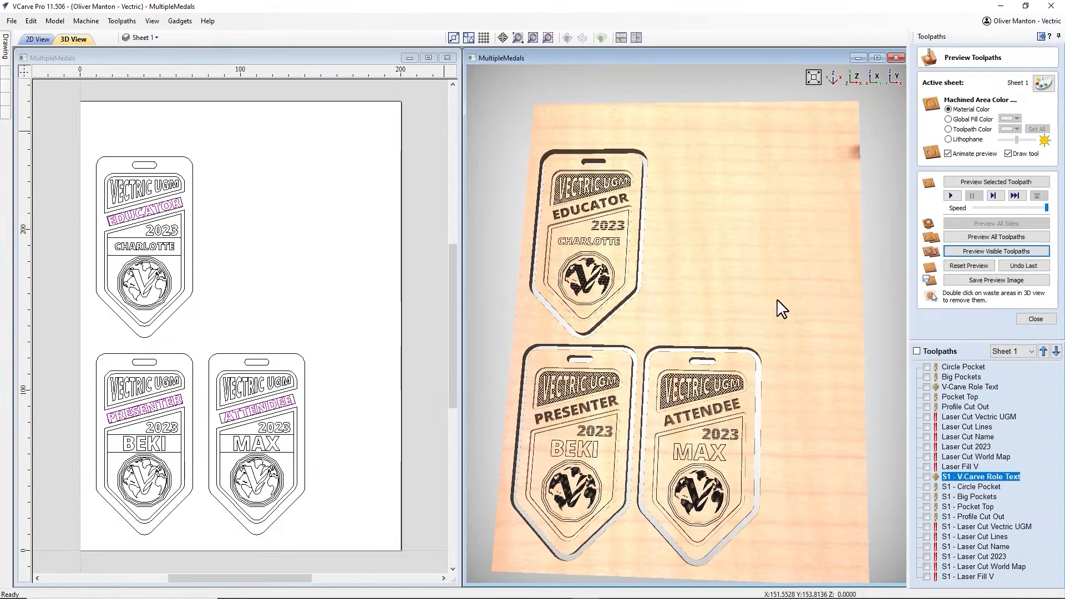
Step: Remove the waste material around the three badges, enlarge the 3D view to fill the workspace and inspect the badges at an angle
{"action": "double_click", "coordinate": [783, 309]}
{"action": "left_click", "coordinate": [877, 57]}
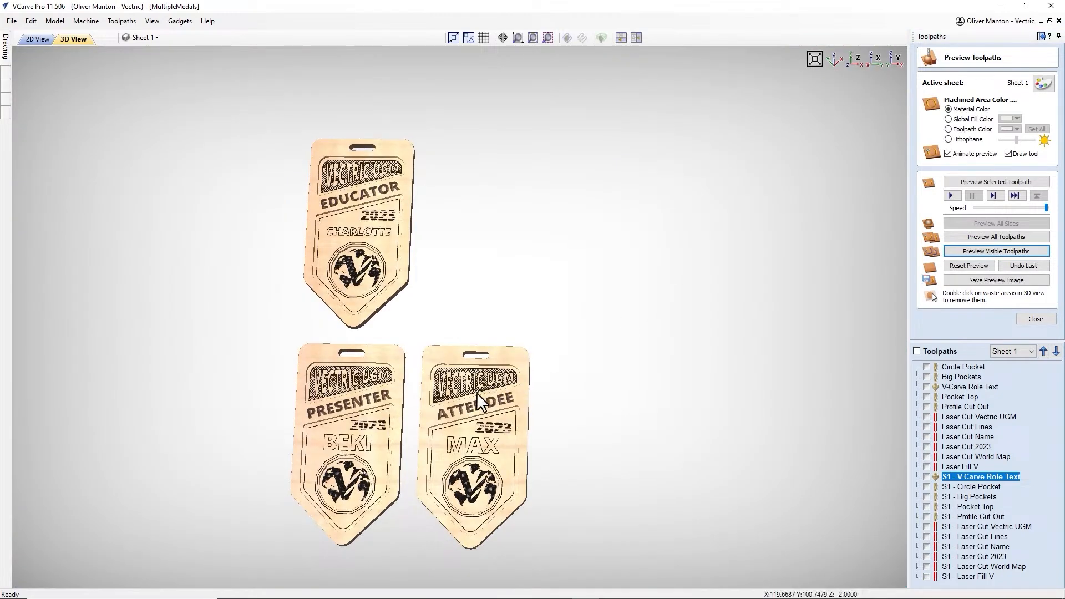
{"action": "left_click_drag", "start_coordinate": [455, 430], "coordinate": [415, 393]}
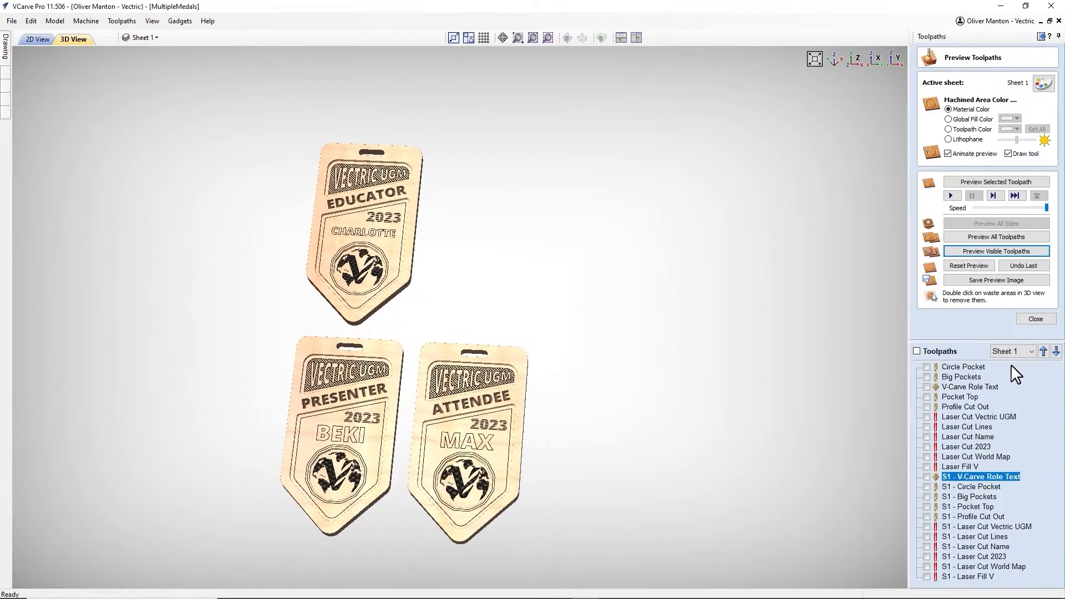